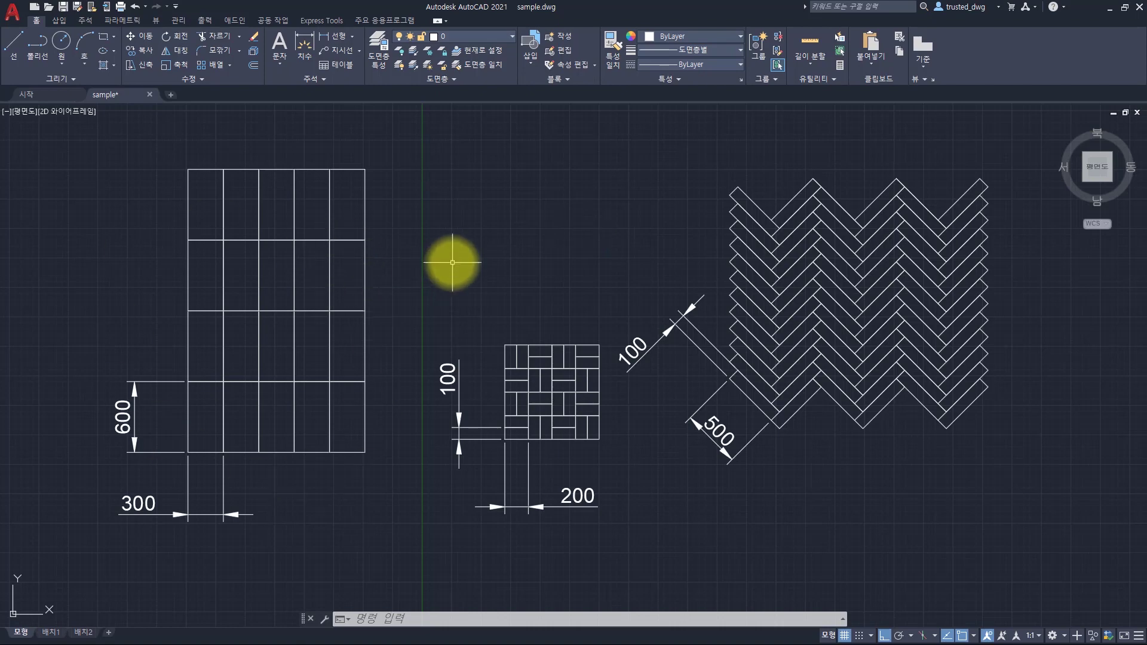
{"action": "left_click", "coordinate": [187, 405]}
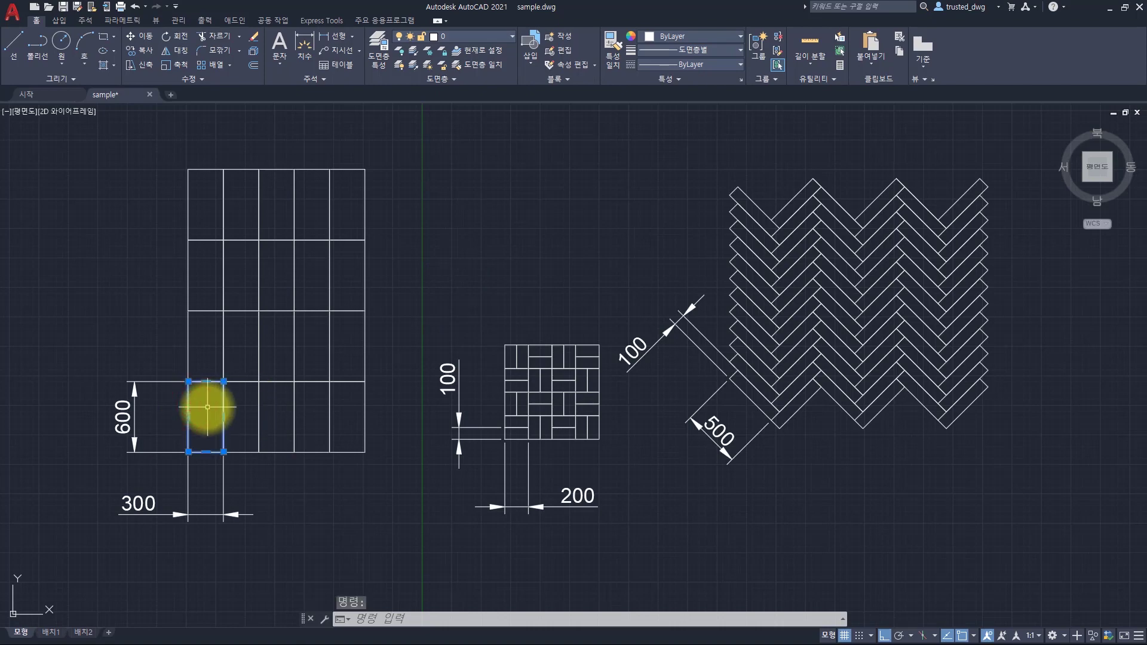
{"action": "key", "text": "Escape"}
{"action": "key", "text": "Escape"}
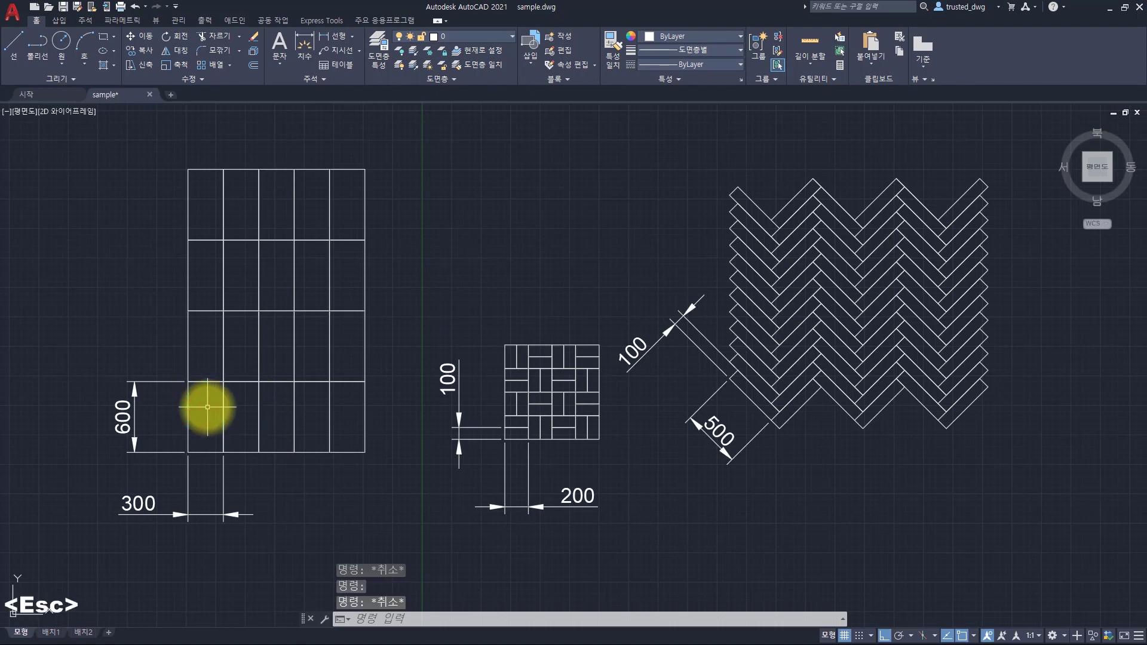
{"action": "key", "text": "Escape"}
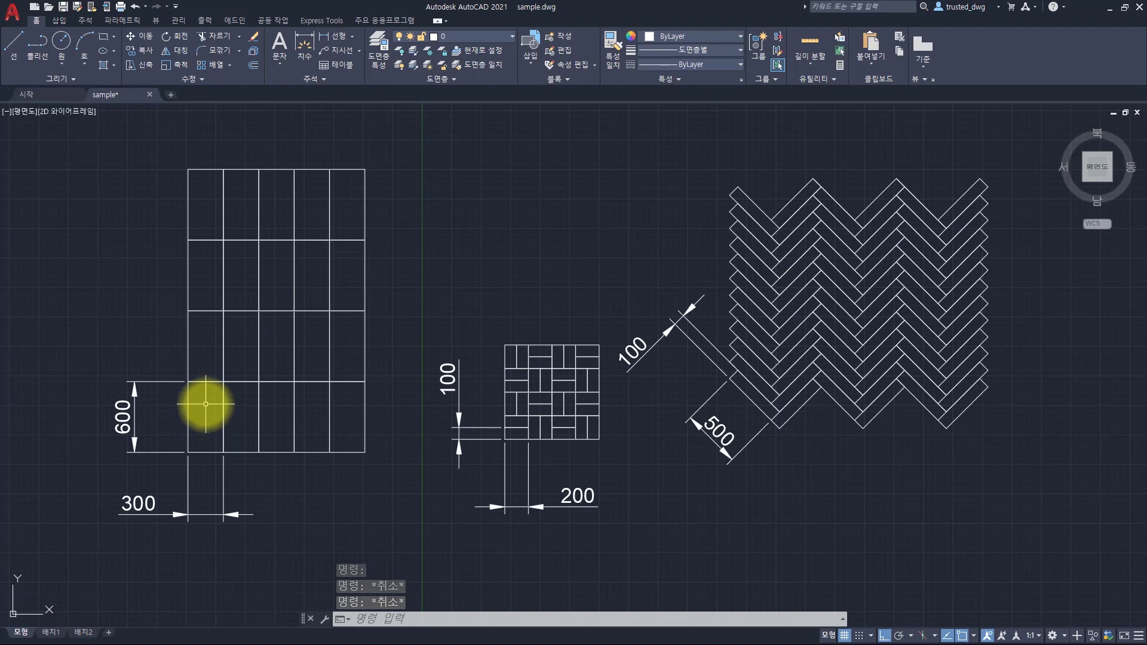
{"action": "key", "text": "Escape"}
{"action": "key", "text": "Escape"}
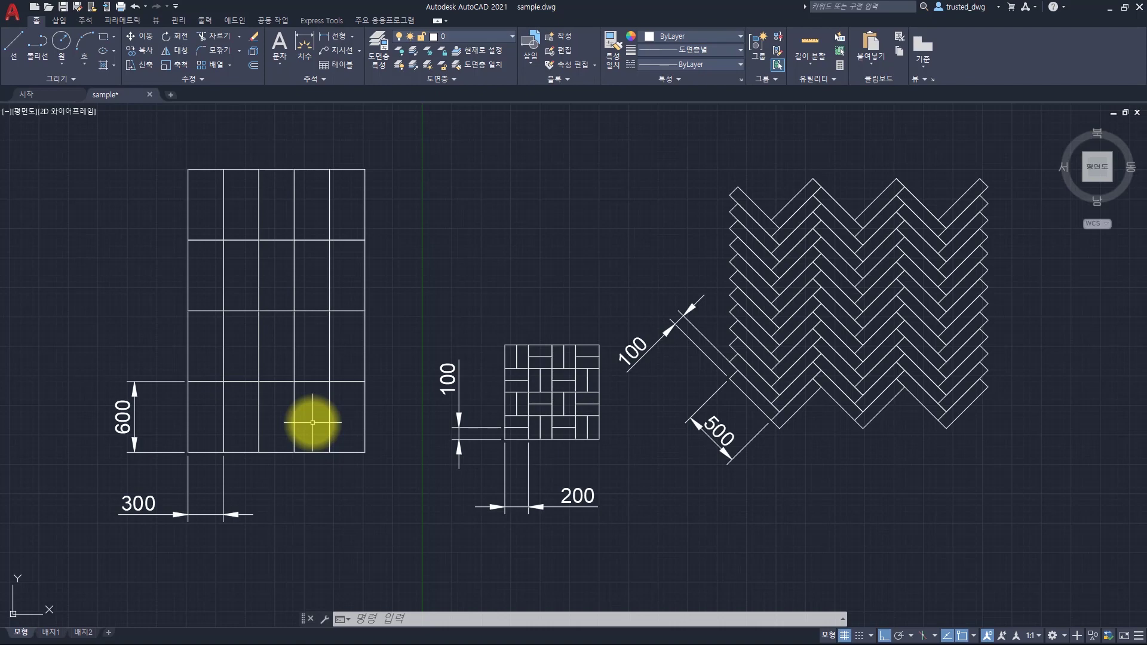
{"action": "key", "text": "Escape"}
{"action": "key", "text": "Escape"}
{"action": "key", "text": "Escape"}
Open Notepad and enter the pattern name *300x600 as the first line of the new text document
{"action": "key", "text": "super+r"}
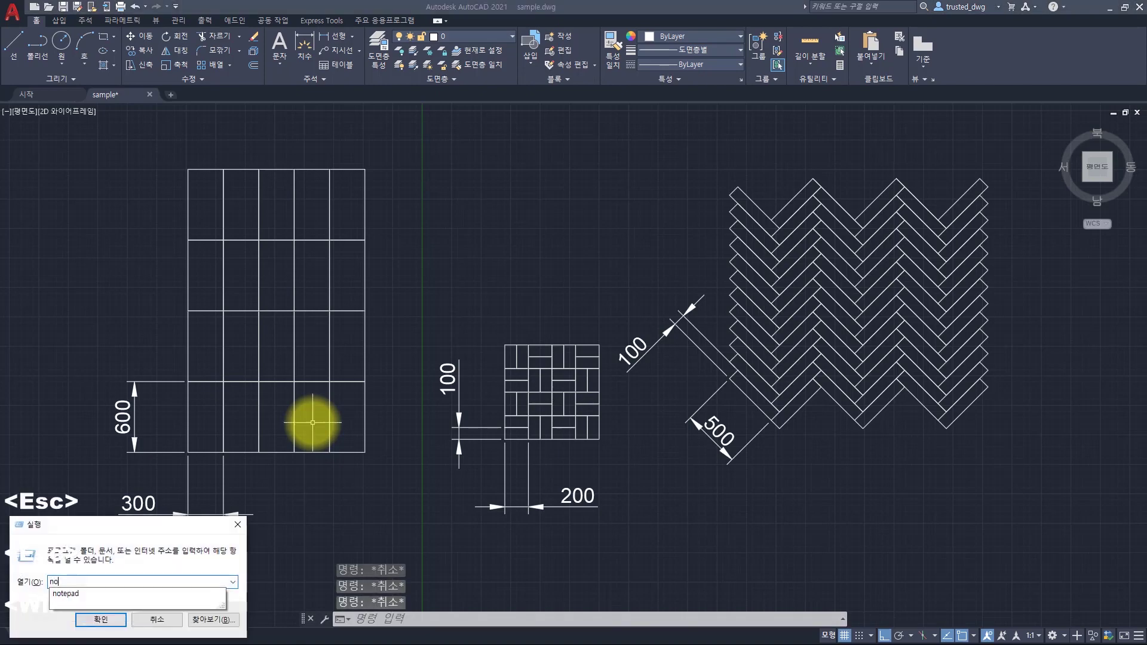
{"action": "type", "text": "notepad"}
{"action": "key", "text": "Return"}
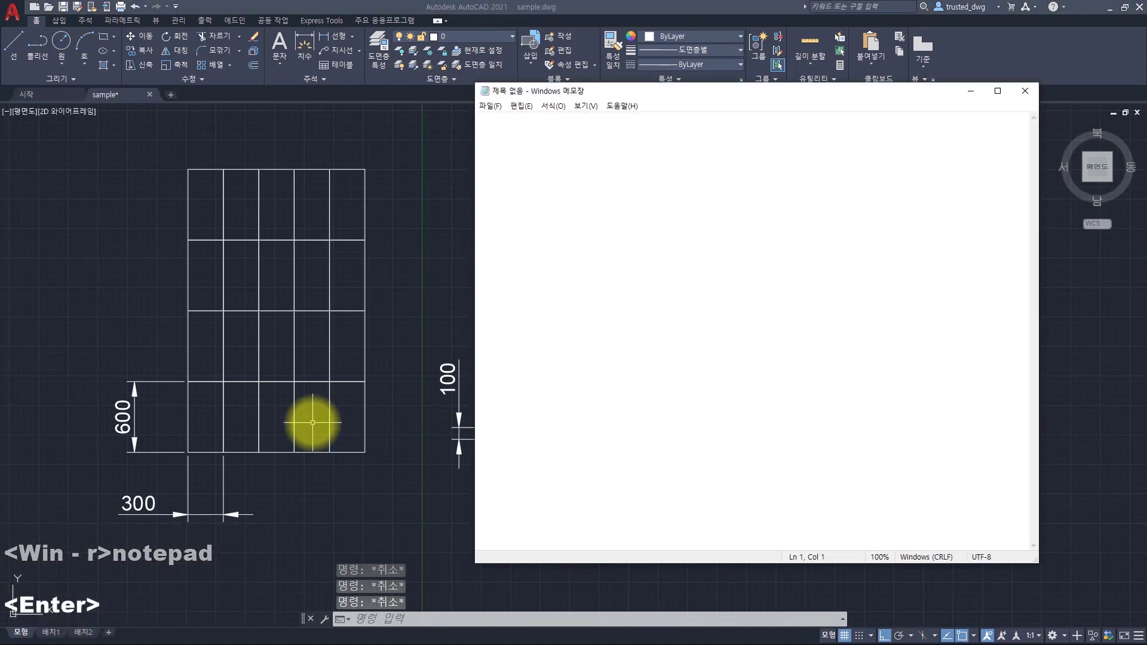
{"action": "left_click", "coordinate": [594, 264]}
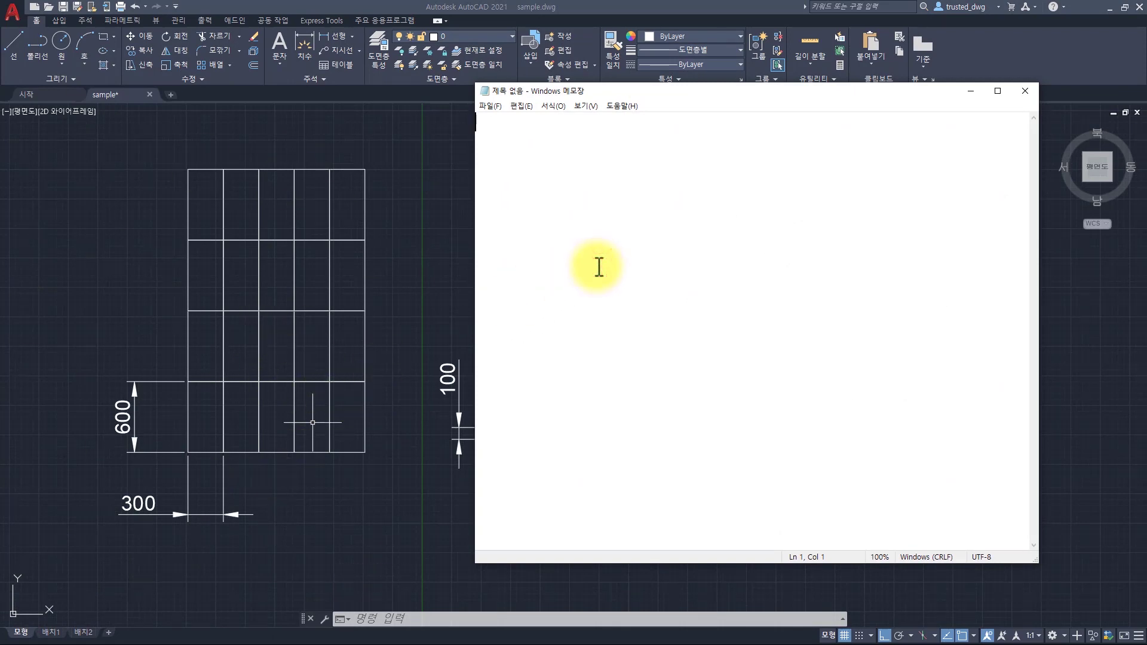
{"action": "type", "text": "*30"}
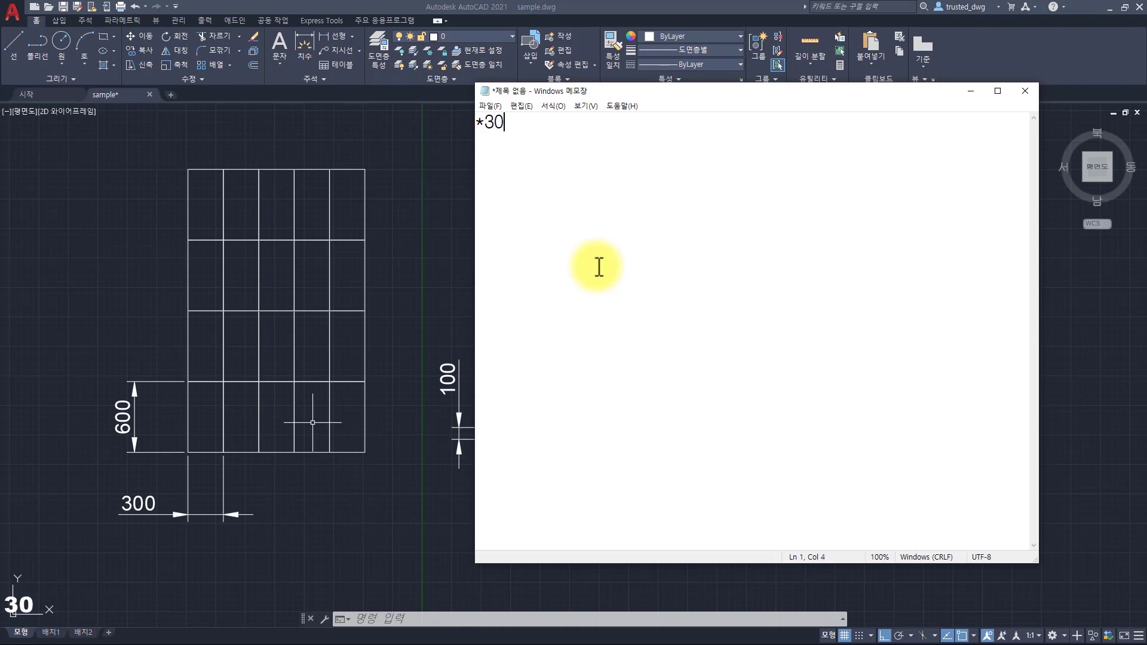
{"action": "type", "text": "0x600"}
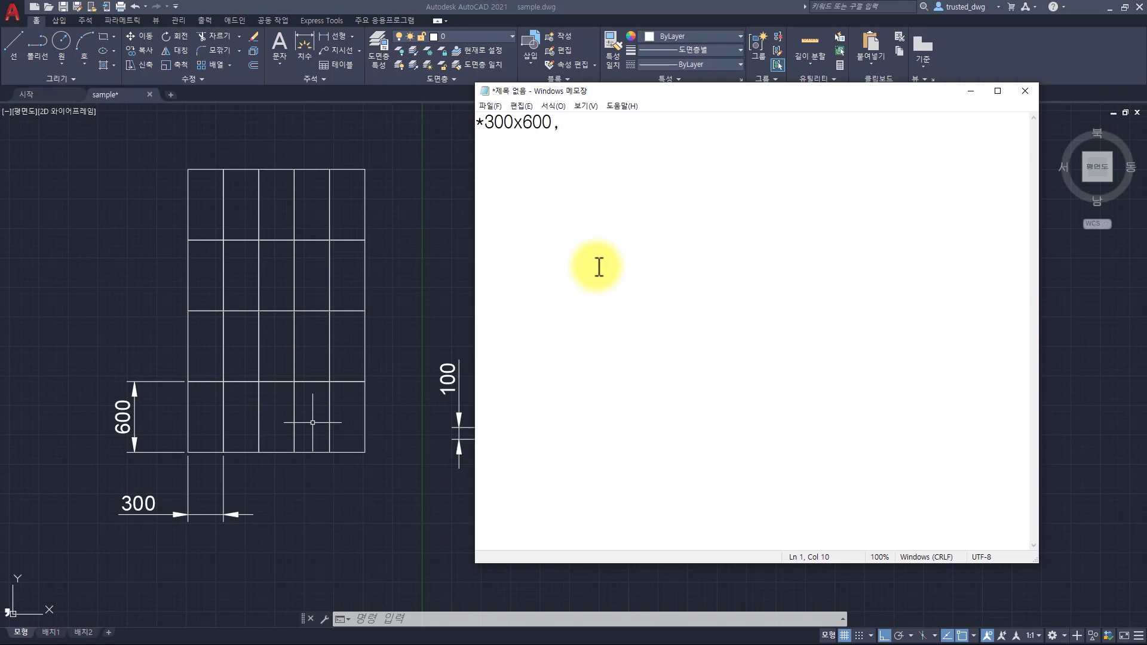
{"action": "type", "text": ",asdfasdfasdfasdf"}
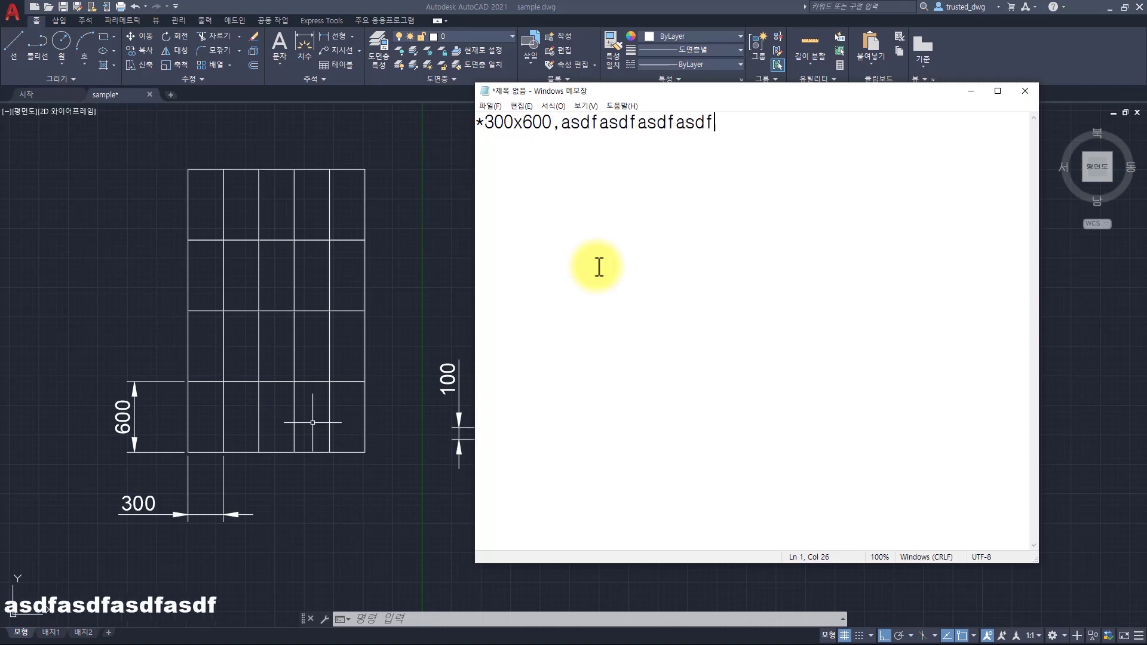
{"action": "left_click", "coordinate": [552, 122], "text": "shift"}
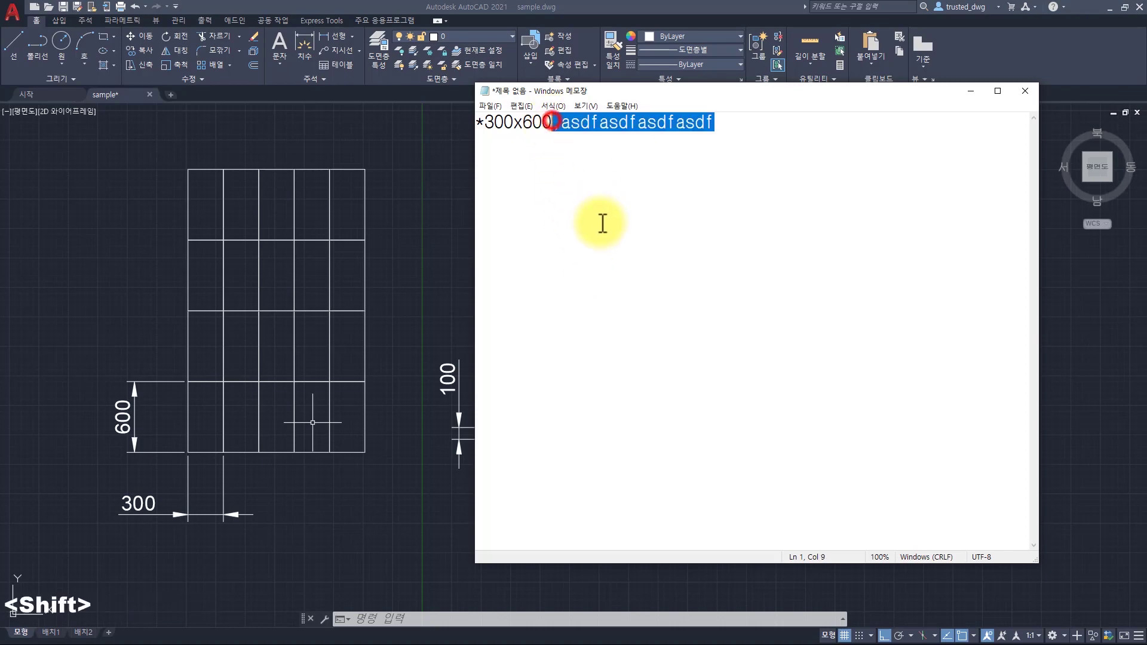
{"action": "key", "text": "BackSpace"}
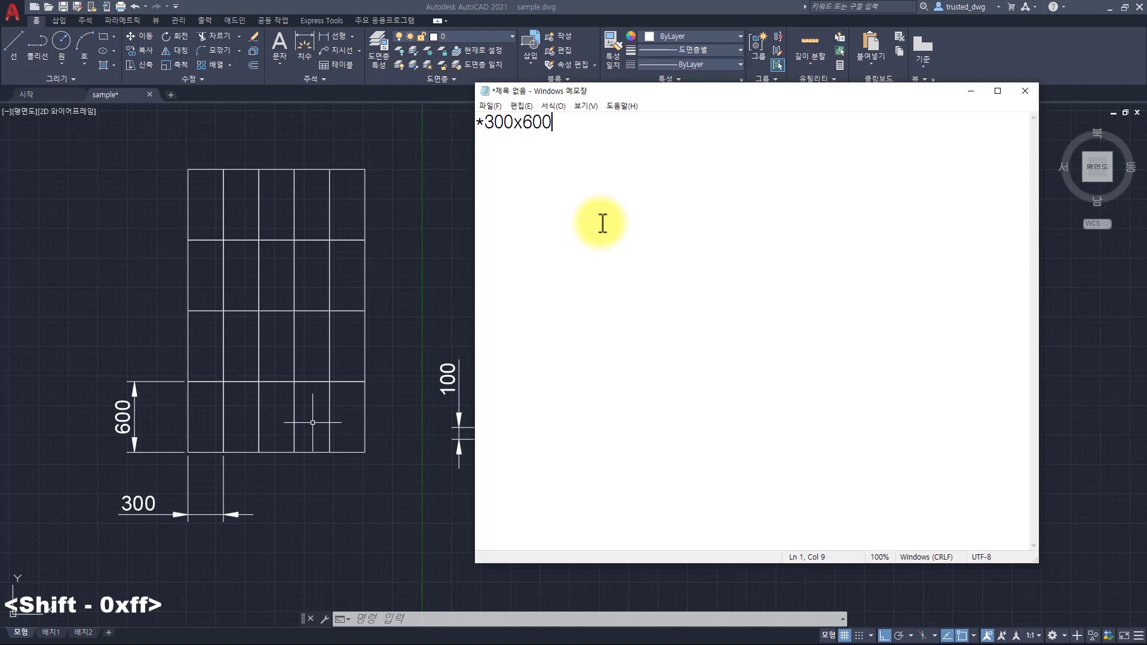
{"action": "key", "text": "shift+Home"}
{"action": "key", "text": "End"}
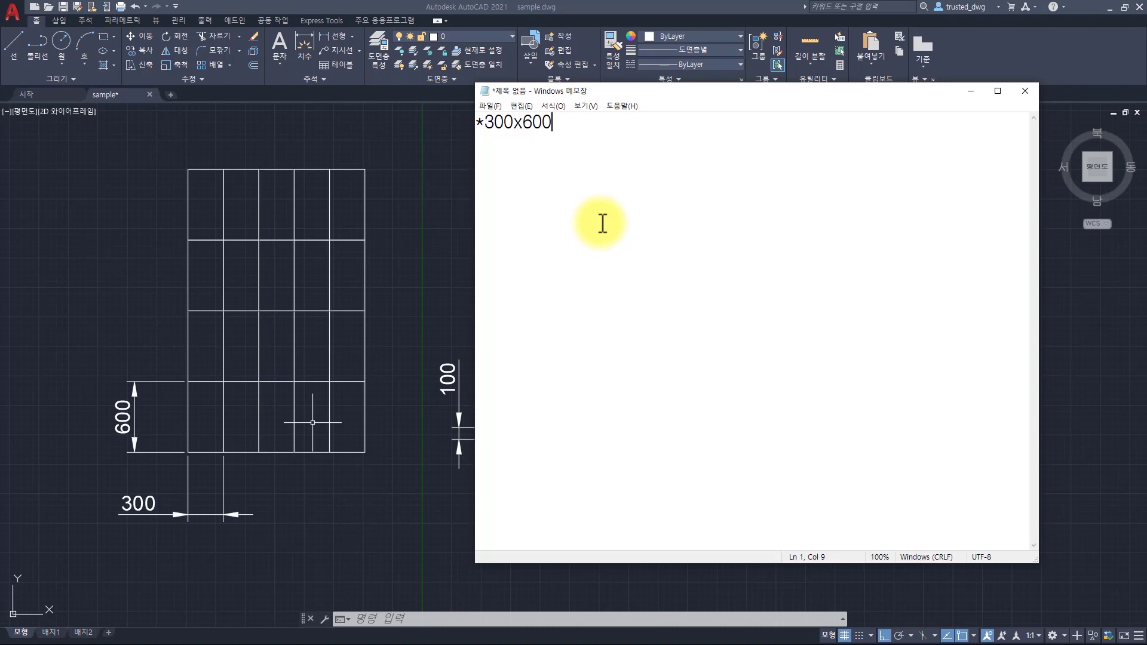
Start a second line with the field names 각도,기준x,기준y separated by commas
{"action": "key", "text": "Return"}
{"action": "key", "text": "Hangul"}
{"action": "type", "text": "각도,"}
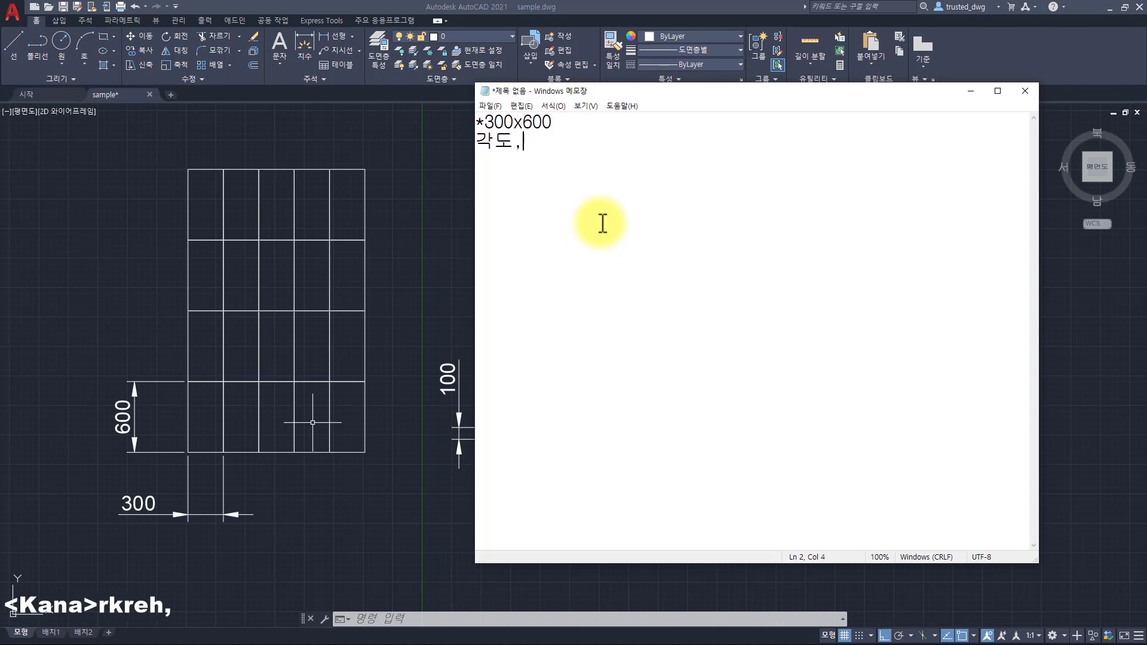
{"action": "type", "text": "기준"}
{"action": "key", "text": "Hangul"}
{"action": "type", "text": "x"}
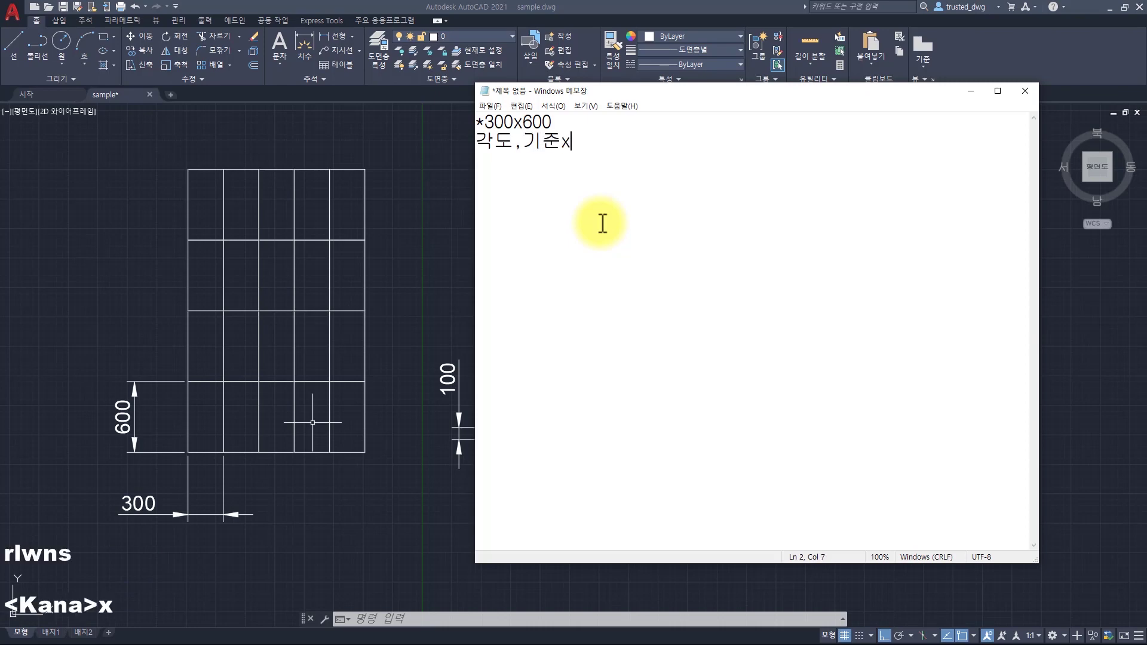
{"action": "type", "text": ","}
{"action": "key", "text": "Hangul"}
{"action": "type", "text": "기준"}
{"action": "key", "text": "Hangul"}
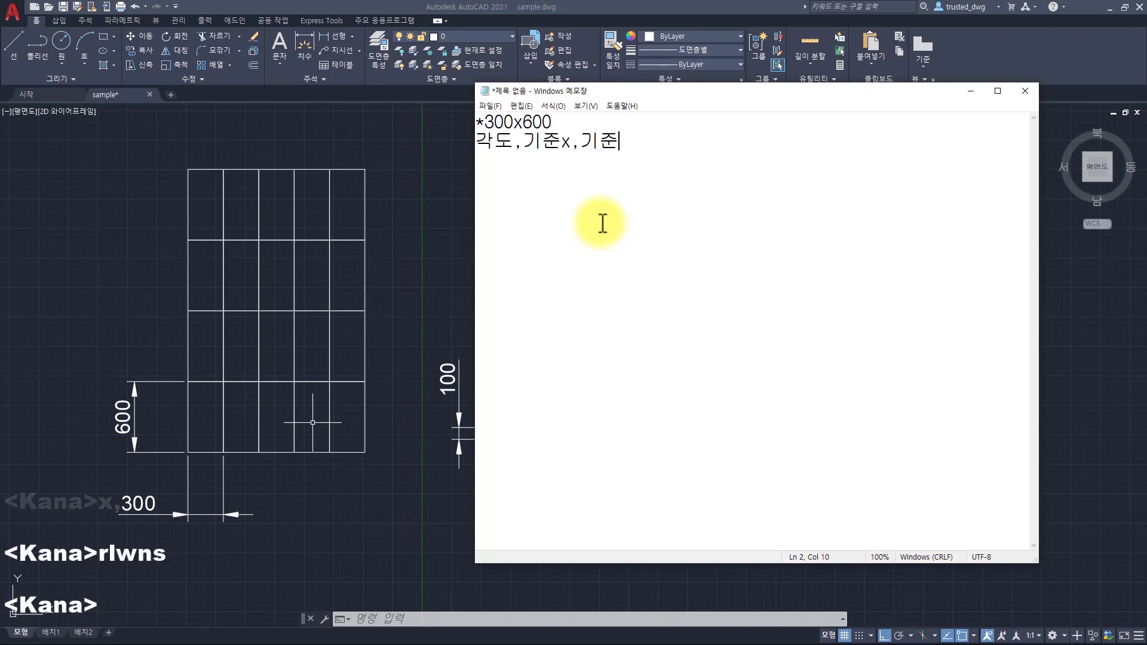
{"action": "type", "text": "y,"}
Complete the second line with the remaining field names 델타x,델타y,pen down or up
{"action": "key", "text": "Hangul"}
{"action": "type", "text": "델타"}
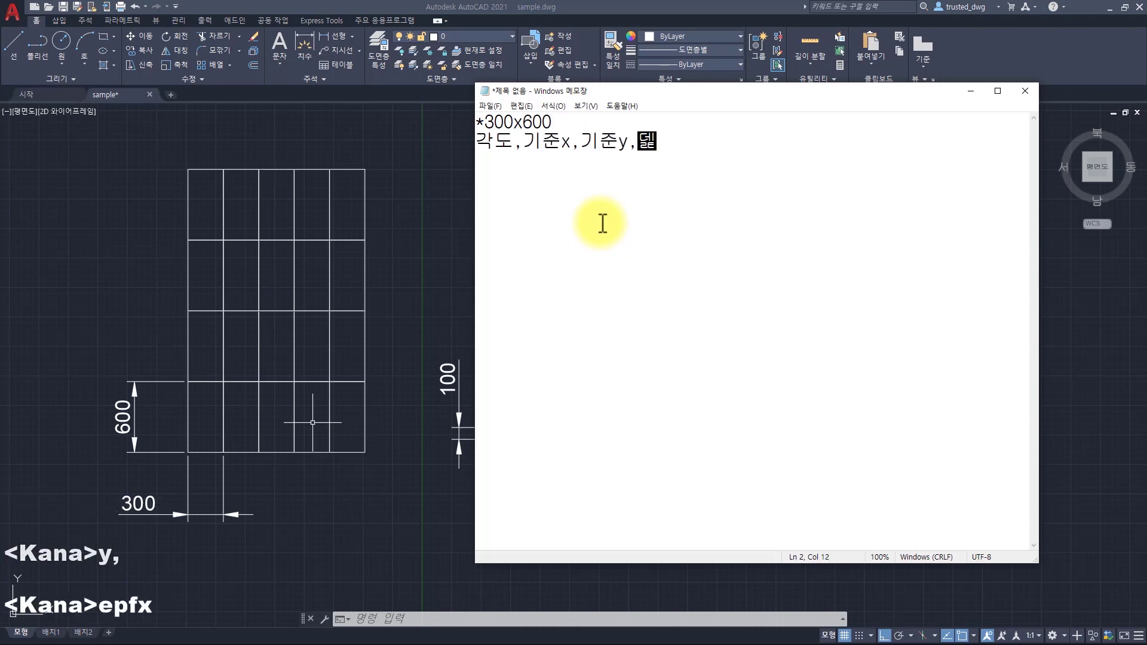
{"action": "key", "text": "Hangul"}
{"action": "type", "text": "x"}
{"action": "key", "text": "Hangul"}
{"action": "type", "text": ",델타"}
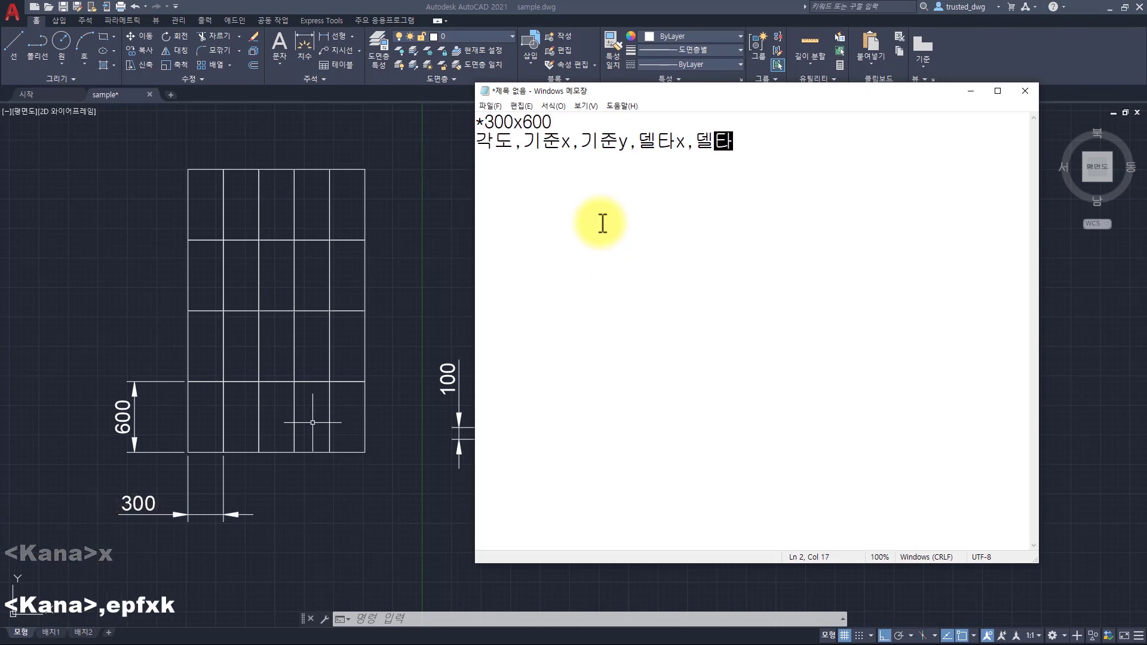
{"action": "key", "text": "Hangul"}
{"action": "type", "text": "y"}
{"action": "key", "text": "Hangul"}
{"action": "type", "text": ",pen down "}
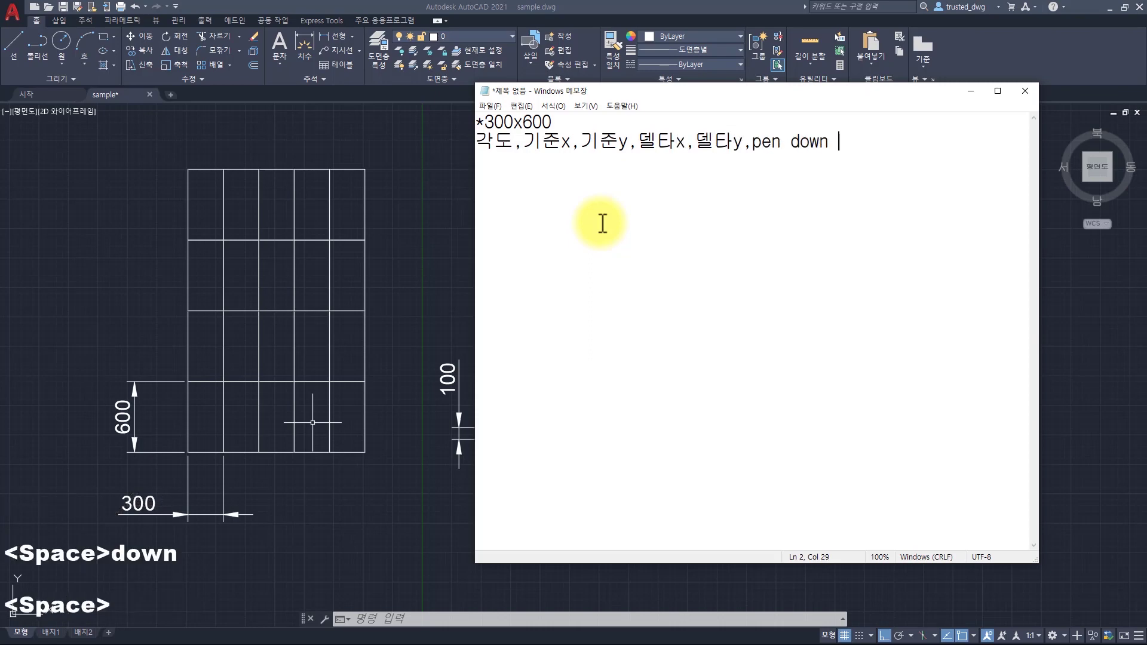
{"action": "type", "text": "or up"}
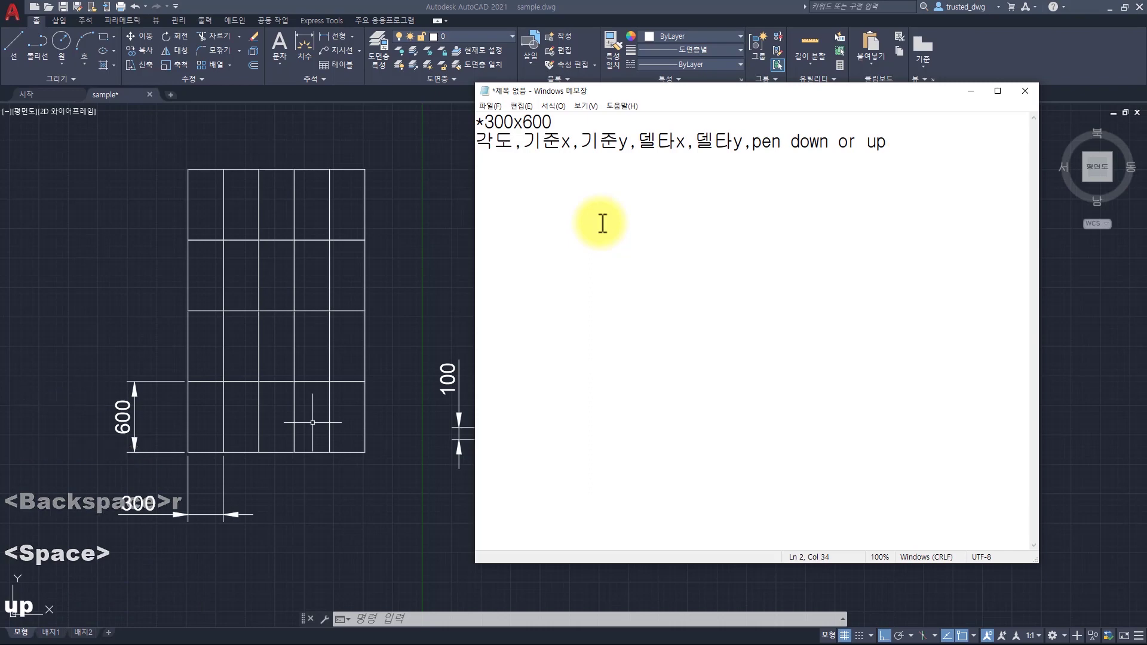
Highlight the whole second line of field names in the text document
{"action": "key", "text": "shift+Left"}
{"action": "key", "text": "shift+Left"}
{"action": "key", "text": "shift+Left"}
{"action": "key", "text": "shift+Left"}
{"action": "key", "text": "shift+Left"}
{"action": "key", "text": "shift+Left"}
{"action": "key", "text": "shift+Left"}
{"action": "key", "text": "shift+Left"}
{"action": "key", "text": "shift+Left"}
{"action": "key", "text": "shift+Left"}
{"action": "key", "text": "shift+Left"}
{"action": "key", "text": "shift+Left"}
{"action": "key", "text": "shift+Left"}
{"action": "key", "text": "shift+Left"}
{"action": "key", "text": "shift+Left"}
{"action": "key", "text": "shift+Left"}
{"action": "key", "text": "shift+Left"}
{"action": "key", "text": "shift+Left"}
{"action": "key", "text": "shift+Left"}
{"action": "key", "text": "shift+Left"}
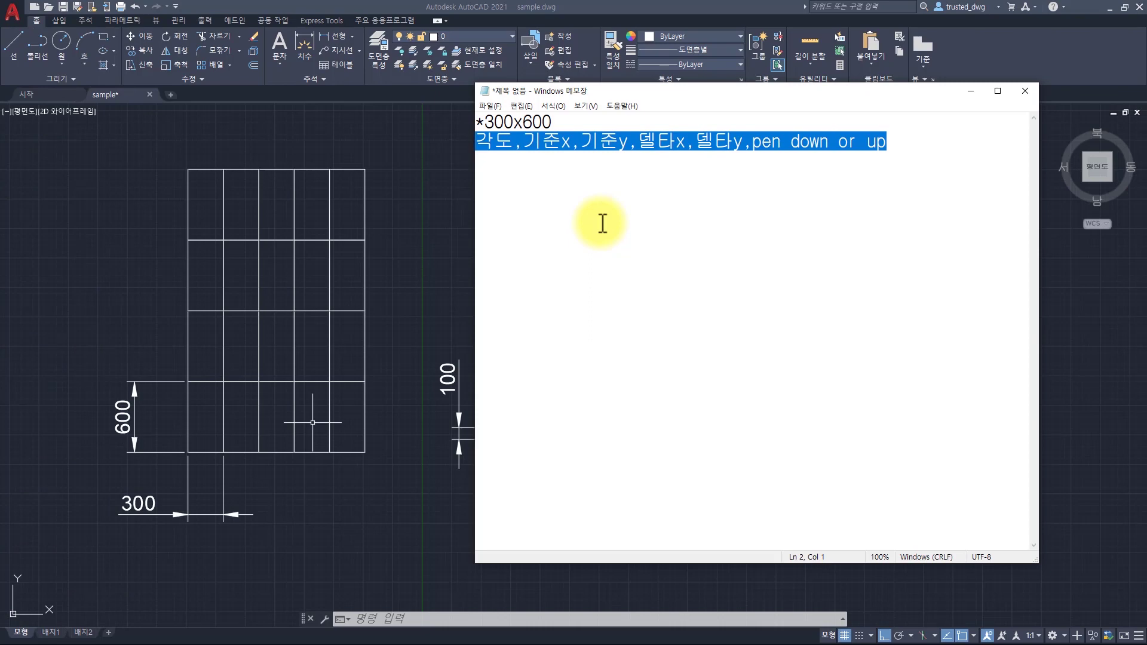
Switch back to AutoCAD and examine the 300 x 600 tile at the lower-left corner of the grid, leaving nothing selected
{"action": "left_click", "coordinate": [253, 482]}
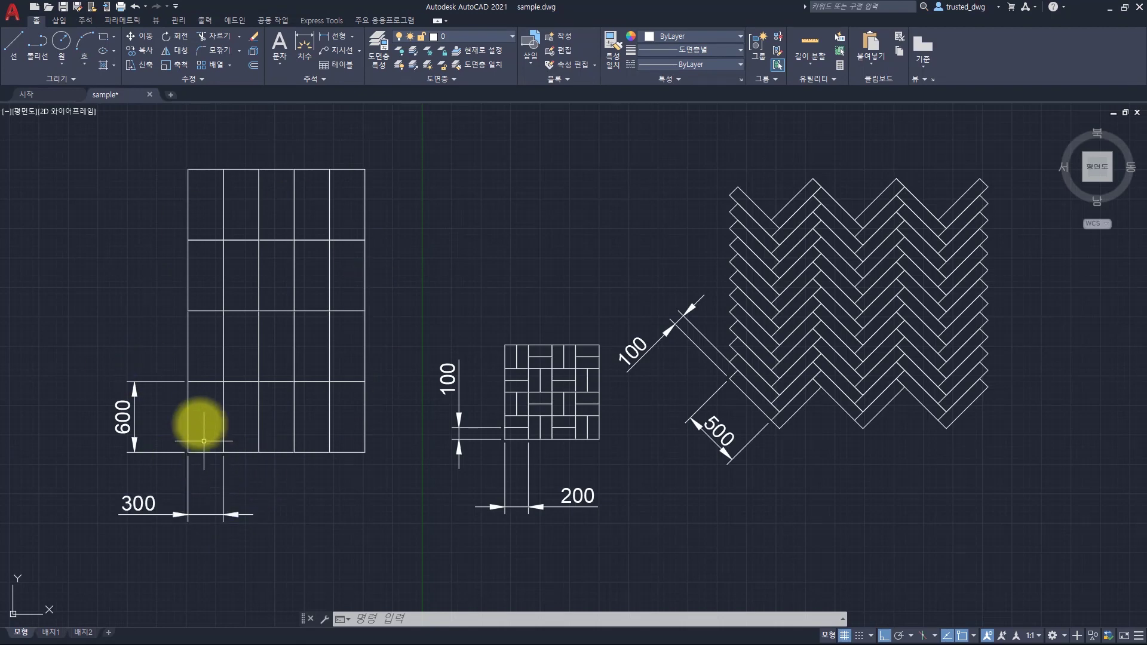
{"action": "left_click", "coordinate": [187, 407]}
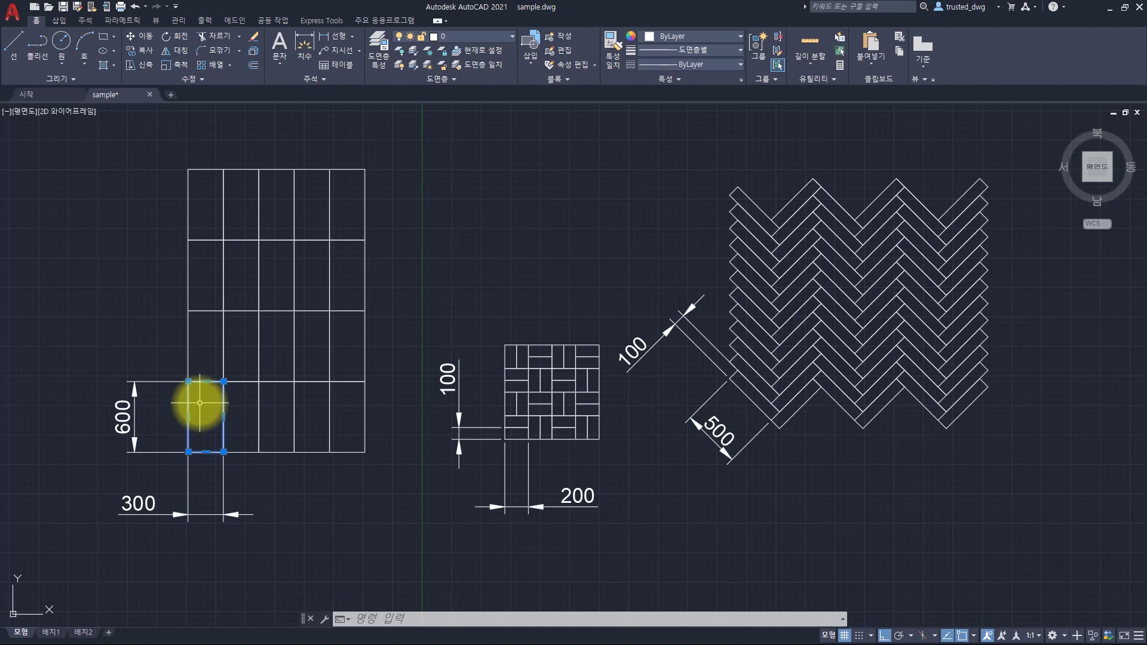
{"action": "key", "text": "Escape"}
{"action": "key", "text": "Escape"}
{"action": "key", "text": "Escape"}
{"action": "key", "text": "Escape"}
{"action": "key", "text": "Escape"}
{"action": "key", "text": "Escape"}
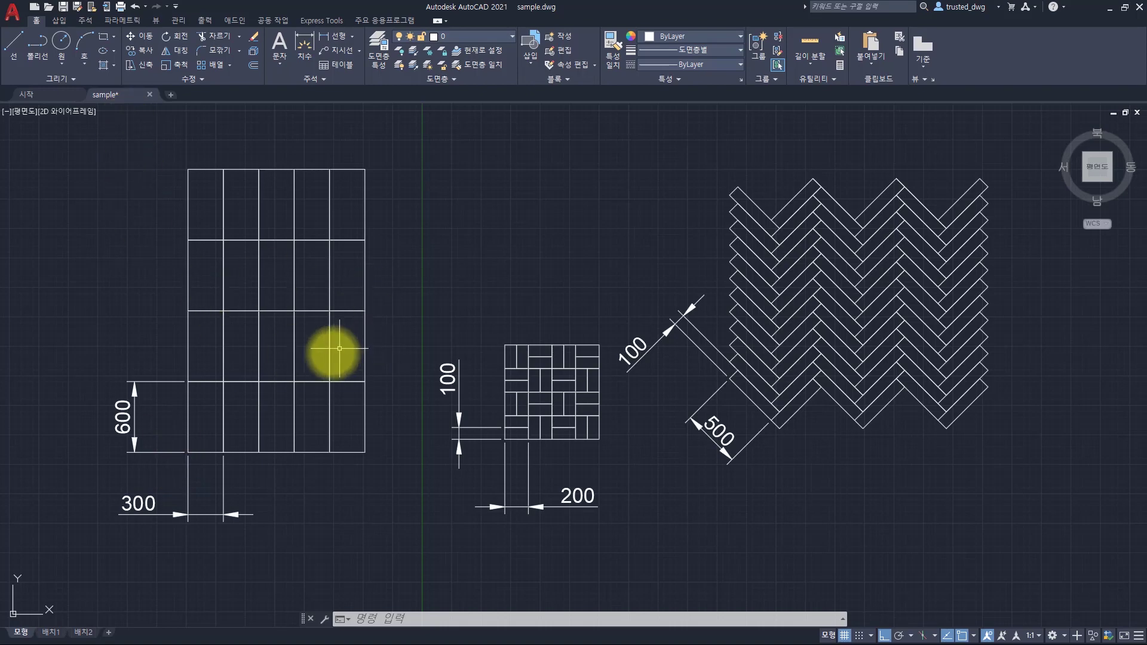
Make layer 1 the current layer with the CLAYER variable
{"action": "key", "text": "Escape"}
{"action": "key", "text": "Escape"}
{"action": "key", "text": "Escape"}
{"action": "type", "text": "clayer"}
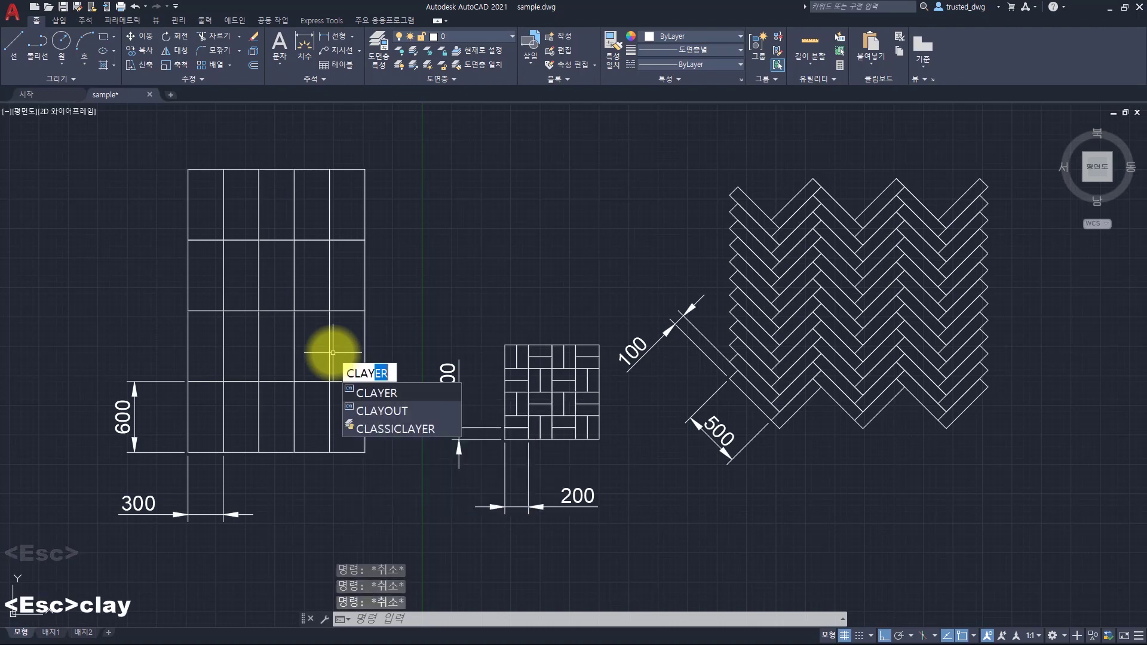
{"action": "key", "text": "Return"}
{"action": "key", "text": "Return"}
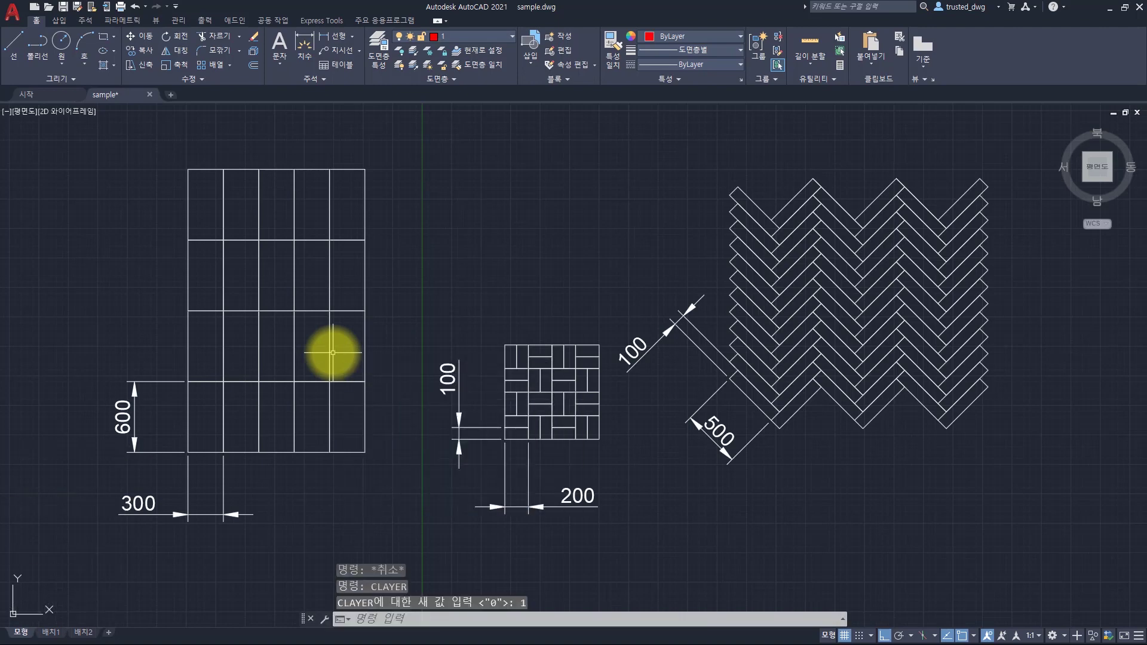
Draw a horizontal line from the tile grid's lower-left corner to a point beneath the herringbone pattern
{"action": "type", "text": "l"}
{"action": "key", "text": "space"}
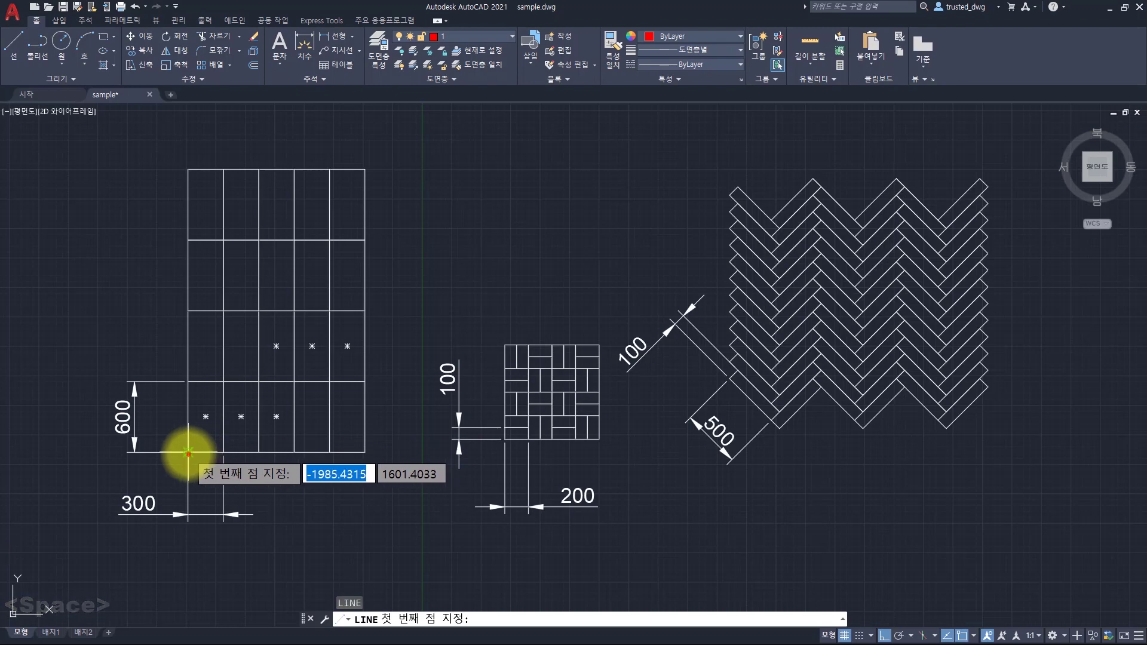
{"action": "left_click", "coordinate": [187, 453]}
{"action": "left_click", "coordinate": [934, 478]}
{"action": "key", "text": "space"}
Copy the horizontal base line upward at distances of 600, 1200, 1800 and 2400
{"action": "left_click", "coordinate": [396, 478]}
{"action": "left_click", "coordinate": [390, 429]}
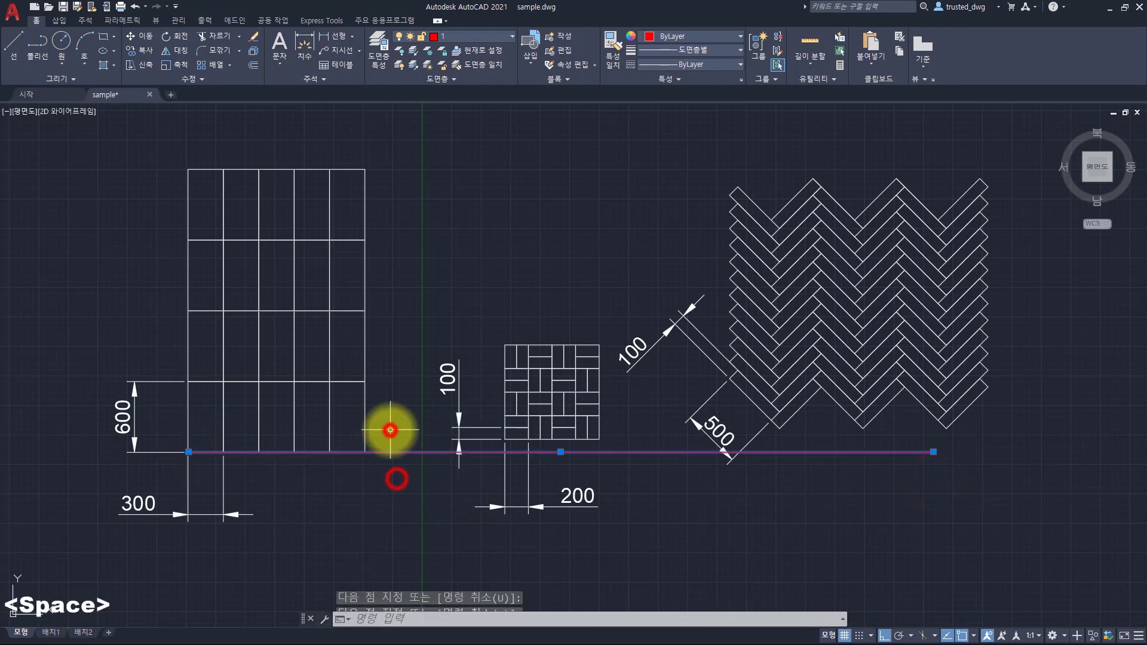
{"action": "type", "text": "cp"}
{"action": "key", "text": "space"}
{"action": "left_click", "coordinate": [406, 430]}
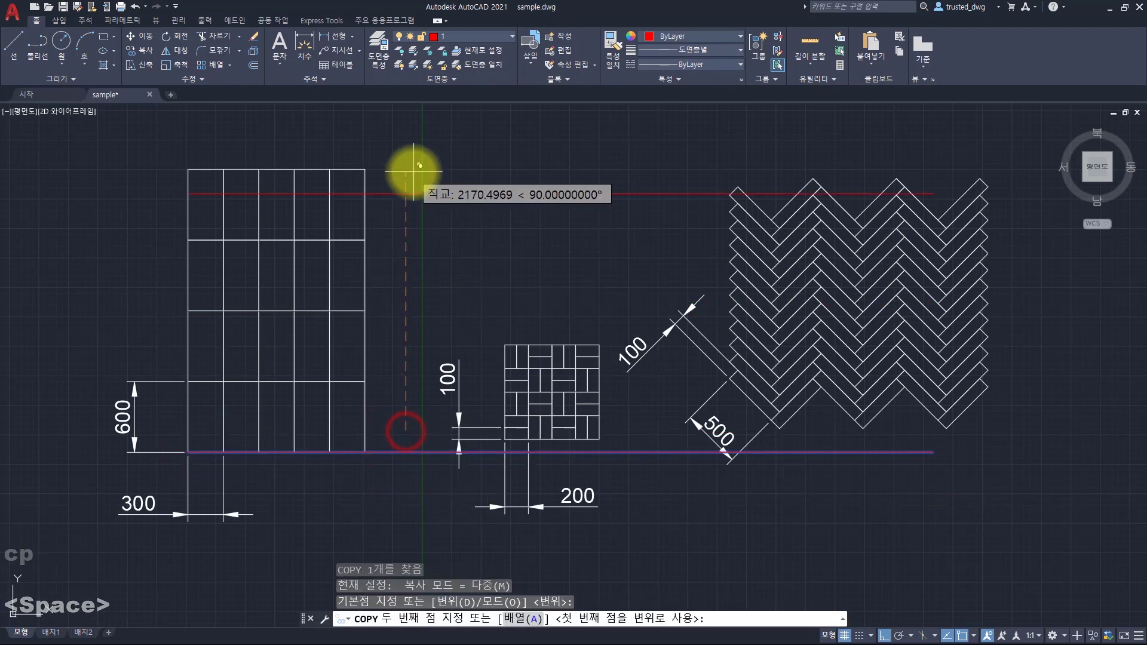
{"action": "type", "text": "600"}
{"action": "key", "text": "Return"}
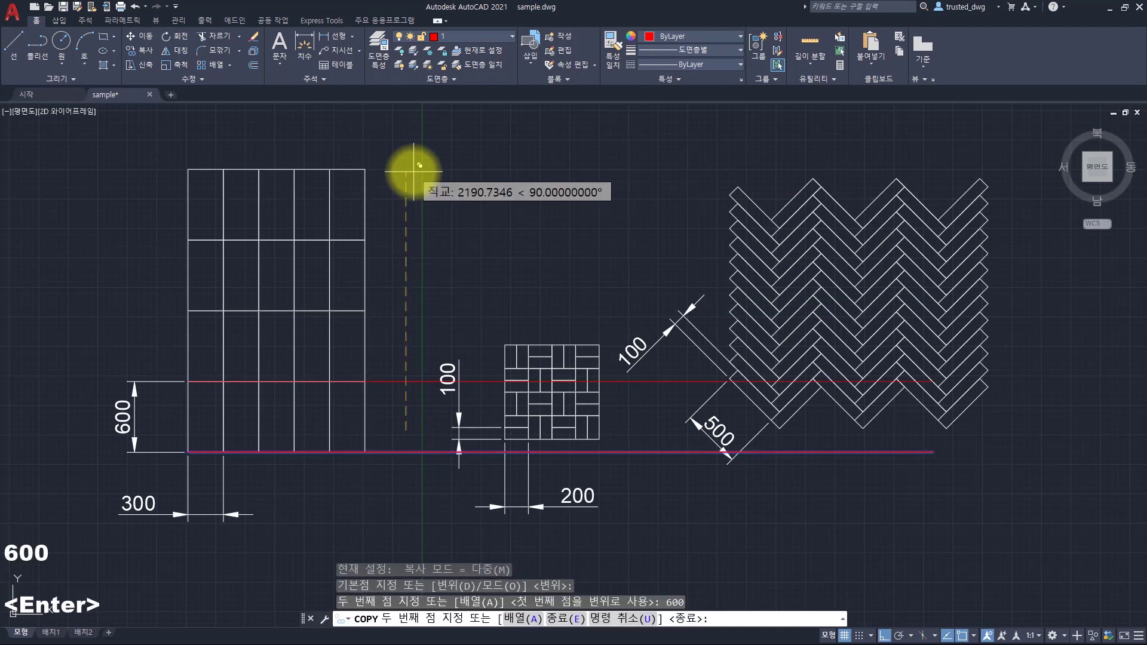
{"action": "type", "text": "1200"}
{"action": "key", "text": "Return"}
{"action": "type", "text": "1800"}
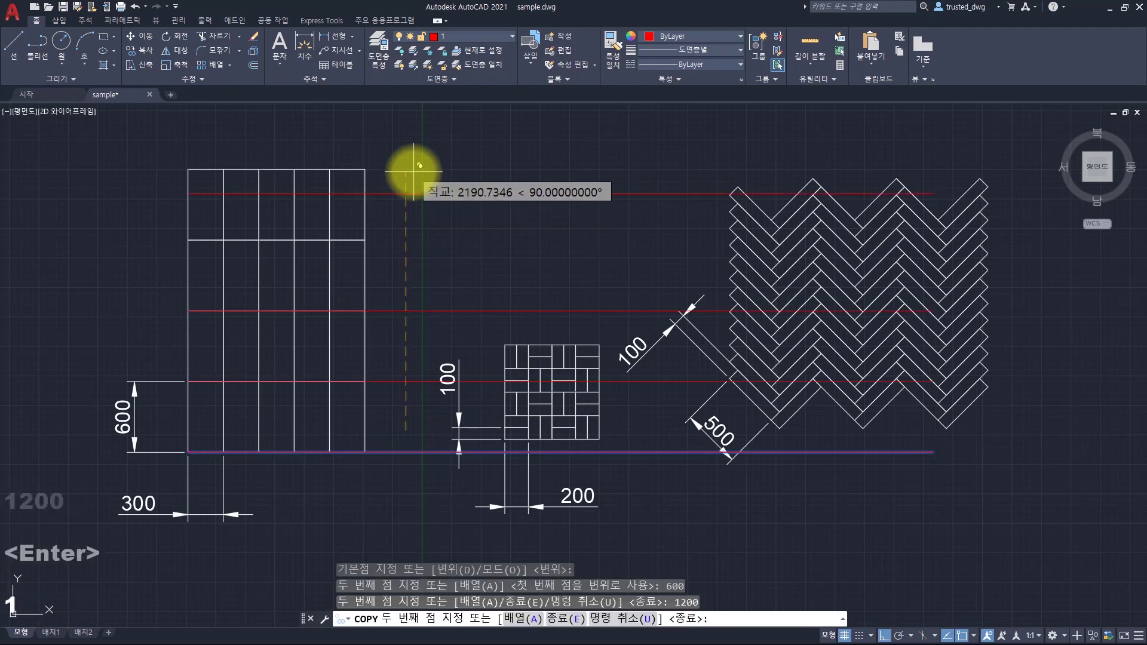
{"action": "key", "text": "Return"}
{"action": "type", "text": "2400"}
{"action": "key", "text": "Return"}
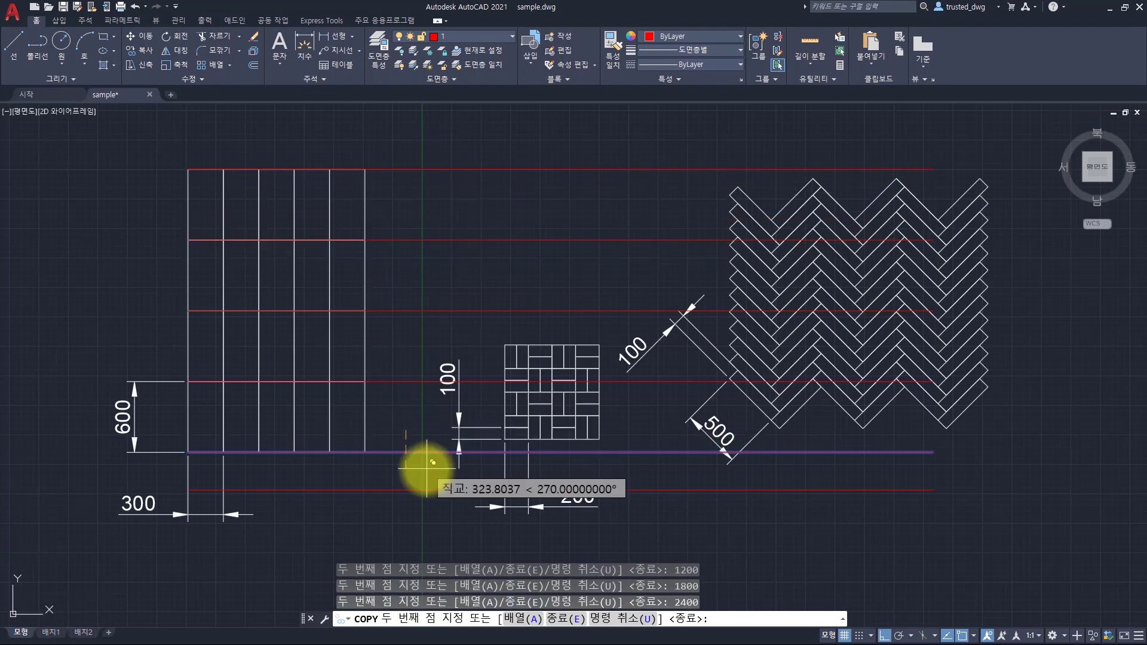
{"action": "key", "text": "Escape"}
{"action": "key", "text": "Escape"}
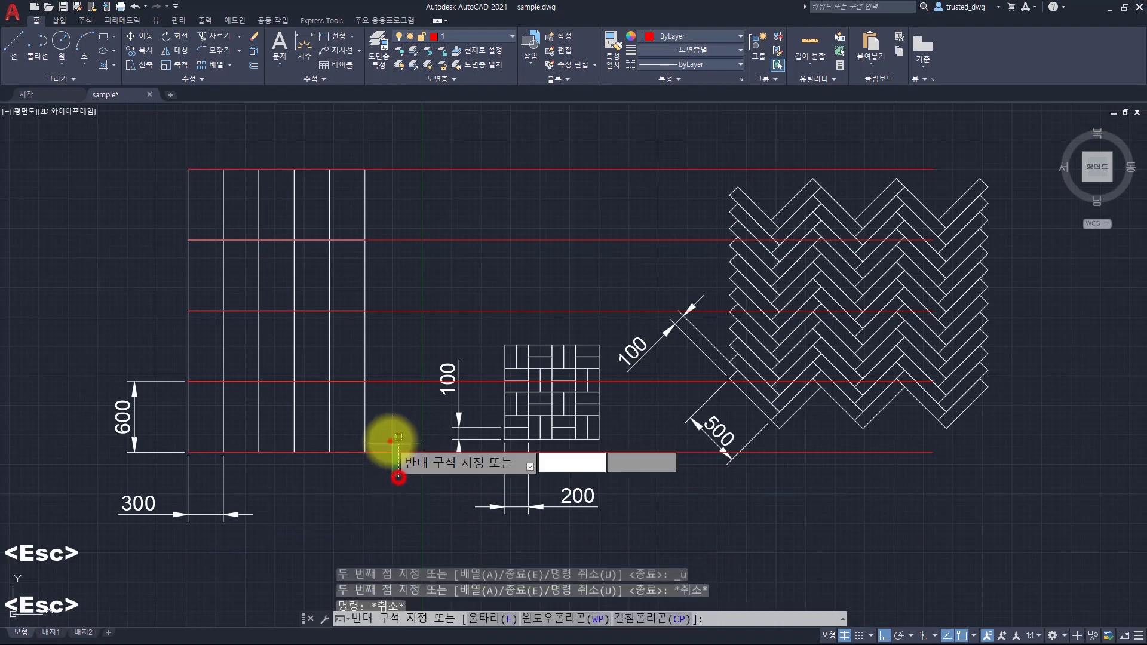
Copy the horizontal base line downward by one tile height, taking the spacing from the line above it
{"action": "left_click", "coordinate": [389, 452]}
{"action": "type", "text": "cp"}
{"action": "key", "text": "space"}
{"action": "left_click", "coordinate": [409, 383]}
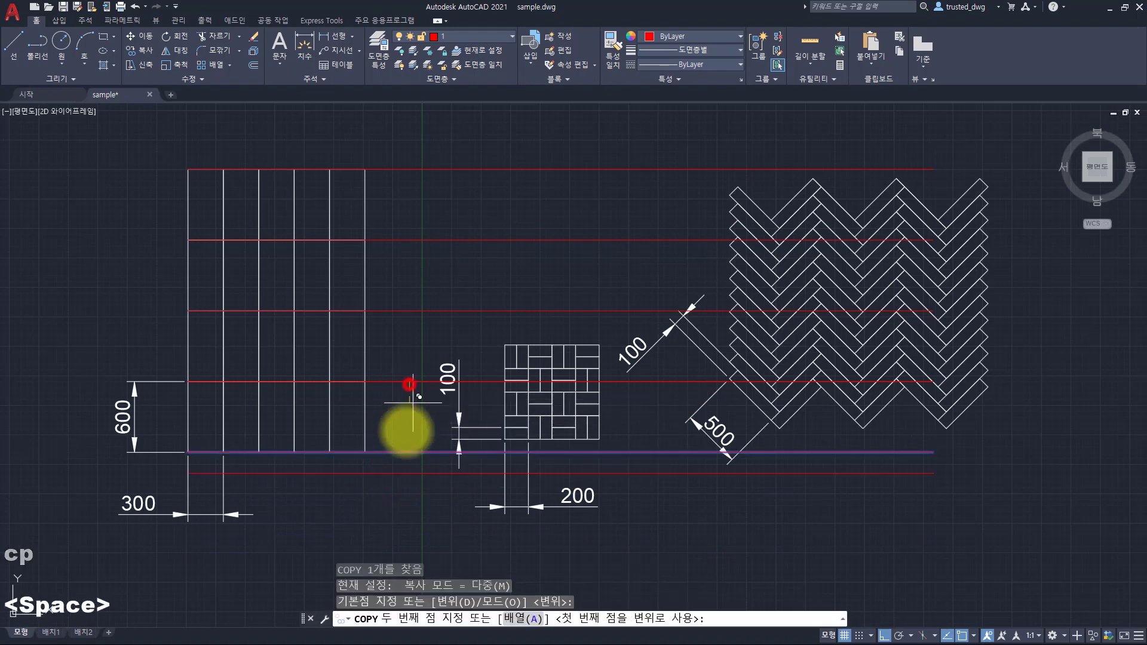
{"action": "left_click", "coordinate": [403, 453]}
{"action": "key", "text": "Escape"}
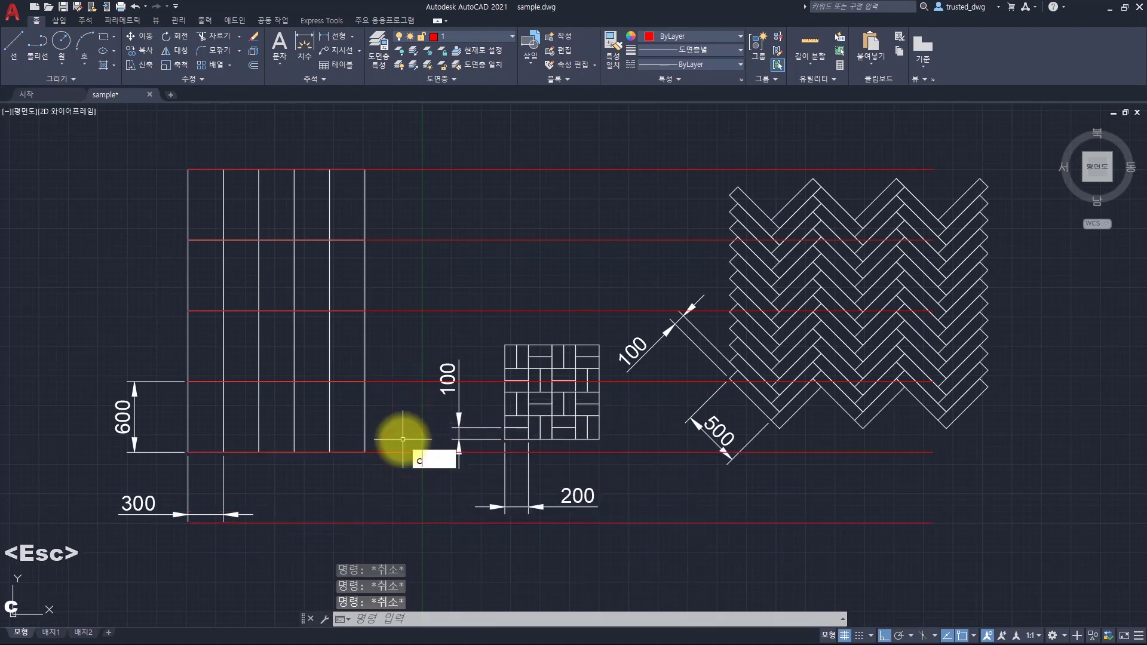
Make layer 2 the current layer with the CLAYER variable
{"action": "type", "text": "clayer"}
{"action": "key", "text": "Return"}
{"action": "type", "text": "2"}
{"action": "key", "text": "Return"}
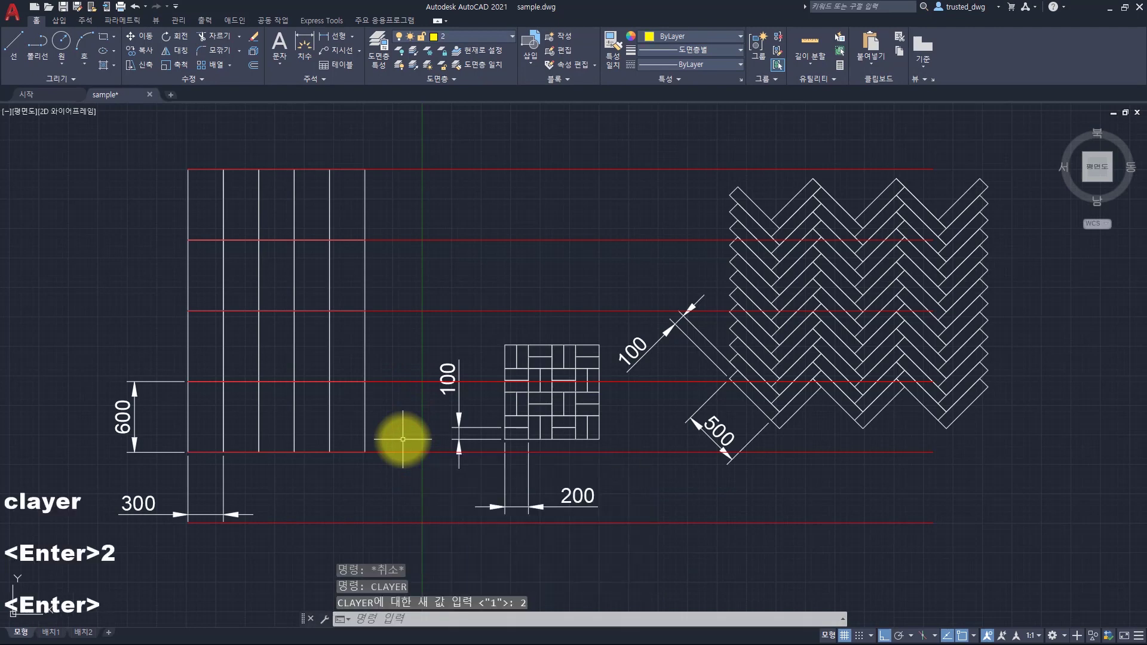
Draw a vertical line from the tile grid's lower-left corner to a point above the grid's upper edge
{"action": "type", "text": "l"}
{"action": "key", "text": "space"}
{"action": "left_click", "coordinate": [188, 452]}
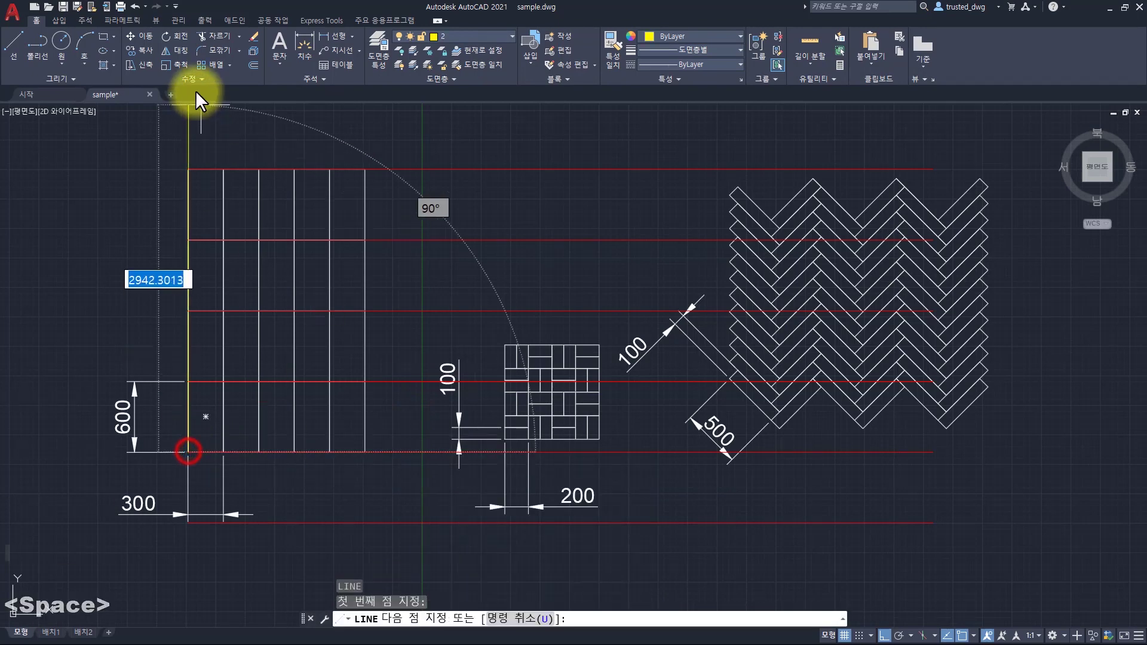
{"action": "left_click", "coordinate": [188, 119]}
{"action": "key", "text": "space"}
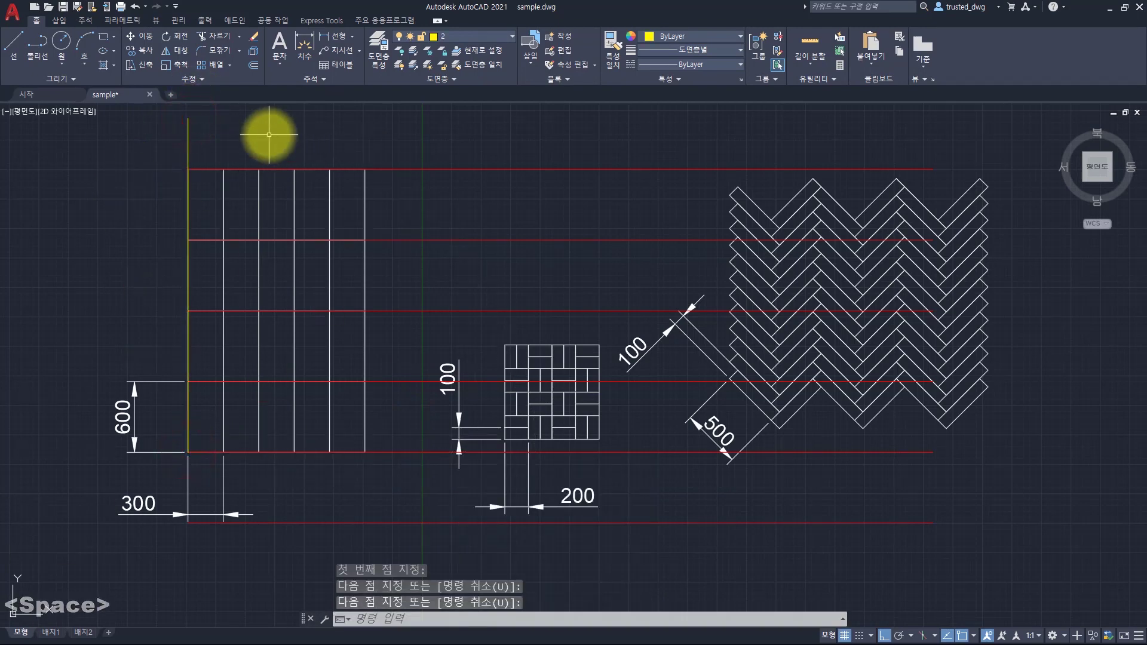
Copy the yellow vertical line to the right at distances of 300, 600, 900 and 1200
{"action": "type", "text": "cp"}
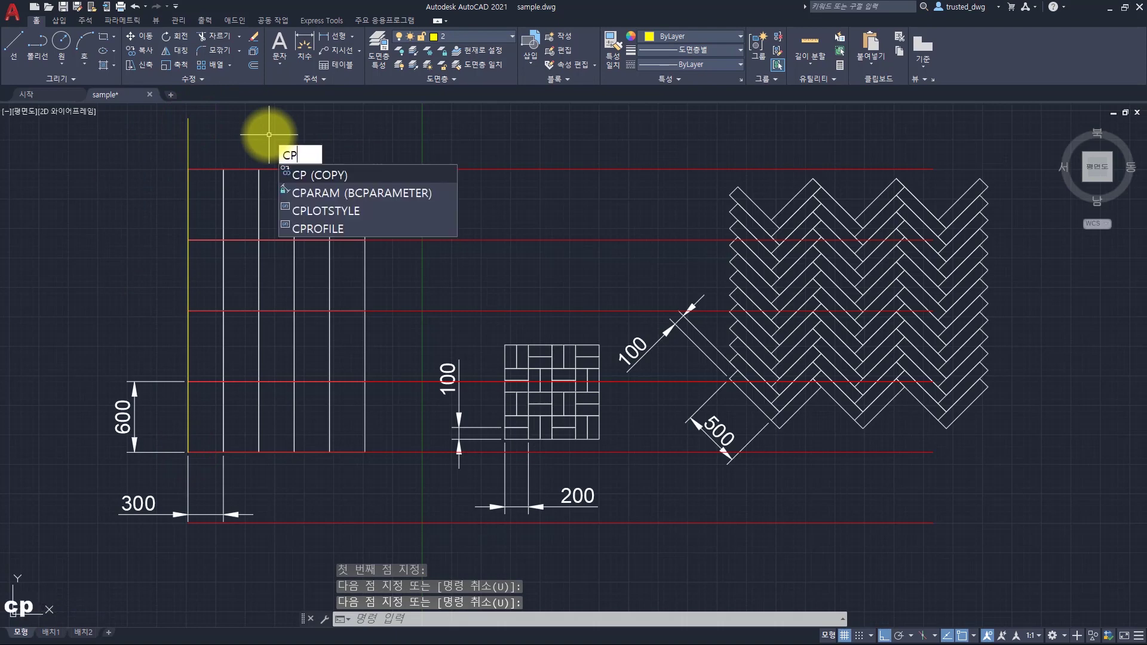
{"action": "key", "text": "space"}
{"action": "left_click", "coordinate": [239, 149]}
{"action": "left_click", "coordinate": [117, 130]}
{"action": "key", "text": "space"}
{"action": "left_click", "coordinate": [250, 138]}
{"action": "type", "text": "300"}
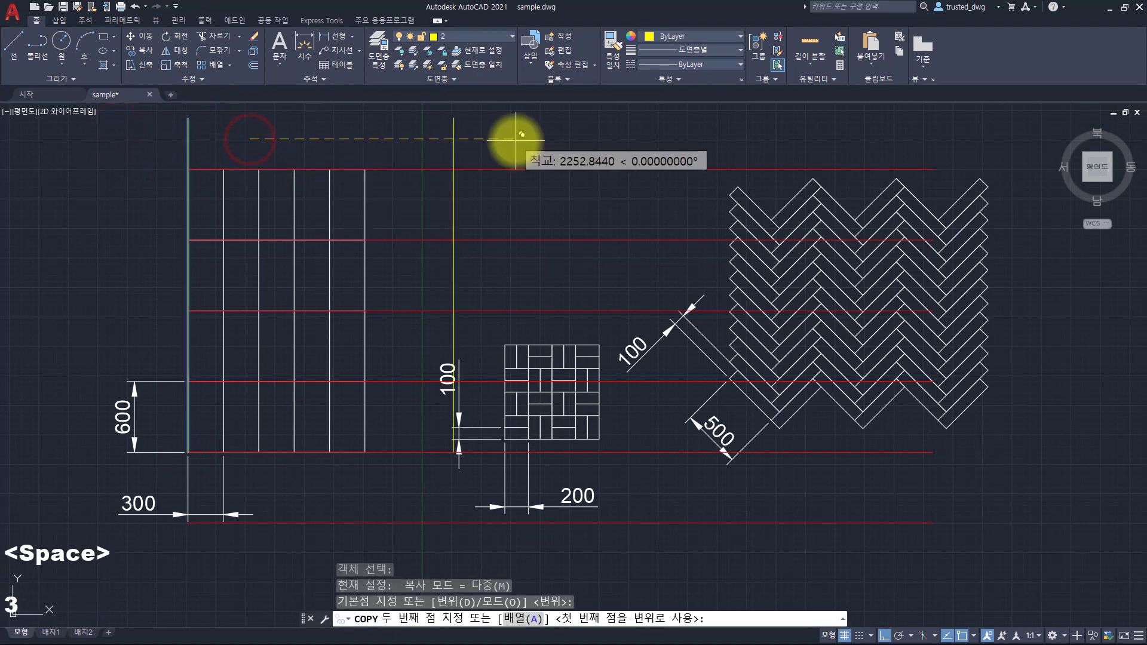
{"action": "key", "text": "Return"}
{"action": "type", "text": "600"}
{"action": "key", "text": "Return"}
{"action": "type", "text": "900"}
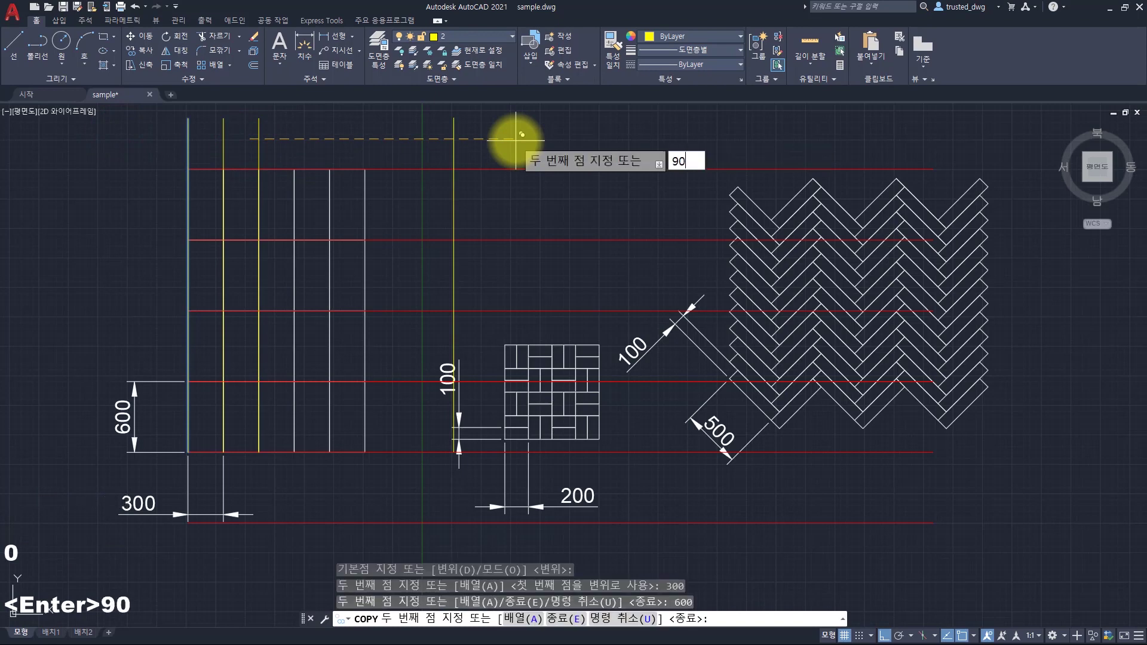
{"action": "key", "text": "Return"}
{"action": "type", "text": "1200"}
{"action": "key", "text": "Return"}
{"action": "key", "text": "Escape"}
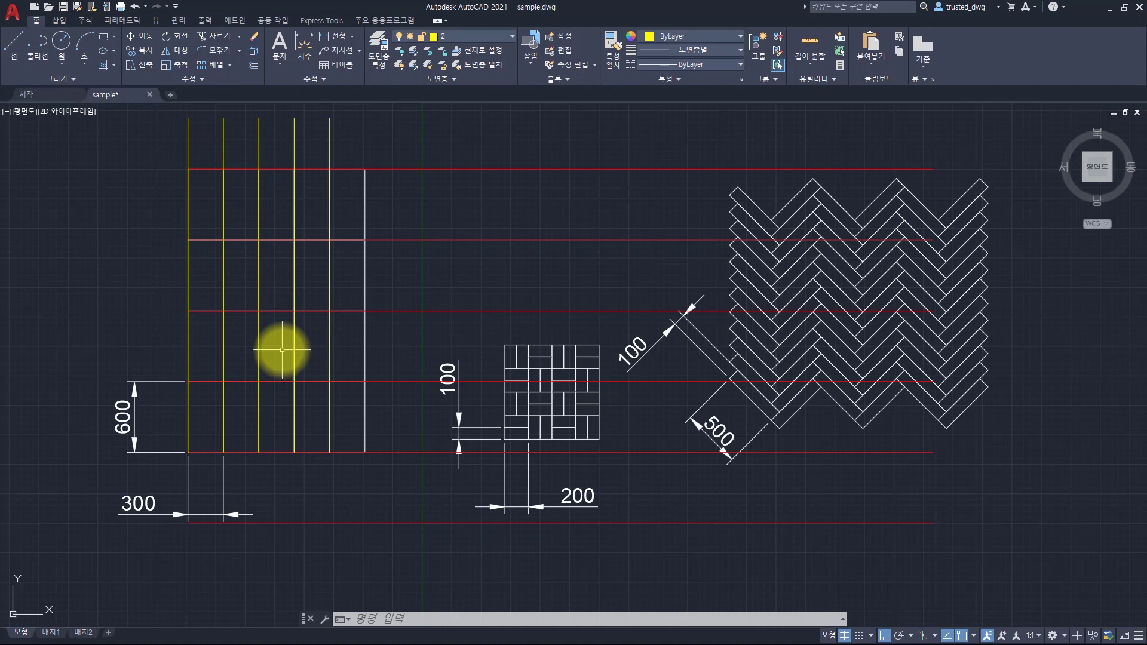
Switch to Notepad and start the first pattern line with angle 0 and a comma, leaving a blank line below the field header
{"action": "key", "text": "alt+Tab"}
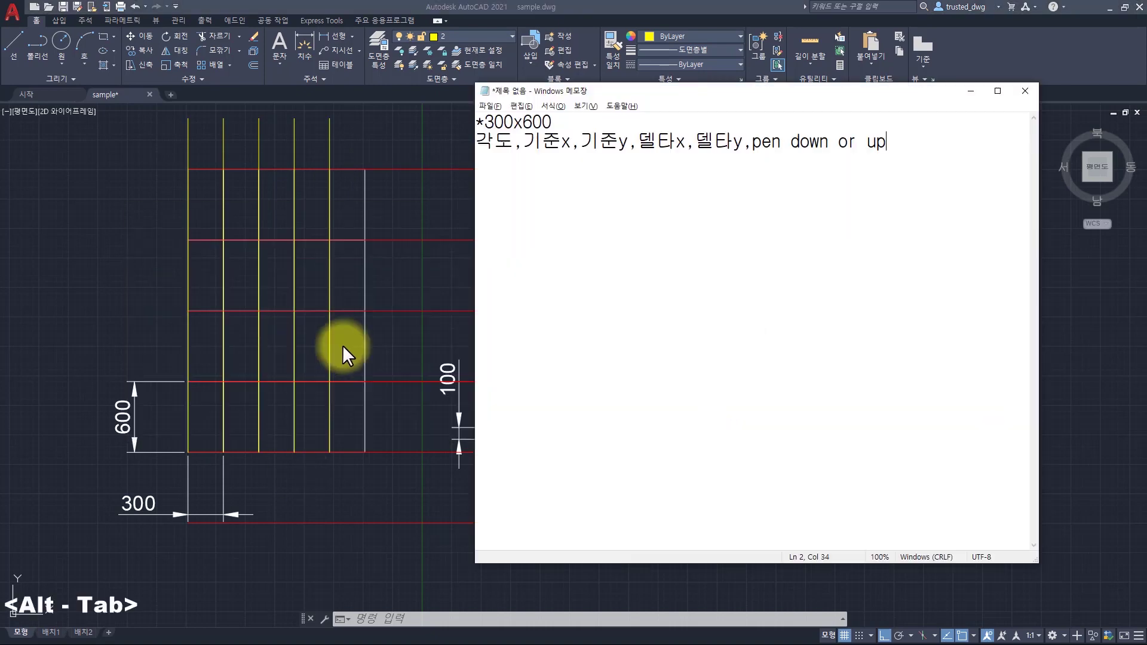
{"action": "key", "text": "Return"}
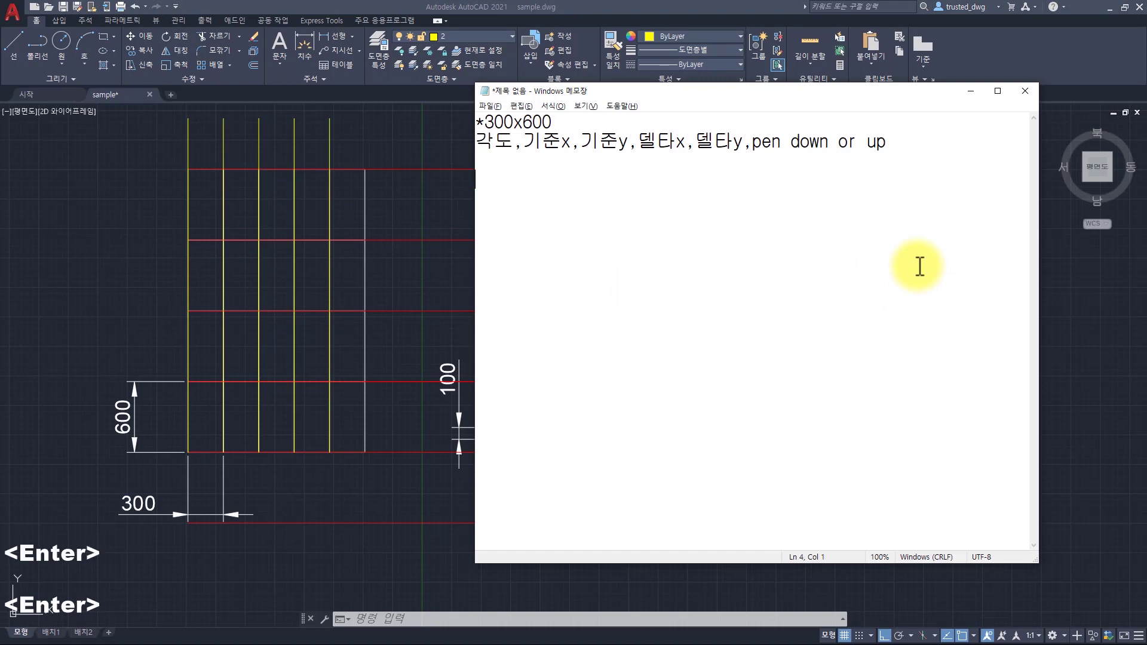
{"action": "type", "text": "0,"}
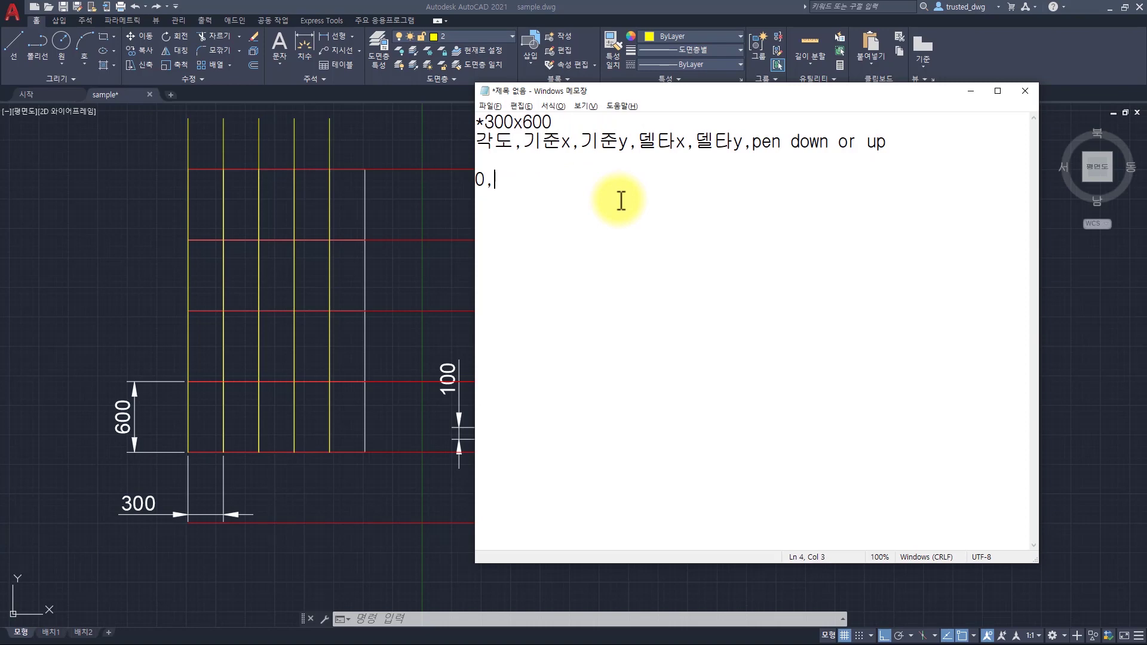
{"action": "double_click", "coordinate": [648, 196]}
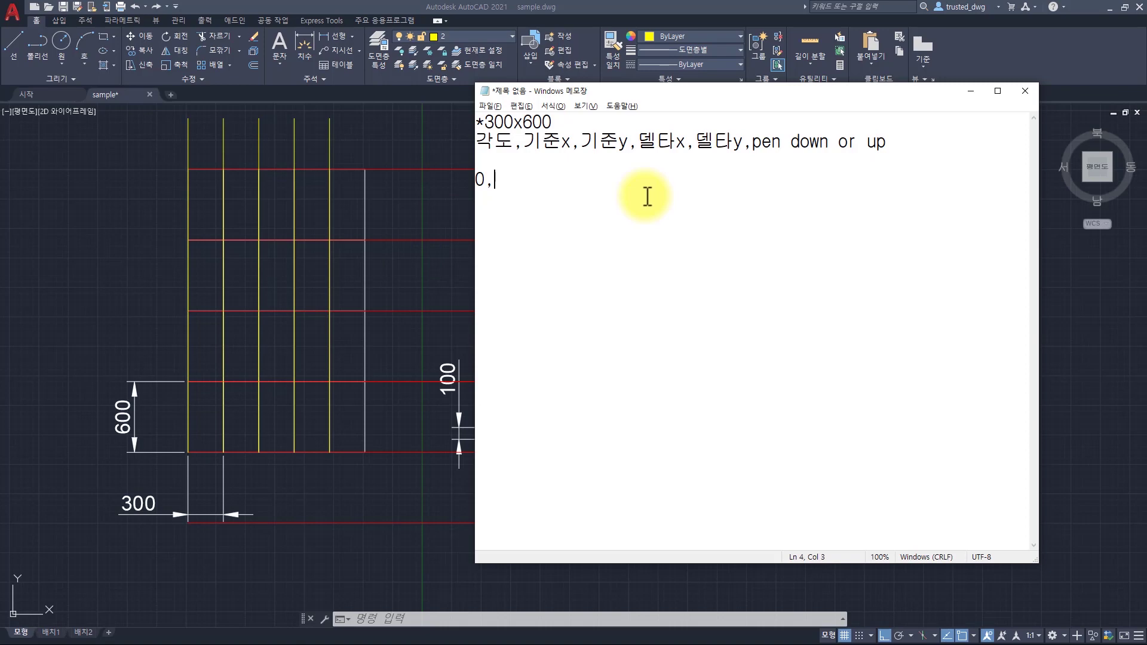
Switch to AutoCAD and draw a large rectangle in the empty area to the right of the herringbone pattern
{"action": "left_click", "coordinate": [446, 193]}
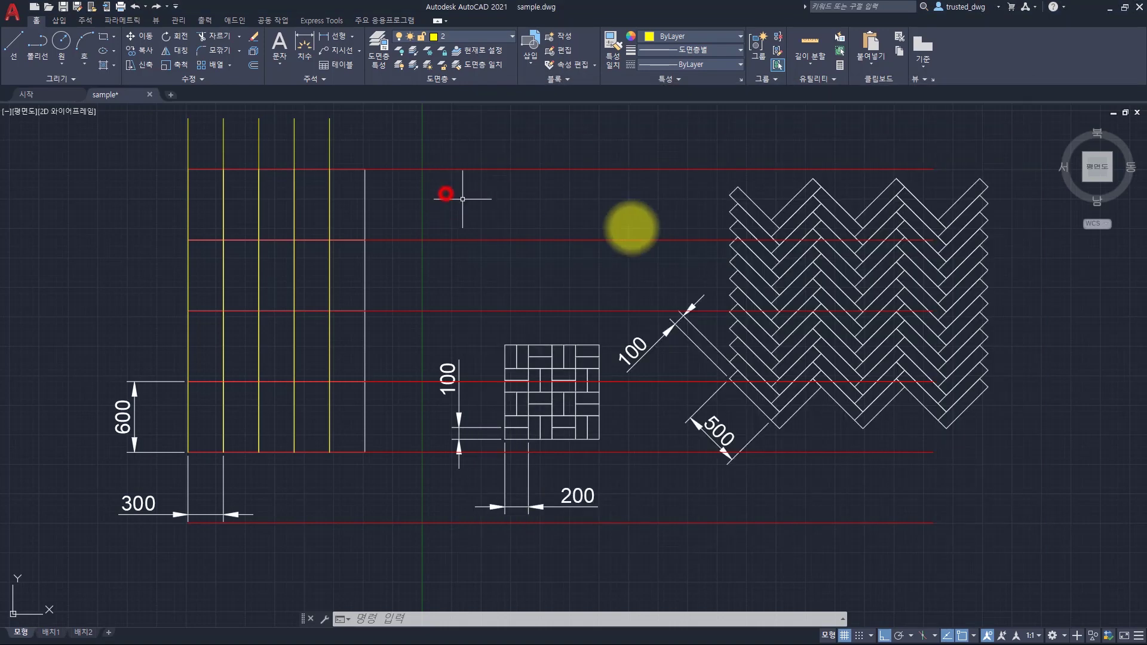
{"action": "scroll", "coordinate": [732, 216], "scroll_direction": "down", "scroll_amount": 2}
{"action": "middle_click_drag", "start_coordinate": [829, 206], "coordinate": [566, 238]}
{"action": "type", "text": "rec"}
{"action": "key", "text": "space"}
{"action": "left_click", "coordinate": [714, 173]}
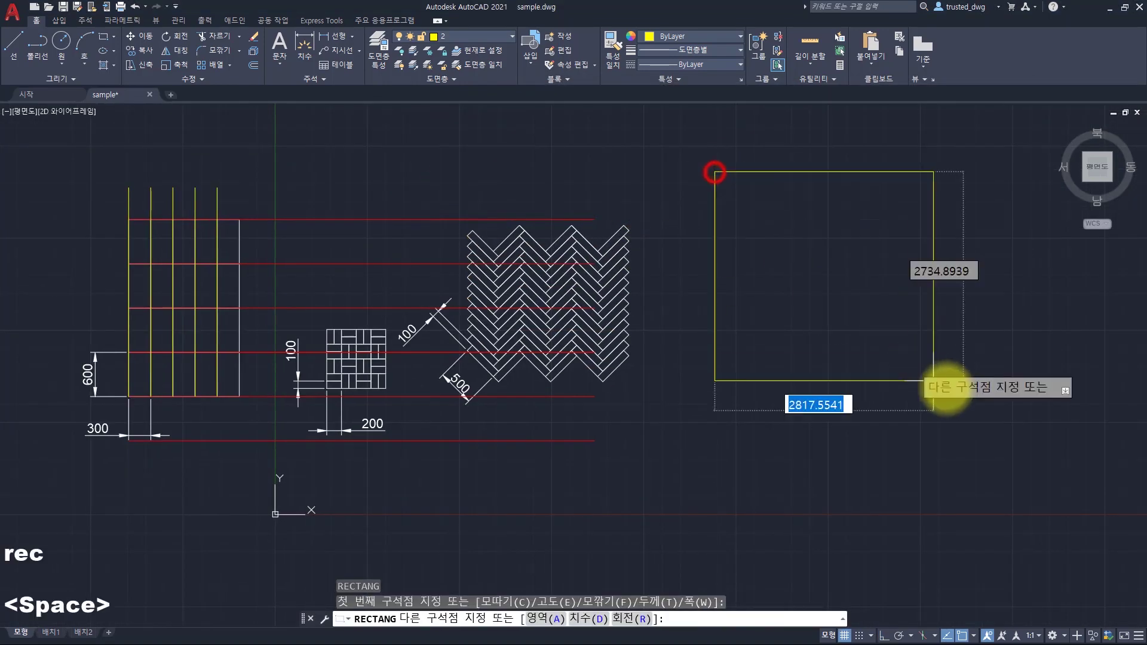
{"action": "left_click", "coordinate": [946, 388]}
Hatch the inside of the new rectangle with the ANGLE pattern
{"action": "type", "text": "h"}
{"action": "key", "text": "space"}
{"action": "left_click", "coordinate": [134, 51]}
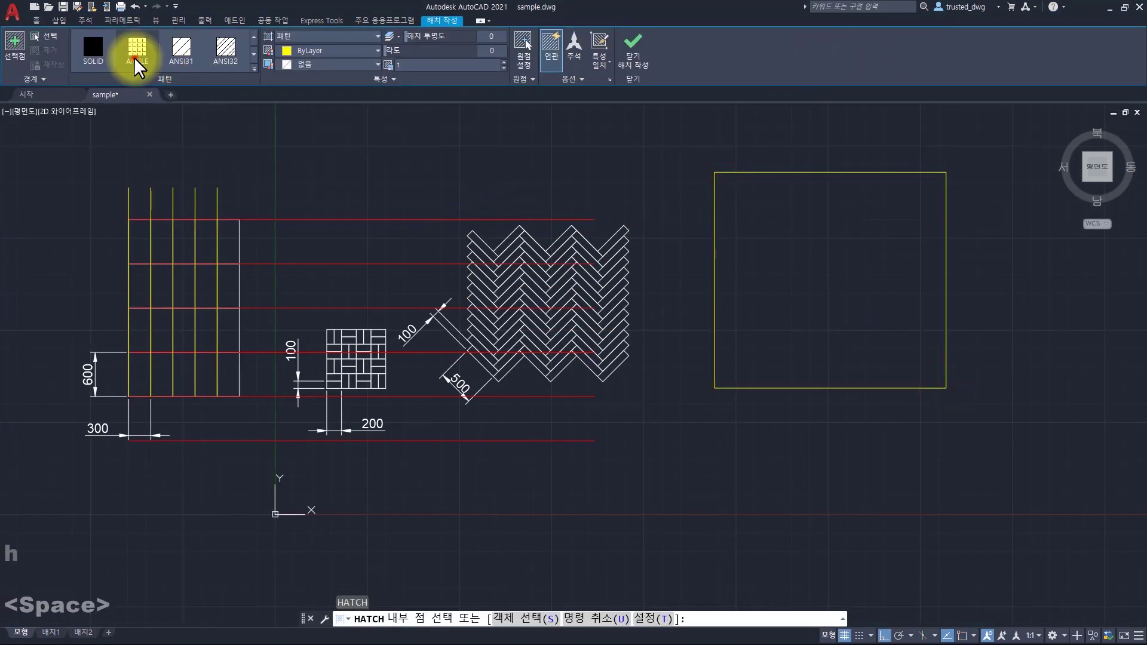
{"action": "left_click", "coordinate": [888, 304]}
{"action": "key", "text": "space"}
Show the hatch's properties and set its origin at the rectangle's lower-left corner
{"action": "left_click", "coordinate": [824, 297]}
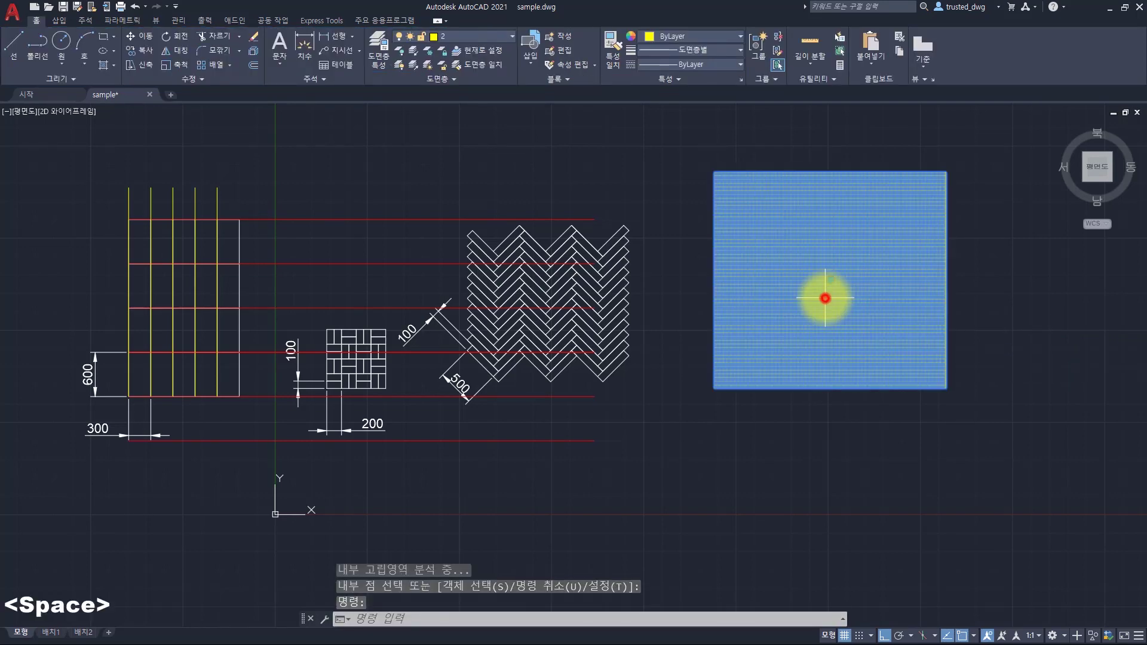
{"action": "key", "text": "ctrl+1"}
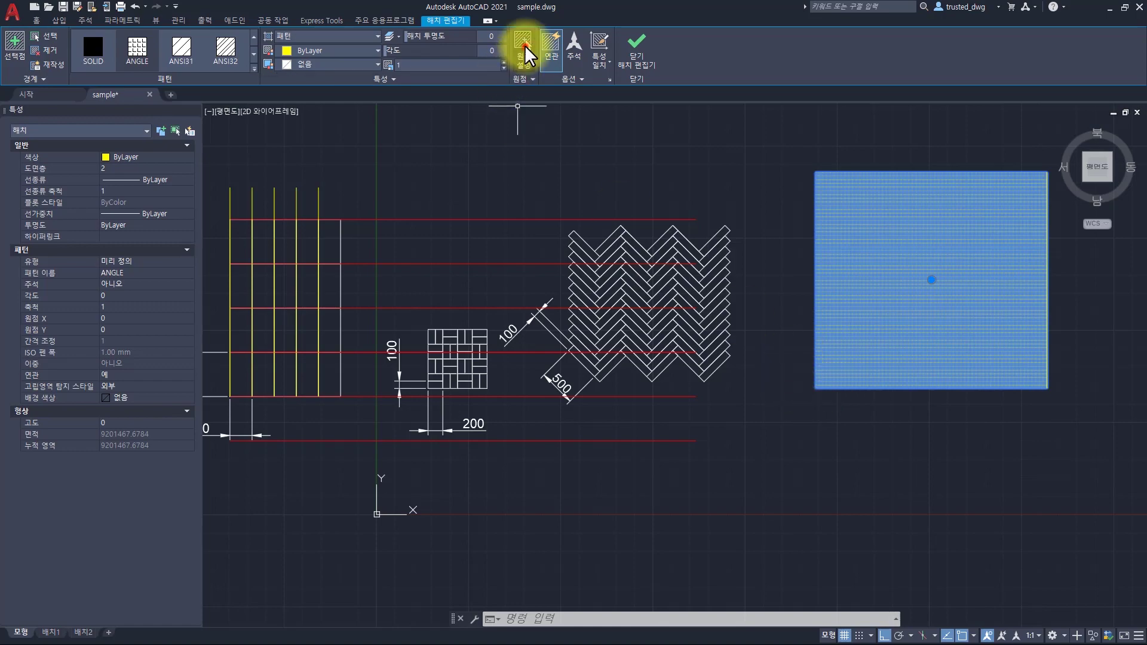
{"action": "left_click", "coordinate": [524, 47]}
{"action": "scroll", "coordinate": [814, 388], "scroll_direction": "up", "scroll_amount": 15}
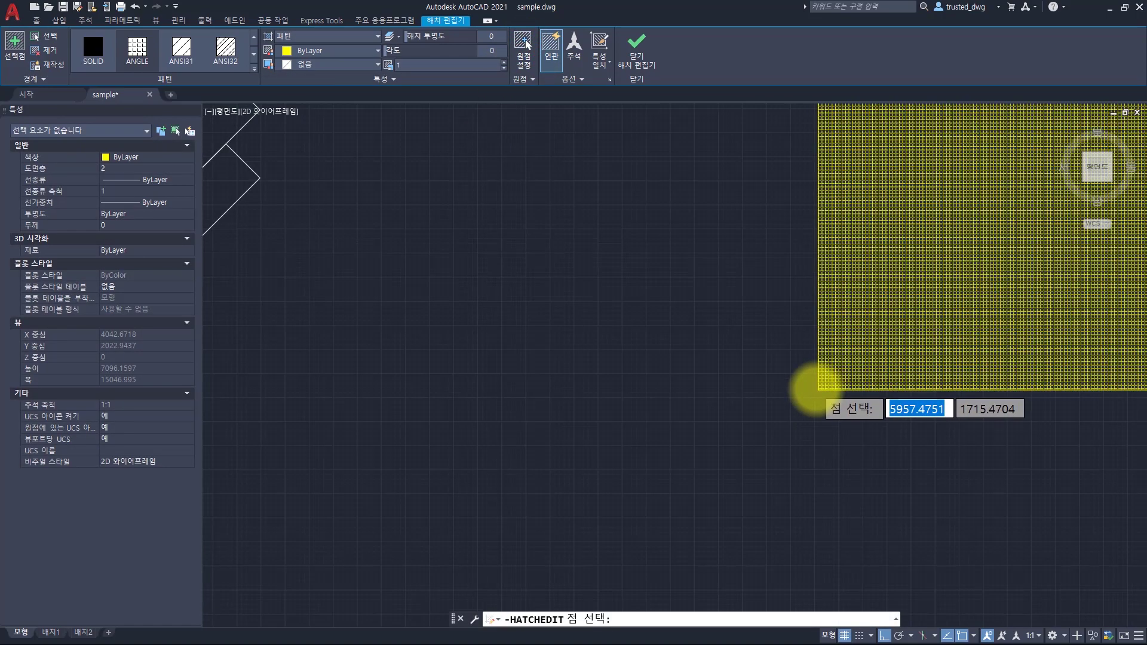
{"action": "left_click", "coordinate": [631, 415]}
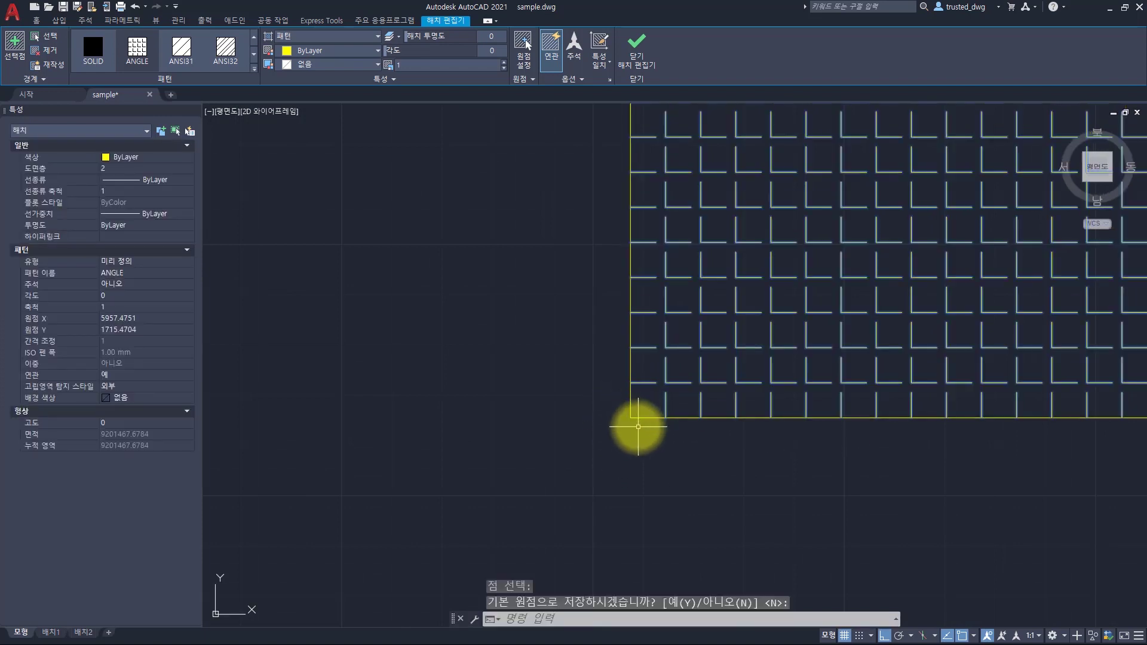
{"action": "key", "text": "Return"}
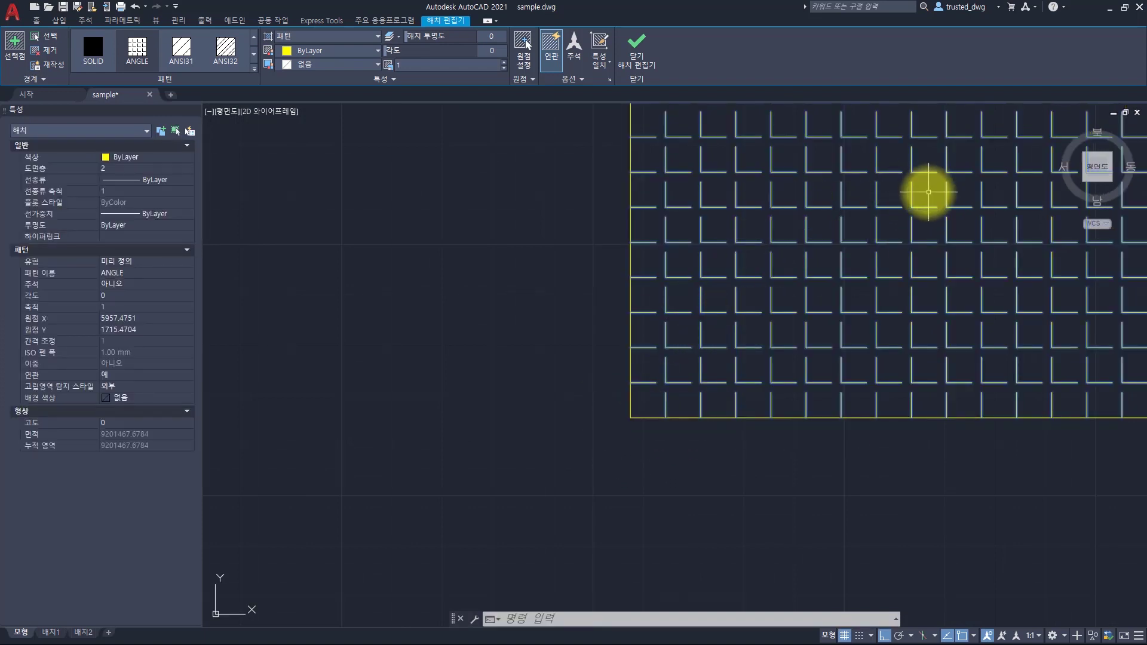
Erase the ANGLE hatch together with its boundary rectangle
{"action": "scroll", "coordinate": [781, 365], "scroll_direction": "down", "scroll_amount": 6}
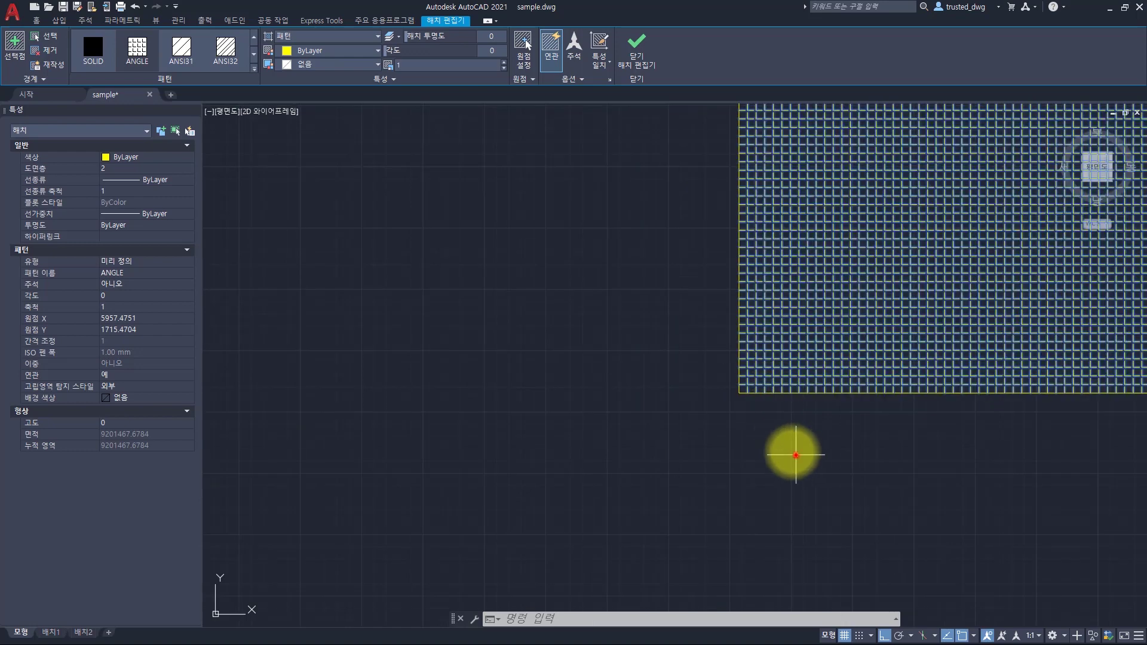
{"action": "left_click", "coordinate": [795, 456]}
{"action": "type", "text": "e"}
{"action": "key", "text": "space"}
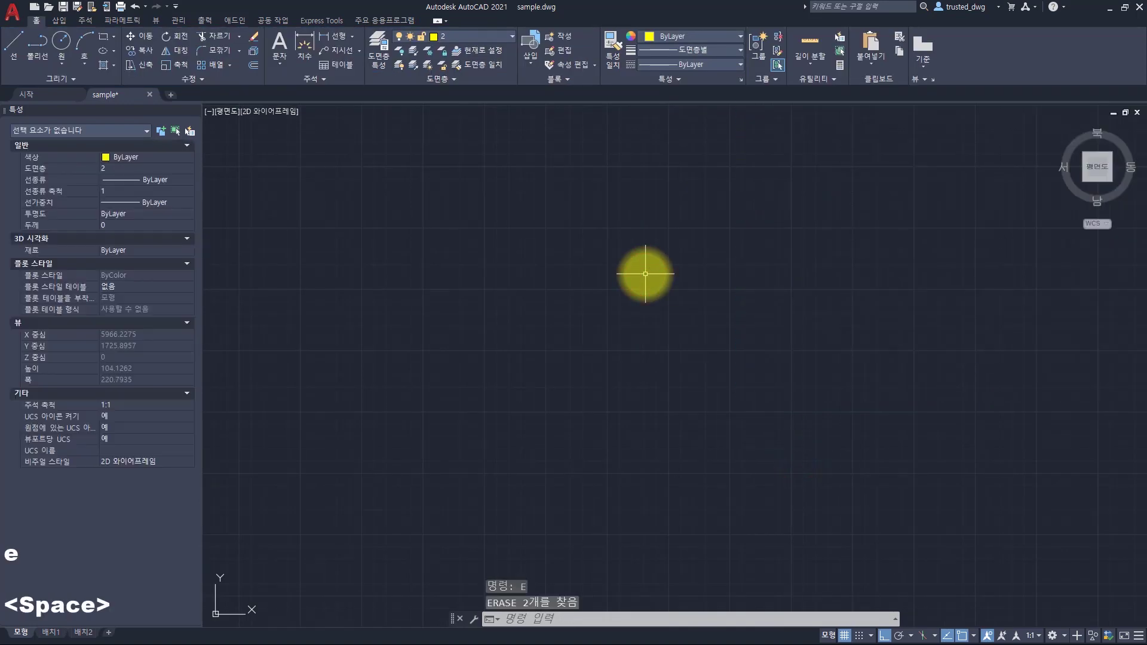
Return to the tile grid, switch to Notepad and complete the pattern line to 0,0,0 with base point 0,0
{"action": "scroll", "coordinate": [645, 273], "scroll_direction": "down", "scroll_amount": 5}
{"action": "middle_click_drag", "start_coordinate": [383, 252], "coordinate": [789, 338]}
{"action": "middle_click_drag", "start_coordinate": [476, 238], "coordinate": [782, 324]}
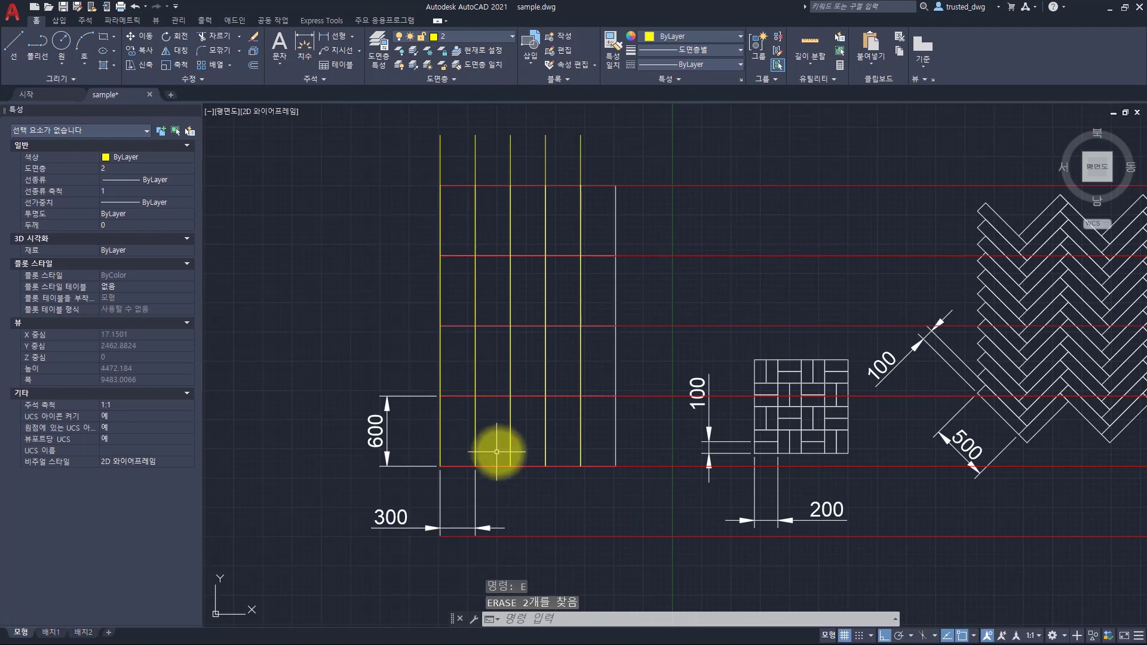
{"action": "scroll", "coordinate": [498, 452], "scroll_direction": "up", "scroll_amount": 2}
{"action": "key", "text": "space"}
{"action": "key", "text": "alt+Tab"}
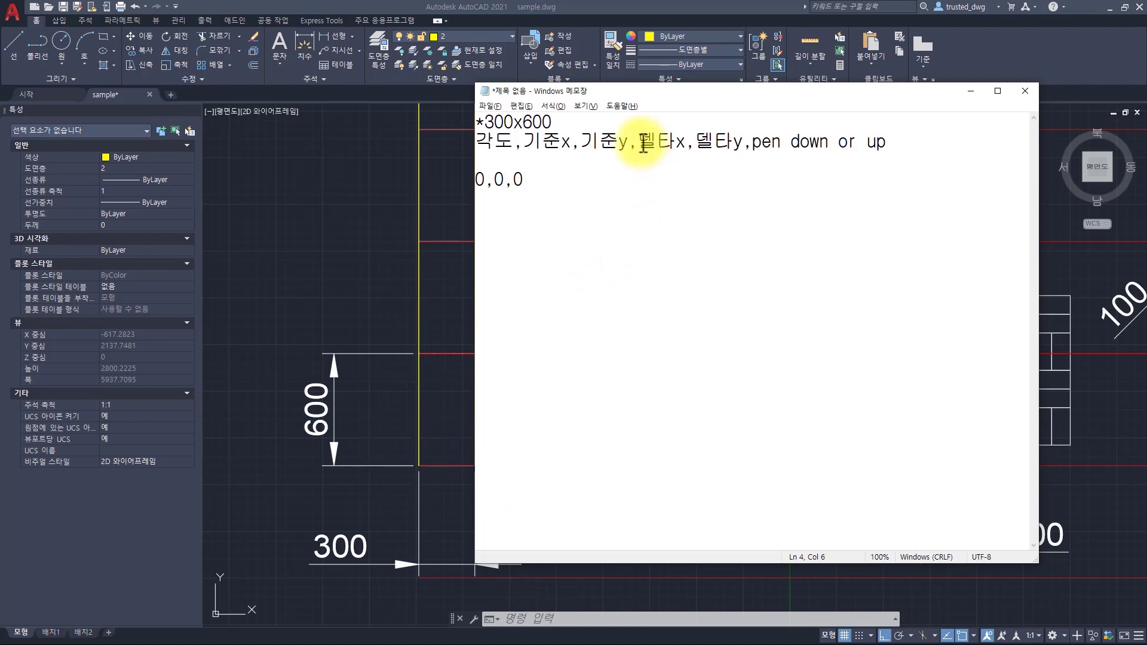
Examine the delta x and delta y fields of the Notepad header against the red horizontal base line in the drawing
{"action": "left_click_drag", "start_coordinate": [638, 141], "coordinate": [743, 141]}
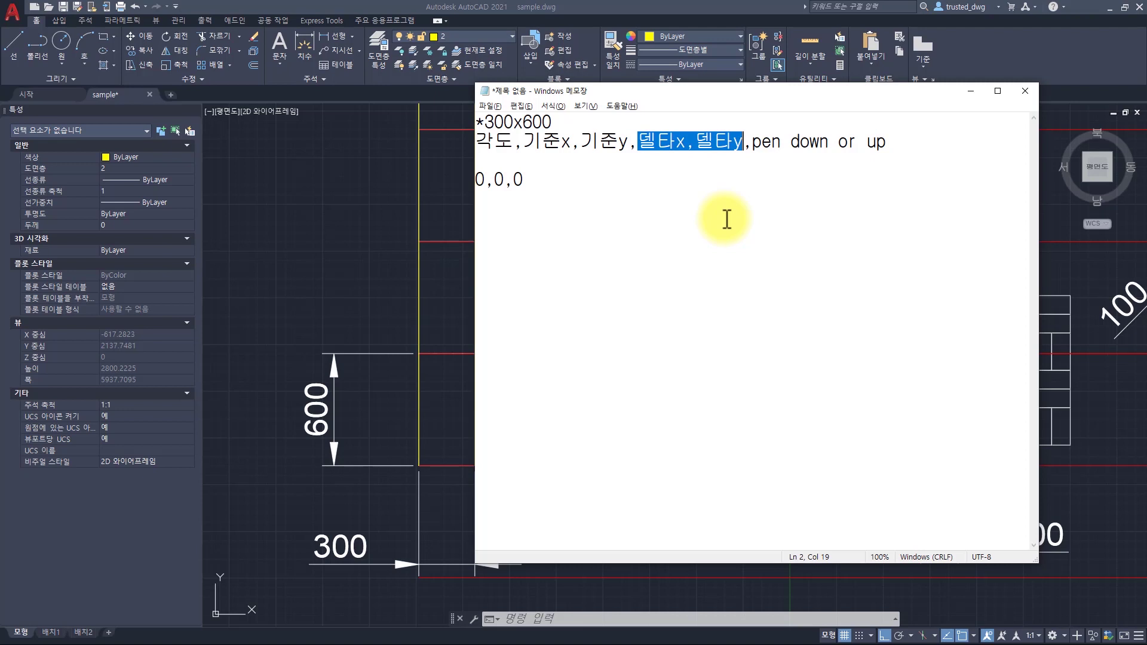
{"action": "left_click", "coordinate": [434, 401]}
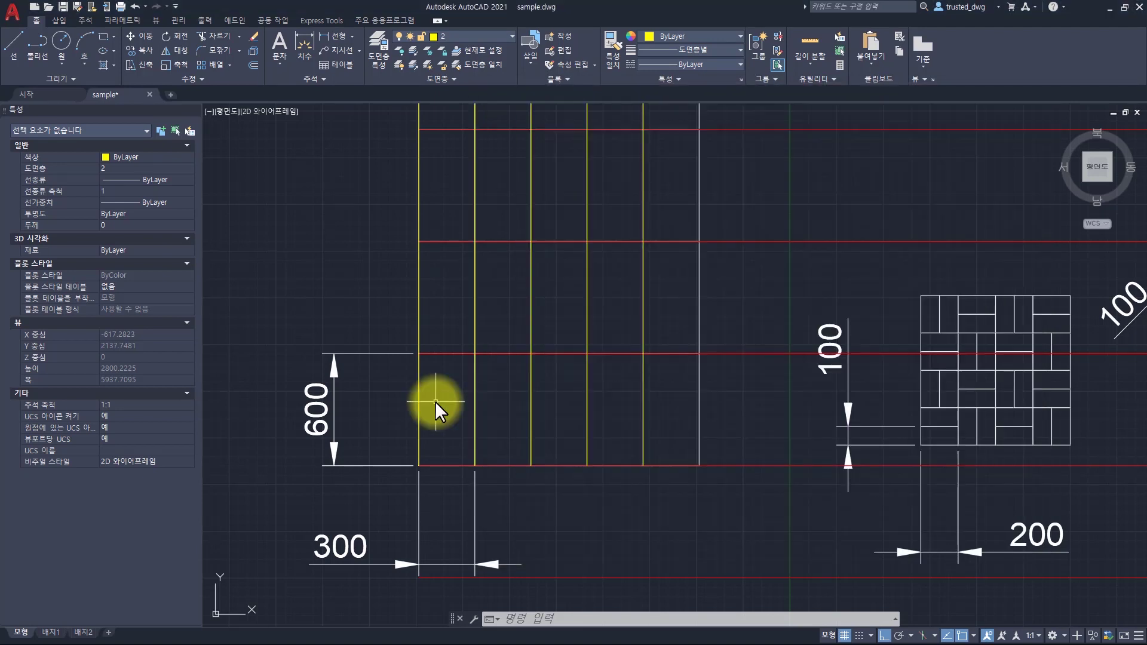
{"action": "left_click", "coordinate": [781, 505]}
{"action": "left_click", "coordinate": [750, 440]}
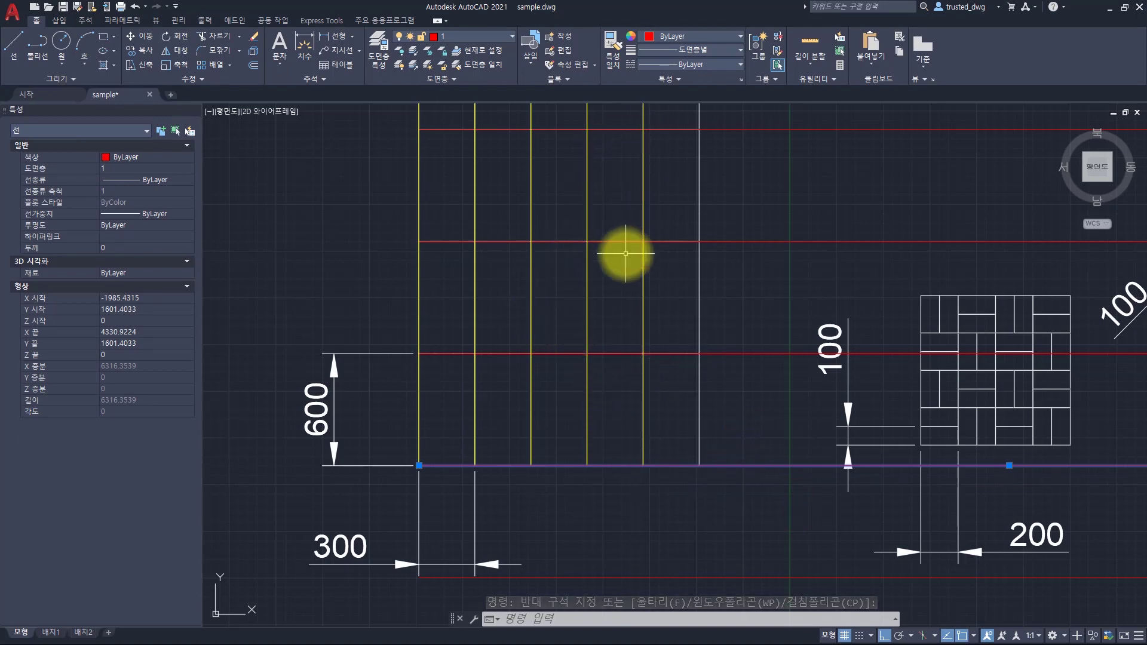
{"action": "key", "text": "alt+Tab"}
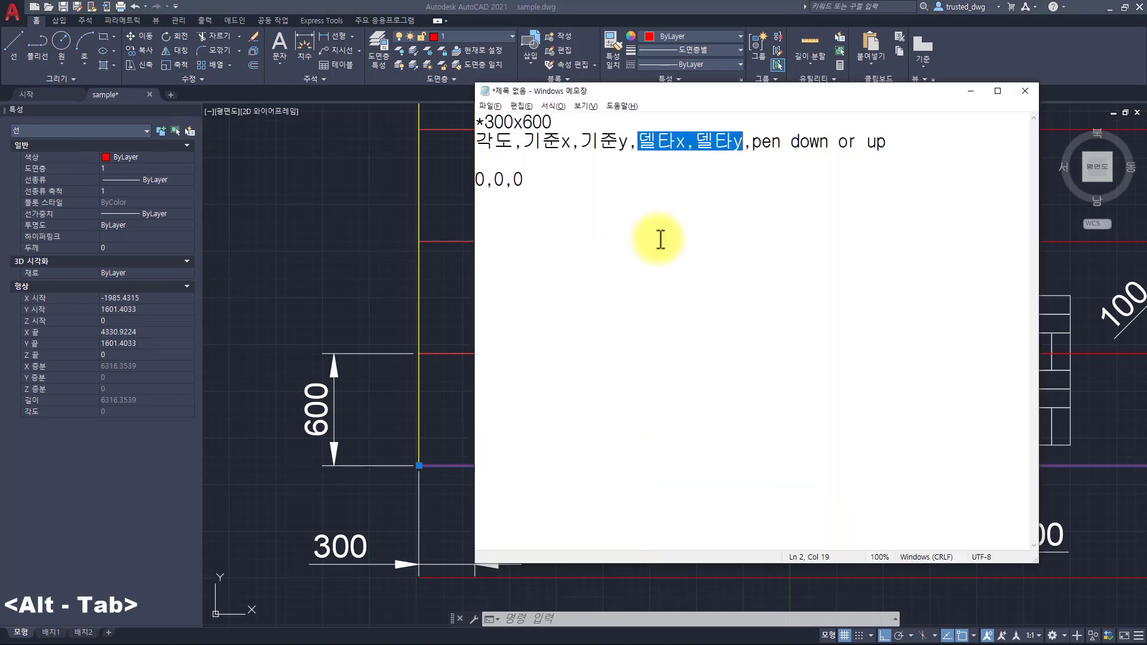
{"action": "left_click_drag", "start_coordinate": [696, 141], "coordinate": [746, 143]}
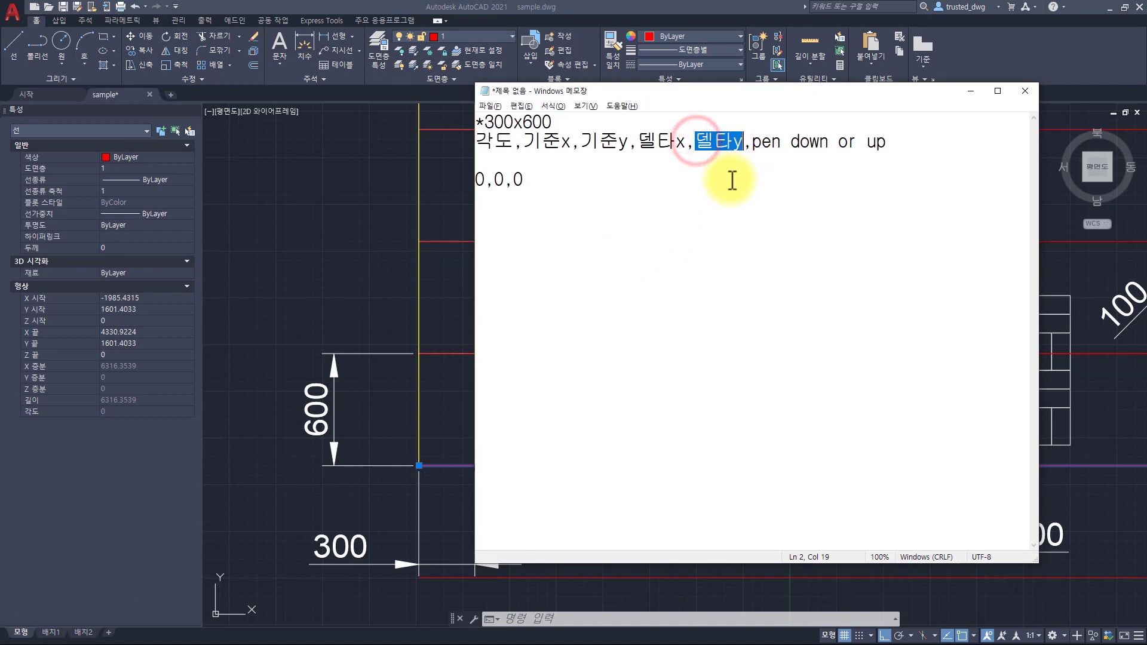
{"action": "left_click_drag", "start_coordinate": [639, 142], "coordinate": [691, 143]}
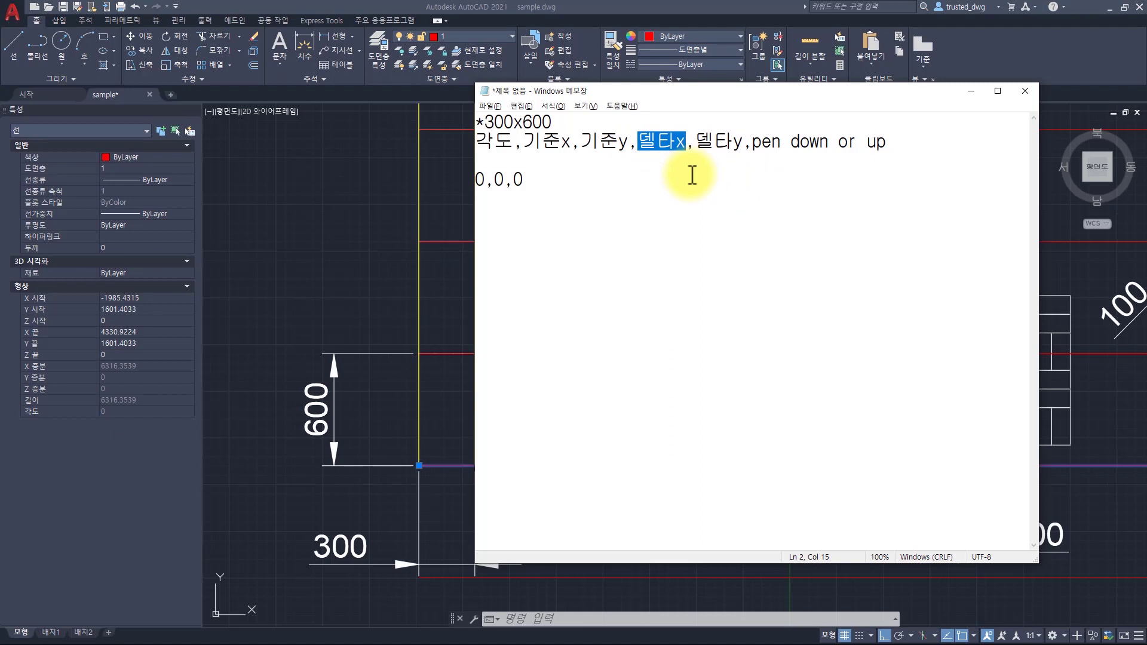
Switch to AutoCAD and erase the red horizontal line 600 above the base line
{"action": "key", "text": "alt+Tab"}
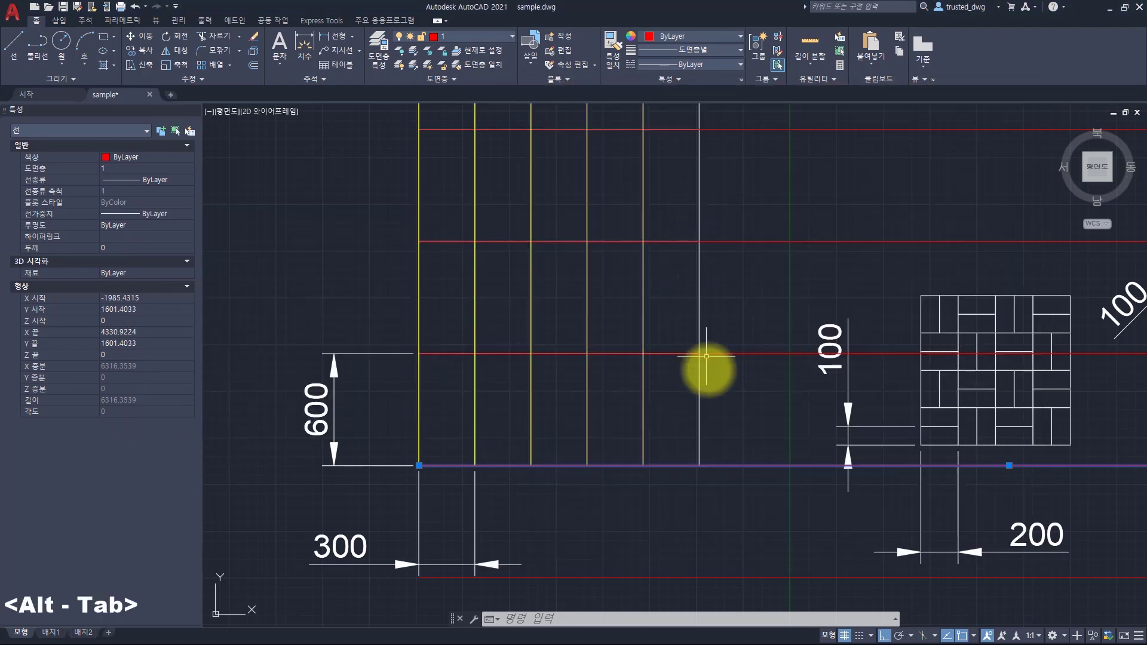
{"action": "left_click", "coordinate": [757, 399]}
{"action": "left_click", "coordinate": [725, 332]}
{"action": "key", "text": "Escape"}
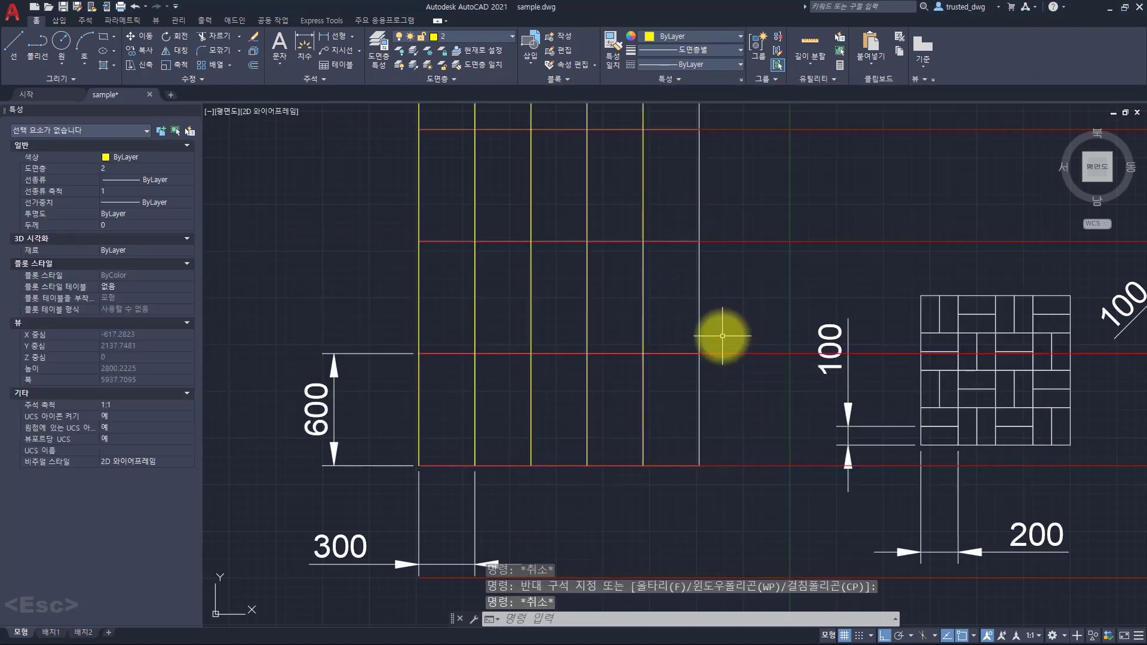
{"action": "left_click", "coordinate": [742, 392]}
{"action": "left_click", "coordinate": [717, 324]}
{"action": "type", "text": "e"}
{"action": "key", "text": "space"}
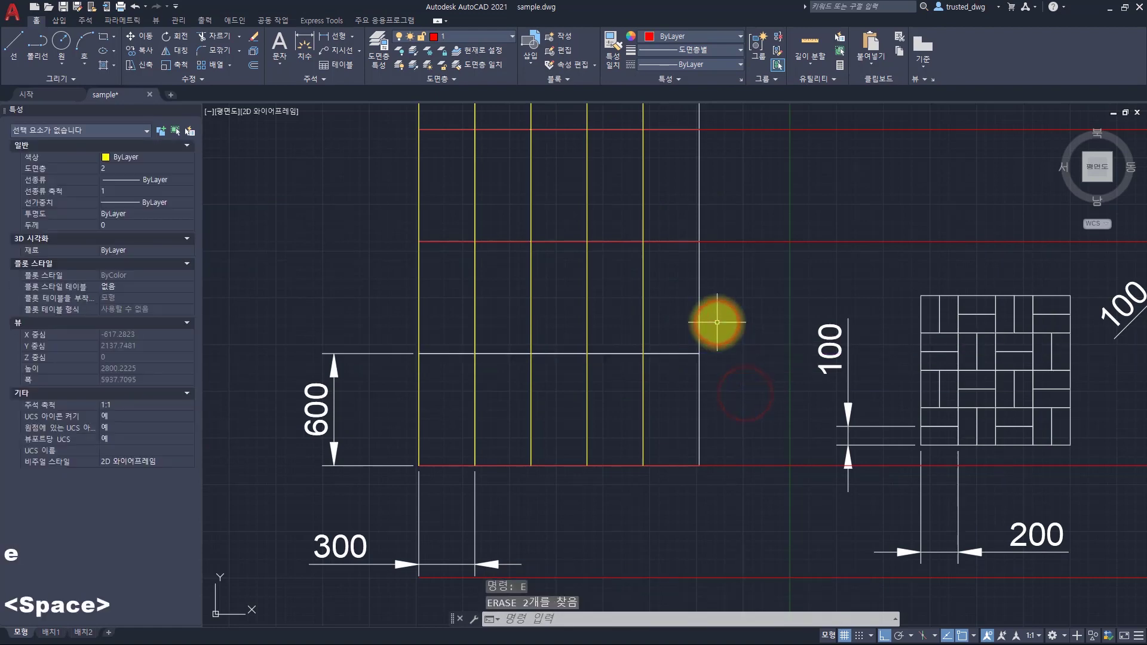
Draw a horizontal construction line with XLINE along the upper edge of the lowest tile row
{"action": "type", "text": "xl"}
{"action": "key", "text": "space"}
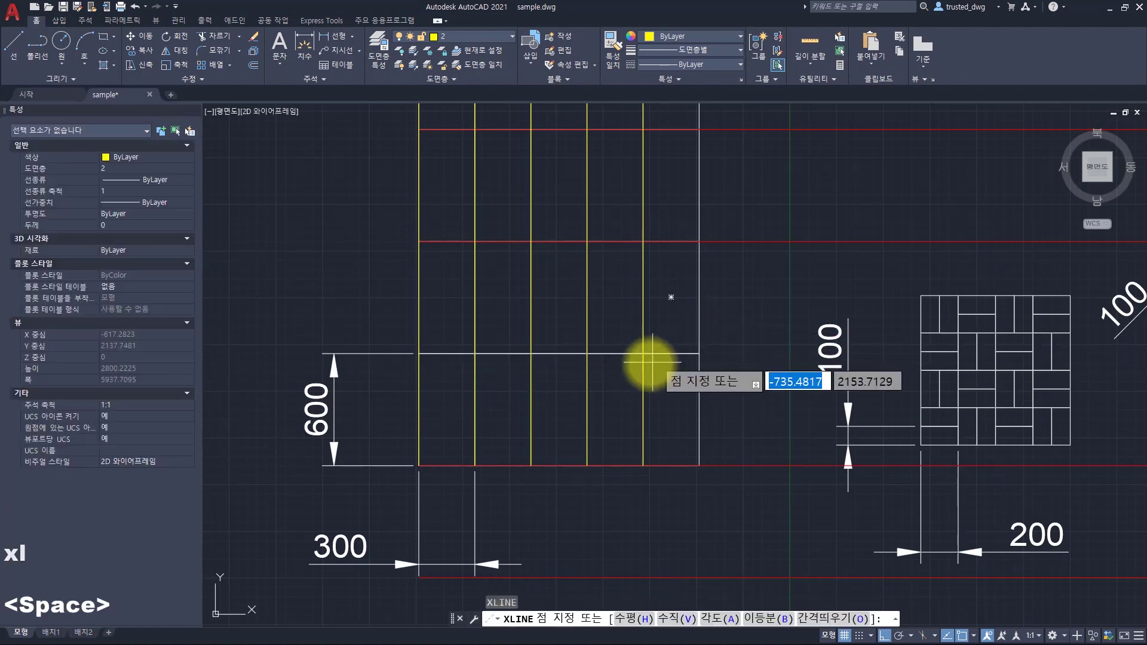
{"action": "left_click", "coordinate": [643, 352]}
{"action": "left_click", "coordinate": [724, 411]}
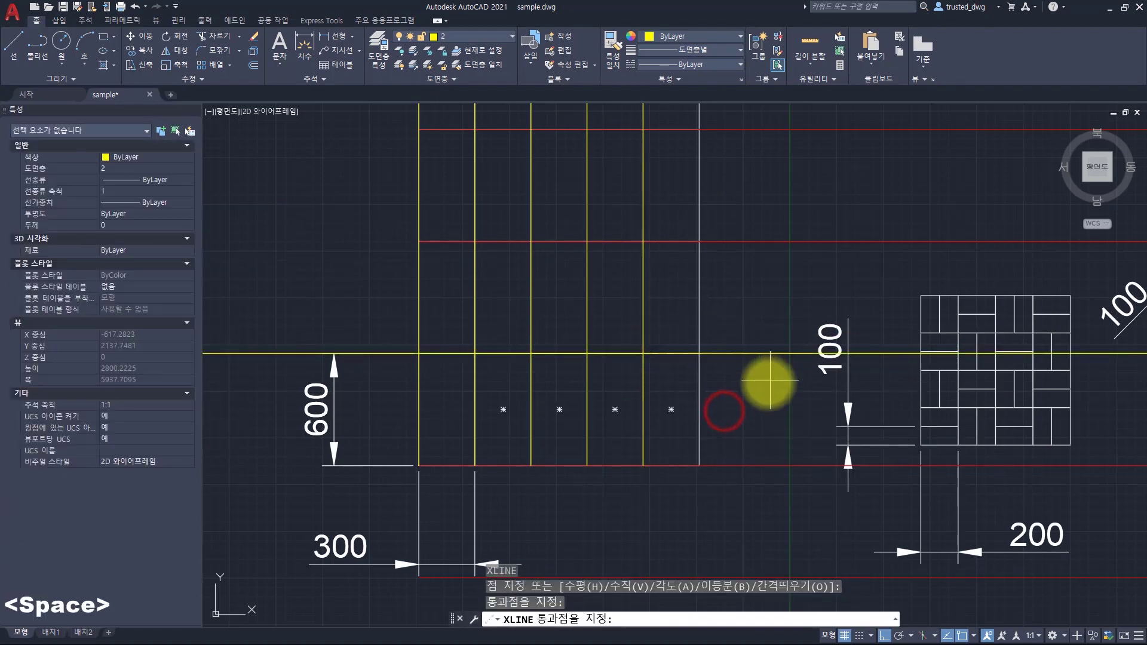
{"action": "key", "text": "space"}
Move the yellow horizontal construction line 100 sideways along its own direction
{"action": "left_click", "coordinate": [769, 400]}
{"action": "left_click", "coordinate": [744, 325]}
{"action": "type", "text": "m"}
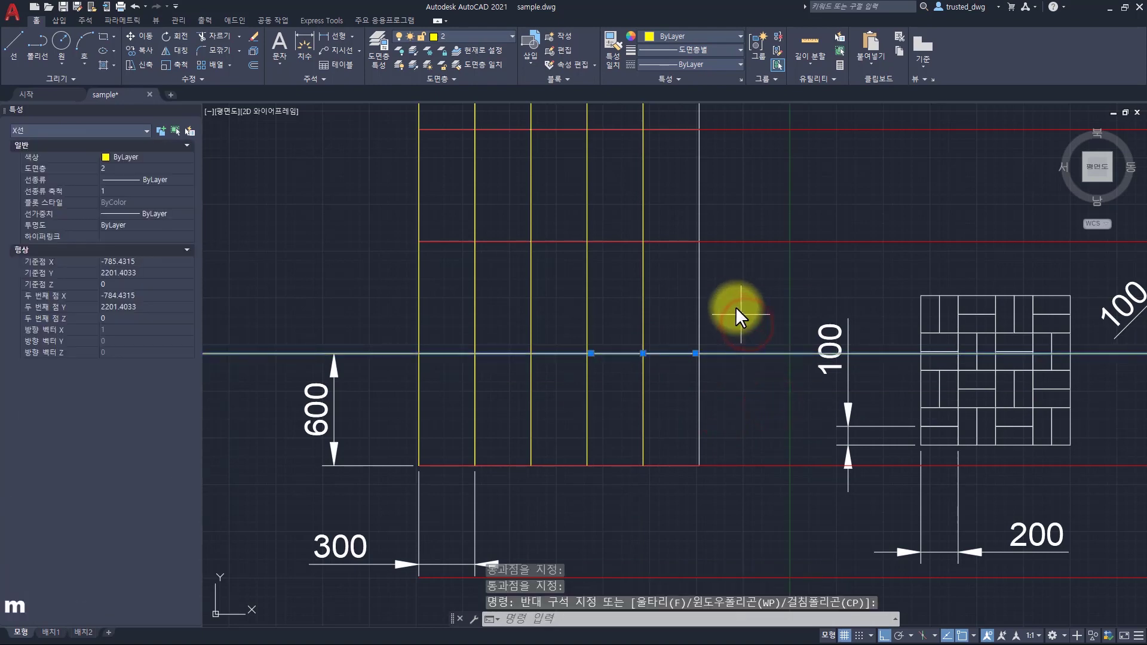
{"action": "key", "text": "space"}
{"action": "left_click", "coordinate": [735, 282]}
{"action": "type", "text": "100"}
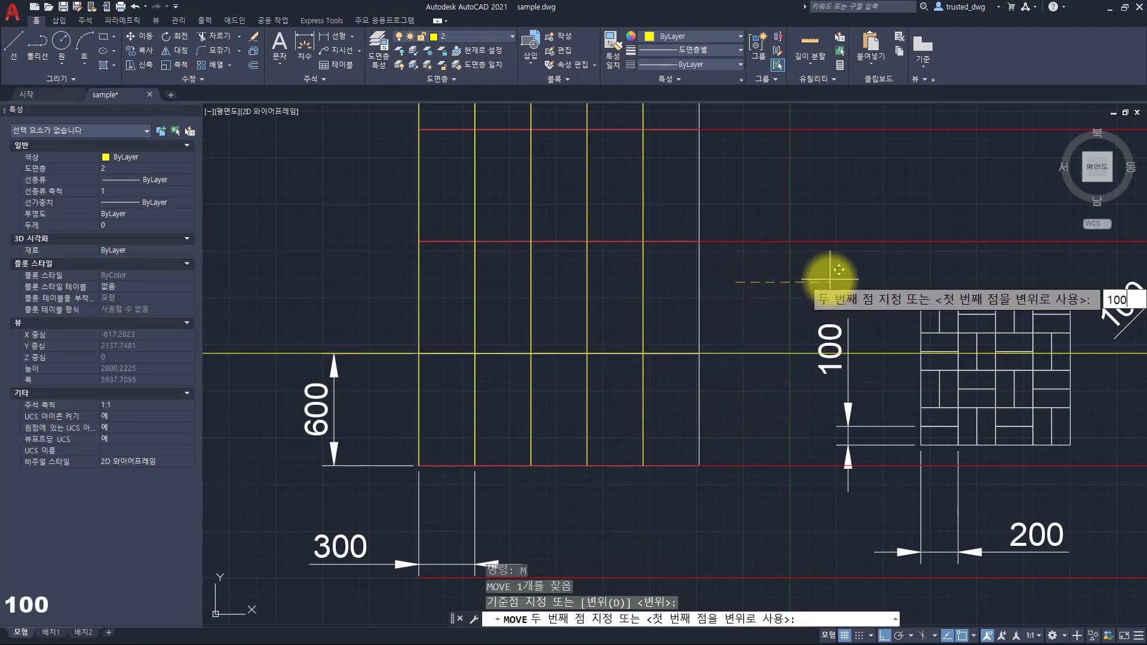
{"action": "key", "text": "Return"}
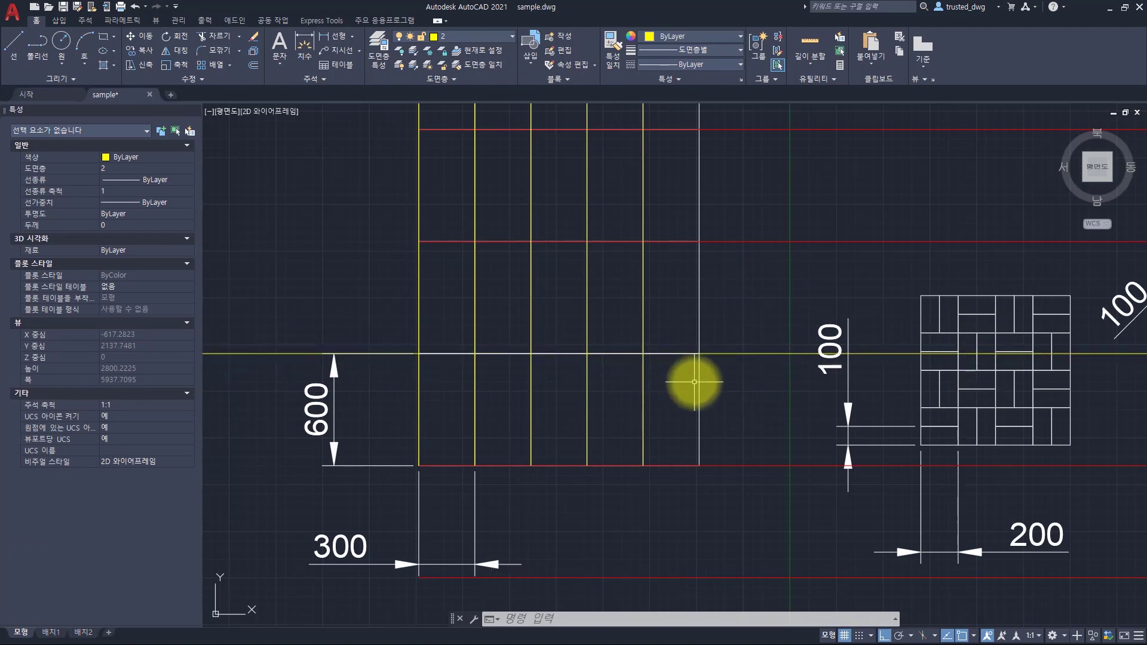
Move the yellow construction line leftward along its own direction twice more, by freely picked distances
{"action": "left_click", "coordinate": [807, 406]}
{"action": "left_click", "coordinate": [770, 341]}
{"action": "type", "text": "m"}
{"action": "key", "text": "space"}
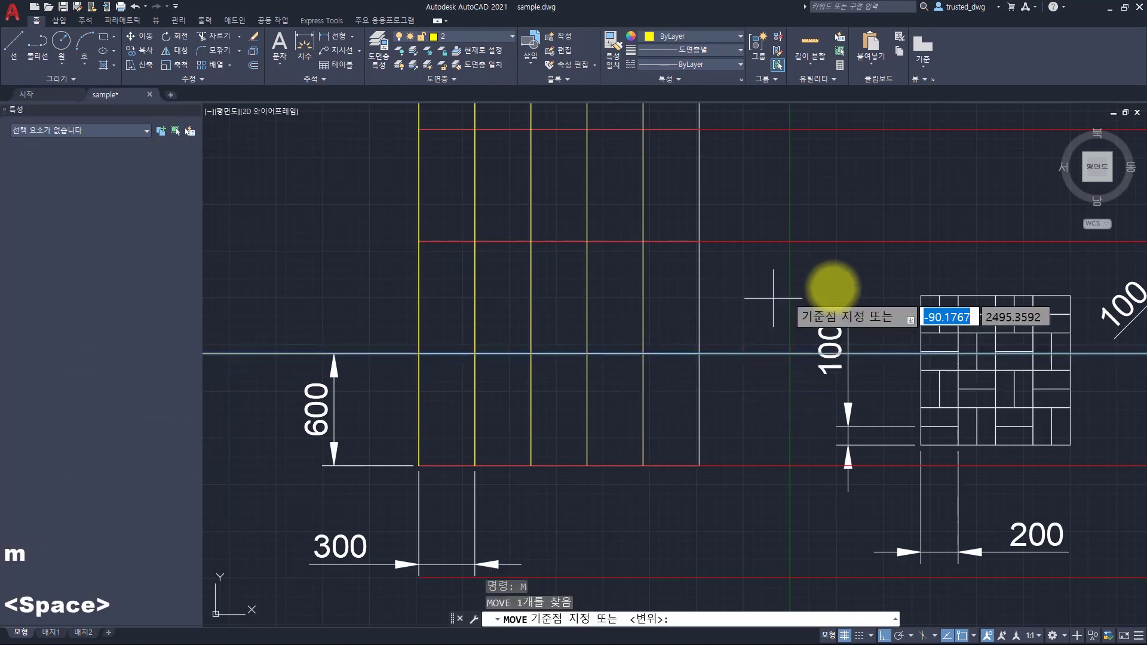
{"action": "left_click", "coordinate": [837, 286]}
{"action": "left_click", "coordinate": [766, 292]}
{"action": "left_click", "coordinate": [770, 398]}
{"action": "left_click", "coordinate": [744, 306]}
{"action": "key", "text": "space"}
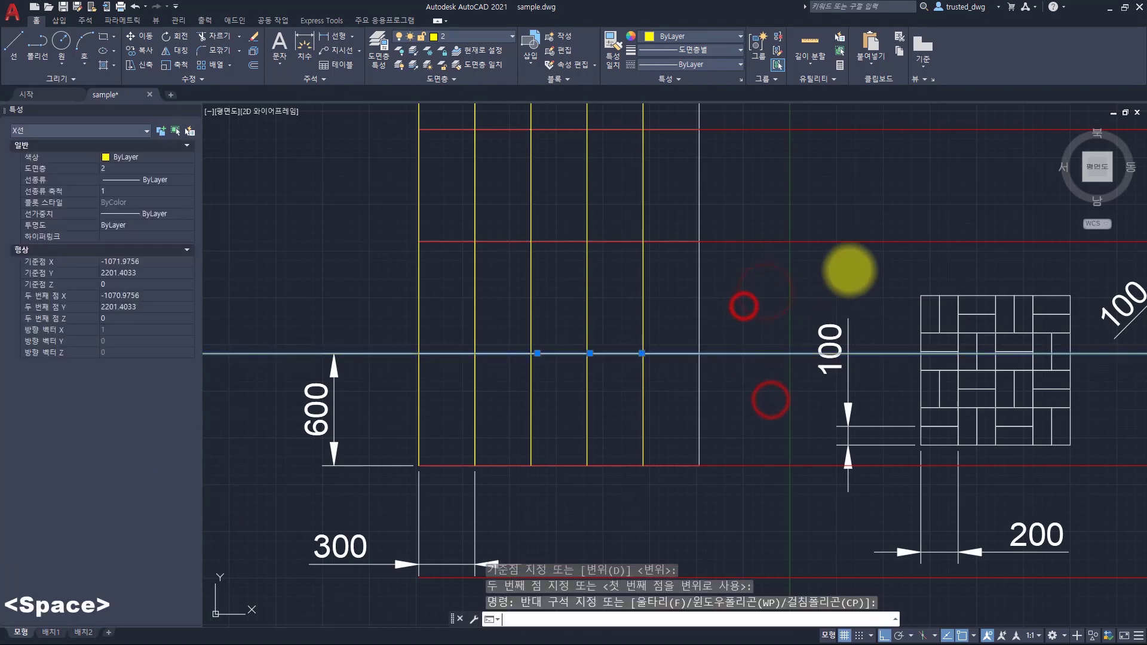
{"action": "left_click", "coordinate": [849, 269]}
{"action": "left_click", "coordinate": [744, 269]}
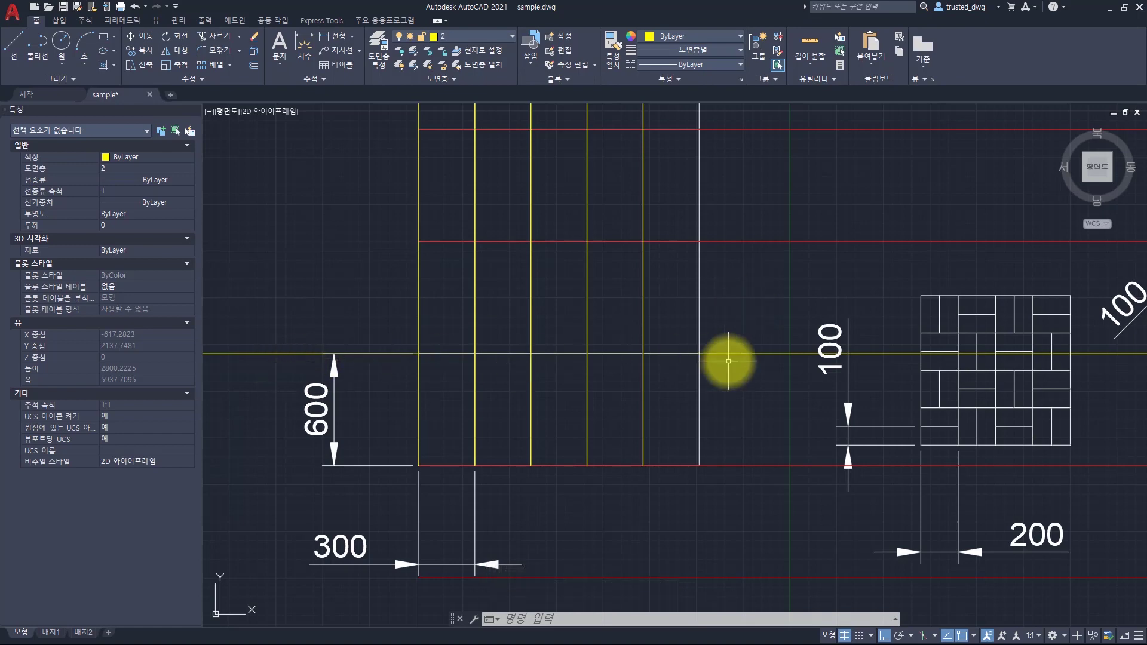
Switch to Notepad and extend the pattern line to 0,0,0,0,600 with delta x 0 and delta y 600
{"action": "key", "text": "alt+Tab"}
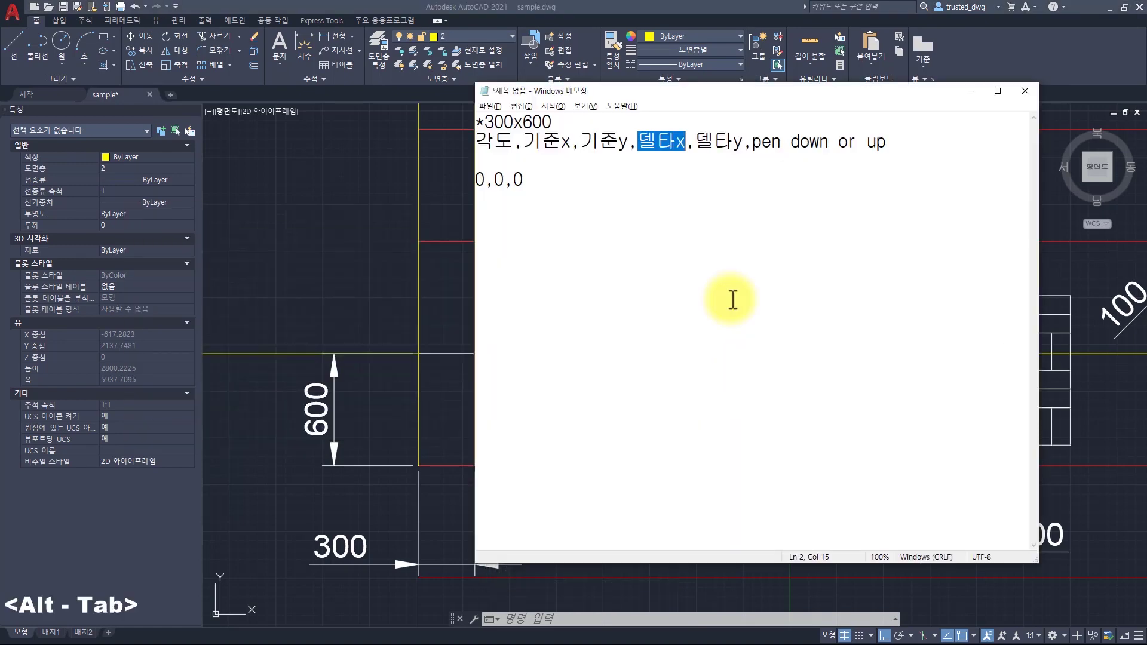
{"action": "left_click_drag", "start_coordinate": [686, 151], "coordinate": [638, 150]}
{"action": "left_click", "coordinate": [623, 187]}
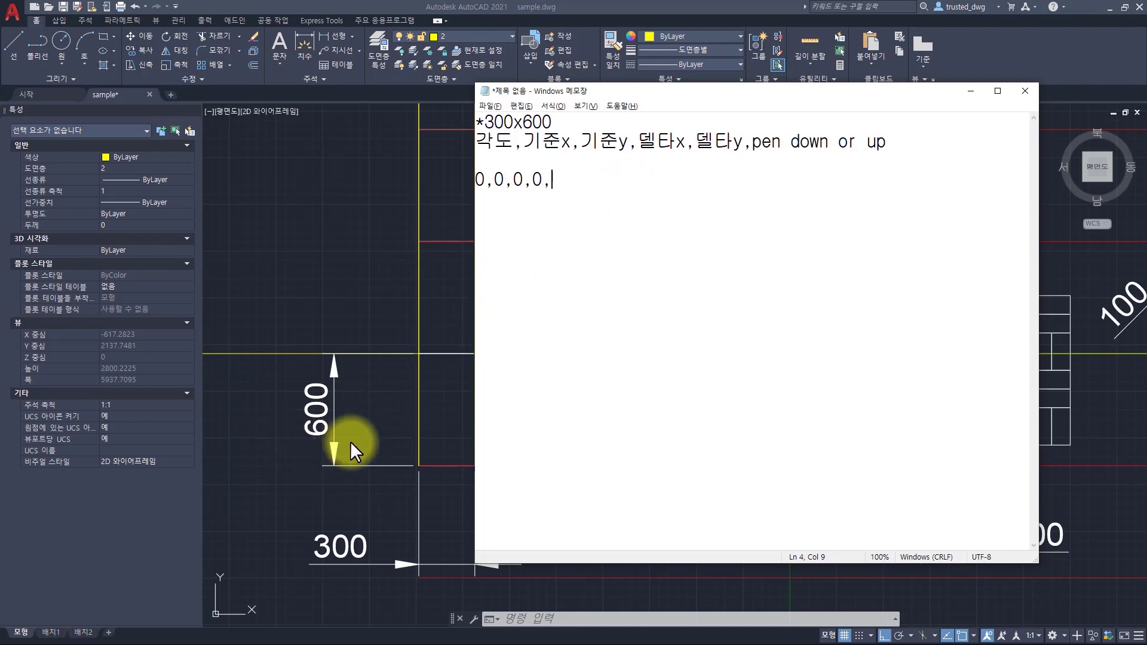
{"action": "left_click", "coordinate": [655, 193]}
{"action": "type", "text": "600"}
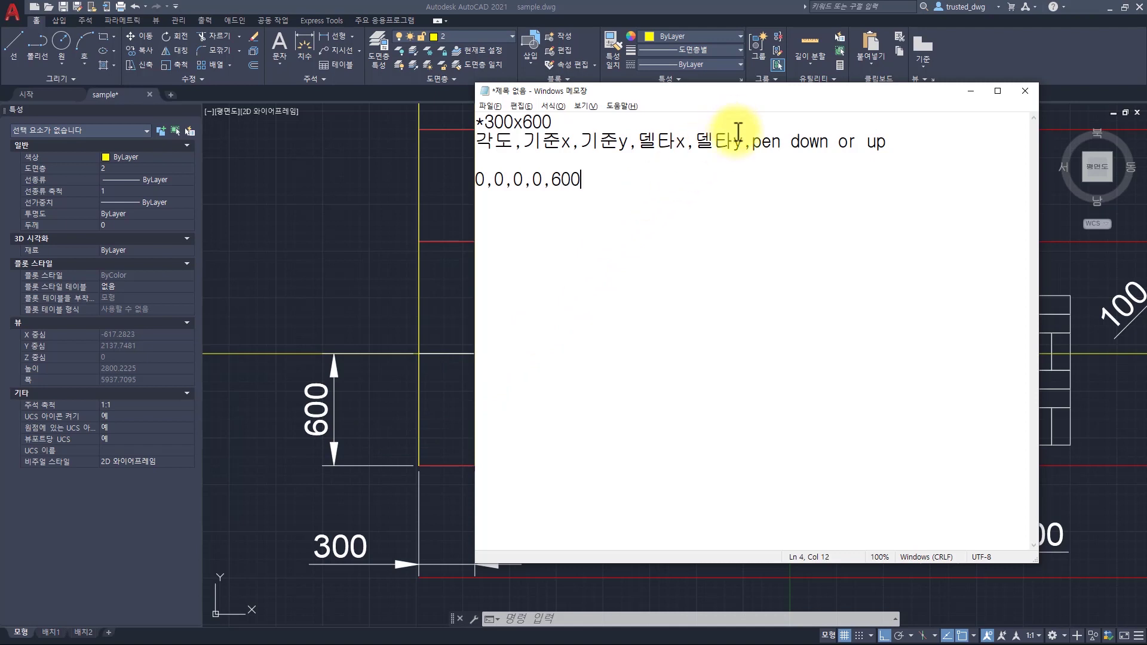
Examine the pen down or up field and the pattern line in Notepad against the red base line in the AutoCAD drawing
{"action": "left_click_drag", "start_coordinate": [744, 143], "coordinate": [917, 141]}
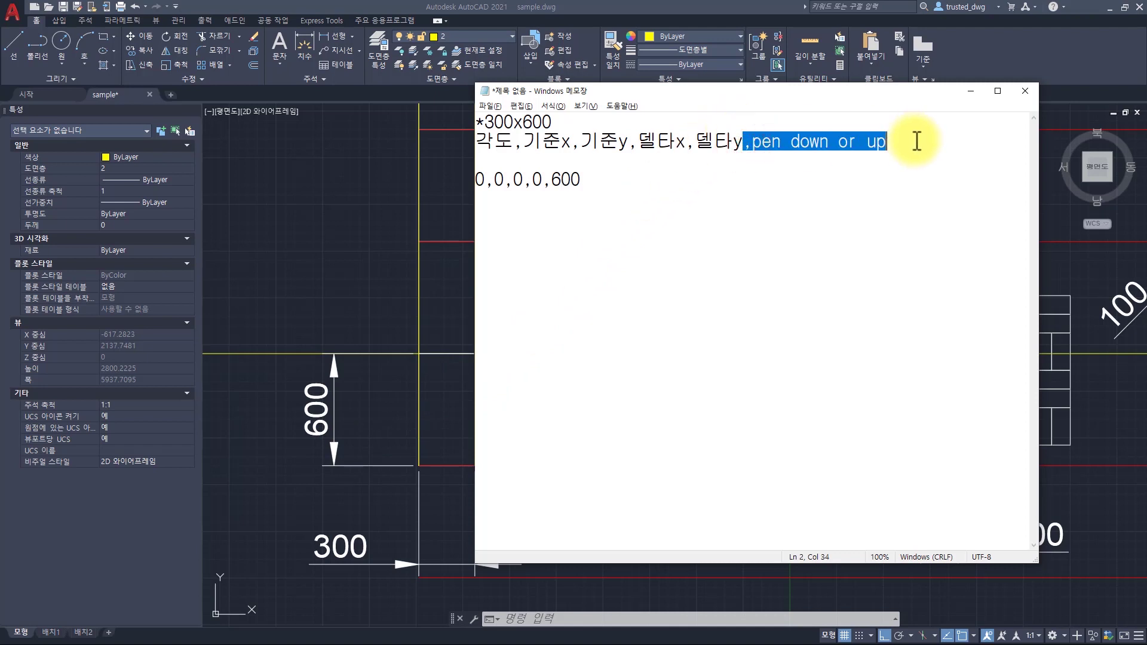
{"action": "left_click", "coordinate": [799, 201]}
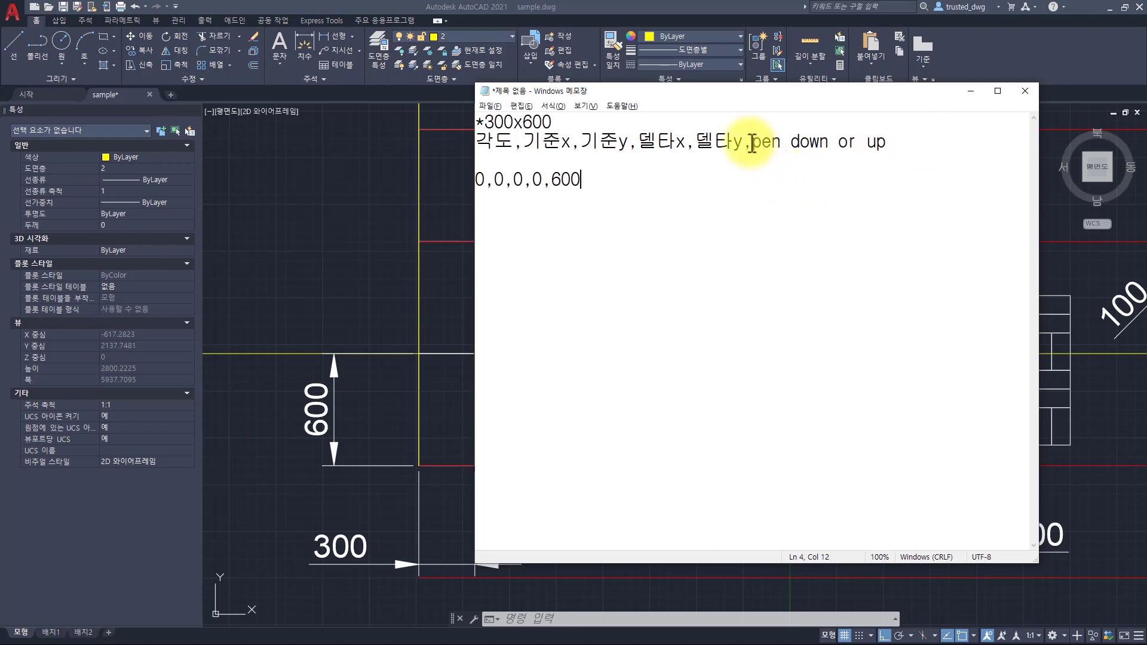
{"action": "left_click_drag", "start_coordinate": [743, 142], "coordinate": [893, 142]}
{"action": "left_click", "coordinate": [590, 179]}
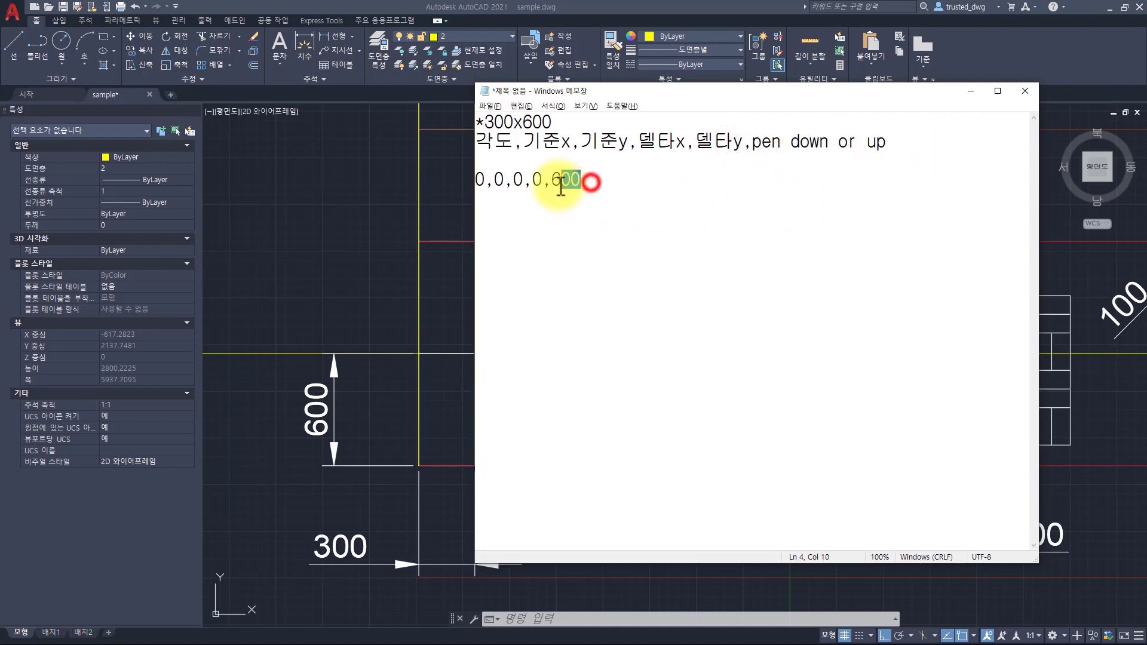
{"action": "left_click", "coordinate": [590, 179]}
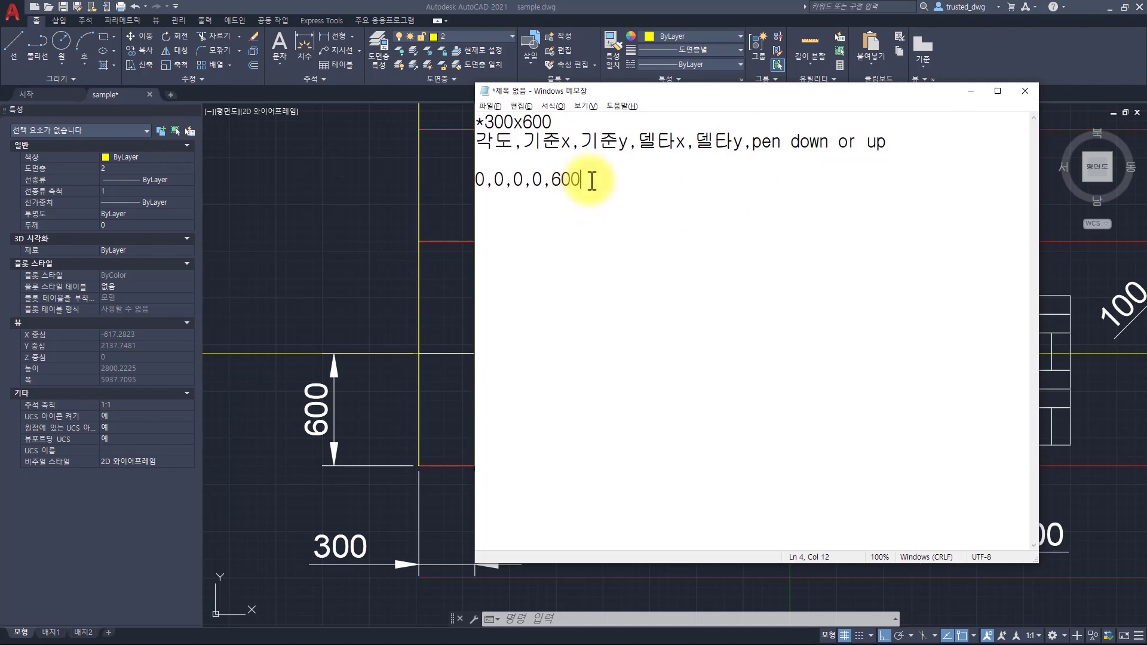
{"action": "left_click_drag", "start_coordinate": [584, 180], "coordinate": [480, 180]}
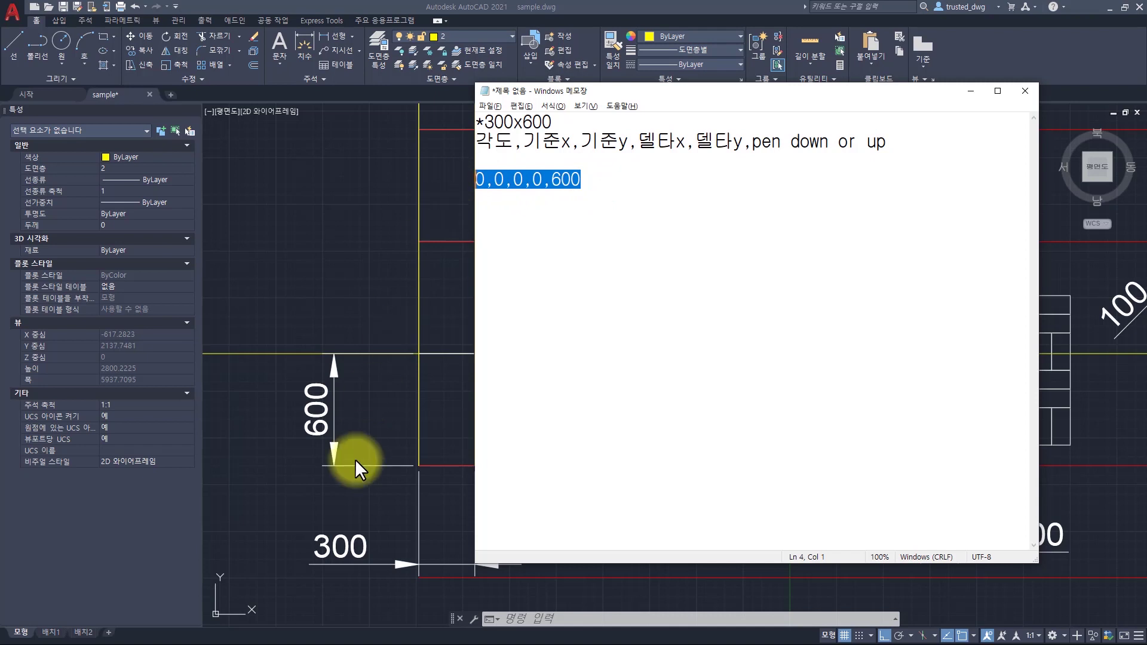
{"action": "left_click", "coordinate": [360, 397]}
{"action": "left_click", "coordinate": [753, 489]}
{"action": "left_click", "coordinate": [727, 433]}
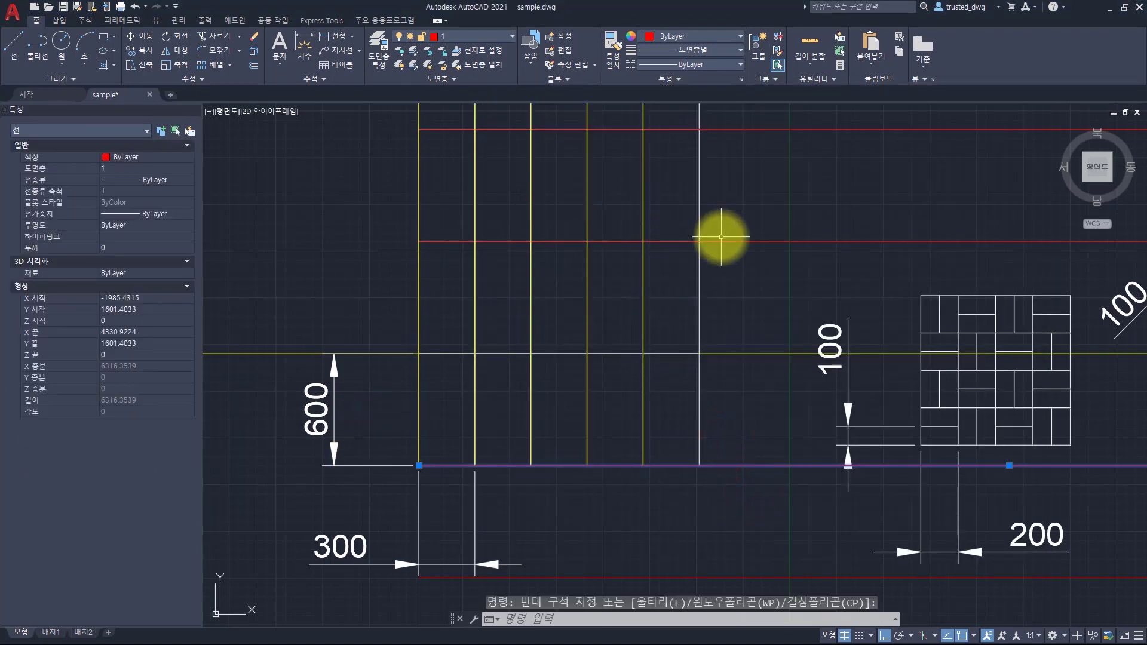
{"action": "key", "text": "Escape"}
{"action": "key", "text": "Escape"}
{"action": "key", "text": "Escape"}
Undo the construction line, its moves and the erasure of the red line 600 above the base, keeping the short yellow line erased
{"action": "key", "text": "ctrl+z"}
{"action": "key", "text": "ctrl+z"}
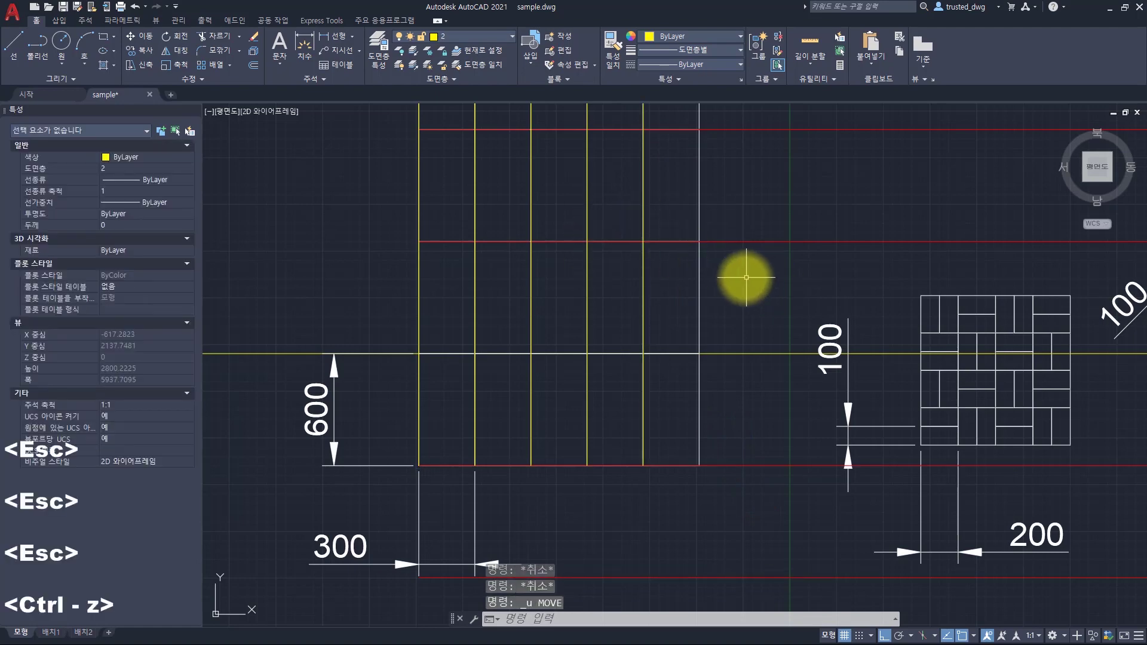
{"action": "key", "text": "ctrl+z"}
{"action": "key", "text": "ctrl+z"}
{"action": "key", "text": "ctrl+z"}
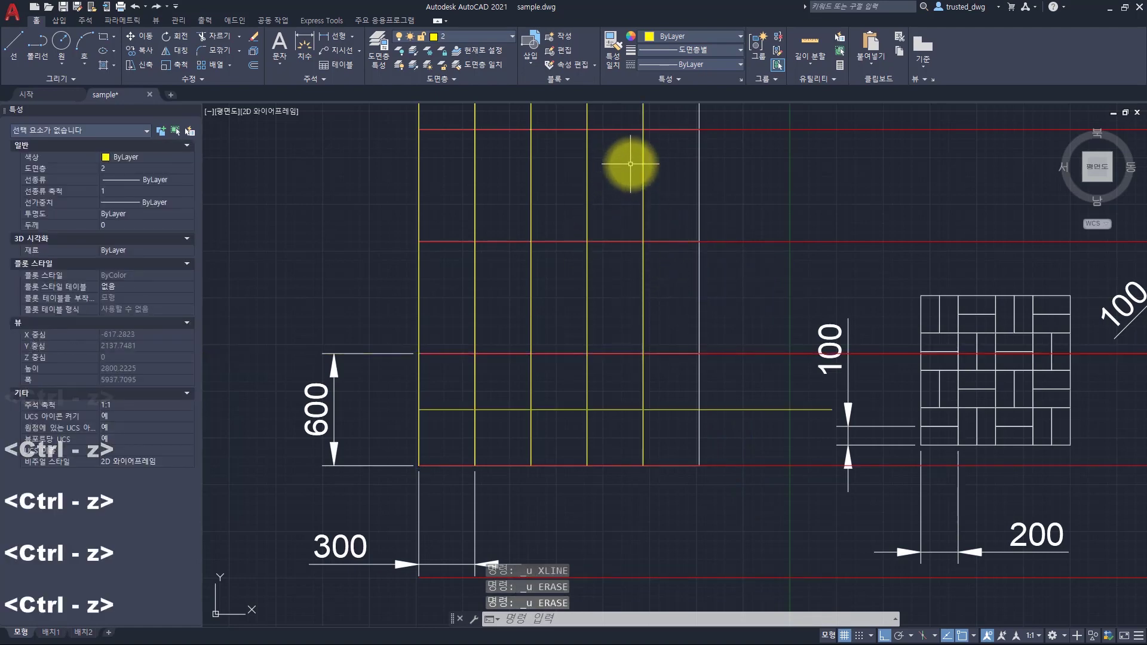
{"action": "key", "text": "ctrl+y"}
Switch to Notepad and start a second pattern line reading 90,0,0, for angle 90 and base point 0,0
{"action": "left_click", "coordinate": [643, 162]}
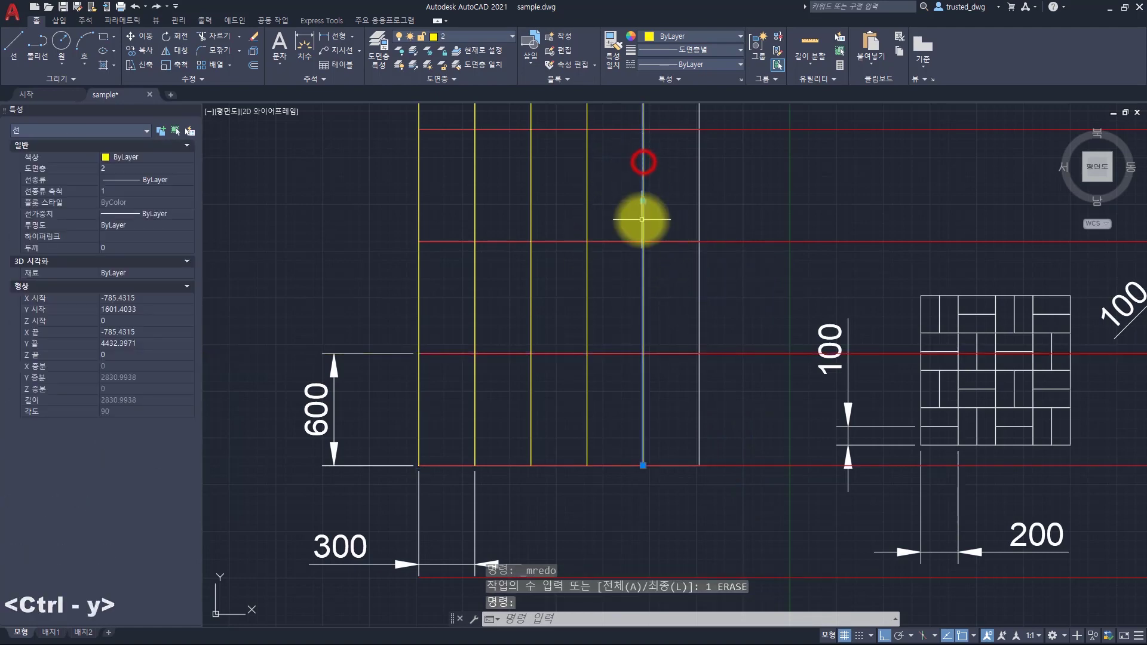
{"action": "key", "text": "Escape"}
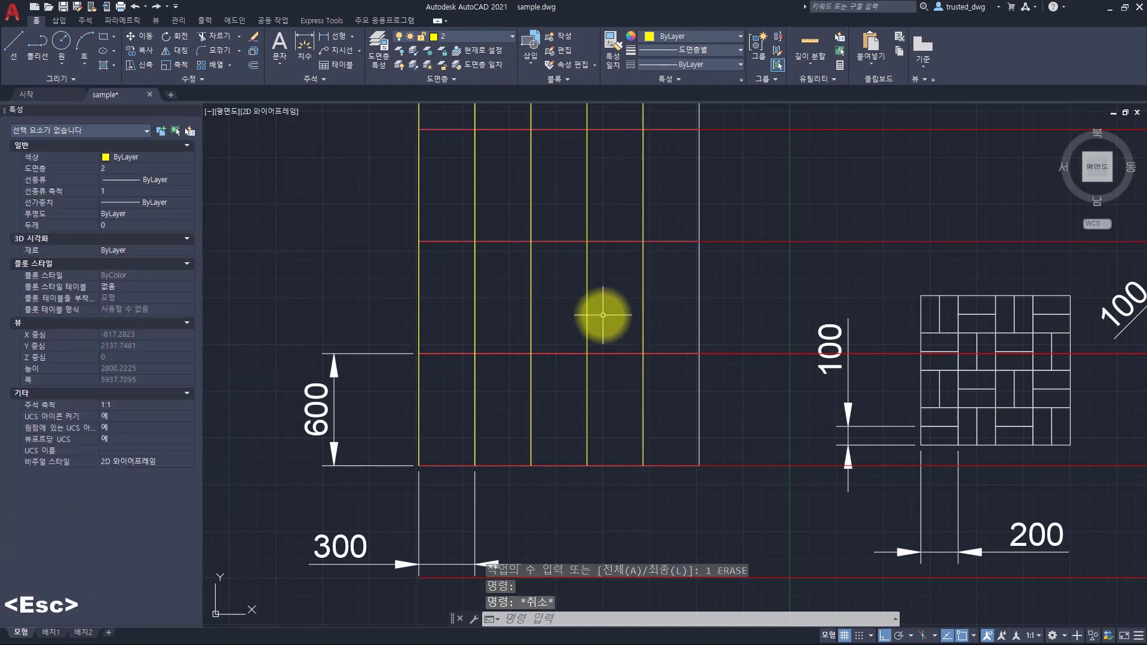
{"action": "key", "text": "alt+Tab"}
{"action": "left_click", "coordinate": [840, 249]}
{"action": "key", "text": "Return"}
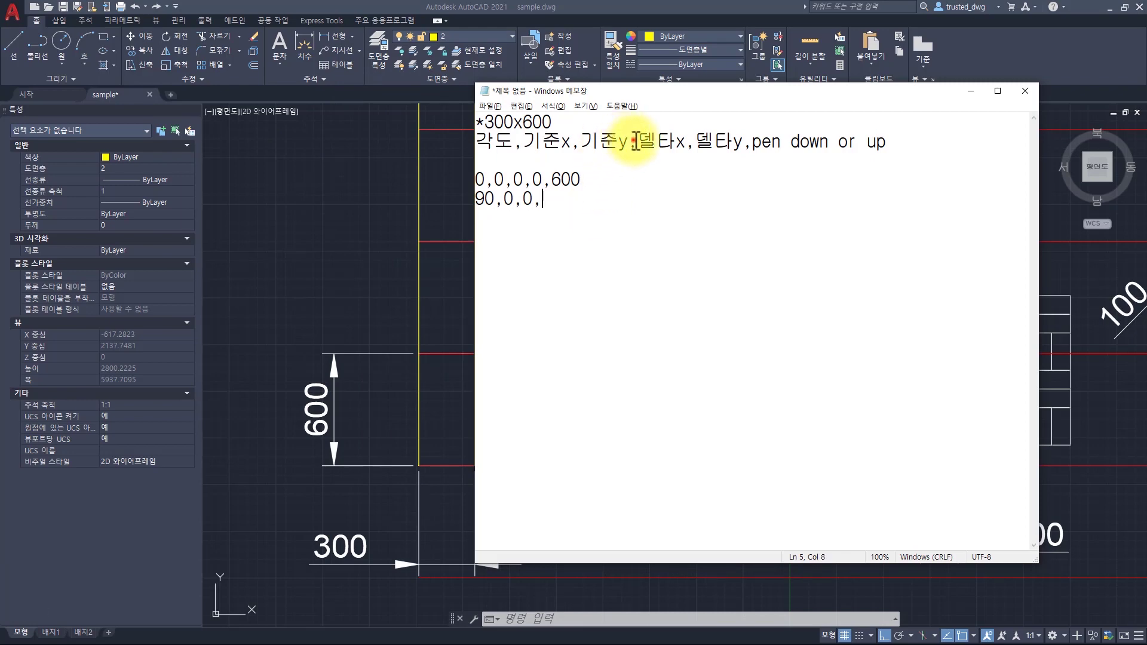
Examine the delta x and delta y header fields in Notepad against the leftmost yellow vertical line in the AutoCAD drawing
{"action": "left_click_drag", "start_coordinate": [637, 142], "coordinate": [947, 143]}
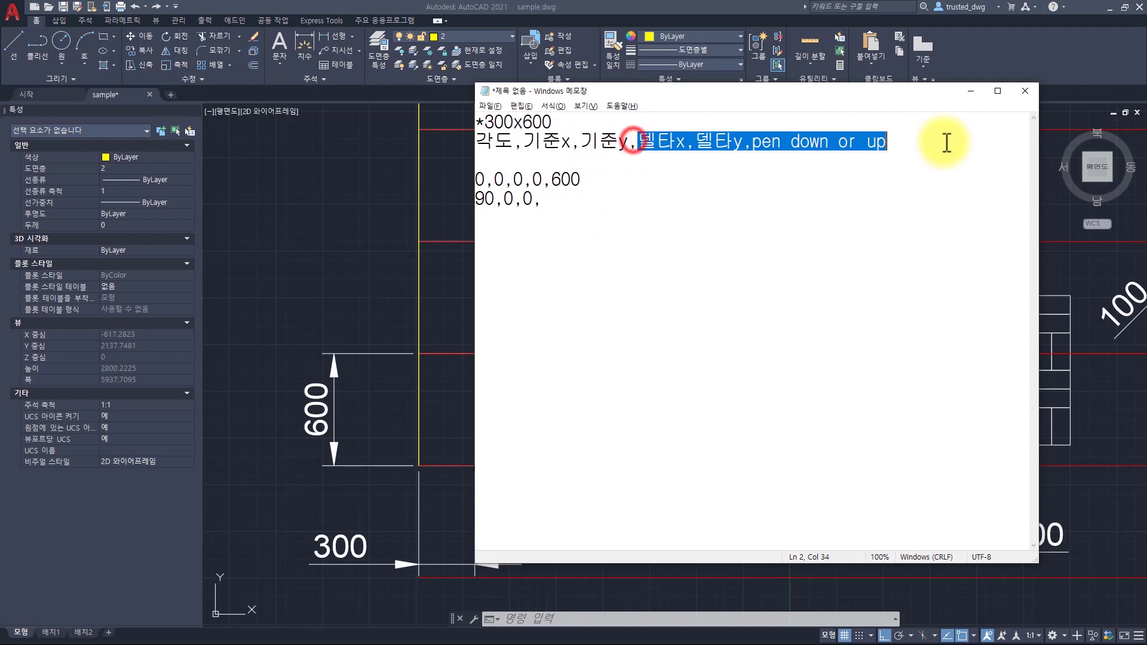
{"action": "left_click", "coordinate": [844, 216]}
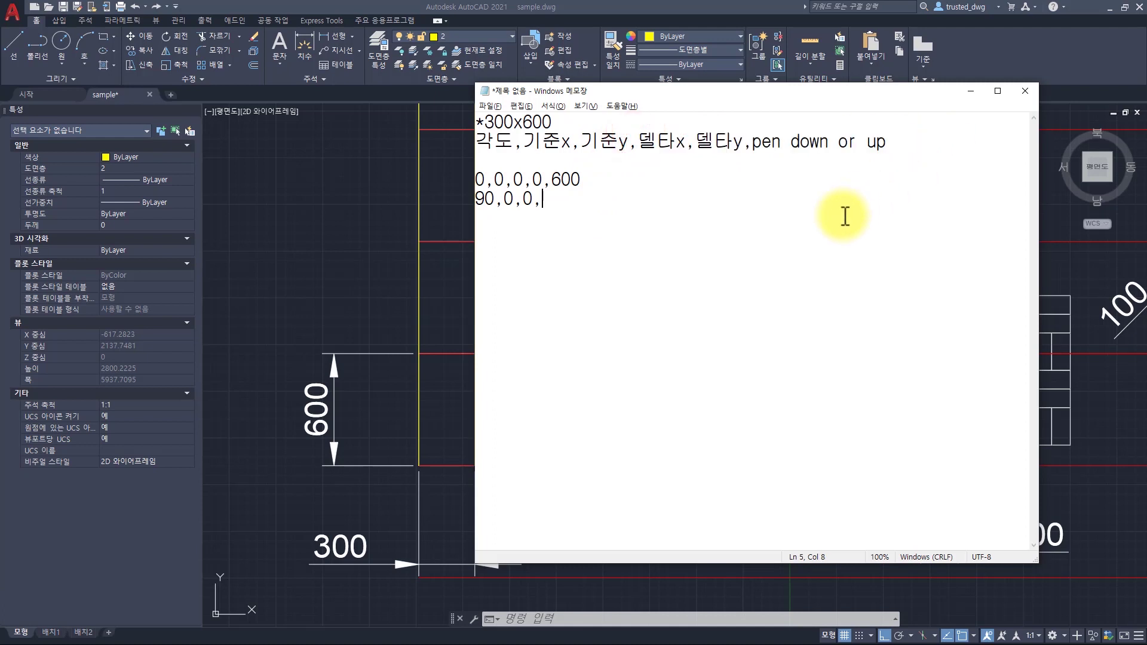
{"action": "left_click_drag", "start_coordinate": [638, 142], "coordinate": [744, 142]}
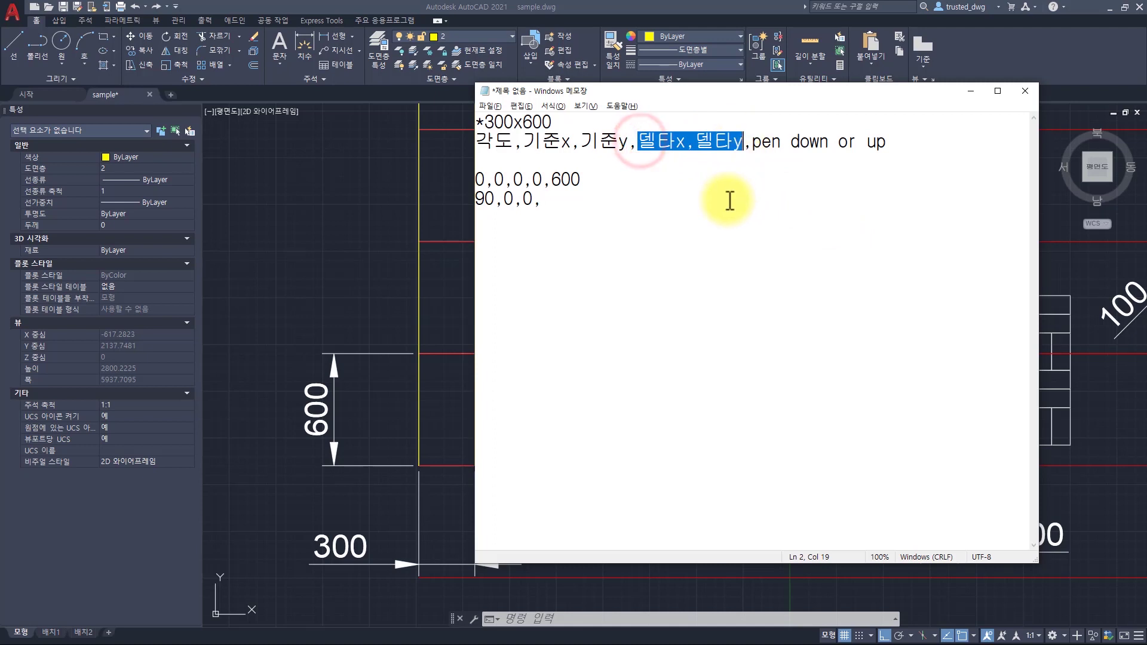
{"action": "left_click_drag", "start_coordinate": [755, 237], "coordinate": [285, 238]}
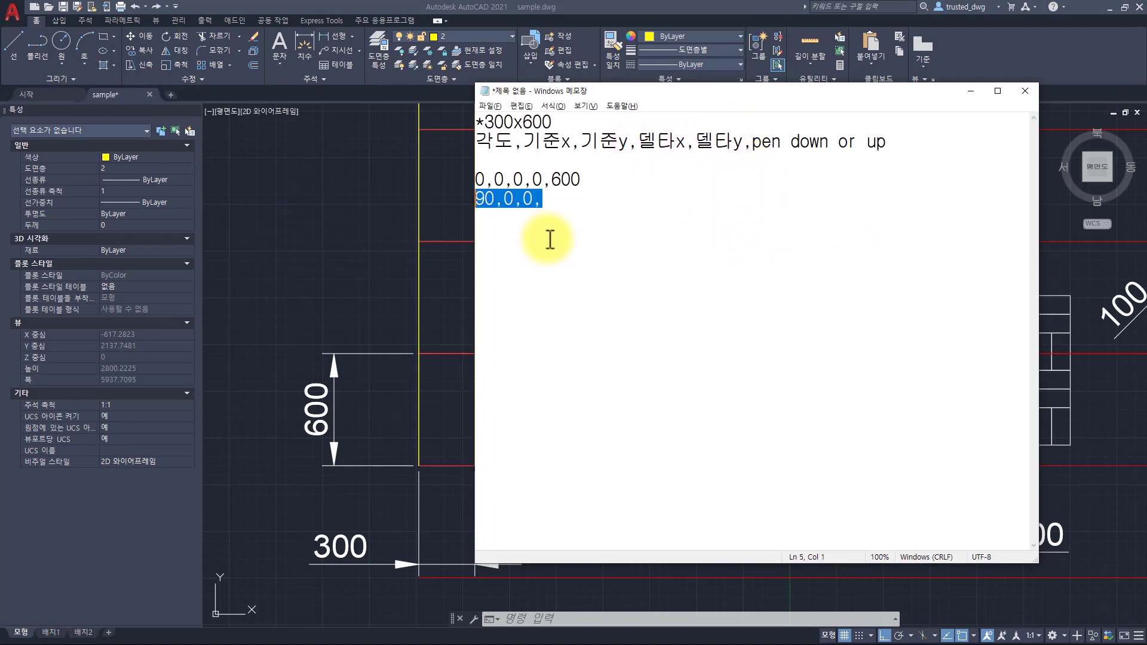
{"action": "left_click", "coordinate": [340, 305]}
{"action": "key", "text": "Escape"}
{"action": "key", "text": "Escape"}
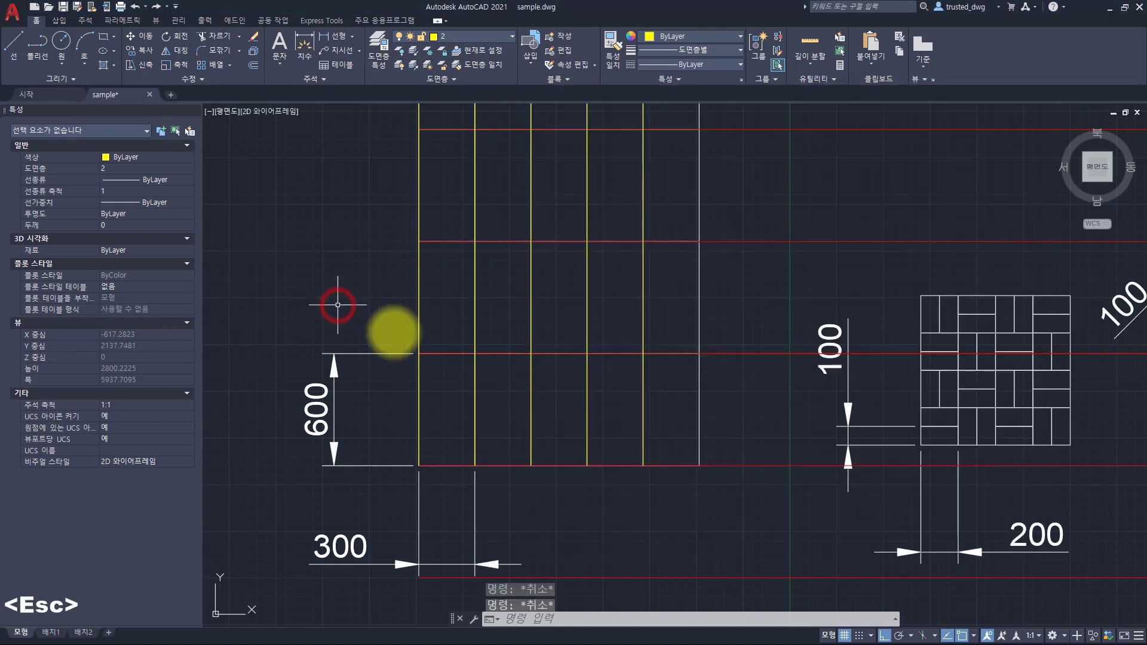
{"action": "left_click", "coordinate": [420, 380]}
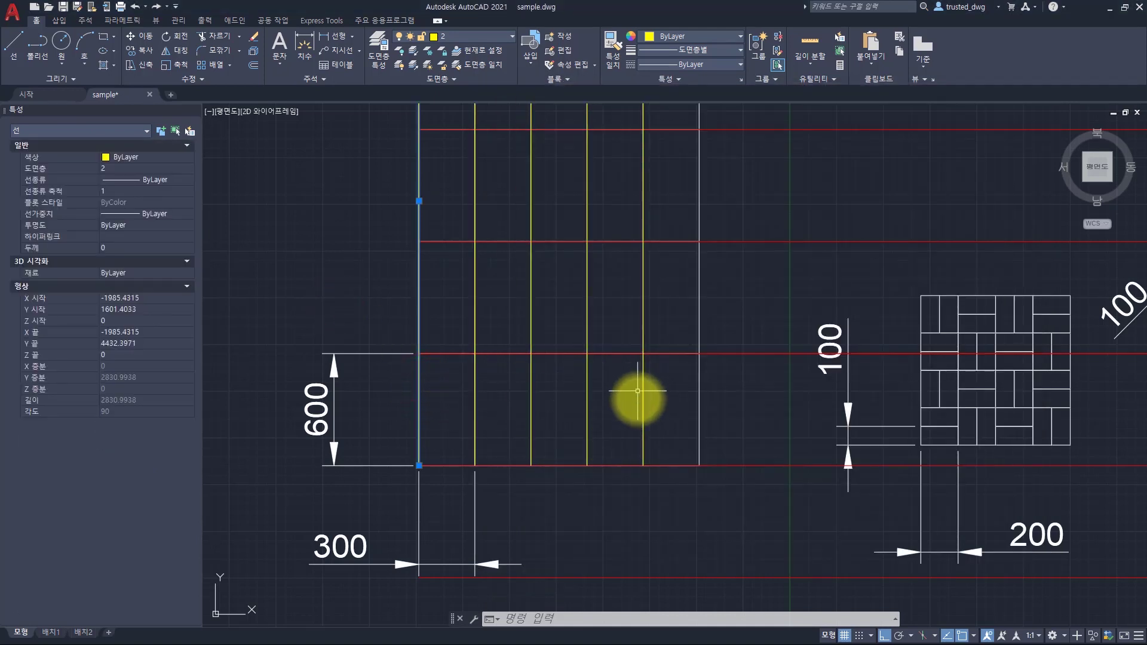
{"action": "key", "text": "Escape"}
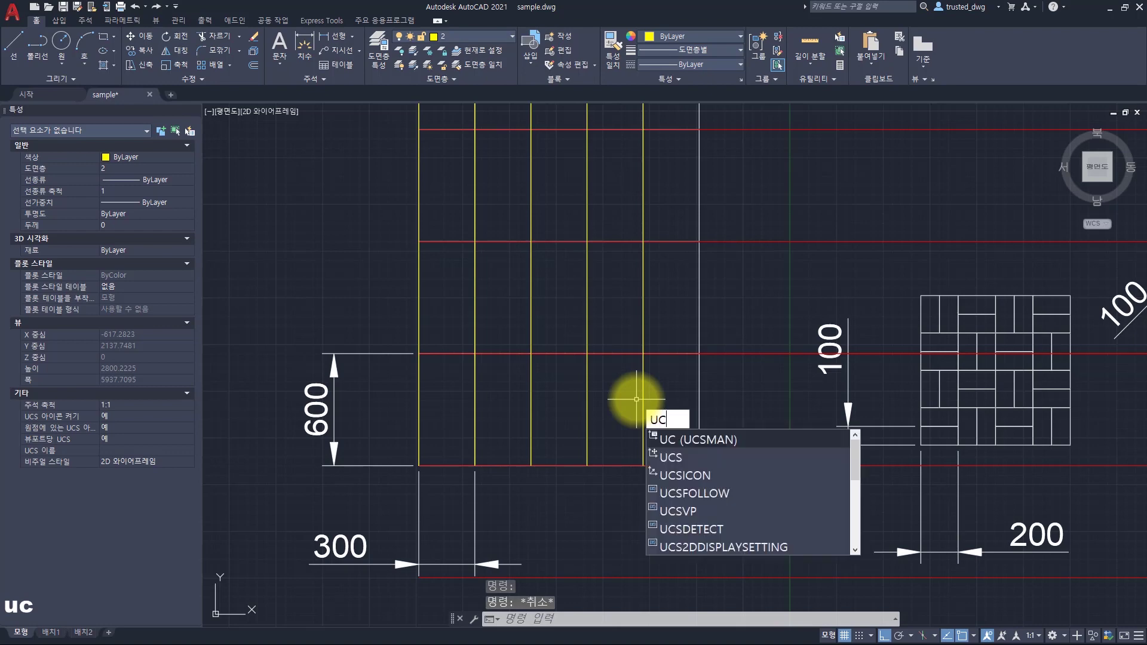
Set the UCS origin at the tile grid's lower-left corner, with X up the yellow vertical line and Y pointing left
{"action": "key", "text": "space"}
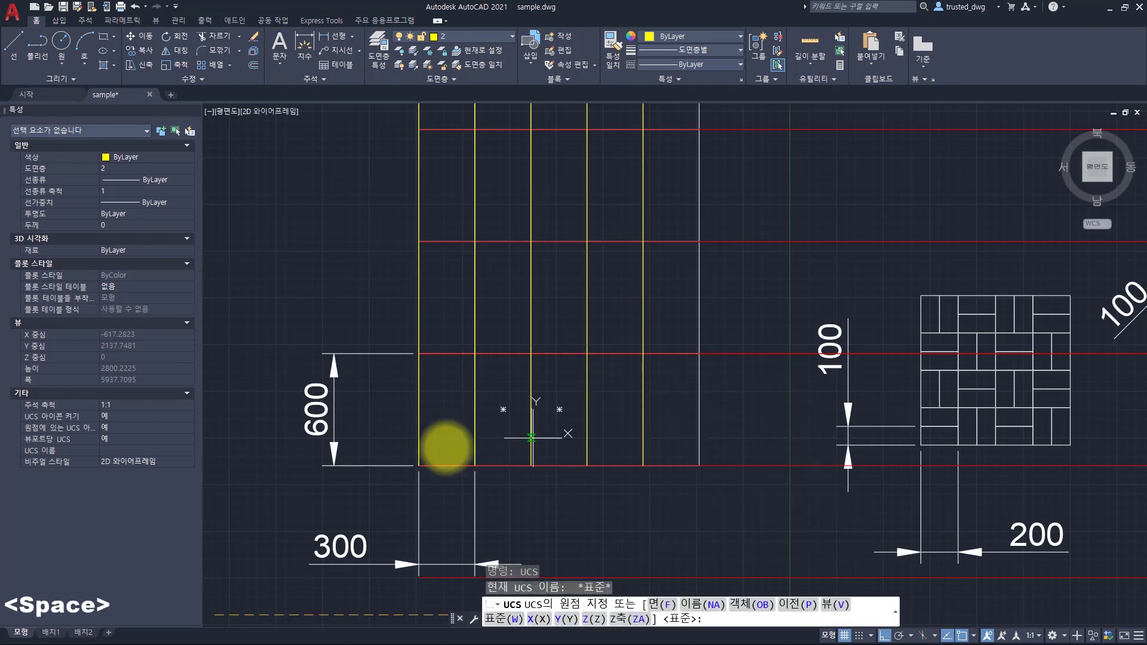
{"action": "left_click", "coordinate": [418, 464]}
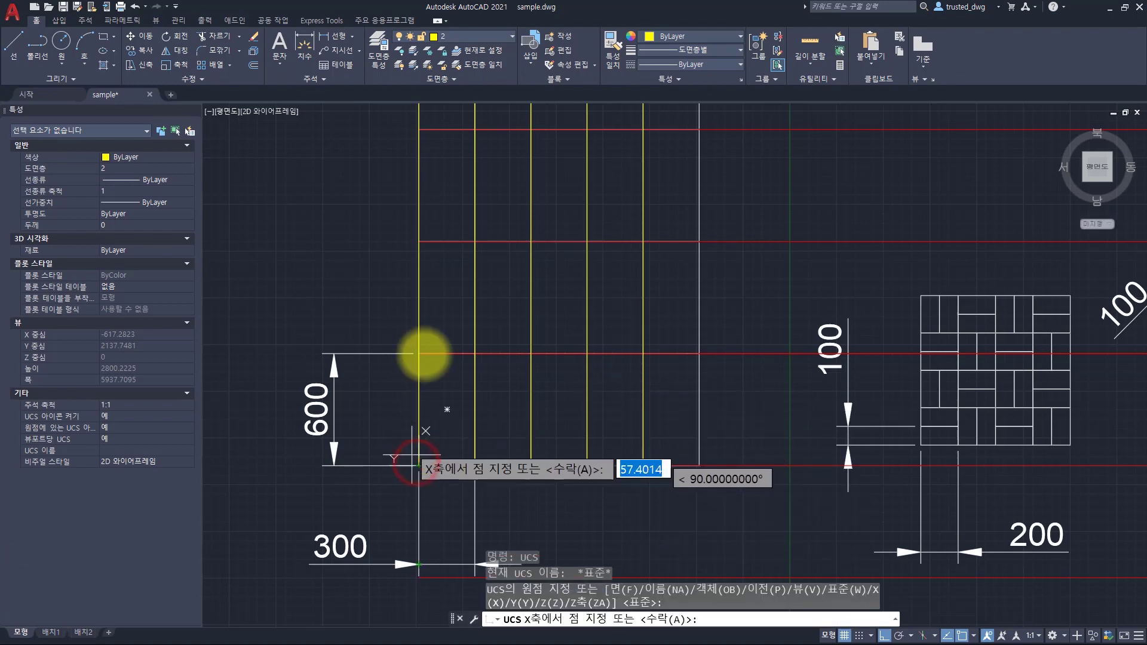
{"action": "left_click", "coordinate": [418, 190]}
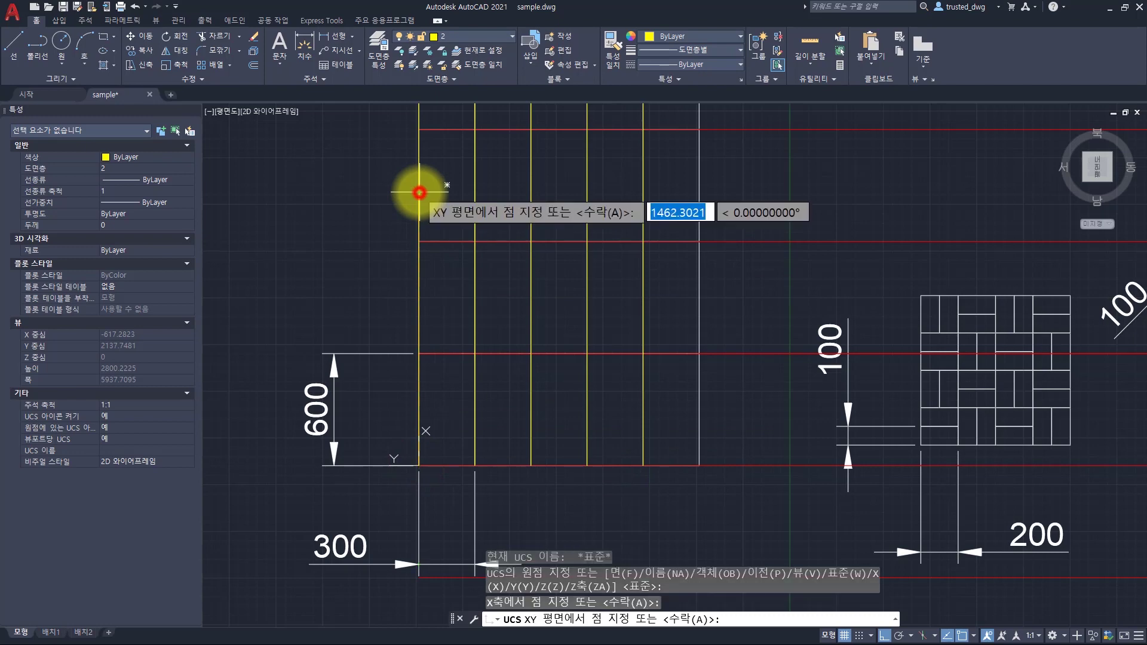
{"action": "left_click", "coordinate": [291, 462]}
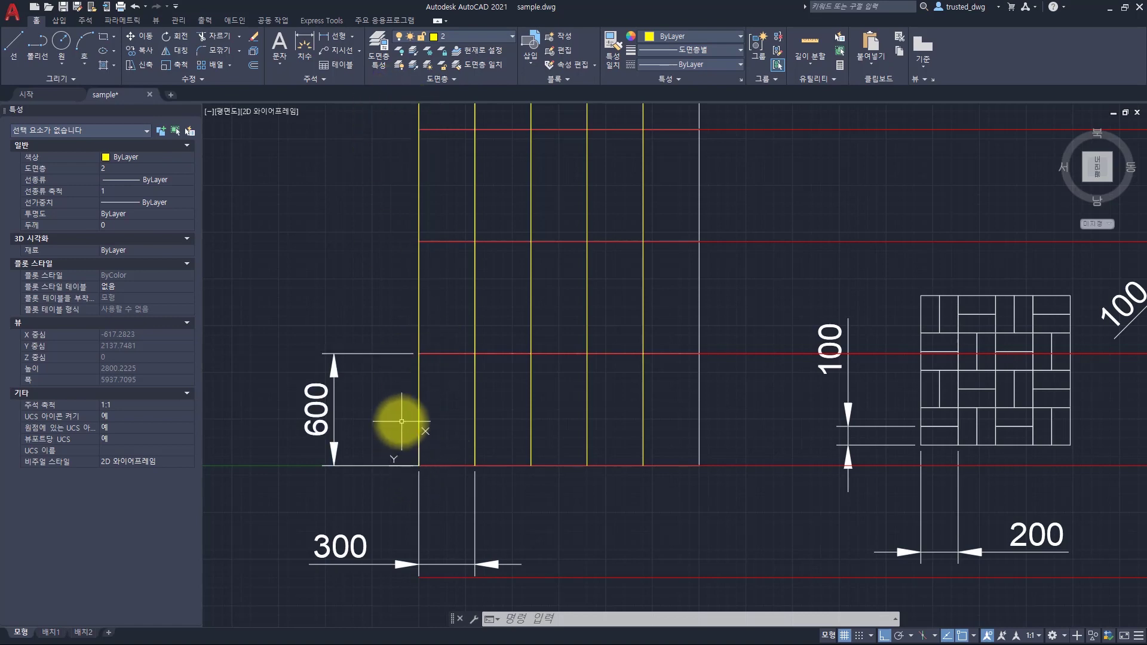
Extend the second pattern line in Notepad to 90,0,0,0, with delta x 0, and switch back to AutoCAD
{"action": "key", "text": "alt+Tab"}
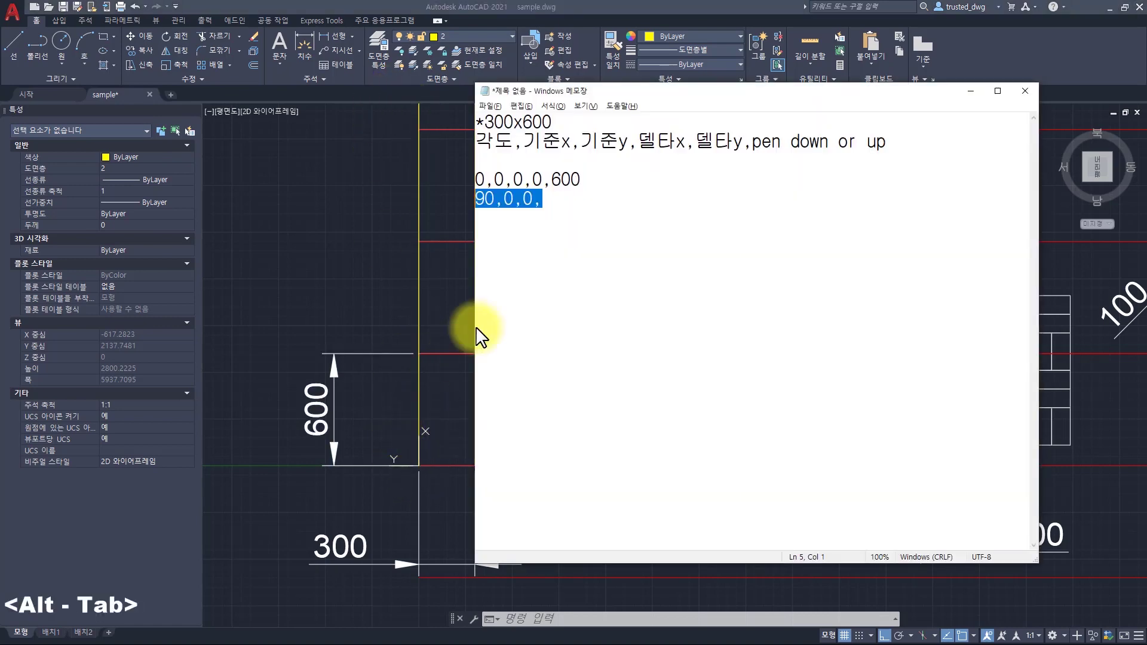
{"action": "left_click", "coordinate": [535, 178]}
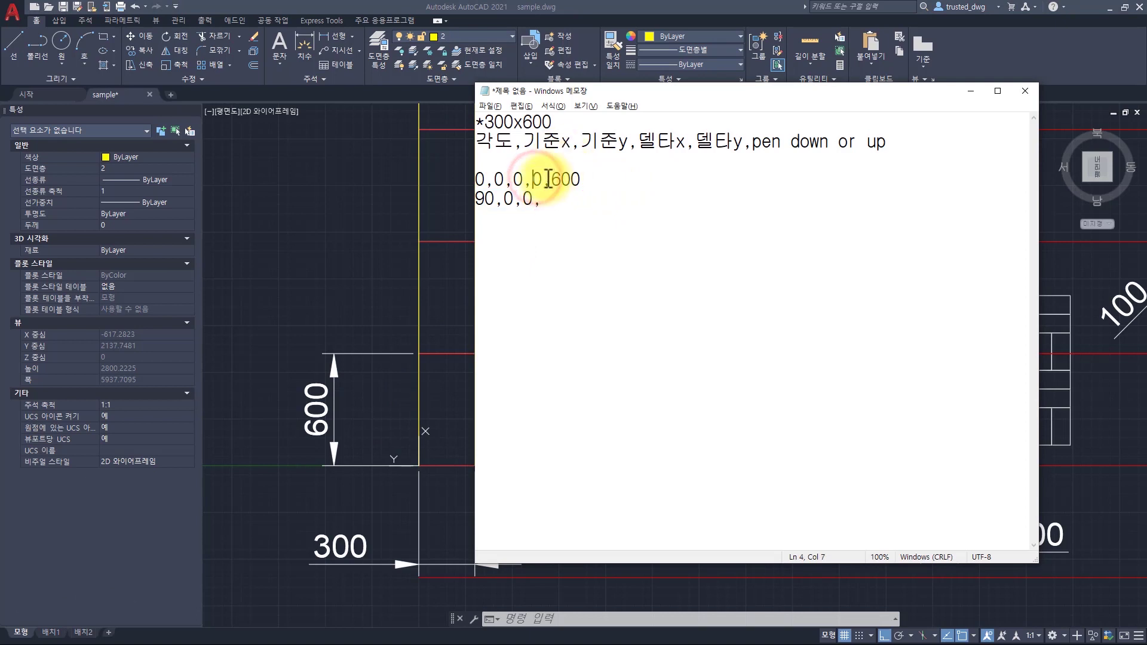
{"action": "left_click", "coordinate": [578, 159]}
{"action": "left_click_drag", "start_coordinate": [599, 168], "coordinate": [546, 182]}
{"action": "double_click", "coordinate": [528, 179]}
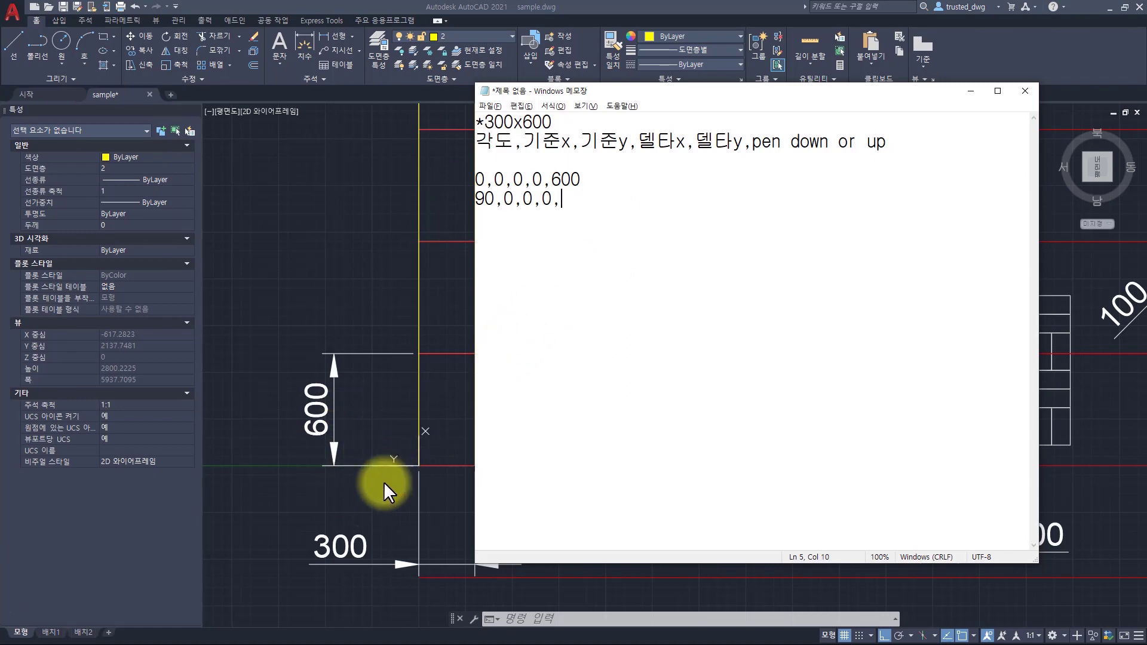
{"action": "key", "text": "alt+Tab"}
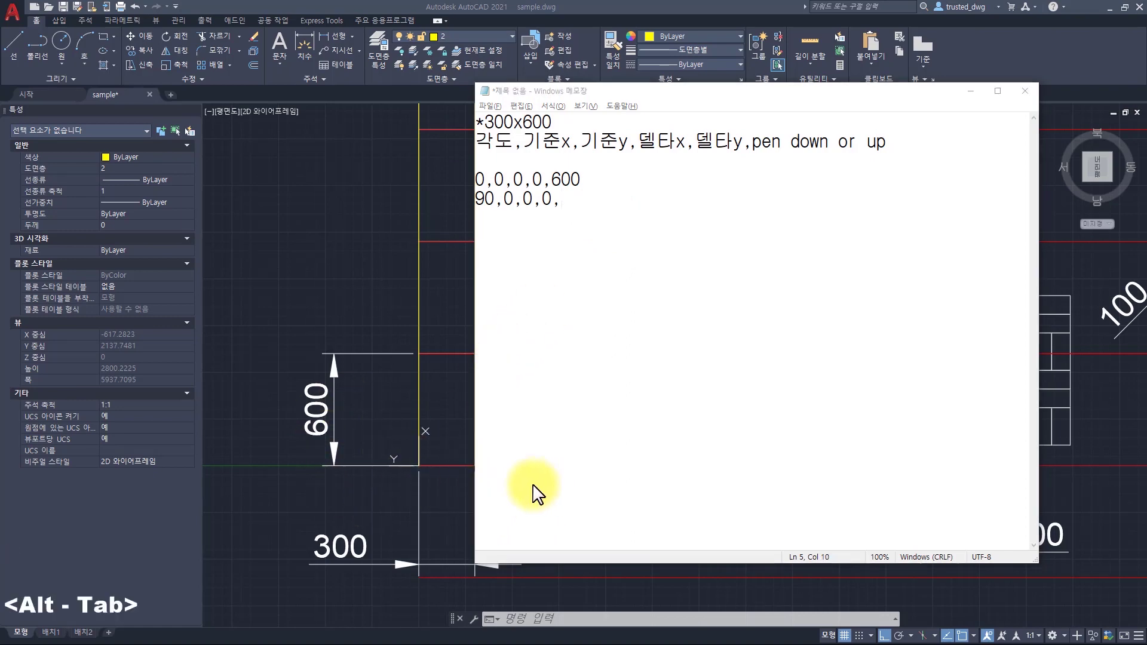
Switch to Notepad and complete the second pattern line as 90,0,0,0,300, with delta y 300
{"action": "key", "text": "alt+Tab"}
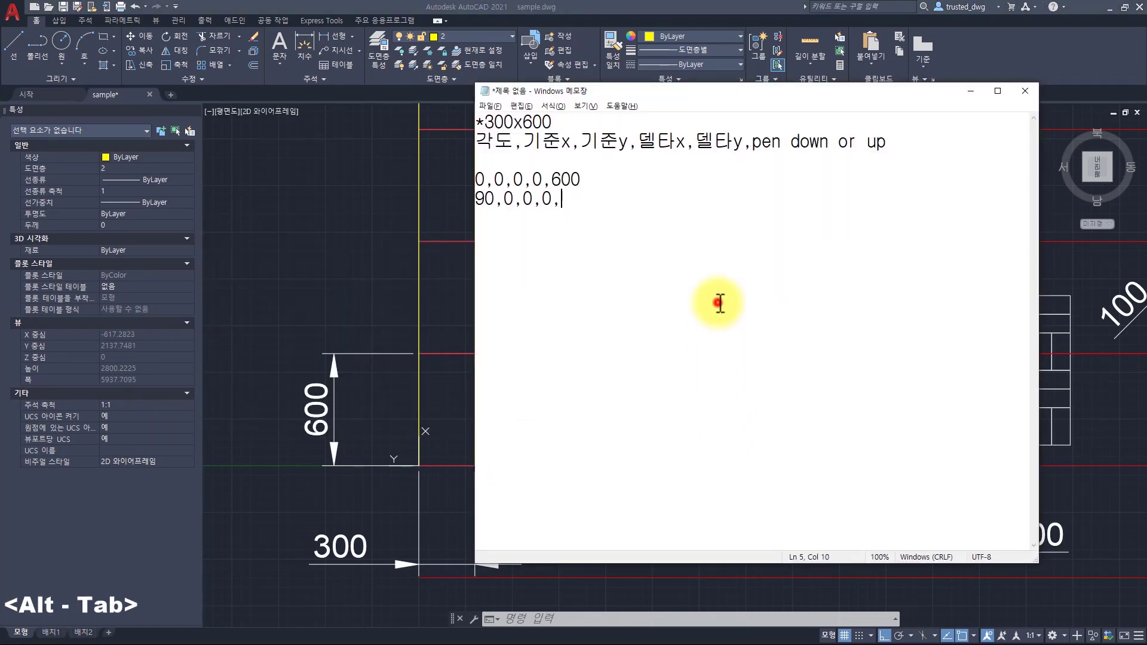
{"action": "type", "text": "-300"}
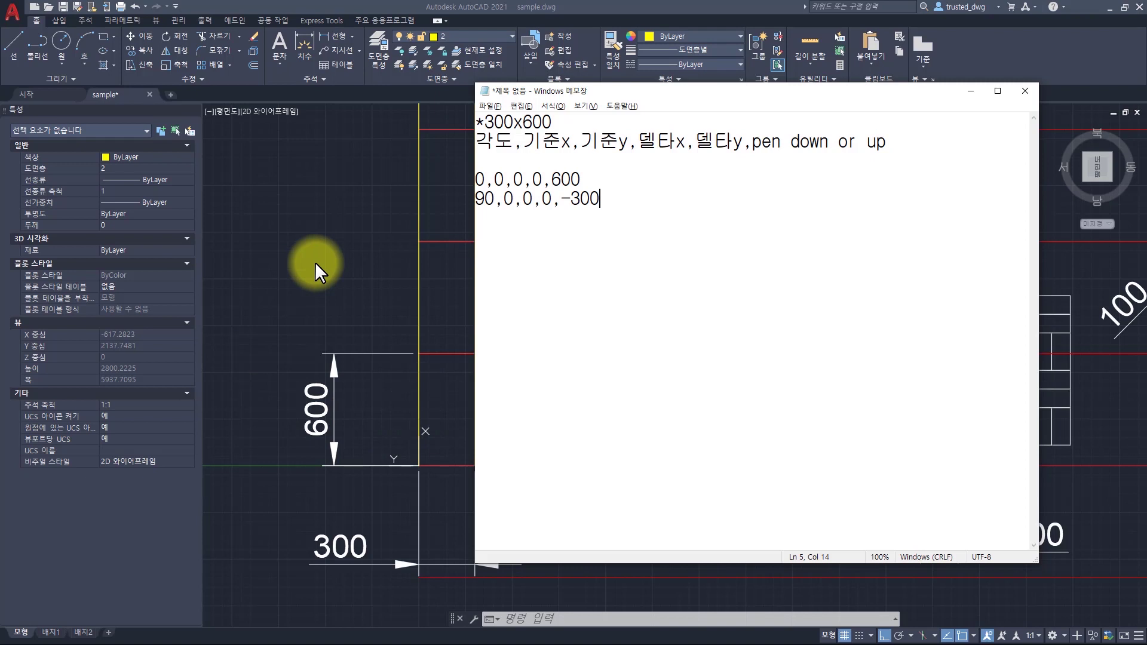
{"action": "left_click", "coordinate": [571, 197]}
{"action": "key", "text": "BackSpace"}
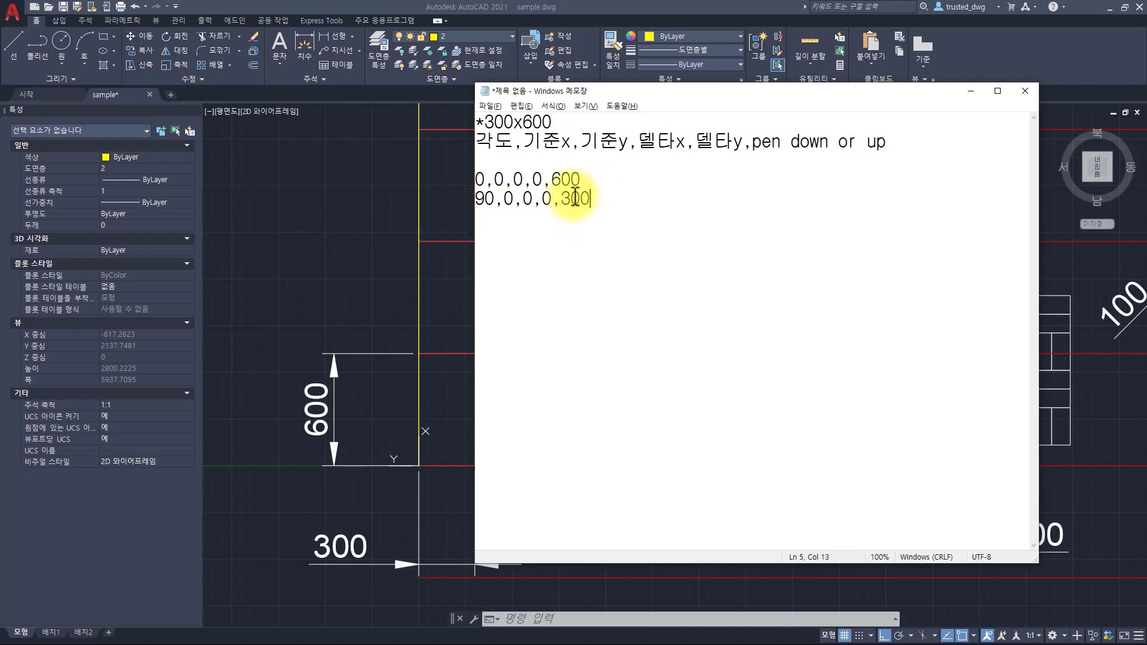
{"action": "left_click_drag", "start_coordinate": [570, 197], "coordinate": [630, 202]}
{"action": "left_click", "coordinate": [567, 200]}
{"action": "left_click", "coordinate": [631, 202]}
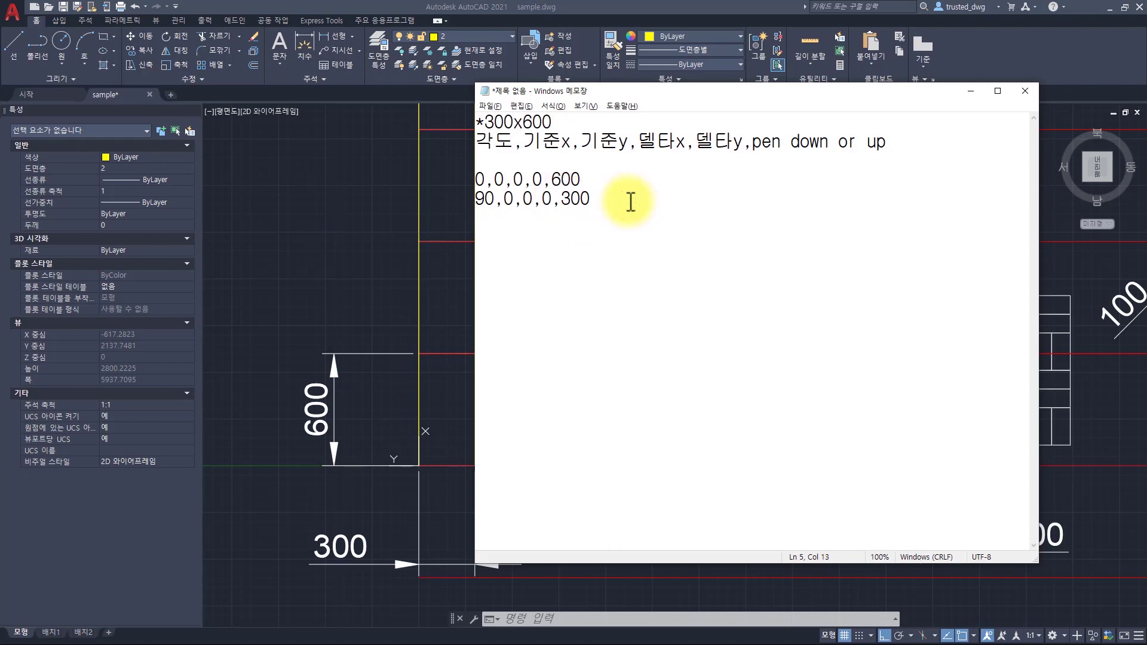
{"action": "left_click_drag", "start_coordinate": [605, 176], "coordinate": [389, 184]}
{"action": "left_click_drag", "start_coordinate": [619, 202], "coordinate": [476, 199]}
{"action": "left_click", "coordinate": [672, 198]}
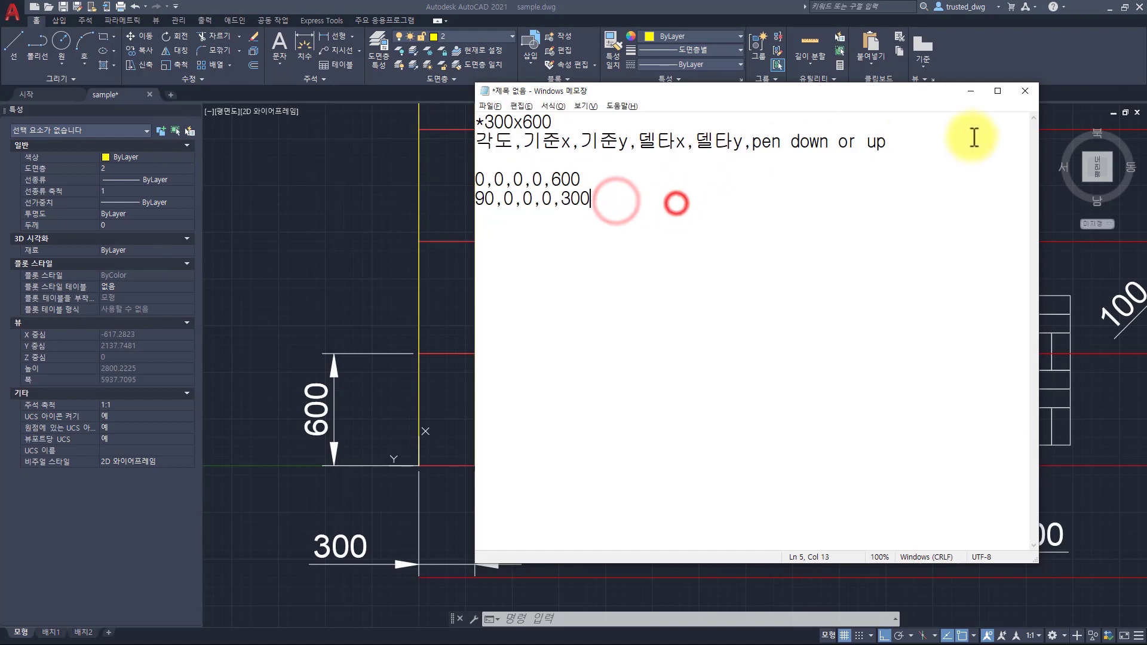
Delete the explanatory header line and the blank line between *300x600 and the two pattern lines
{"action": "left_click_drag", "start_coordinate": [937, 174], "coordinate": [909, 116]}
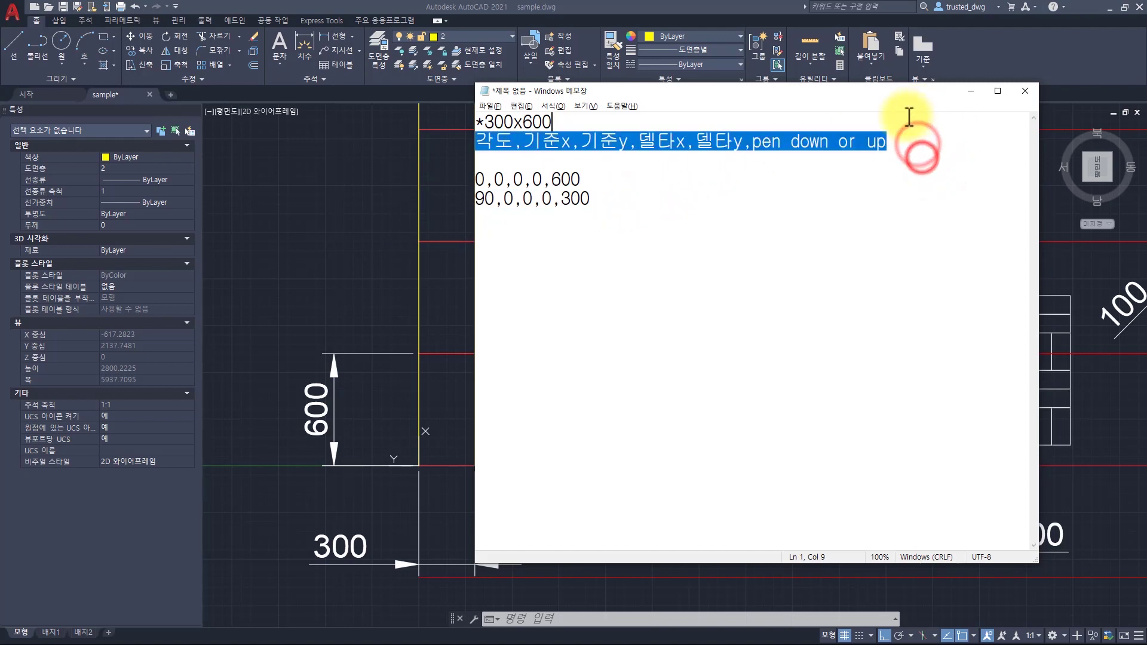
{"action": "key", "text": "Delete"}
{"action": "left_click", "coordinate": [824, 159]}
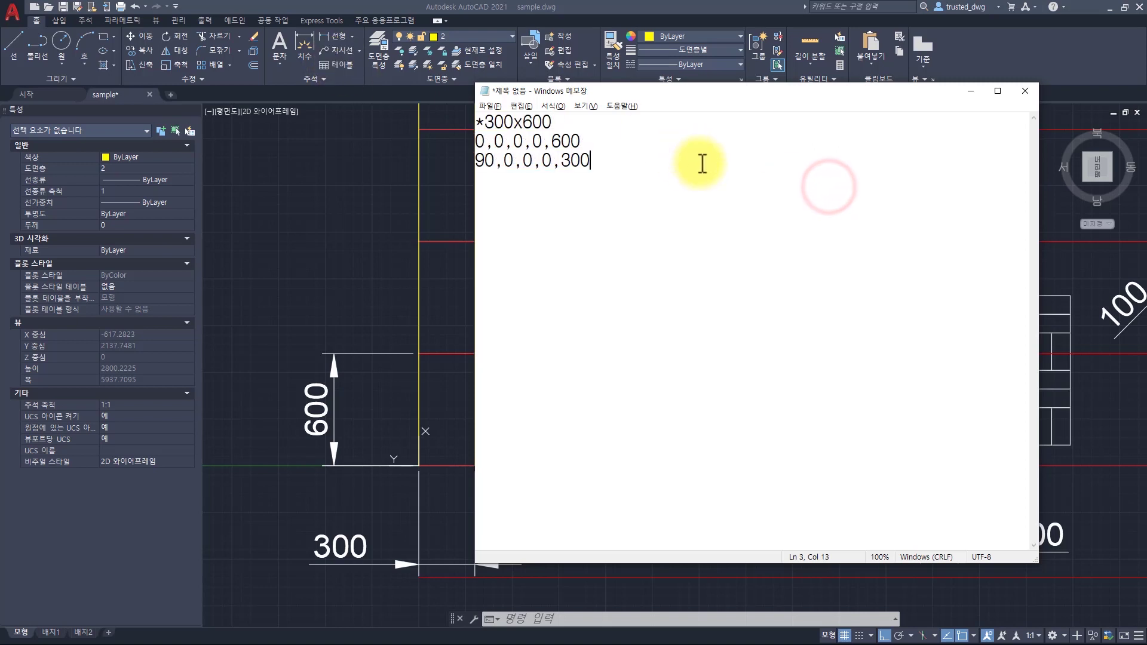
{"action": "key", "text": "ctrl+a"}
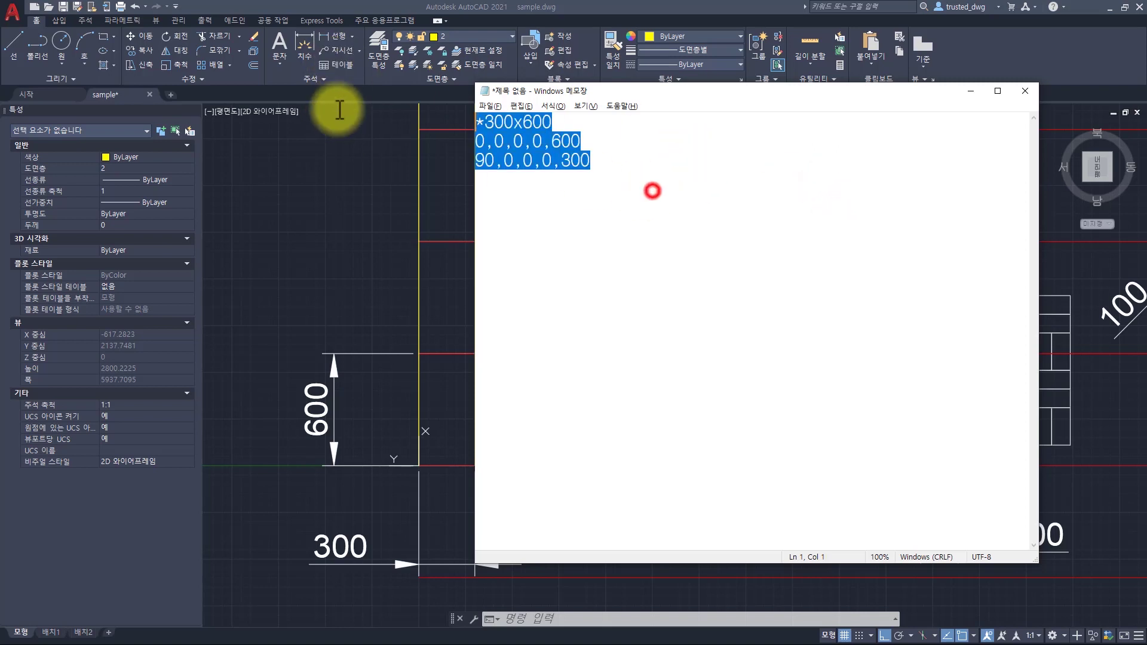
{"action": "left_click", "coordinate": [653, 189]}
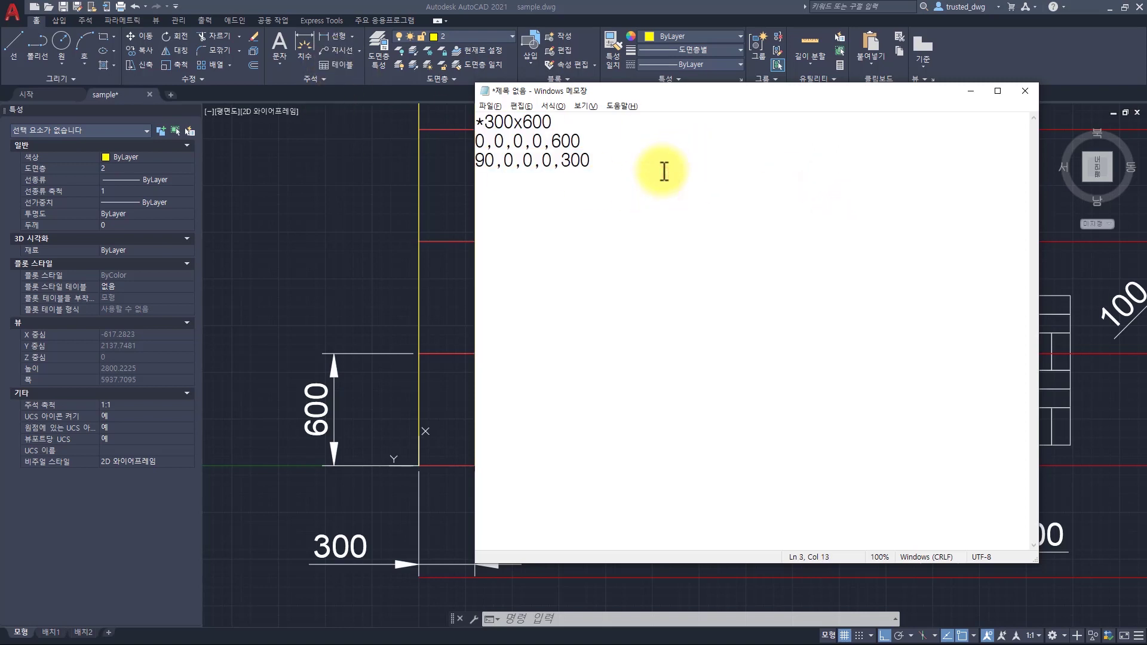
End the pattern definition with three line breaks after the 90,0,0,0,300 line
{"action": "left_click", "coordinate": [597, 174]}
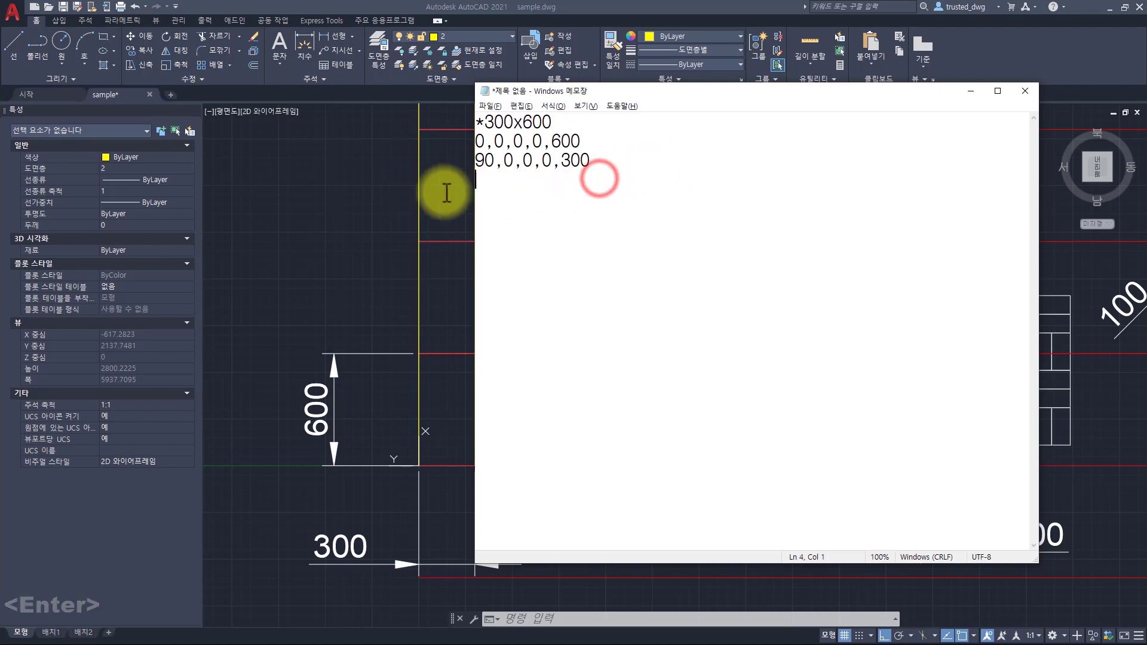
{"action": "left_click", "coordinate": [528, 179]}
{"action": "key", "text": "BackSpace"}
{"action": "key", "text": "BackSpace"}
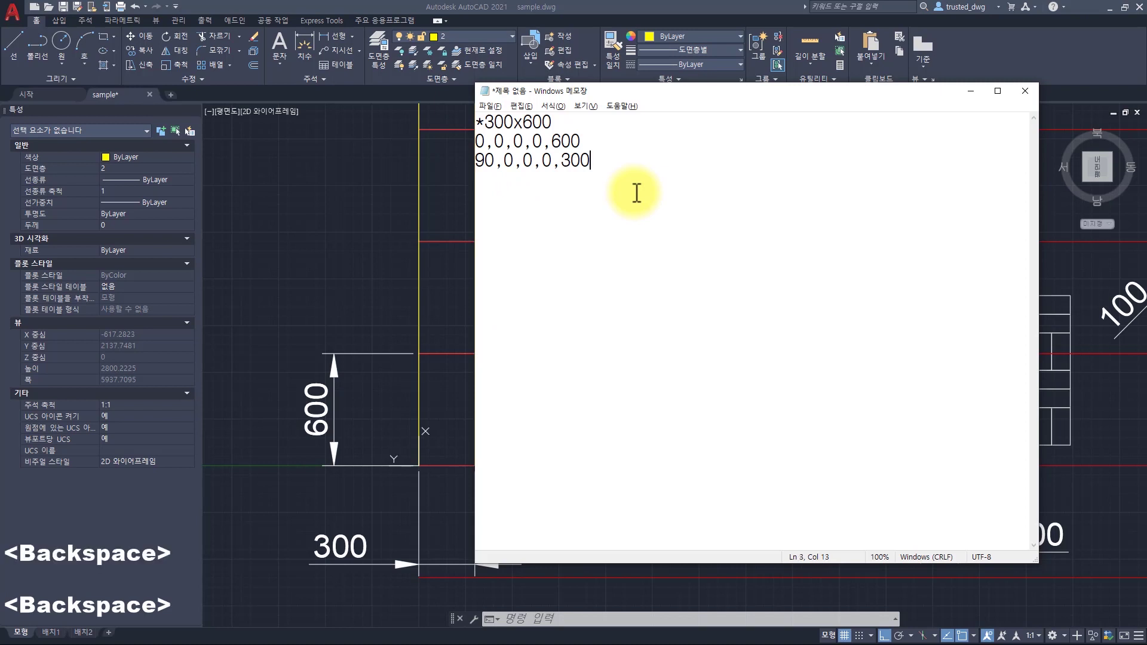
{"action": "left_click", "coordinate": [631, 163]}
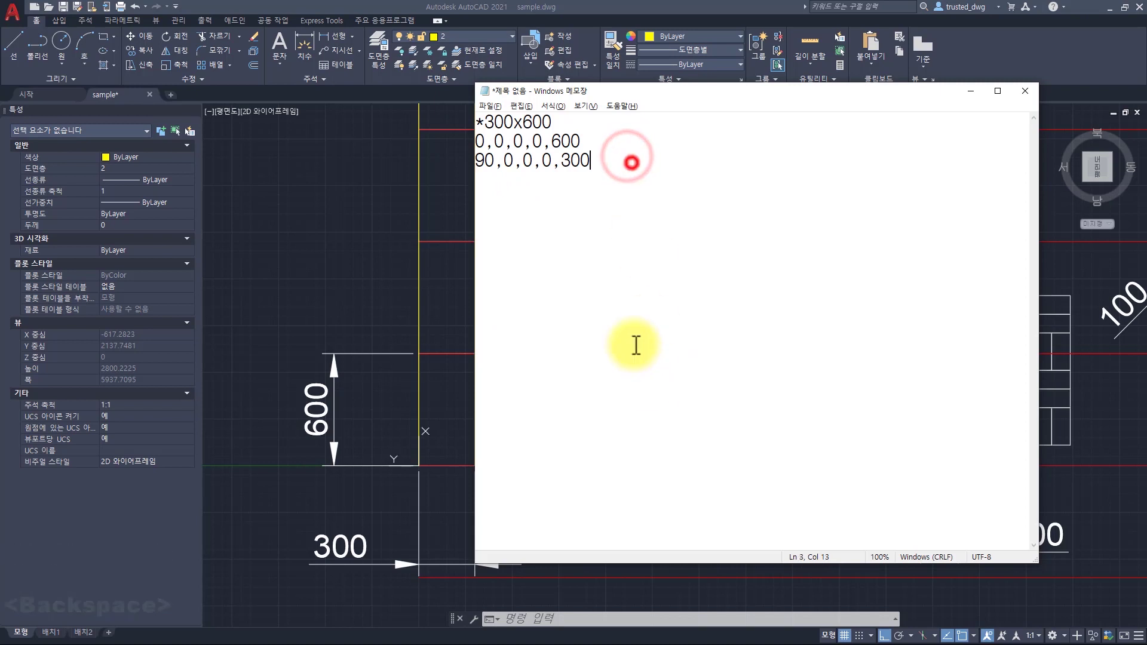
{"action": "left_click", "coordinate": [604, 160]}
{"action": "left_click_drag", "start_coordinate": [594, 163], "coordinate": [631, 164]}
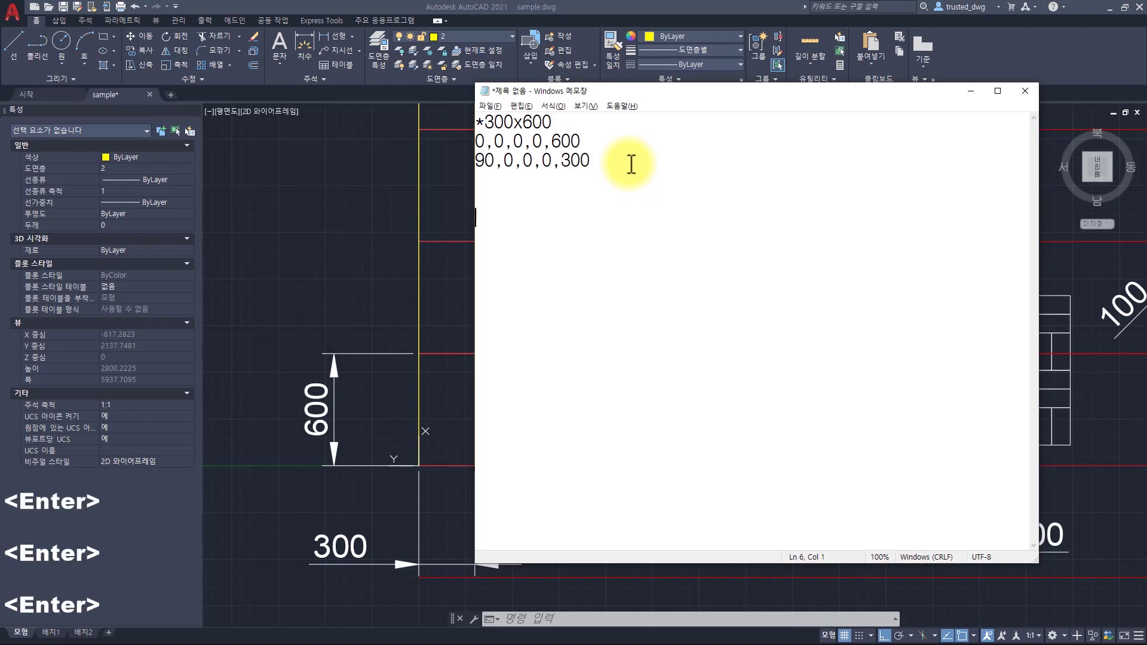
{"action": "left_click", "coordinate": [492, 179]}
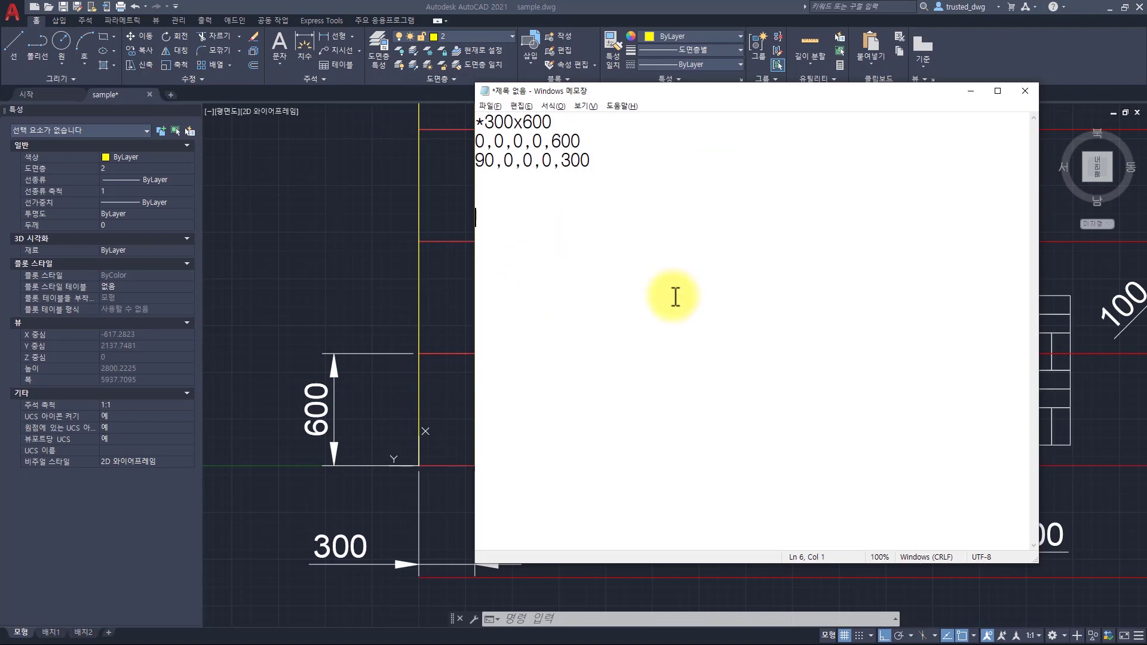
Save the text file as 300x600.pat in the pattern folder, using the all-files type and ANSI encoding
{"action": "left_click", "coordinate": [497, 106]}
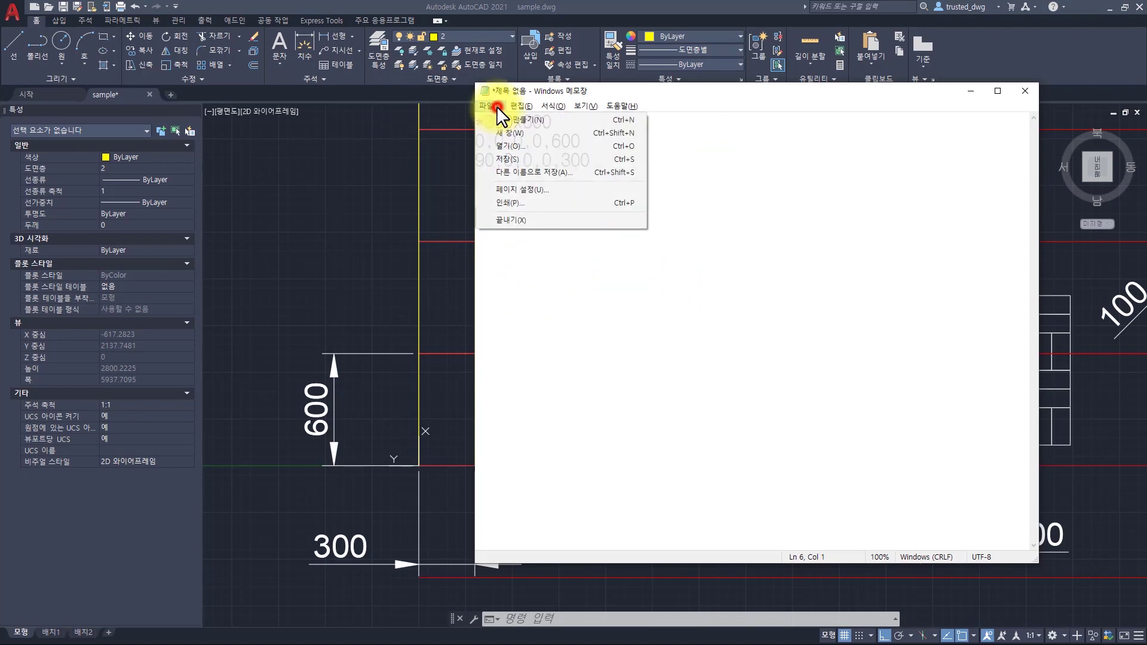
{"action": "left_click", "coordinate": [498, 170]}
{"action": "left_click", "coordinate": [625, 359]}
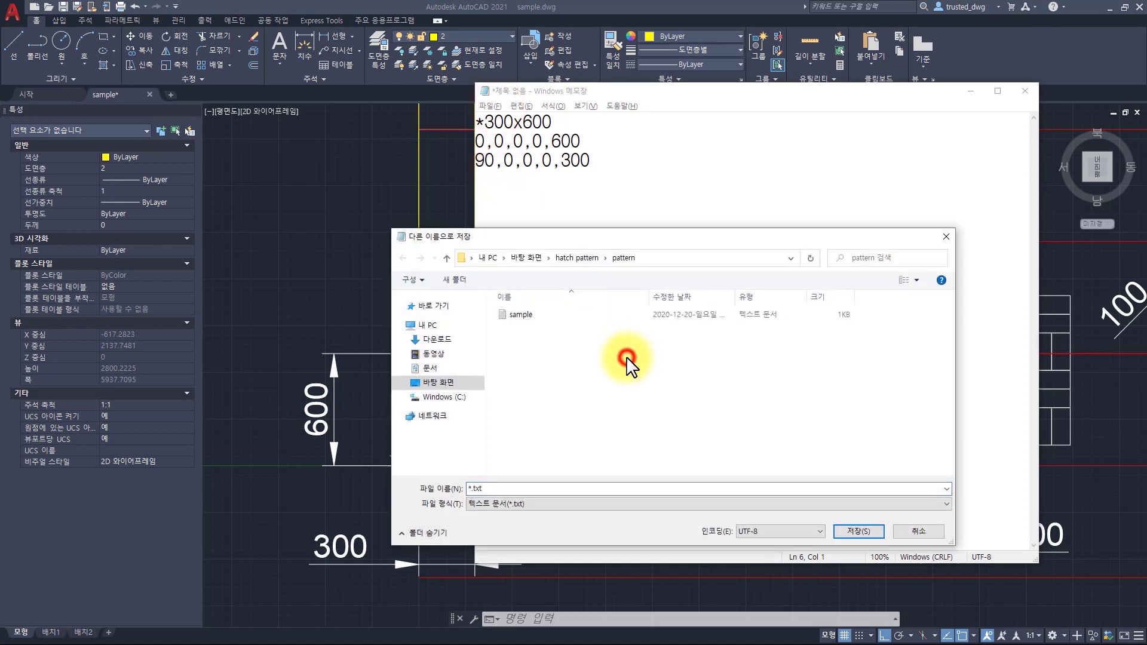
{"action": "left_click", "coordinate": [491, 503]}
{"action": "left_click", "coordinate": [490, 521]}
{"action": "left_click", "coordinate": [496, 489]}
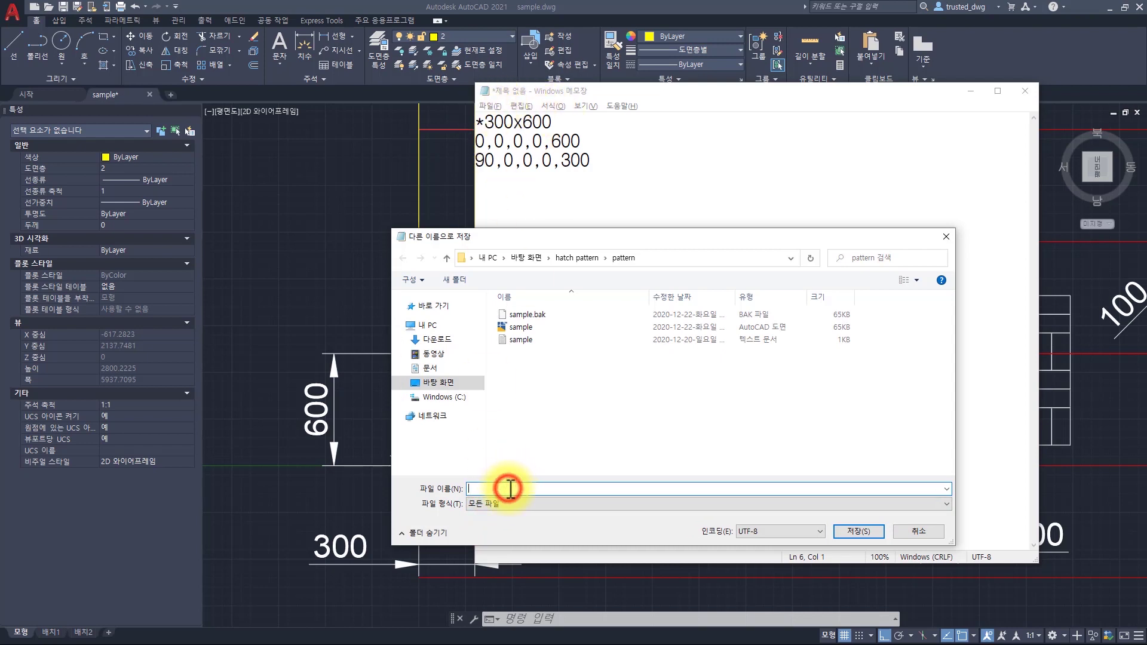
{"action": "type", "text": "300x600"}
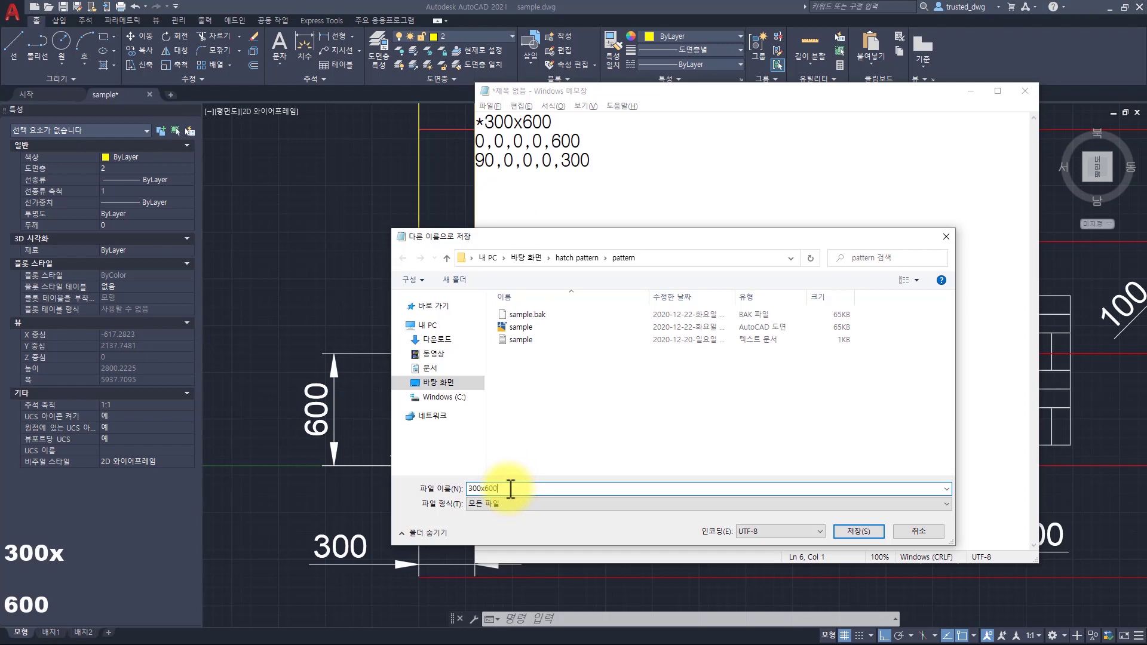
{"action": "type", "text": ".pat"}
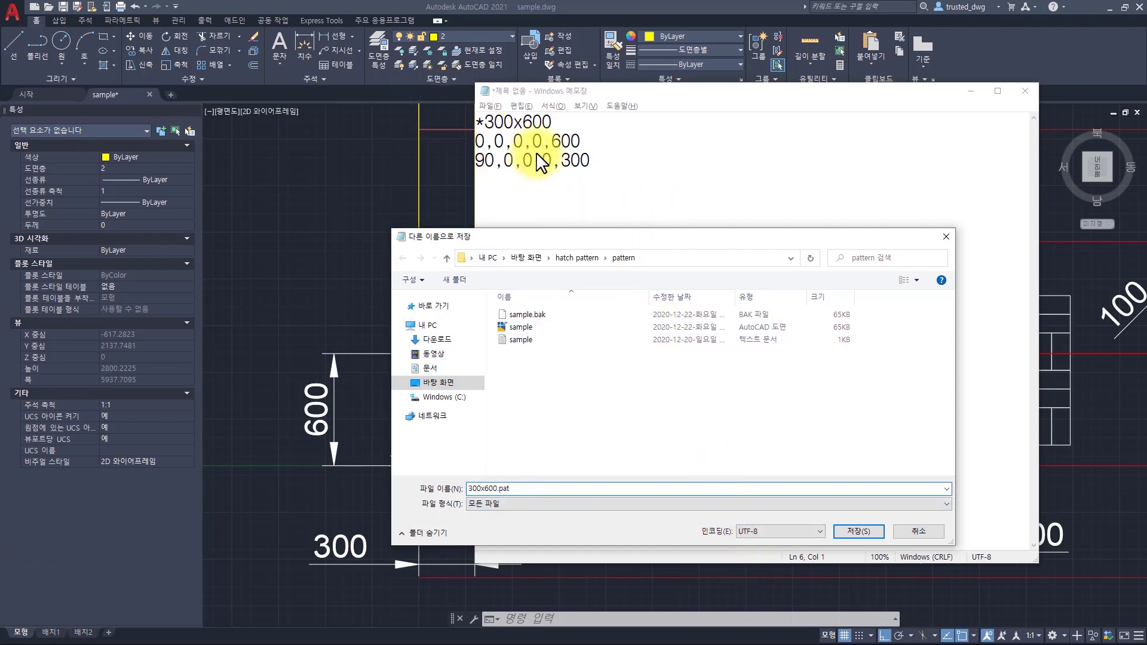
{"action": "left_click", "coordinate": [759, 531]}
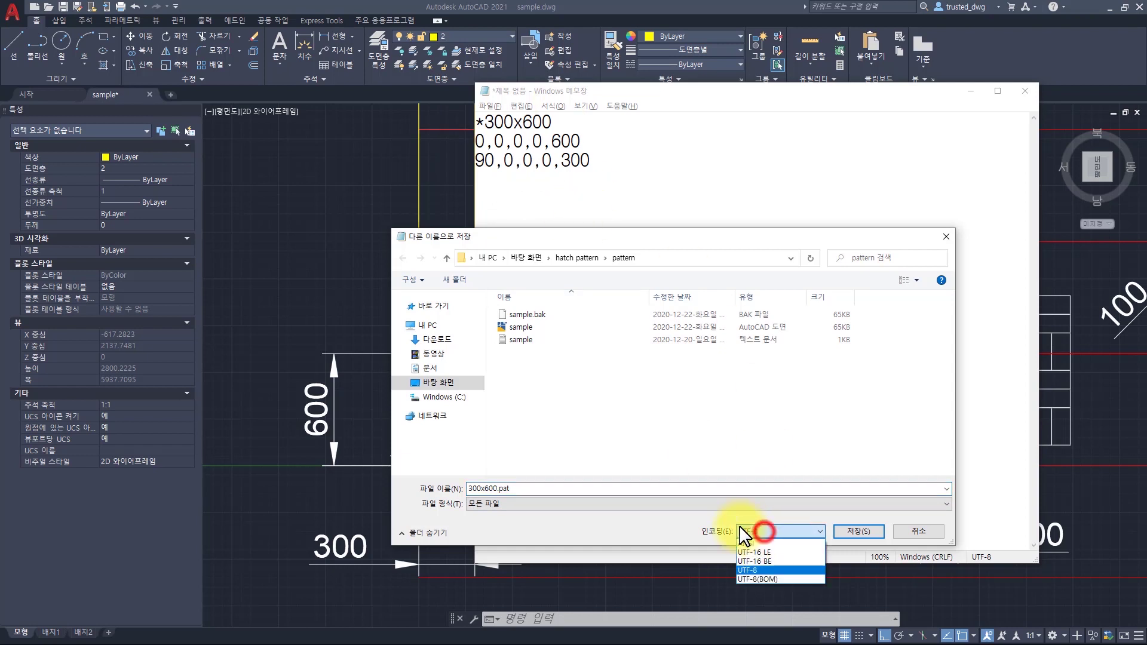
{"action": "left_click", "coordinate": [749, 545]}
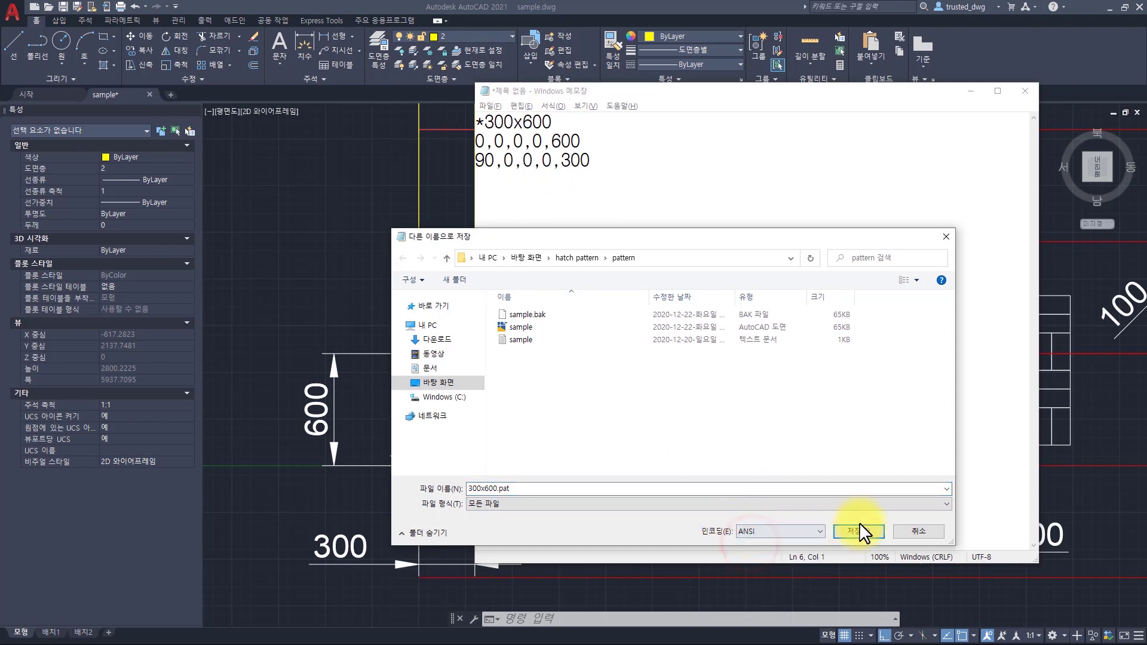
{"action": "left_click", "coordinate": [841, 530]}
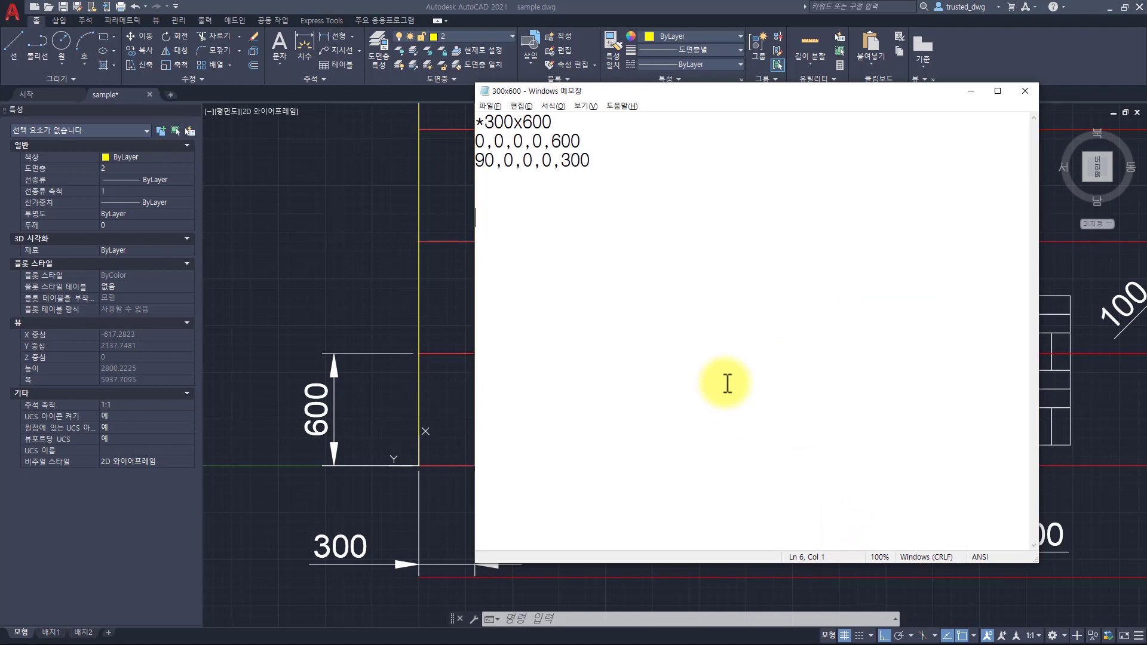
Switch to AutoCAD and expand the support file search path list in the Options dialog
{"action": "left_click", "coordinate": [316, 210]}
{"action": "key", "text": "Escape"}
{"action": "key", "text": "Escape"}
{"action": "key", "text": "Escape"}
{"action": "key", "text": "Escape"}
{"action": "key", "text": "Escape"}
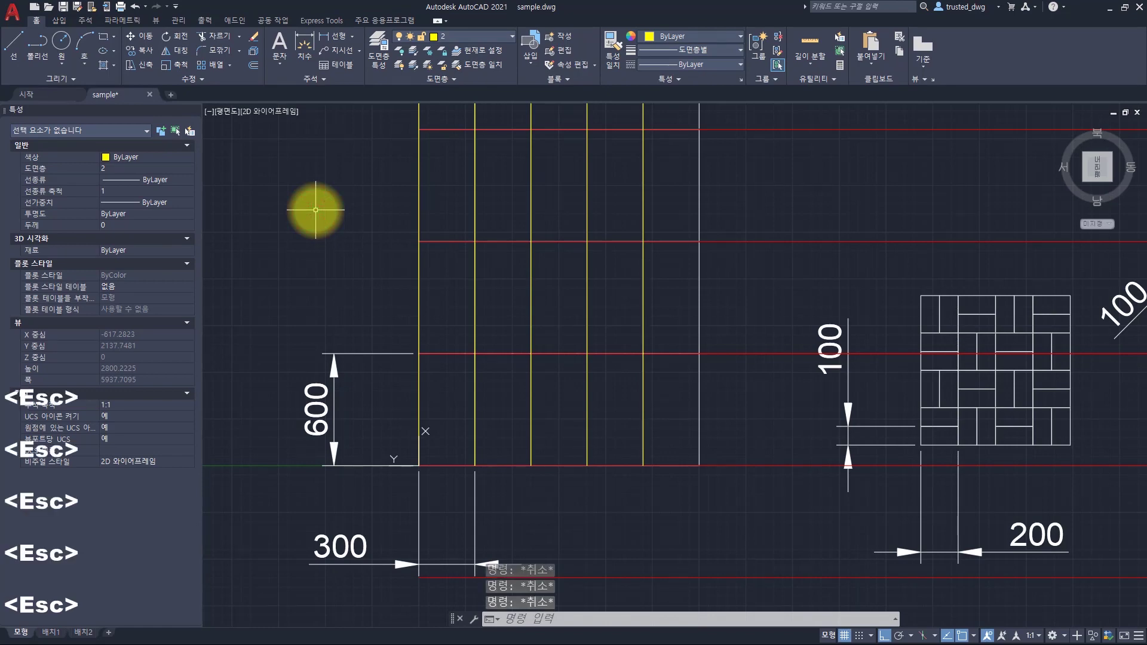
{"action": "type", "text": "op"}
{"action": "key", "text": "space"}
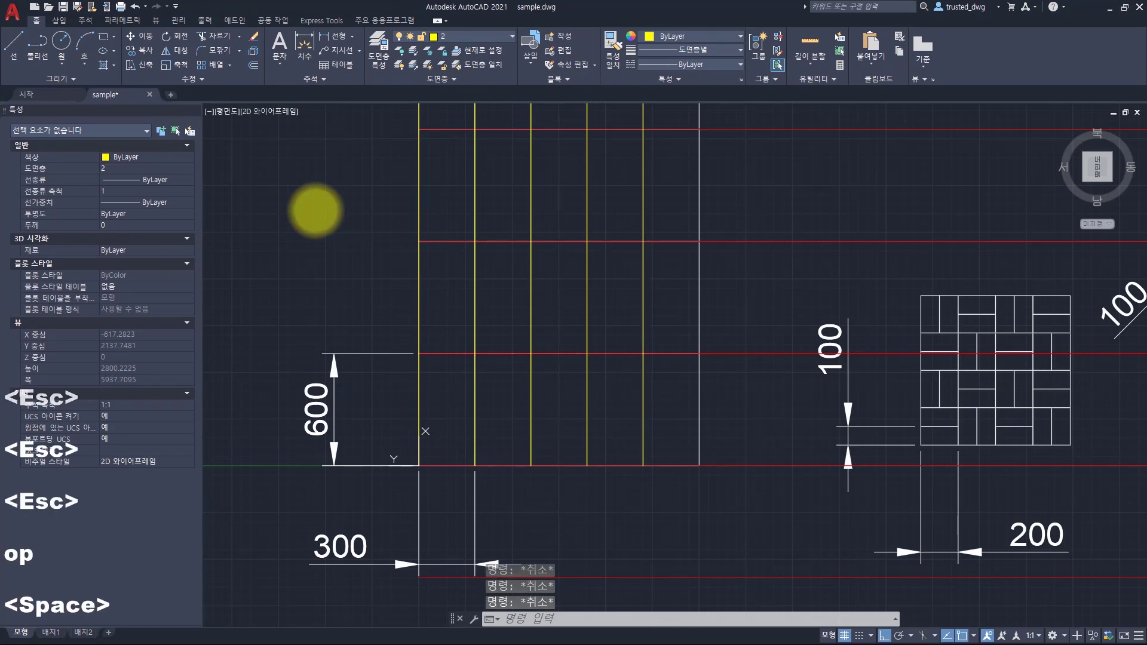
{"action": "double_click", "coordinate": [398, 229]}
{"action": "left_click", "coordinate": [432, 241]}
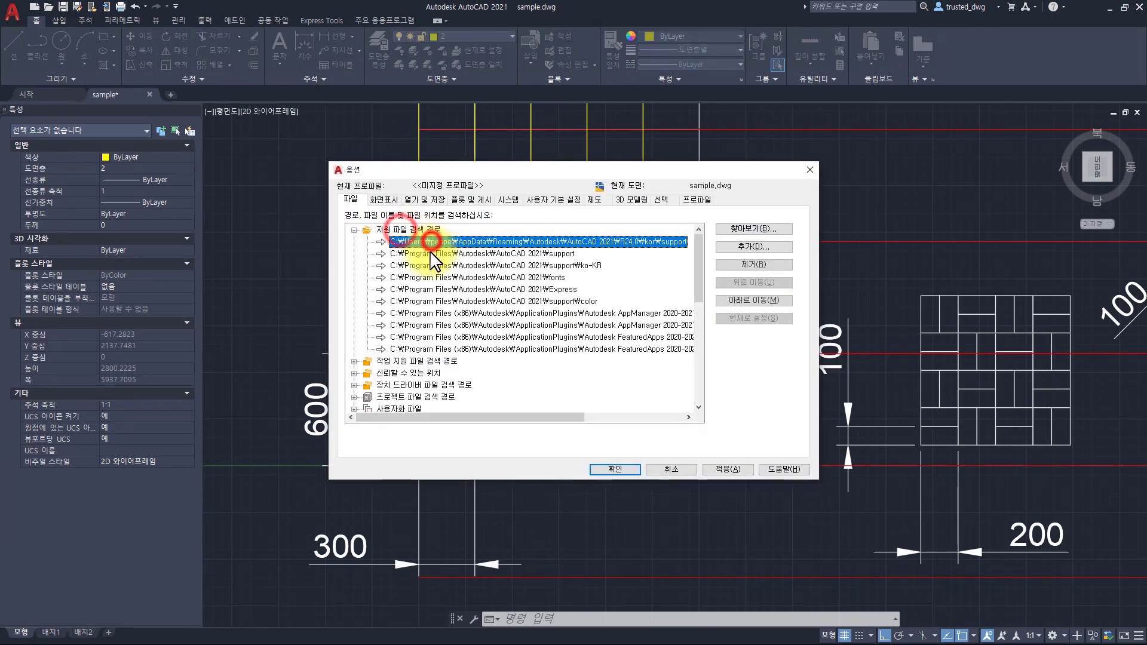
{"action": "left_click", "coordinate": [430, 254]}
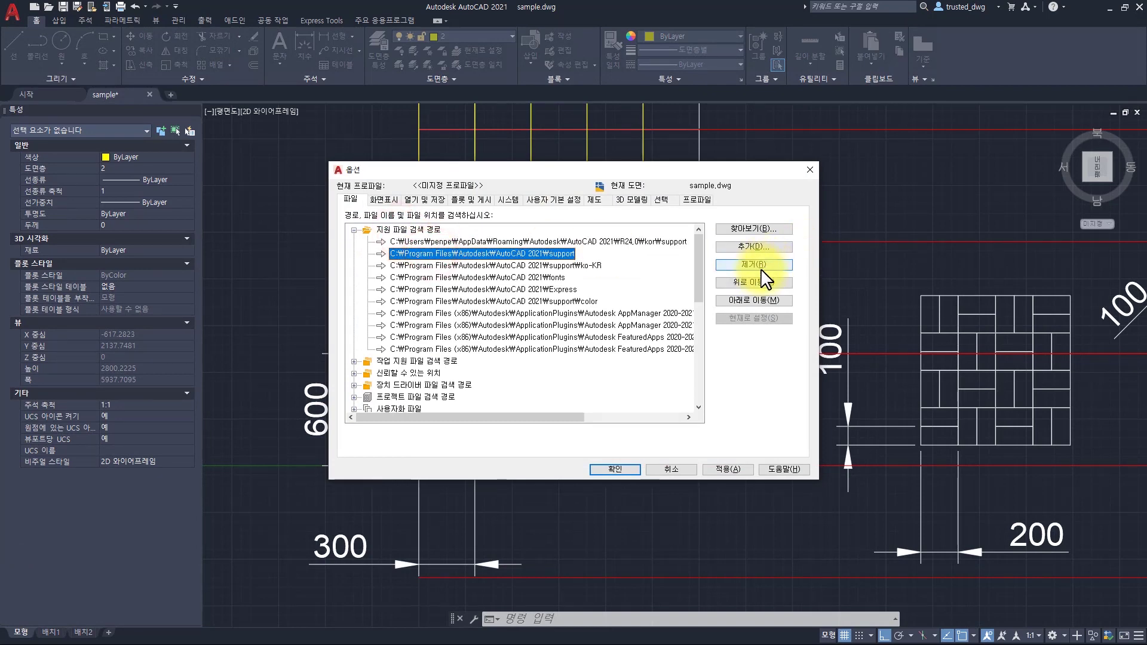
Add the desktop folder hatch pattern\pattern as a new support file search path and apply the options
{"action": "left_click", "coordinate": [750, 246]}
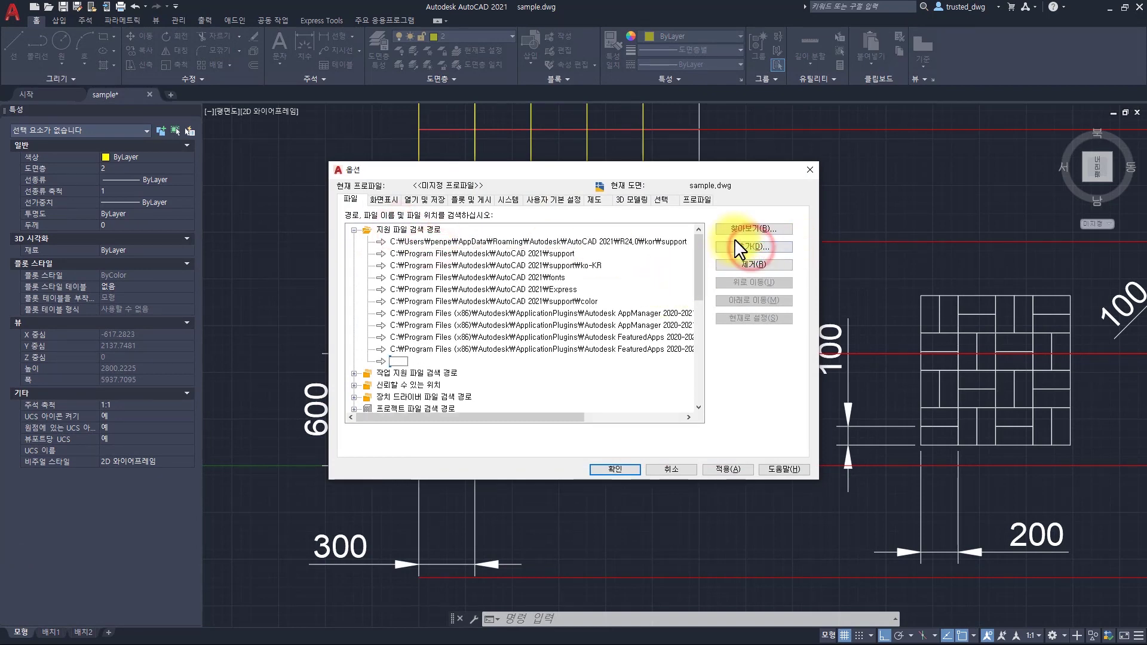
{"action": "left_click", "coordinate": [733, 228]}
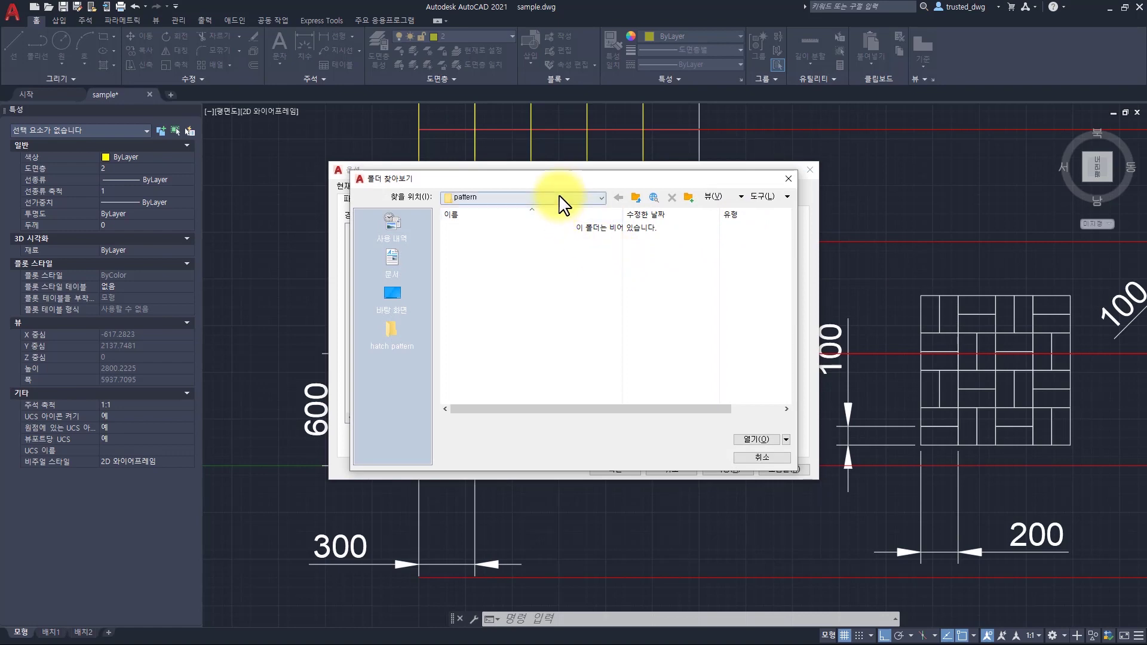
{"action": "left_click", "coordinate": [557, 196]}
{"action": "left_click", "coordinate": [528, 275]}
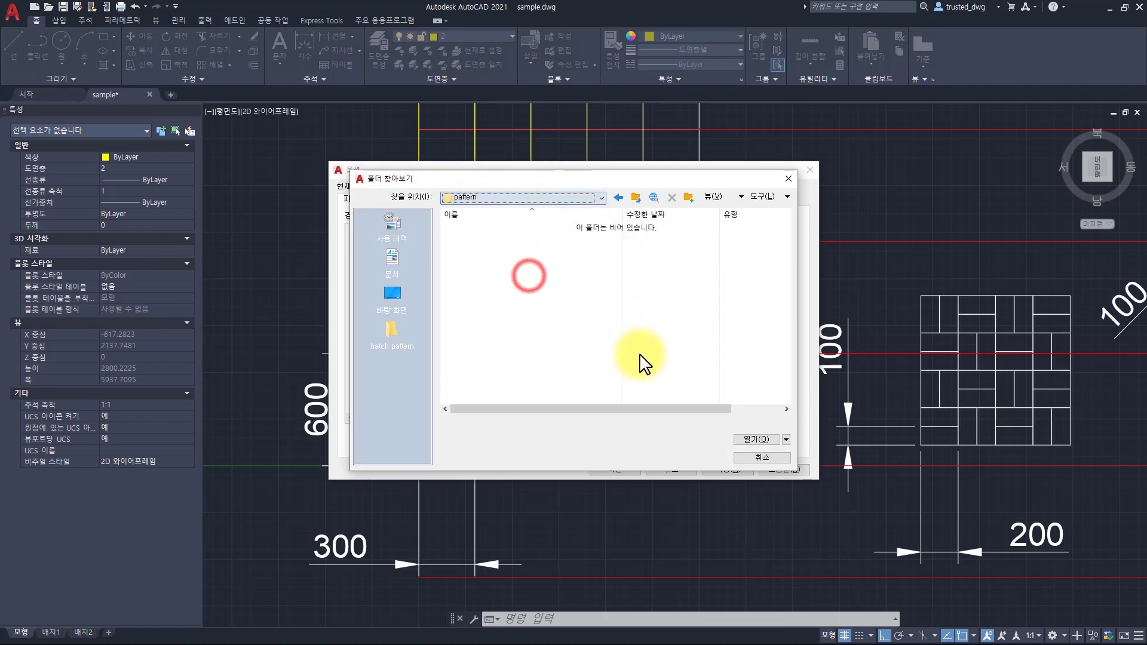
{"action": "left_click", "coordinate": [757, 441]}
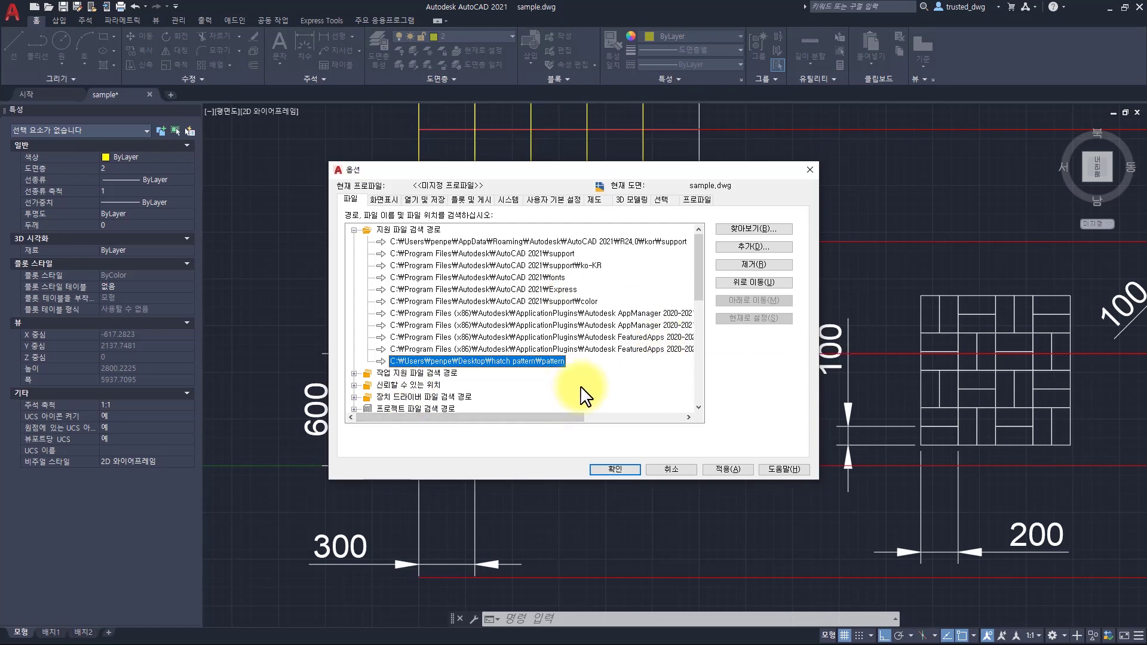
{"action": "left_click", "coordinate": [629, 469]}
Start a hatch with the custom pattern type and choose the 300X600 pattern
{"action": "type", "text": "h"}
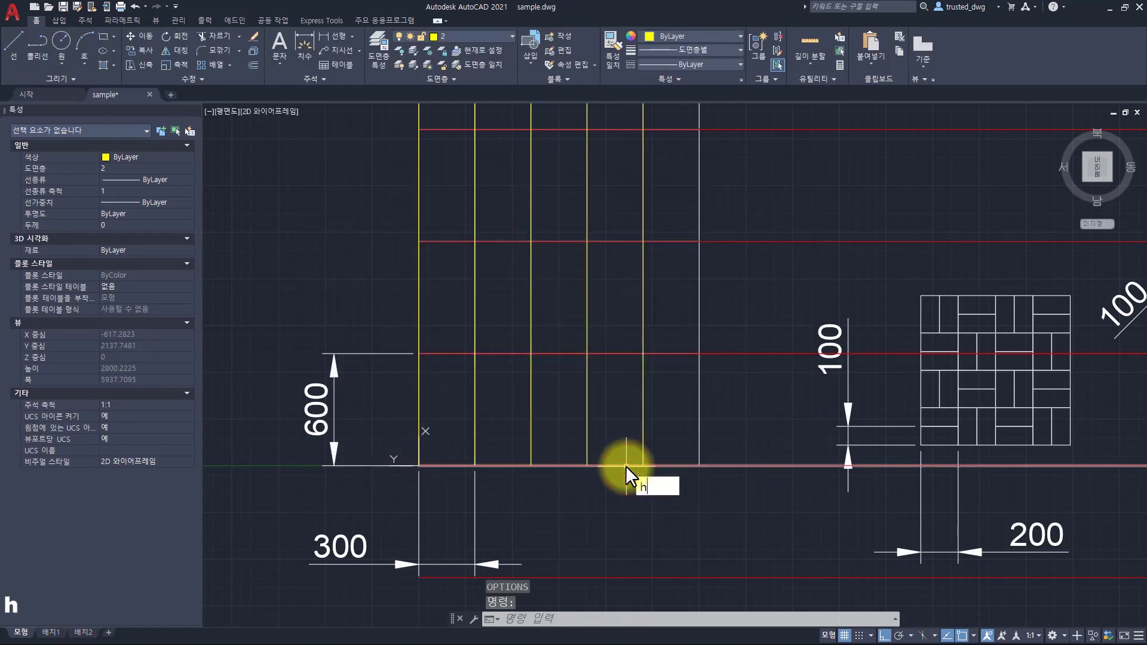
{"action": "key", "text": "space"}
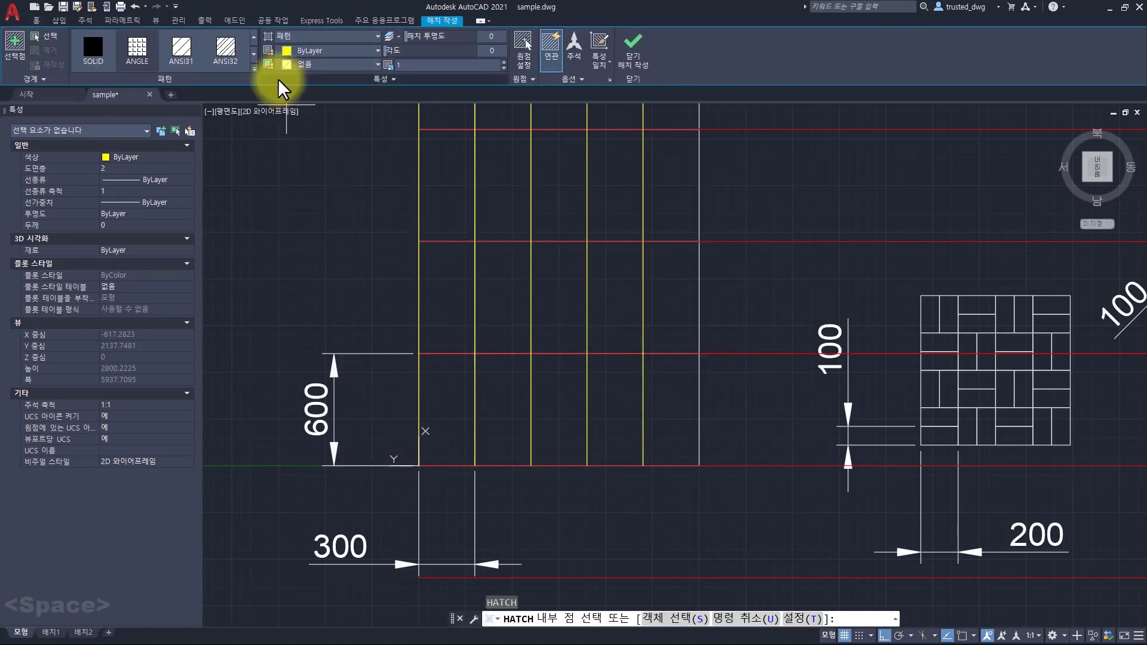
{"action": "left_click", "coordinate": [304, 34]}
{"action": "left_click", "coordinate": [292, 84]}
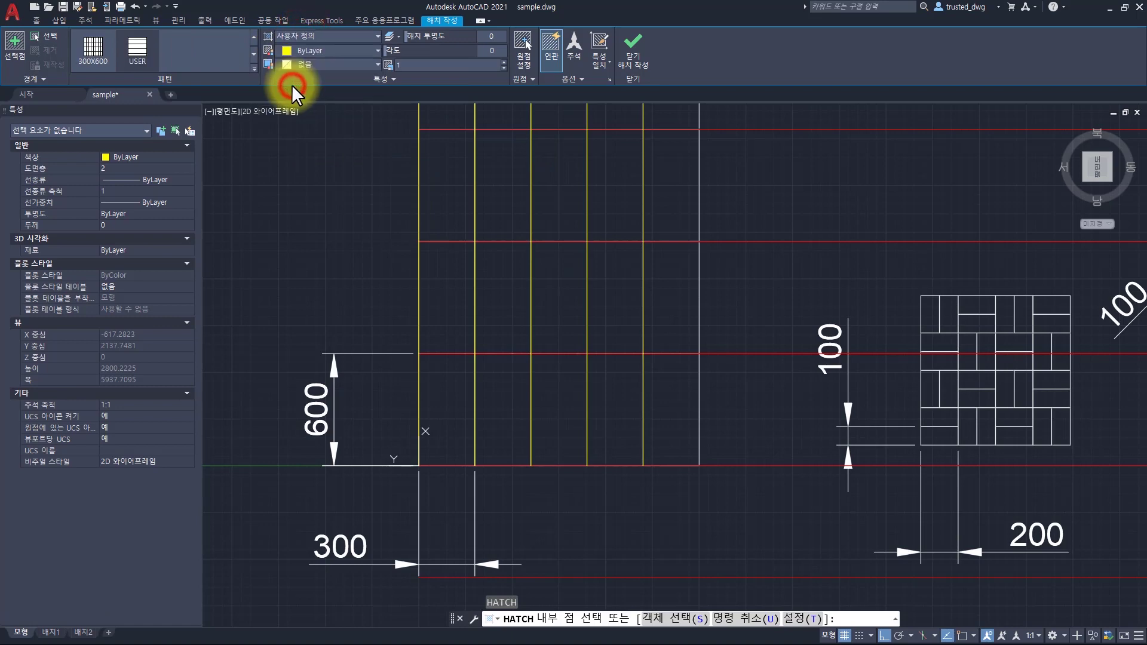
{"action": "left_click", "coordinate": [97, 55]}
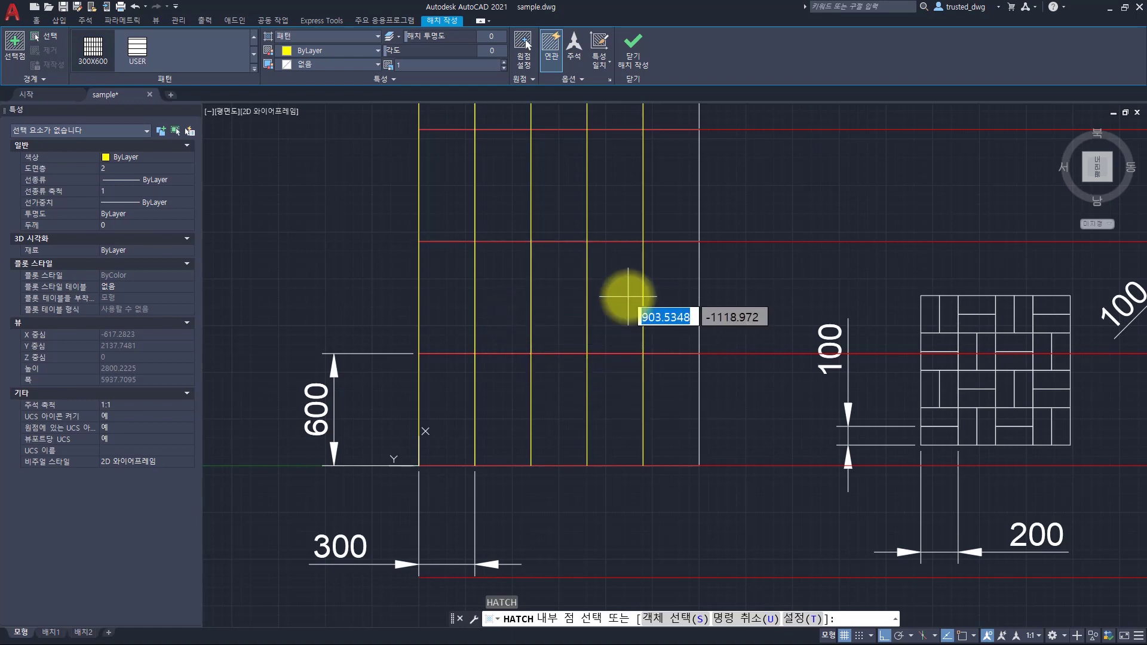
Cancel the running hatch command and undo the last two operations
{"action": "key", "text": "Escape"}
{"action": "key", "text": "Escape"}
{"action": "key", "text": "Escape"}
{"action": "key", "text": "Escape"}
{"action": "key", "text": "ctrl+z"}
{"action": "key", "text": "ctrl+z"}
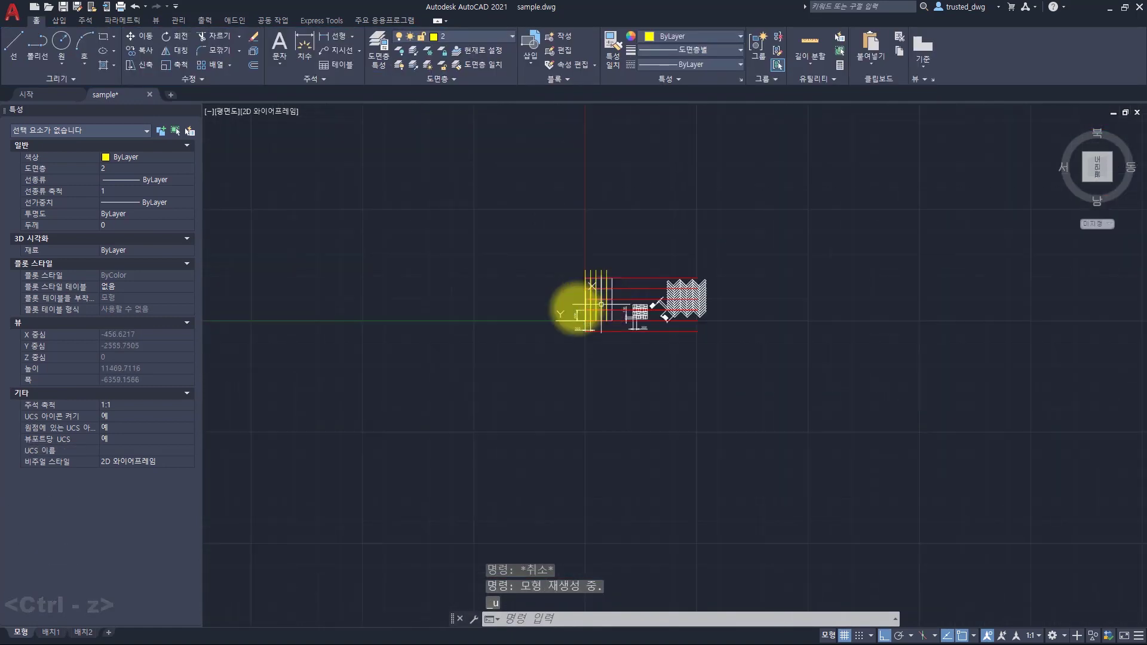
Draw a large rectangle in the empty area beside the tile samples
{"action": "type", "text": "rec"}
{"action": "key", "text": "space"}
{"action": "left_click", "coordinate": [333, 161]}
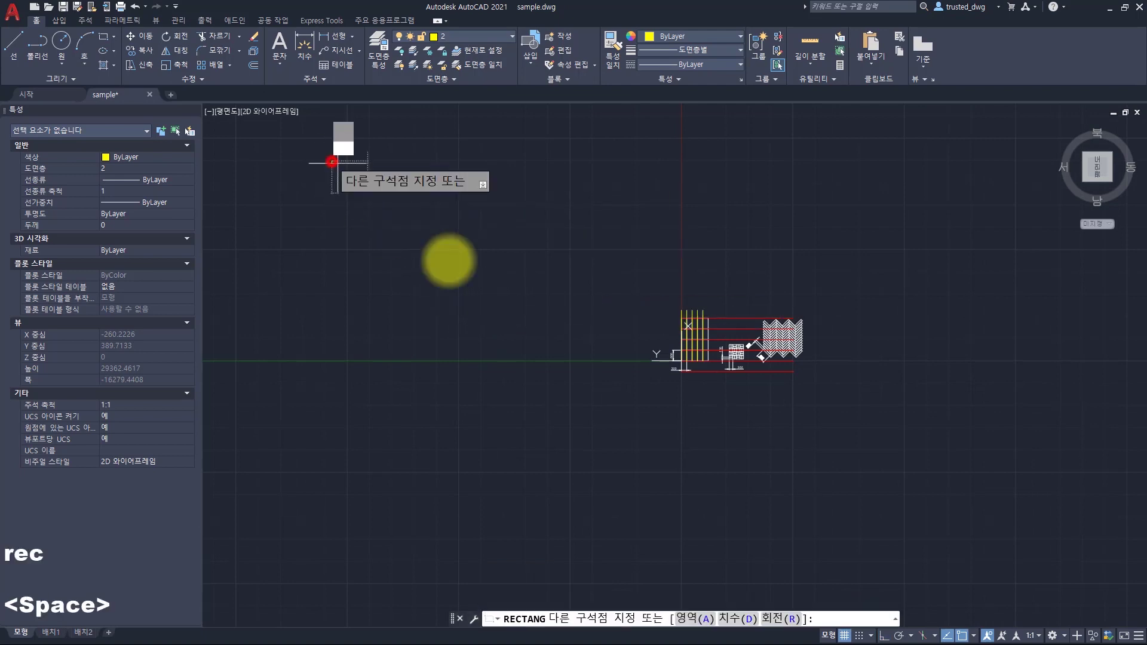
{"action": "left_click", "coordinate": [563, 366]}
Hatch the rectangle's interior with the 300X600 pattern under the rotated UCS and compare it with the dimensioned tile sample
{"action": "type", "text": "h"}
{"action": "key", "text": "space"}
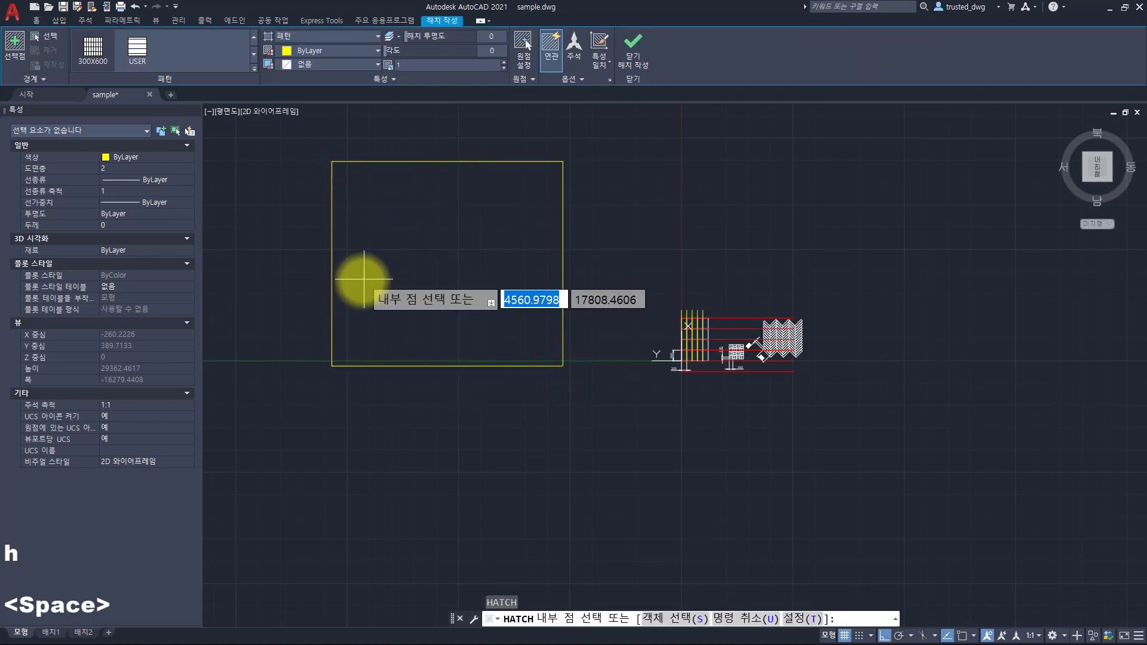
{"action": "left_click", "coordinate": [94, 60]}
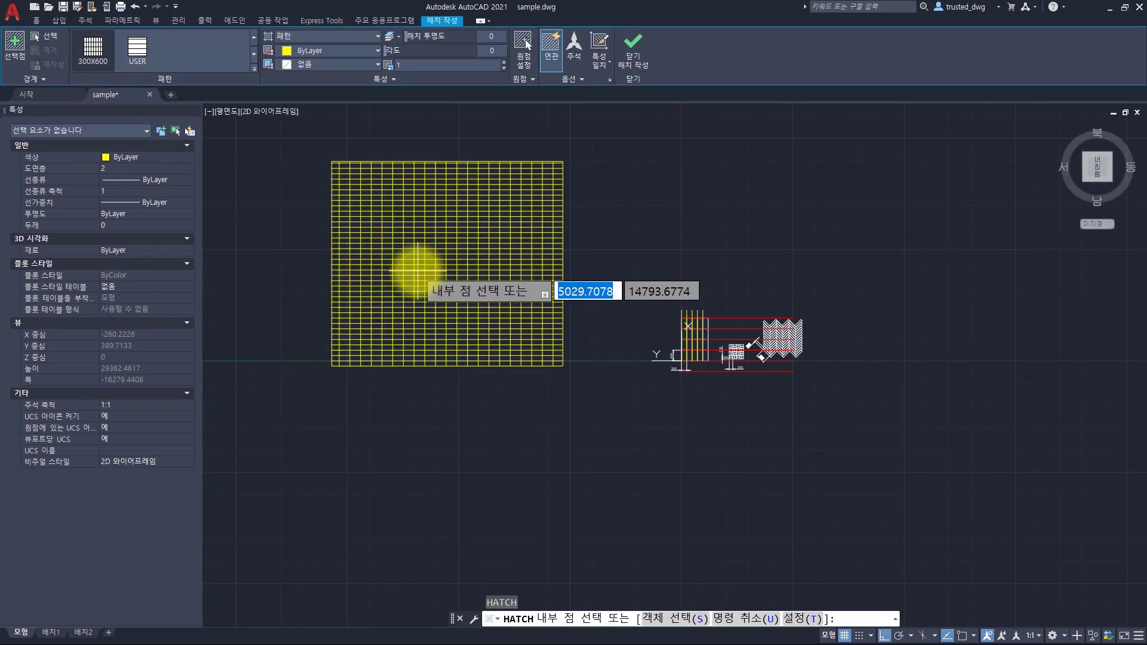
{"action": "left_click", "coordinate": [418, 271]}
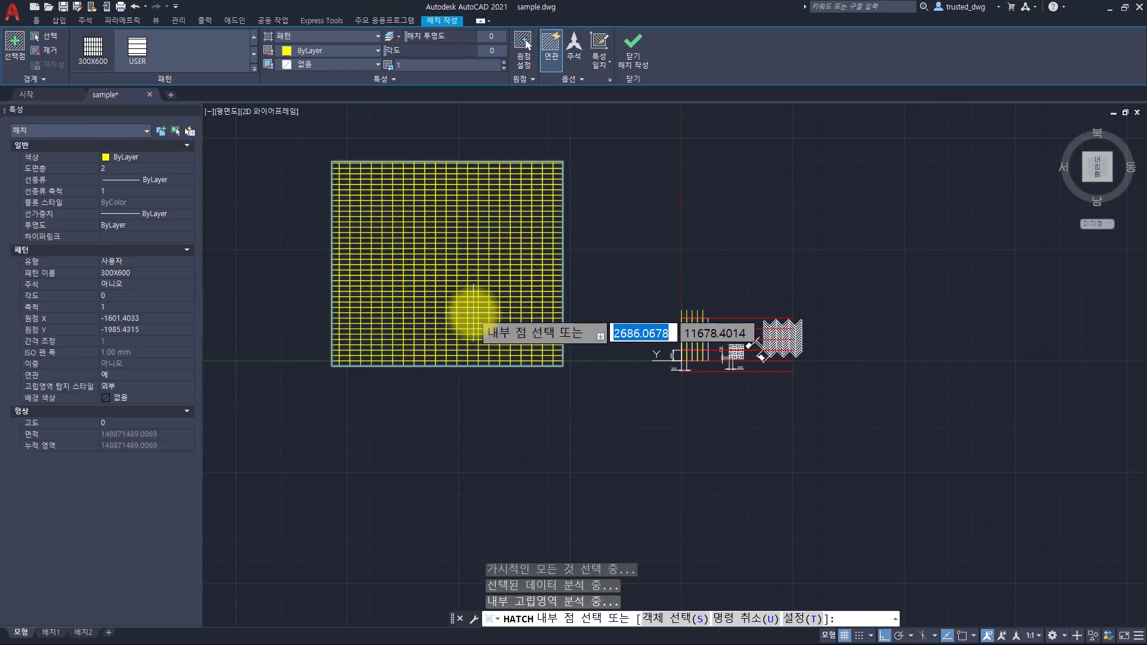
{"action": "scroll", "coordinate": [473, 311], "scroll_direction": "up", "scroll_amount": 5}
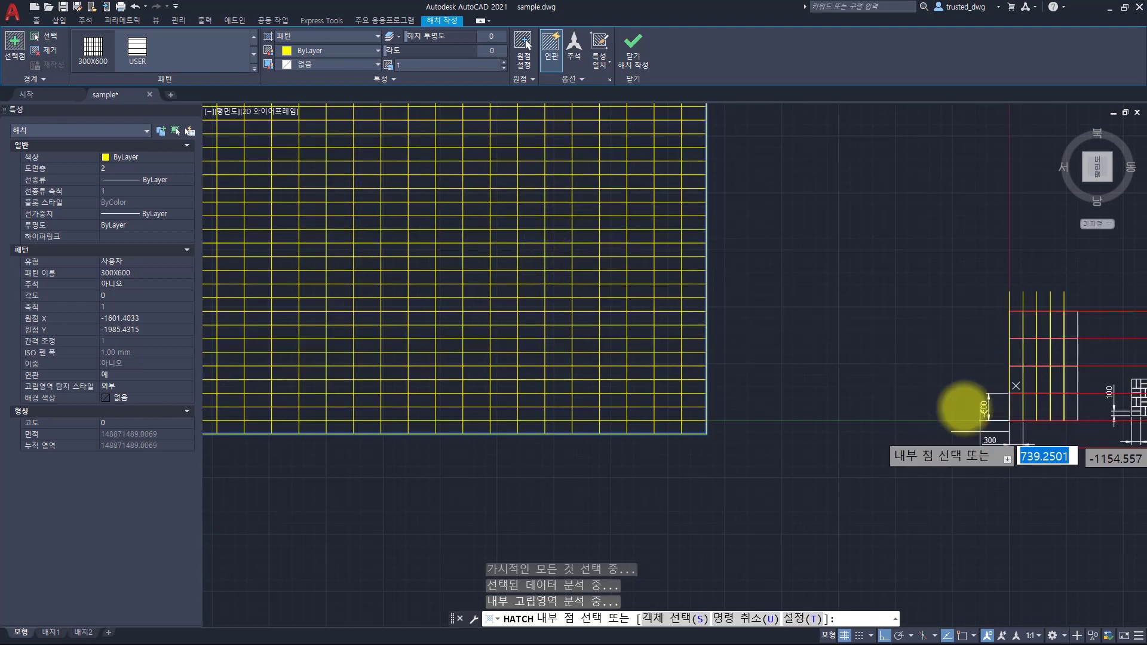
End the hatch command and undo both the hatch and the rectangle
{"action": "key", "text": "Escape"}
{"action": "key", "text": "Escape"}
{"action": "key", "text": "ctrl+z"}
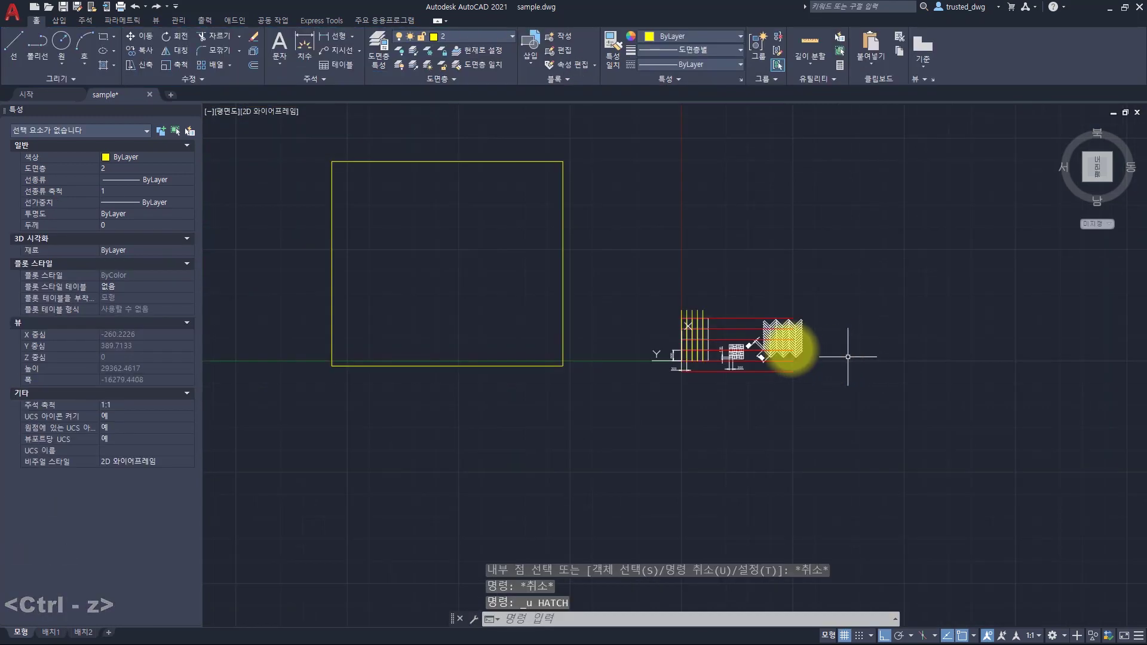
{"action": "key", "text": "ctrl+z"}
Reset the user coordinate system to World
{"action": "type", "text": "uc"}
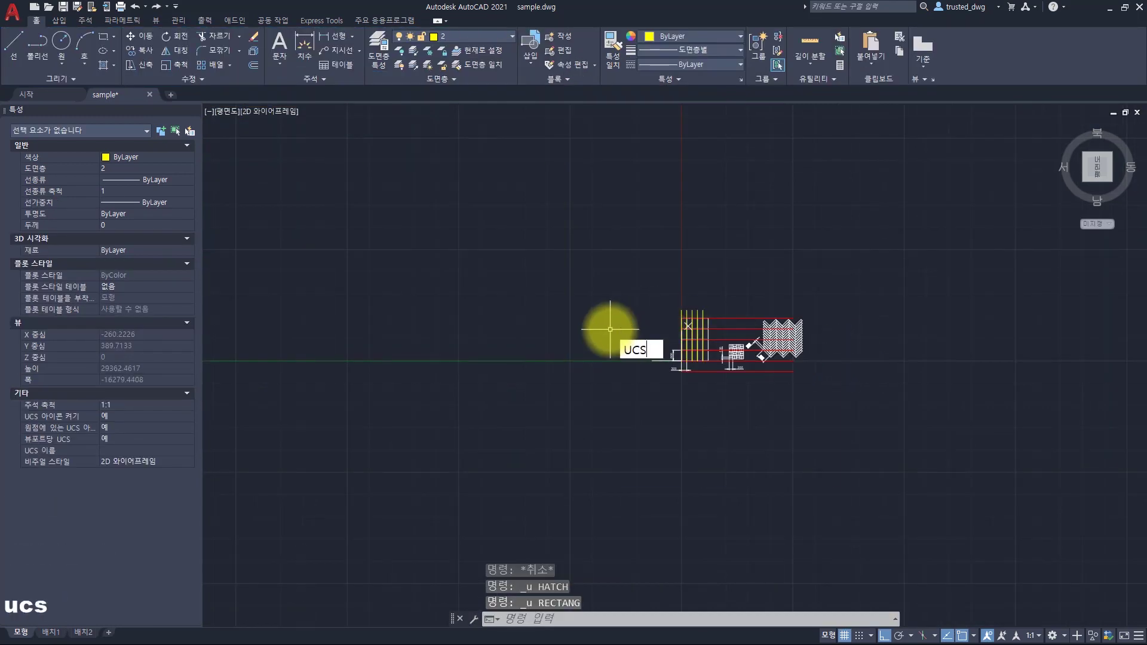
{"action": "type", "text": "s"}
{"action": "key", "text": "Return"}
{"action": "type", "text": "w"}
{"action": "key", "text": "Return"}
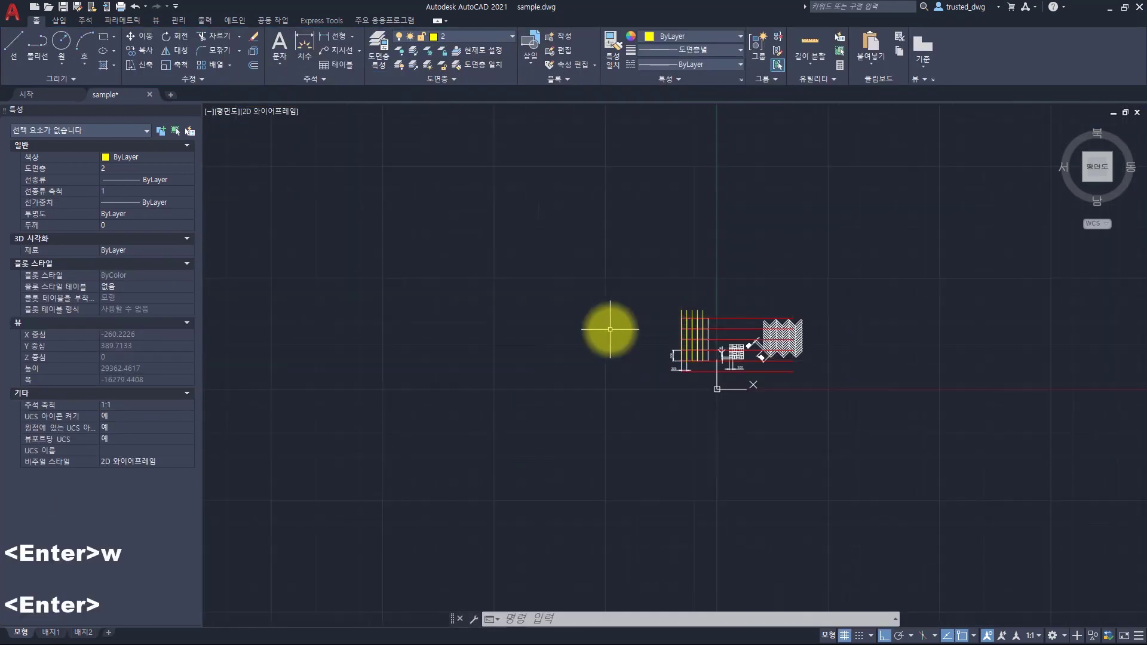
Draw a large rectangle in the empty area west of the tile samples
{"action": "type", "text": "rec"}
{"action": "key", "text": "space"}
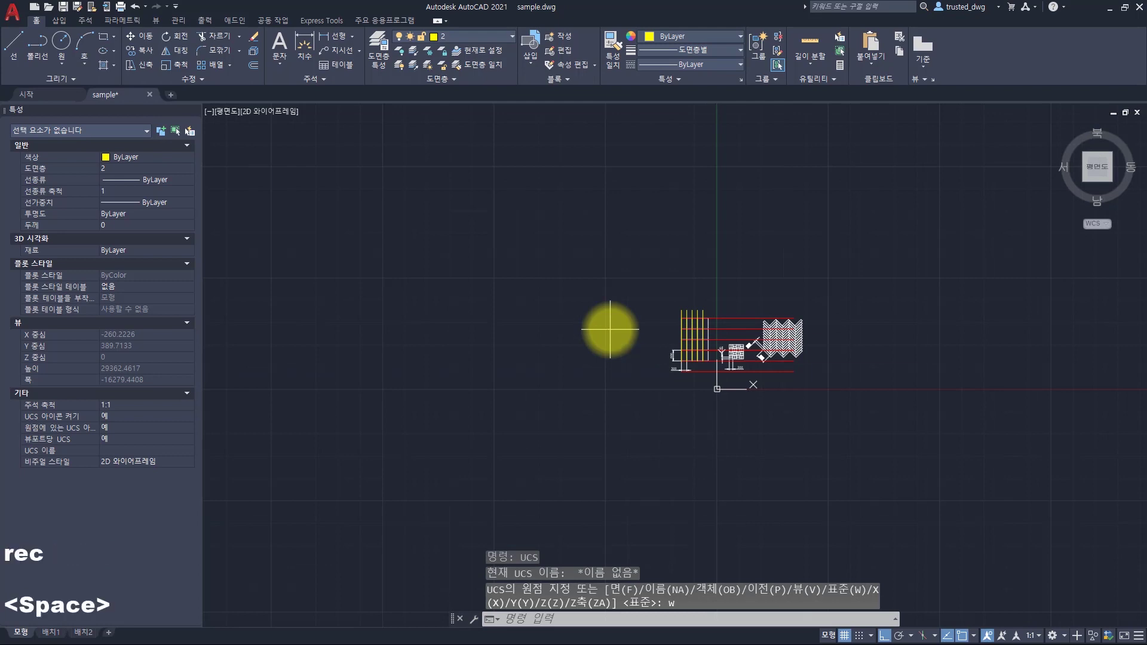
{"action": "left_click", "coordinate": [291, 168]}
{"action": "left_click", "coordinate": [587, 396]}
Fill the rectangle with a hatch using the 300X600 pattern
{"action": "type", "text": "h"}
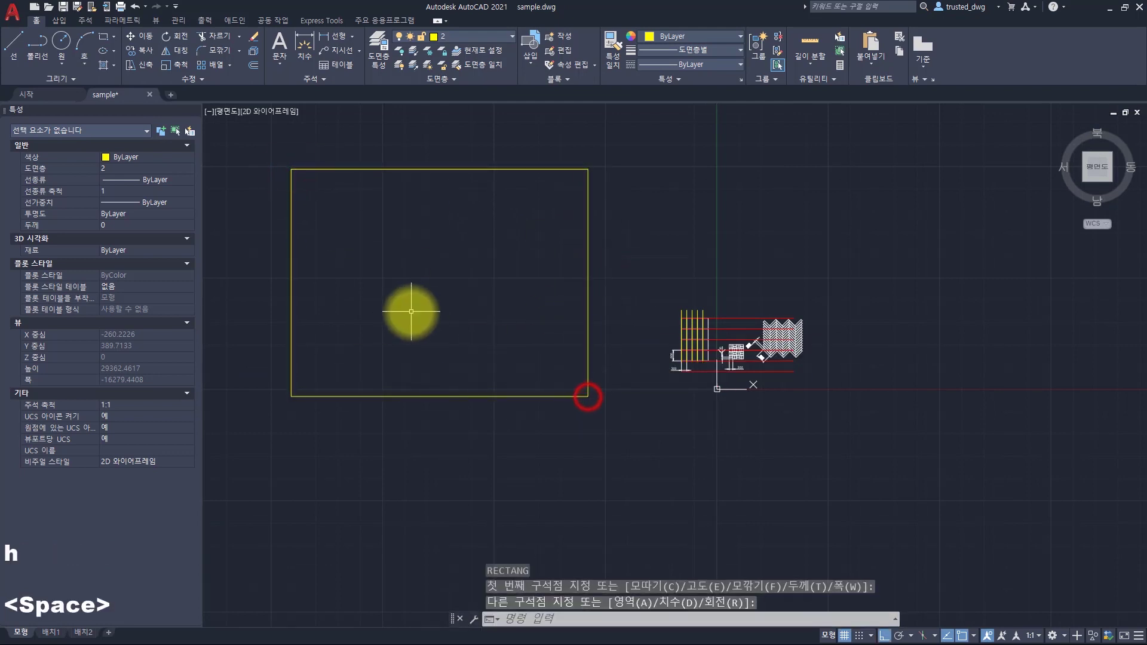
{"action": "key", "text": "space"}
{"action": "left_click", "coordinate": [102, 56]}
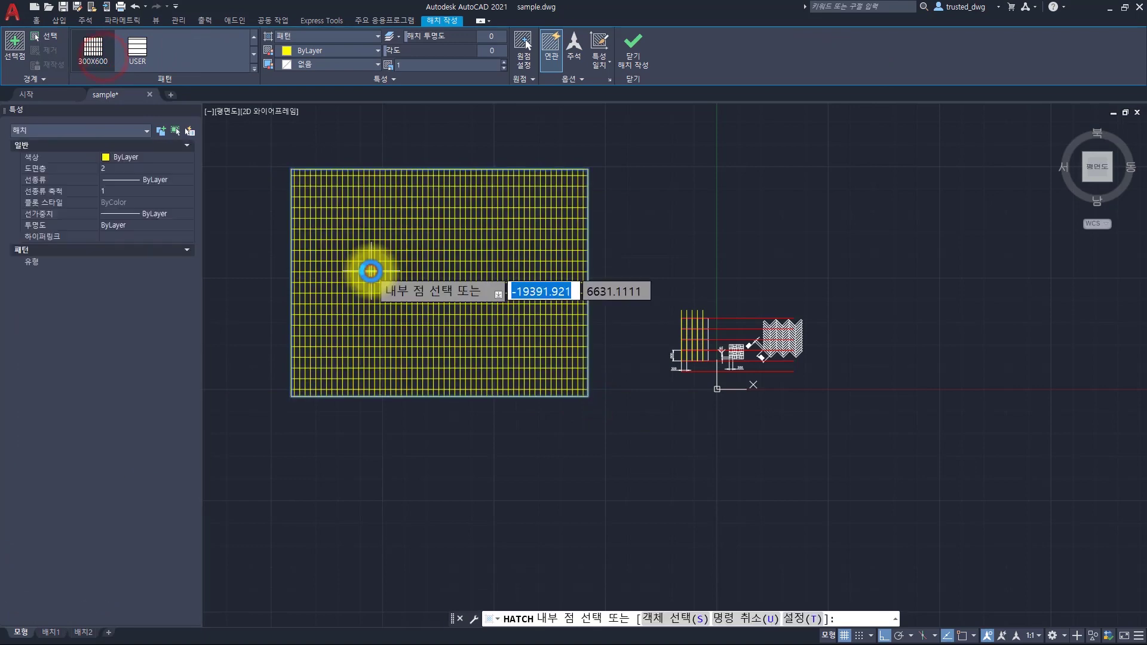
{"action": "left_click", "coordinate": [397, 286]}
{"action": "key", "text": "space"}
{"action": "middle_click_drag", "start_coordinate": [322, 342], "coordinate": [384, 343]}
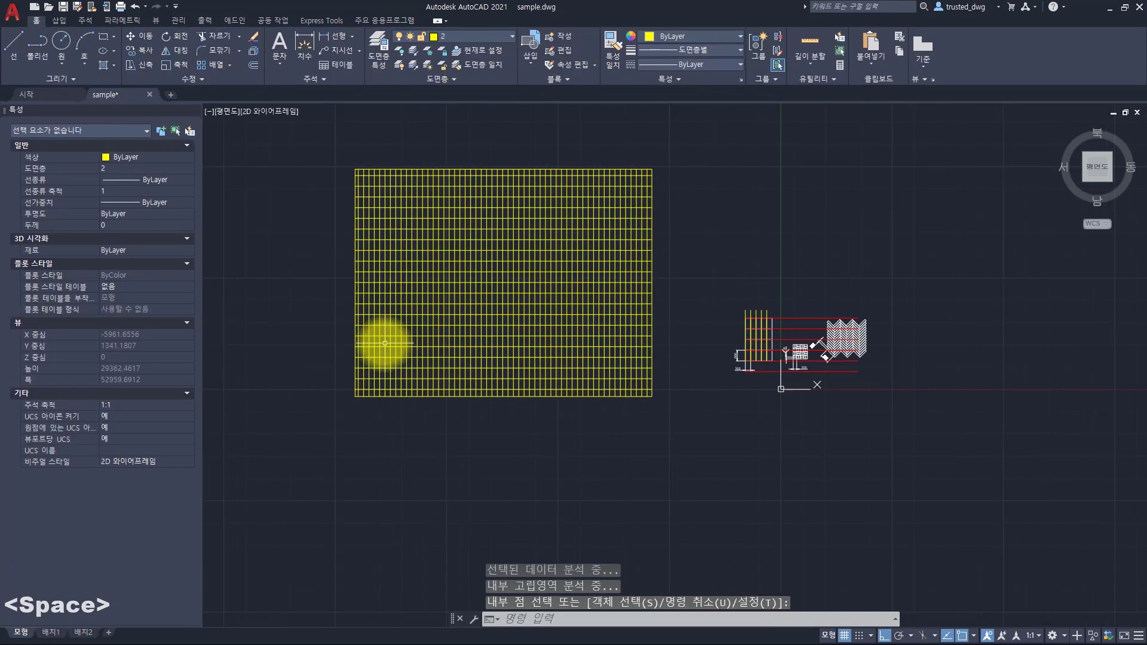
Inspect the properties of the hatch and its boundary rectangle
{"action": "scroll", "coordinate": [382, 344], "scroll_direction": "up", "scroll_amount": 2}
{"action": "left_click", "coordinate": [606, 278]}
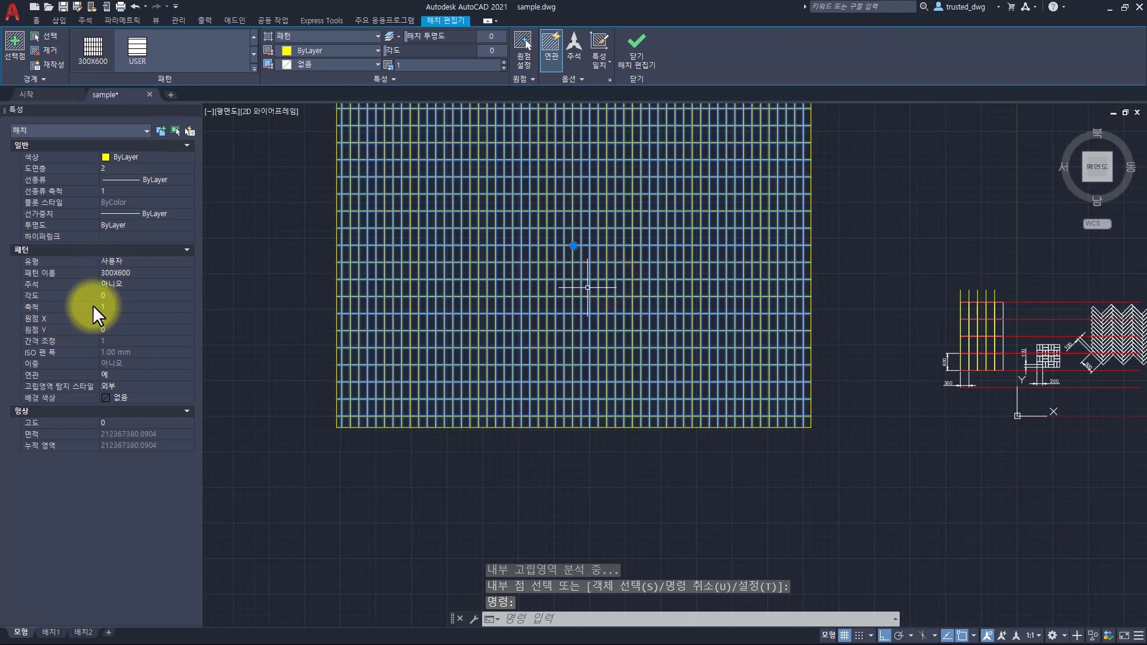
{"action": "left_click", "coordinate": [812, 428]}
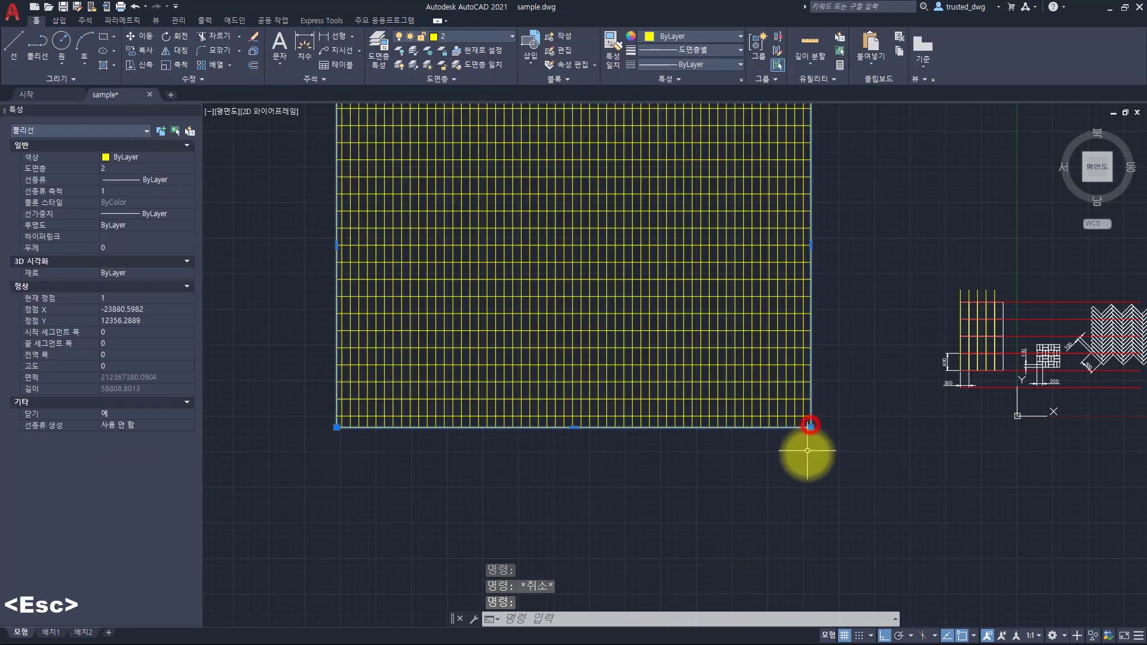
{"action": "key", "text": "Escape"}
Stretch the hatched rectangle's east side outward until it covers the tile samples and the coordinate origin
{"action": "scroll", "coordinate": [826, 404], "scroll_direction": "down", "scroll_amount": 2}
{"action": "type", "text": "s"}
{"action": "key", "text": "space"}
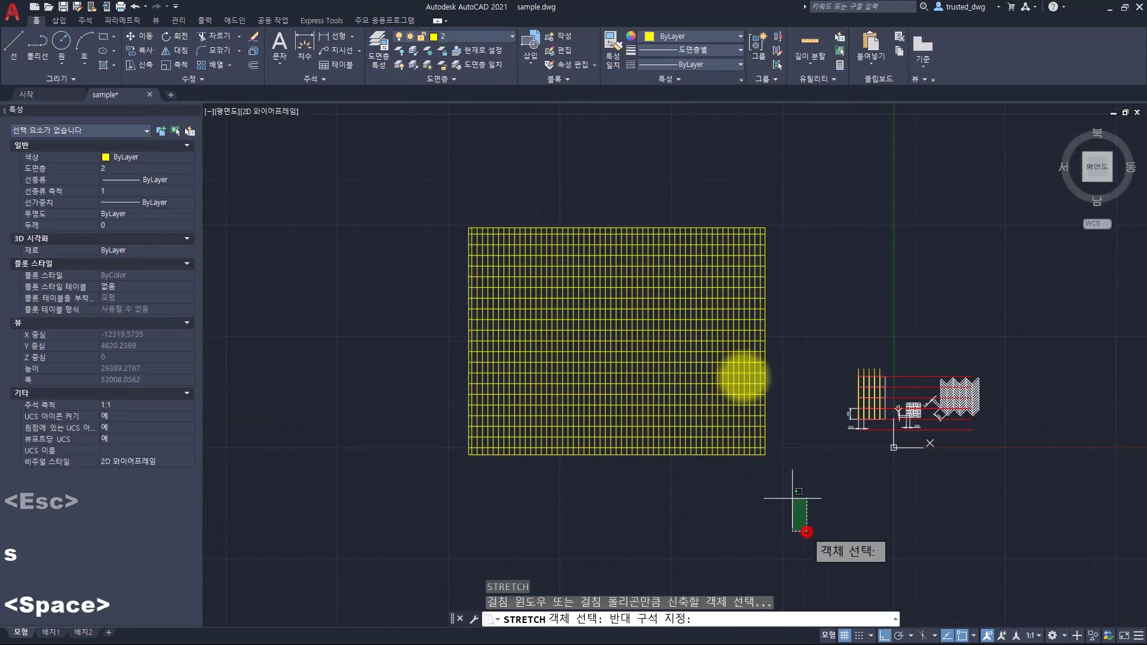
{"action": "left_click", "coordinate": [805, 530]}
{"action": "left_click", "coordinate": [716, 175]}
{"action": "key", "text": "space"}
{"action": "left_click", "coordinate": [674, 155]}
{"action": "left_click", "coordinate": [908, 165]}
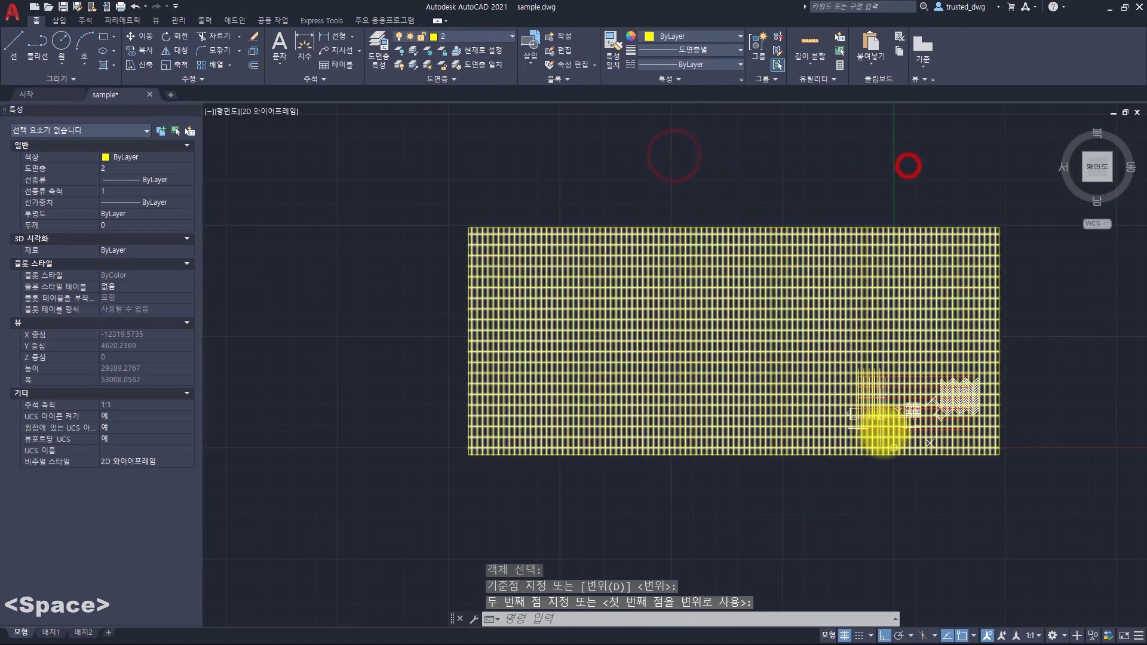
Compare the hatch lines at the world origin with the 0,0 origin values in the 300x600 file in Notepad
{"action": "scroll", "coordinate": [883, 424], "scroll_direction": "up", "scroll_amount": 10}
{"action": "scroll", "coordinate": [825, 474], "scroll_direction": "up", "scroll_amount": 6}
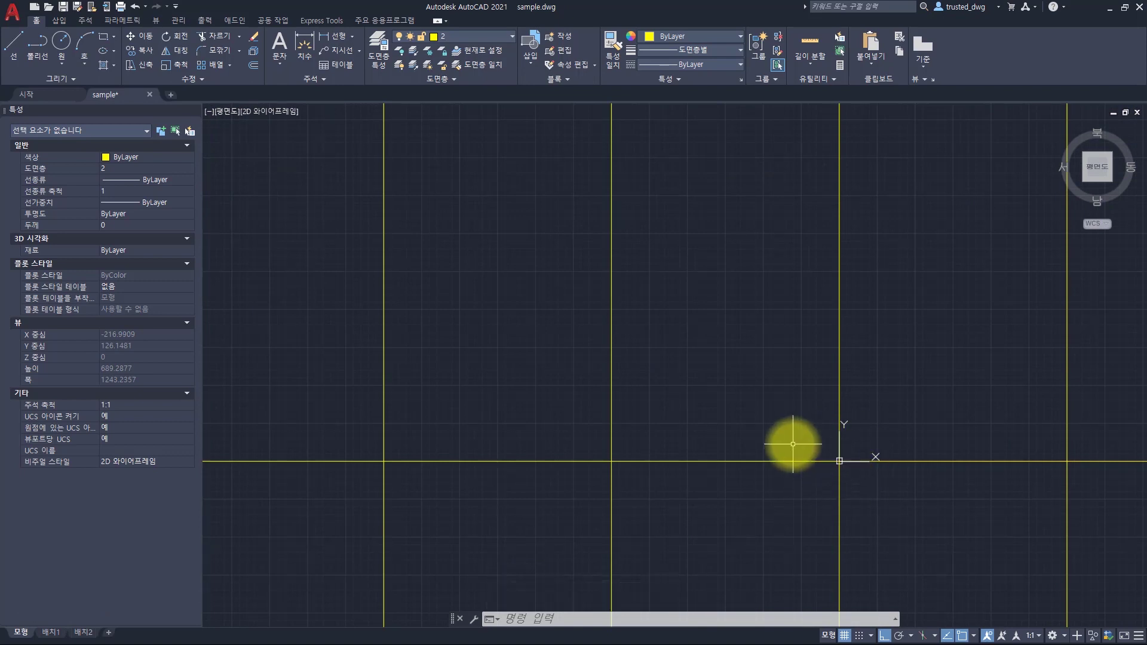
{"action": "key", "text": "alt+Tab"}
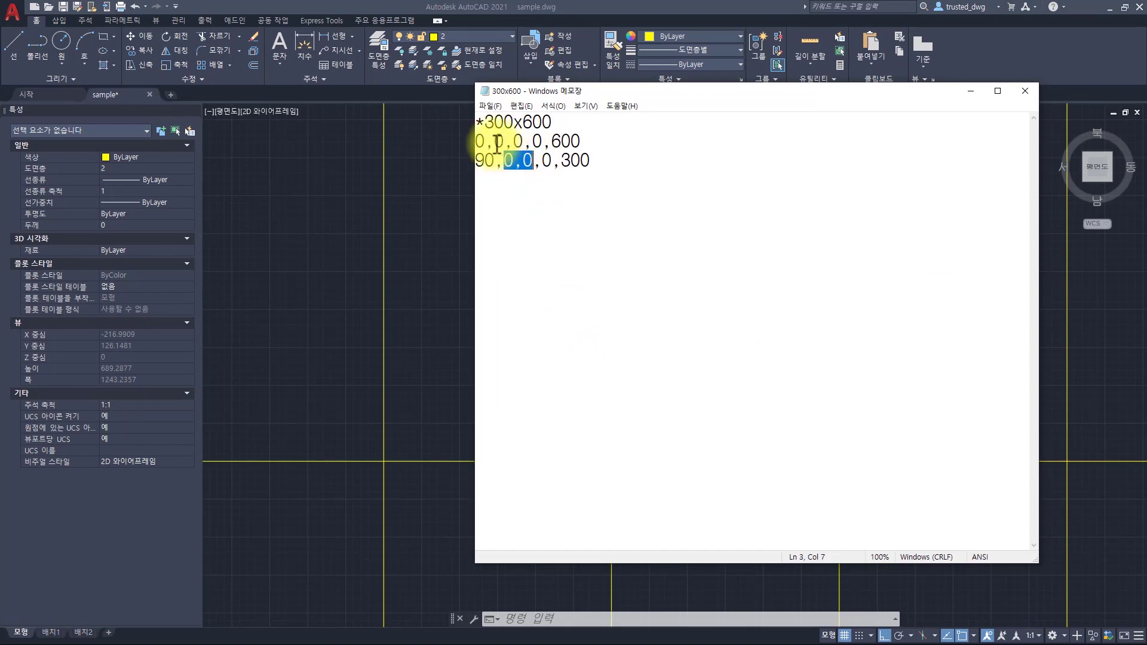
{"action": "left_click_drag", "start_coordinate": [532, 163], "coordinate": [533, 163]}
{"action": "key", "text": "alt+Tab"}
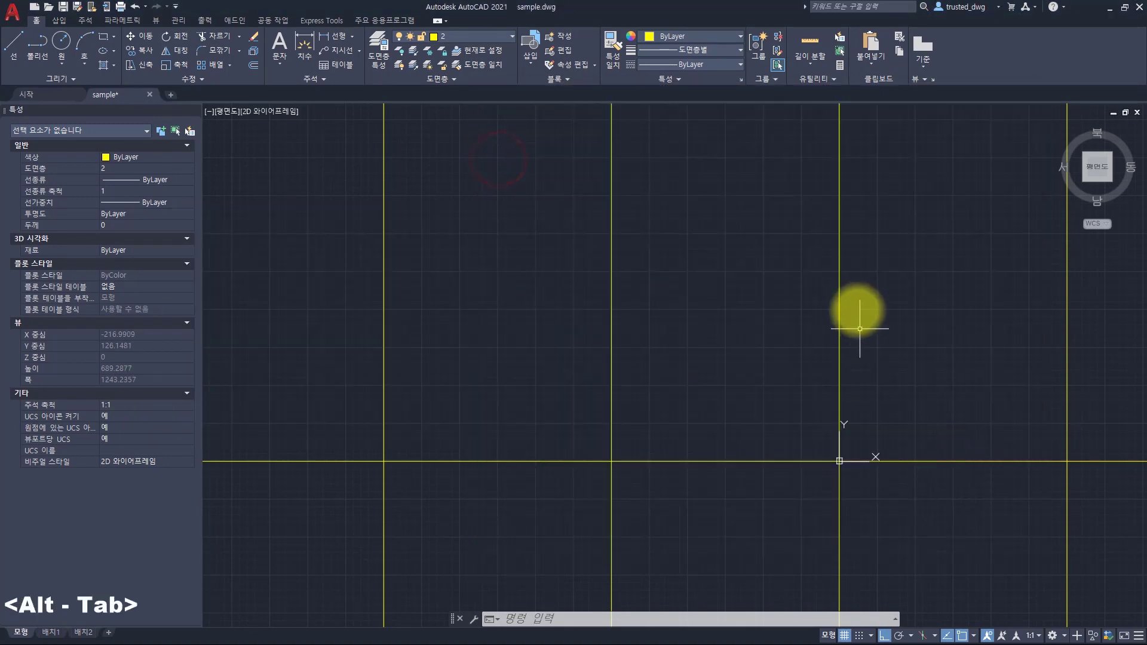
Examine in AutoCAD how the hatch grid lines up with the rectangle's edges, the tile samples and the world origin
{"action": "scroll", "coordinate": [648, 331], "scroll_direction": "down", "scroll_amount": 6}
{"action": "scroll", "coordinate": [648, 332], "scroll_direction": "down", "scroll_amount": 4}
{"action": "middle_click_drag", "start_coordinate": [500, 305], "coordinate": [736, 415]}
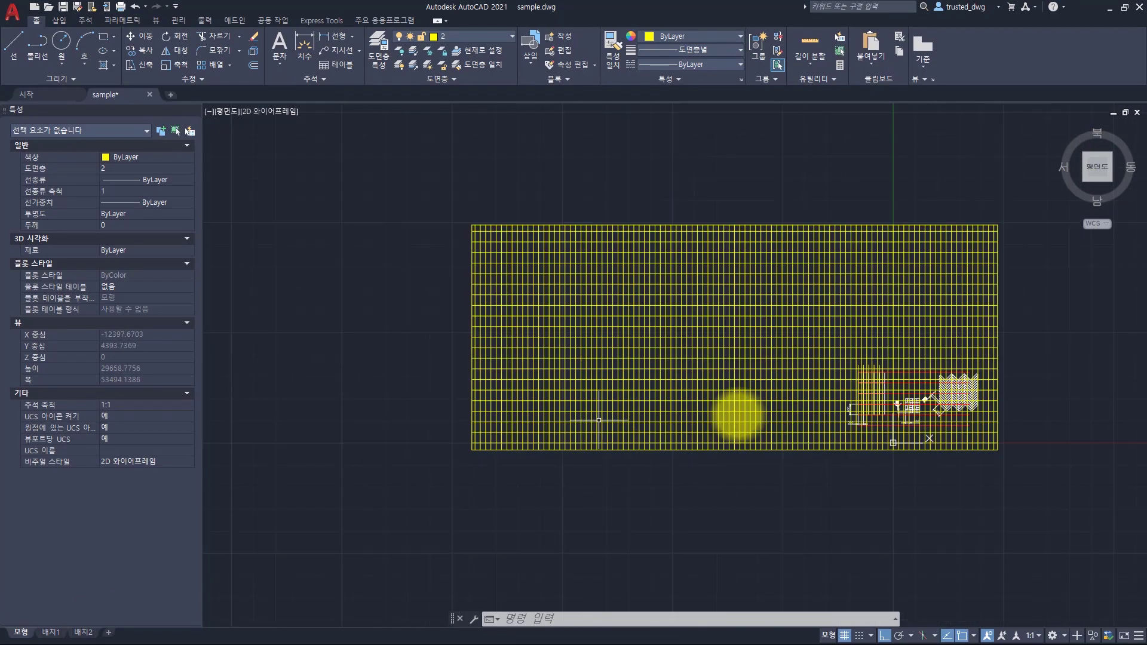
{"action": "scroll", "coordinate": [678, 405], "scroll_direction": "up", "scroll_amount": 2}
{"action": "middle_click_drag", "start_coordinate": [1074, 418], "coordinate": [887, 417]}
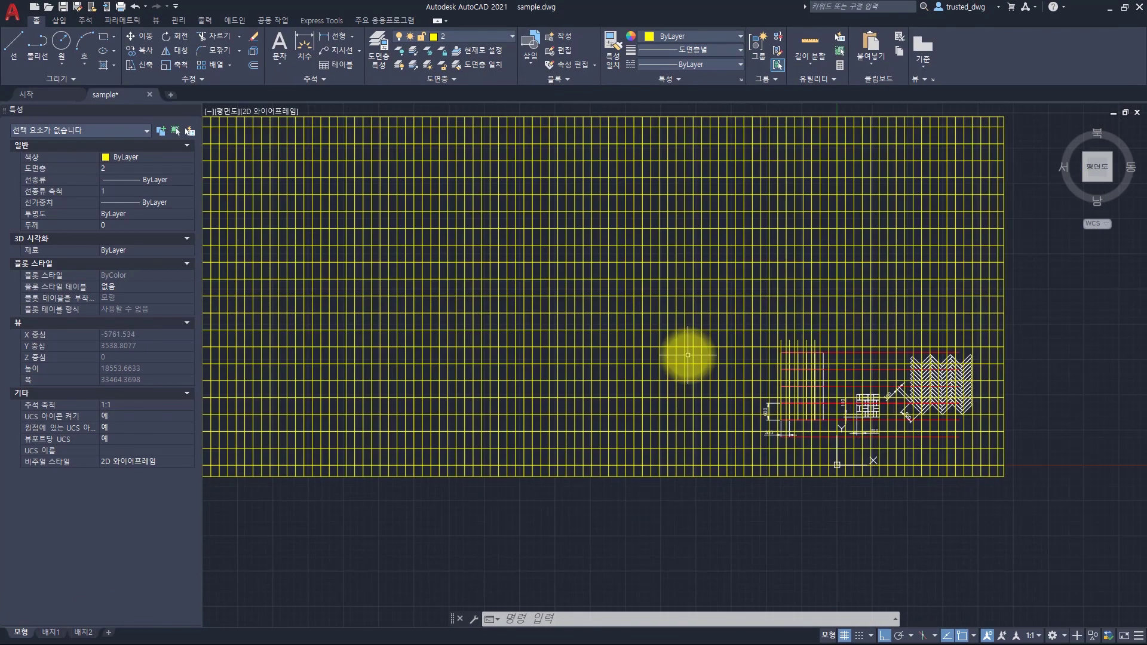
{"action": "scroll", "coordinate": [833, 478], "scroll_direction": "up", "scroll_amount": 4}
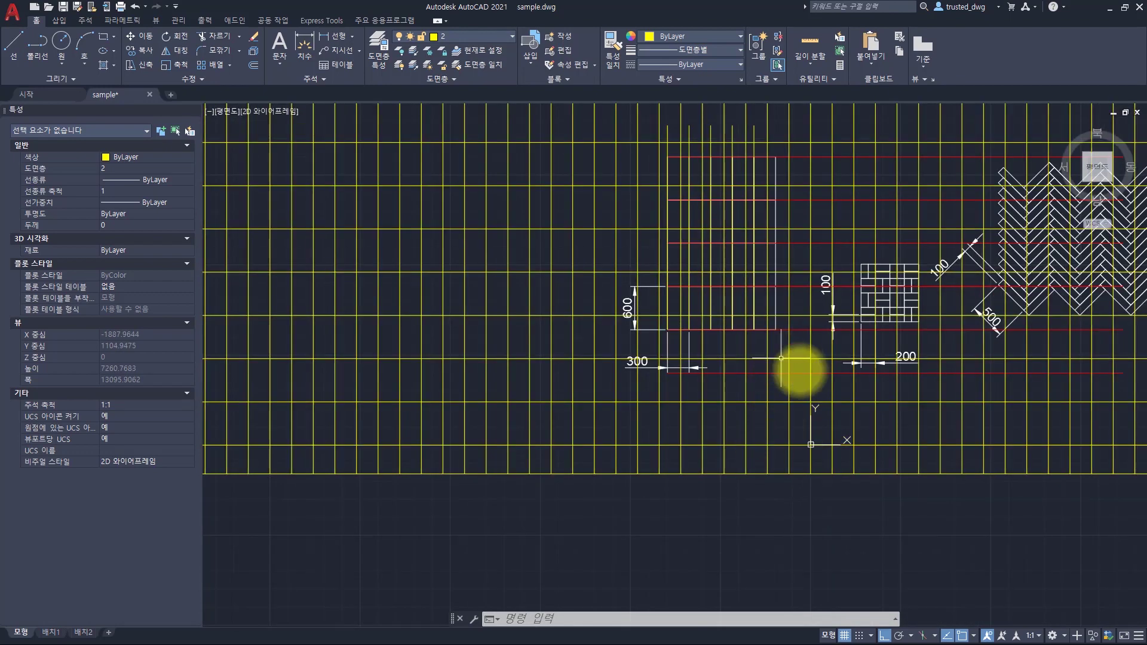
{"action": "scroll", "coordinate": [717, 440], "scroll_direction": "down", "scroll_amount": 4}
{"action": "scroll", "coordinate": [396, 388], "scroll_direction": "down", "scroll_amount": 1}
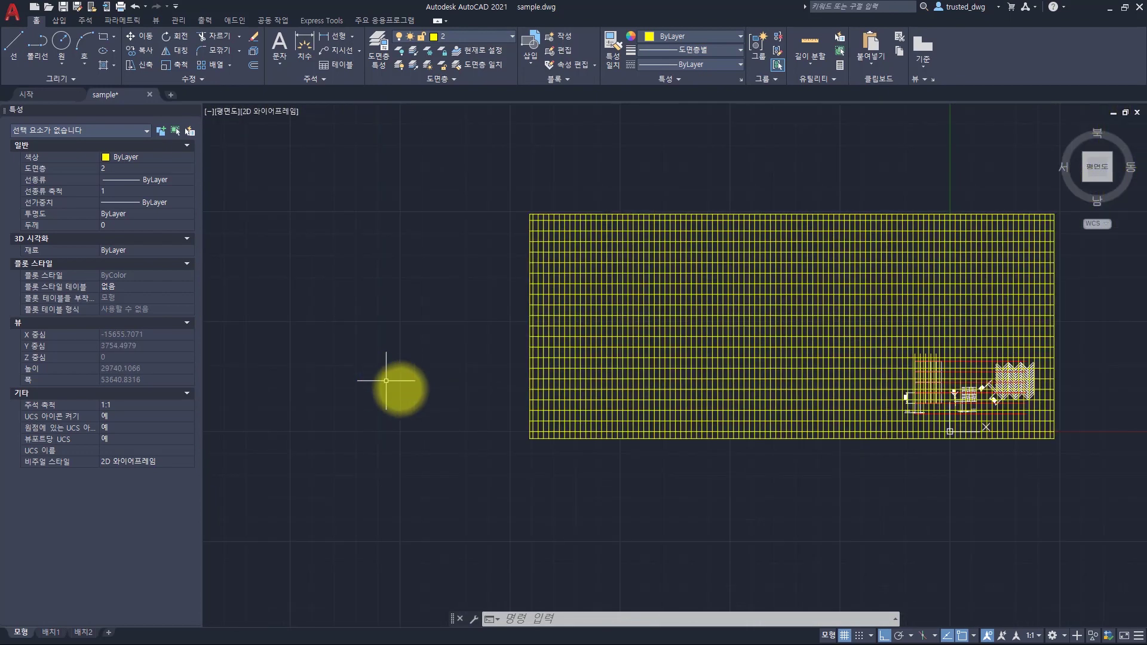
Set the hatch origin to the rectangle's lower-left corner
{"action": "scroll", "coordinate": [529, 450], "scroll_direction": "up", "scroll_amount": 7}
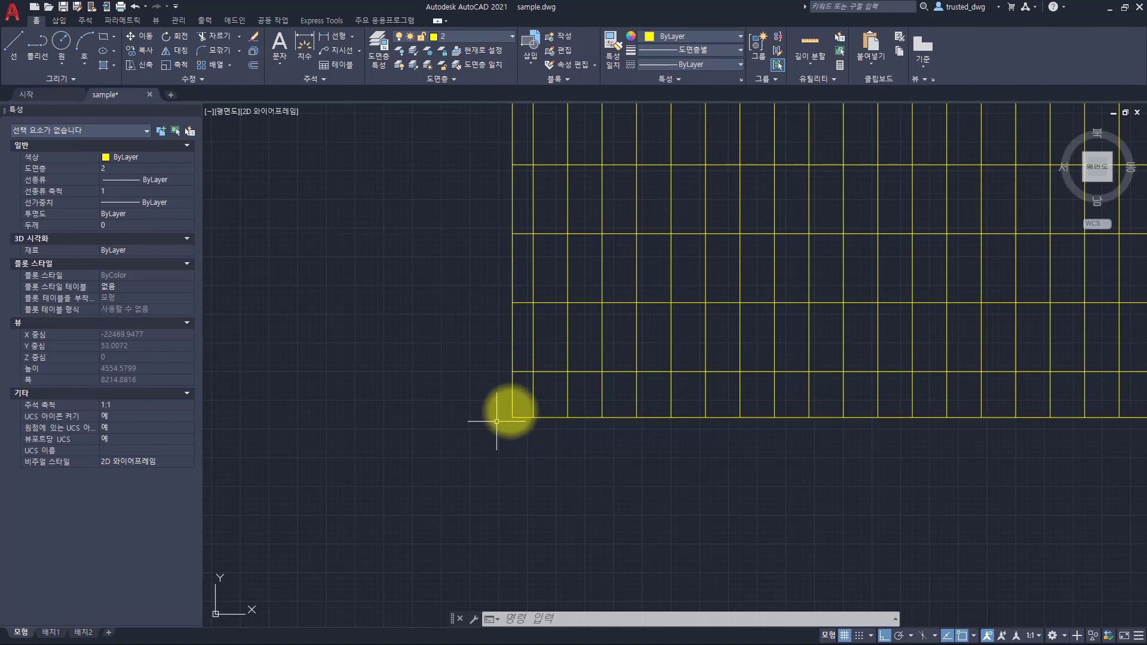
{"action": "left_click", "coordinate": [621, 363]}
{"action": "left_click", "coordinate": [561, 323]}
{"action": "left_click", "coordinate": [525, 46]}
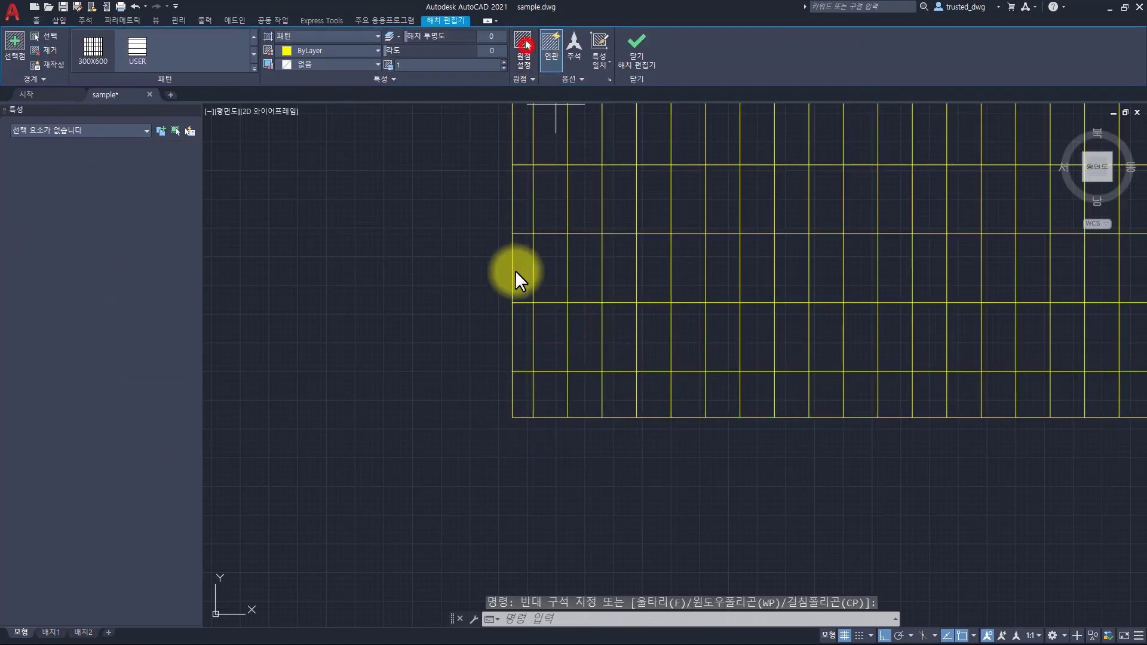
{"action": "left_click", "coordinate": [510, 415]}
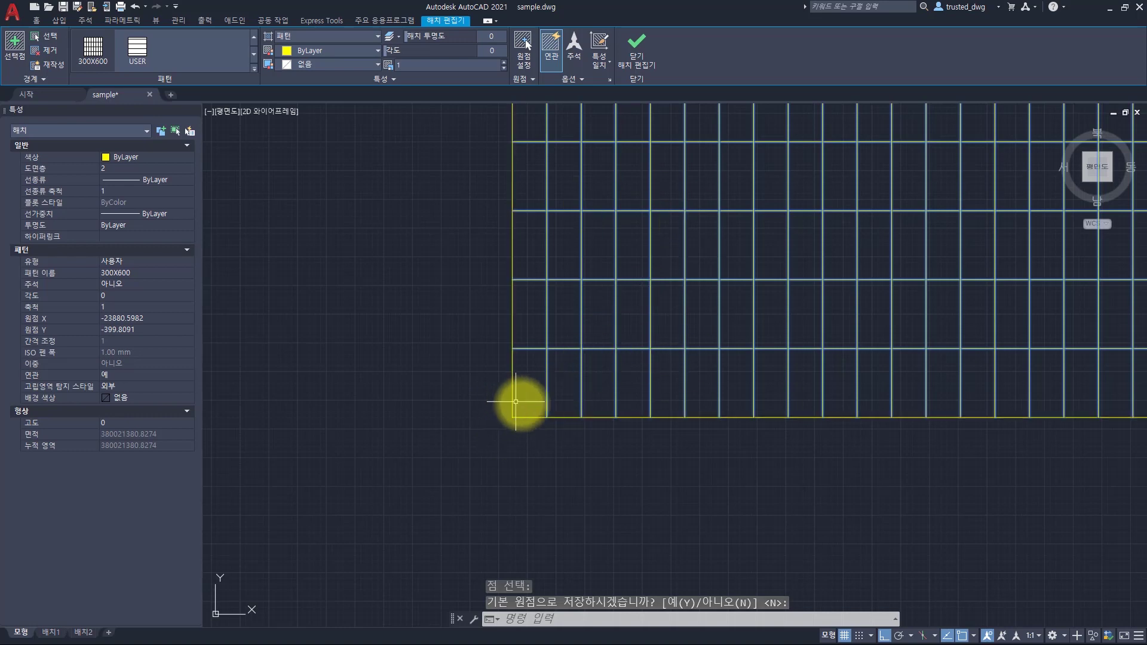
Try two other hatch origins inside the rectangle, then return the origin to its lower-left corner
{"action": "scroll", "coordinate": [486, 402], "scroll_direction": "down", "scroll_amount": 5}
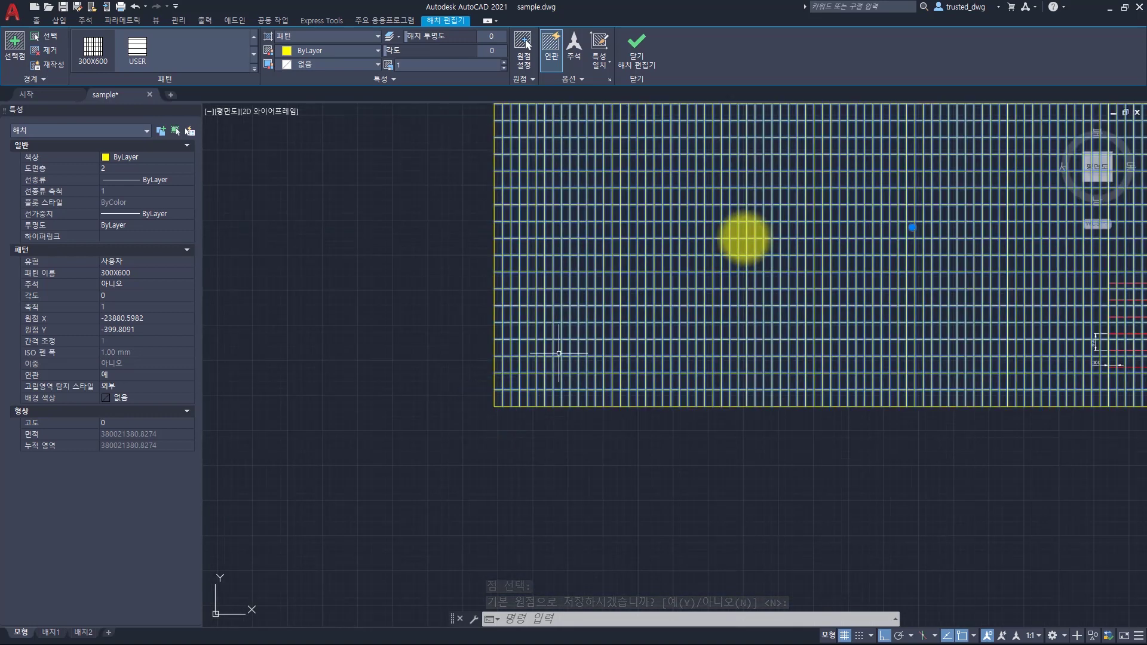
{"action": "middle_click_drag", "start_coordinate": [731, 235], "coordinate": [668, 309]}
{"action": "left_click", "coordinate": [515, 50]}
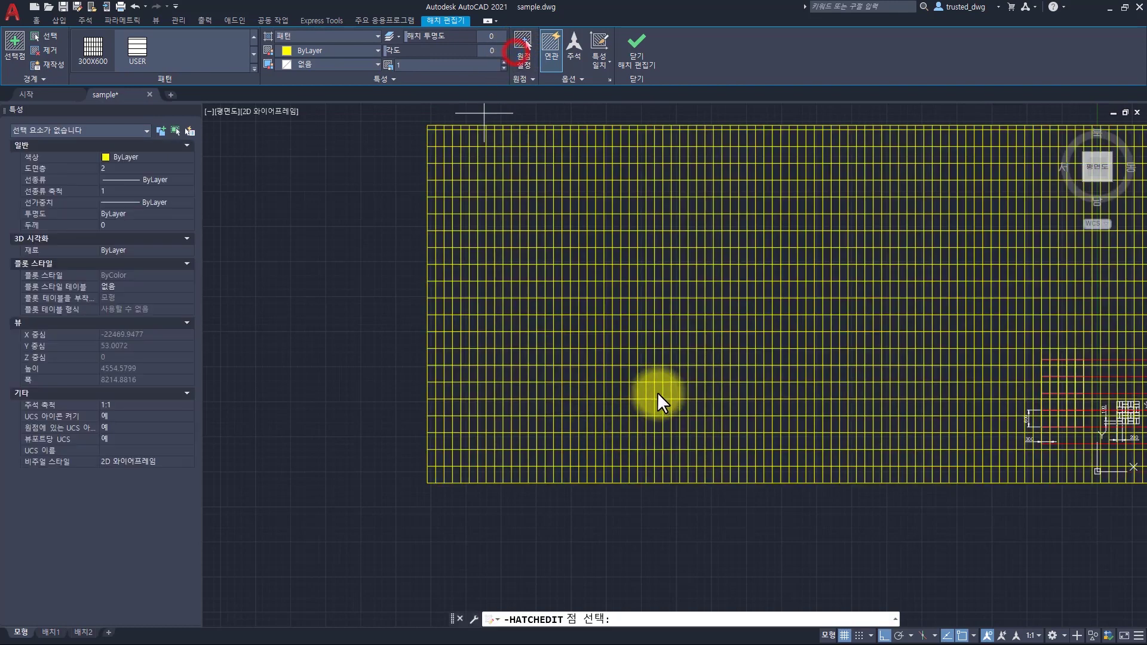
{"action": "left_click", "coordinate": [678, 279]}
{"action": "left_click", "coordinate": [529, 41]}
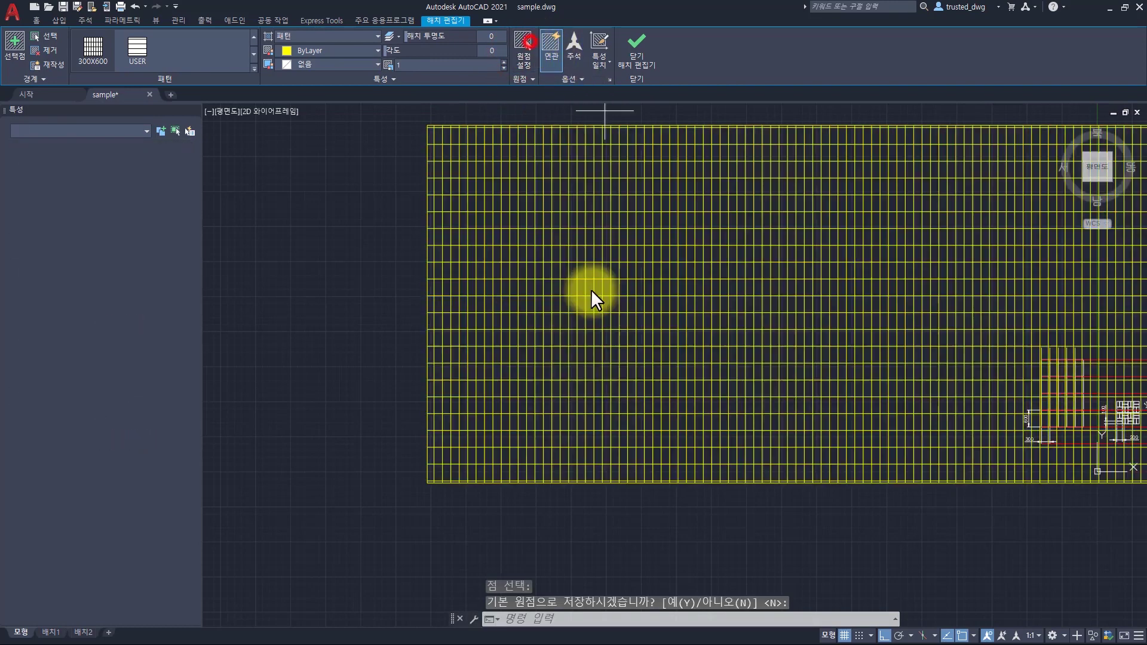
{"action": "left_click", "coordinate": [563, 233]}
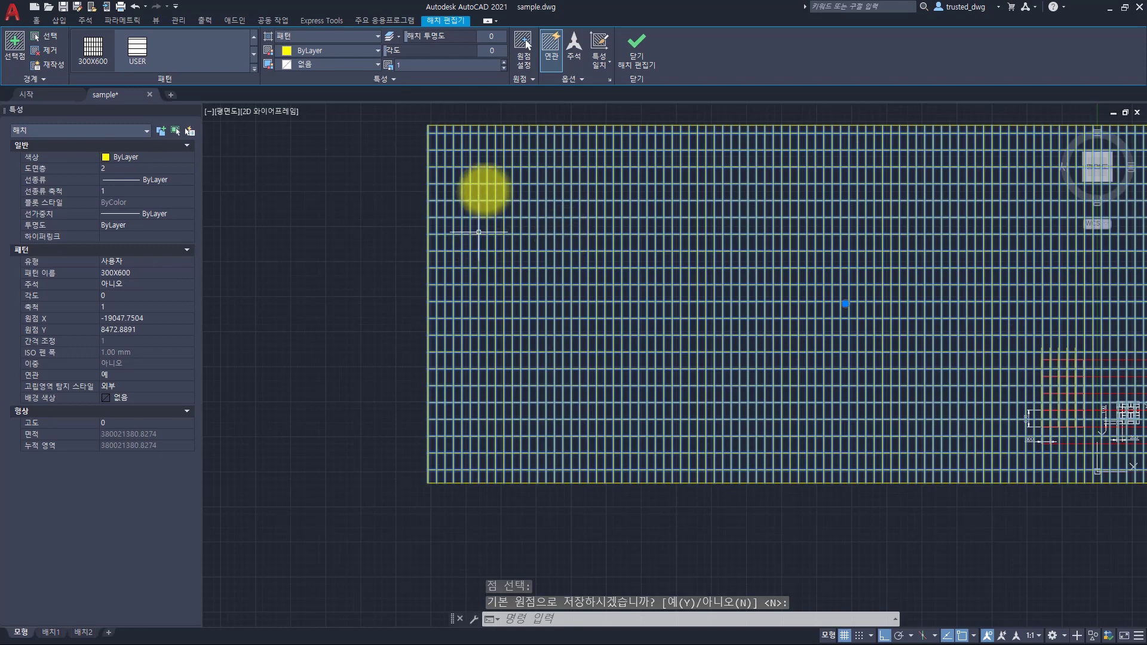
{"action": "left_click", "coordinate": [524, 42]}
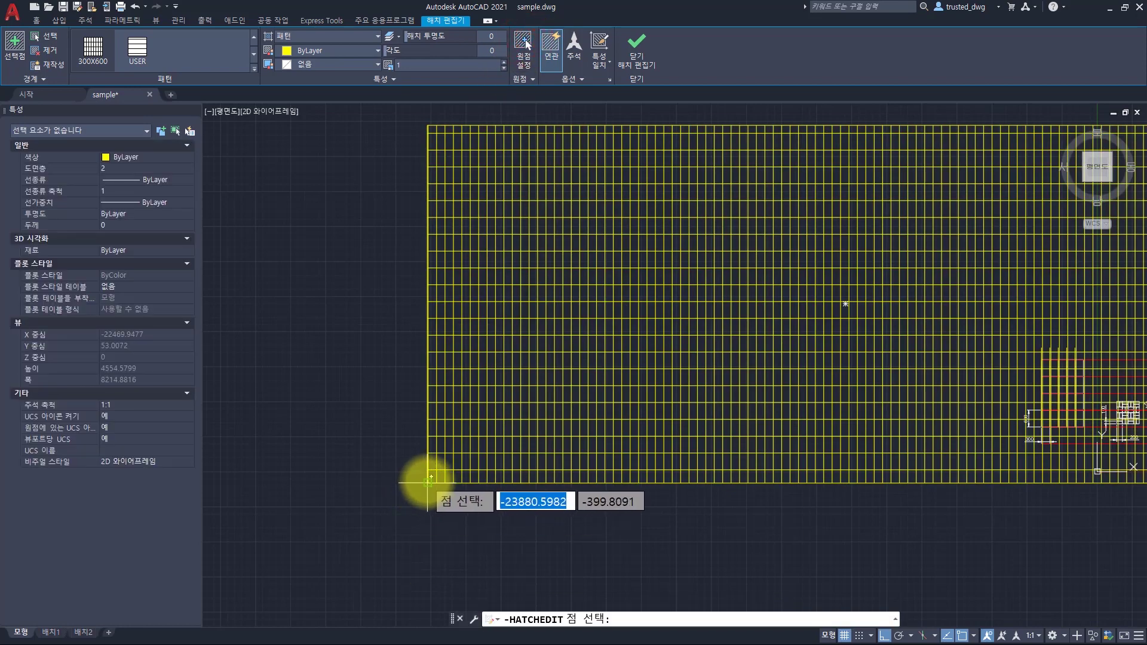
{"action": "left_click", "coordinate": [427, 481]}
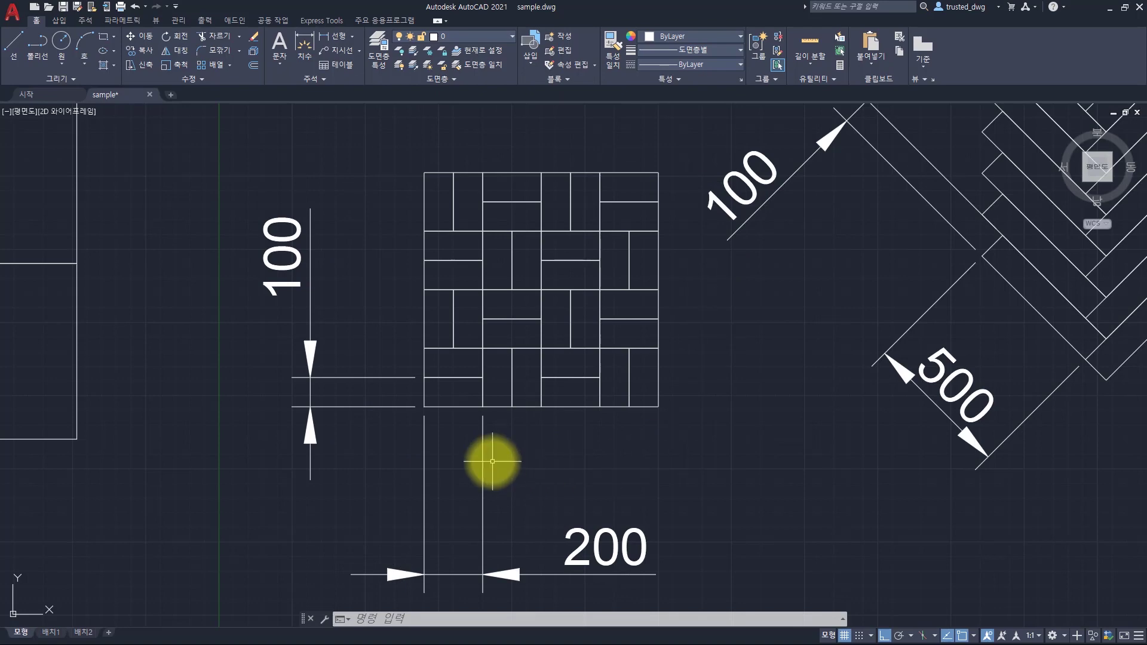
Set the UCS origin at the basket-weave sample's lower-left corner, with X along its bottom edge and Y along its left edge
{"action": "key", "text": "BackSpace"}
{"action": "key", "text": "Return"}
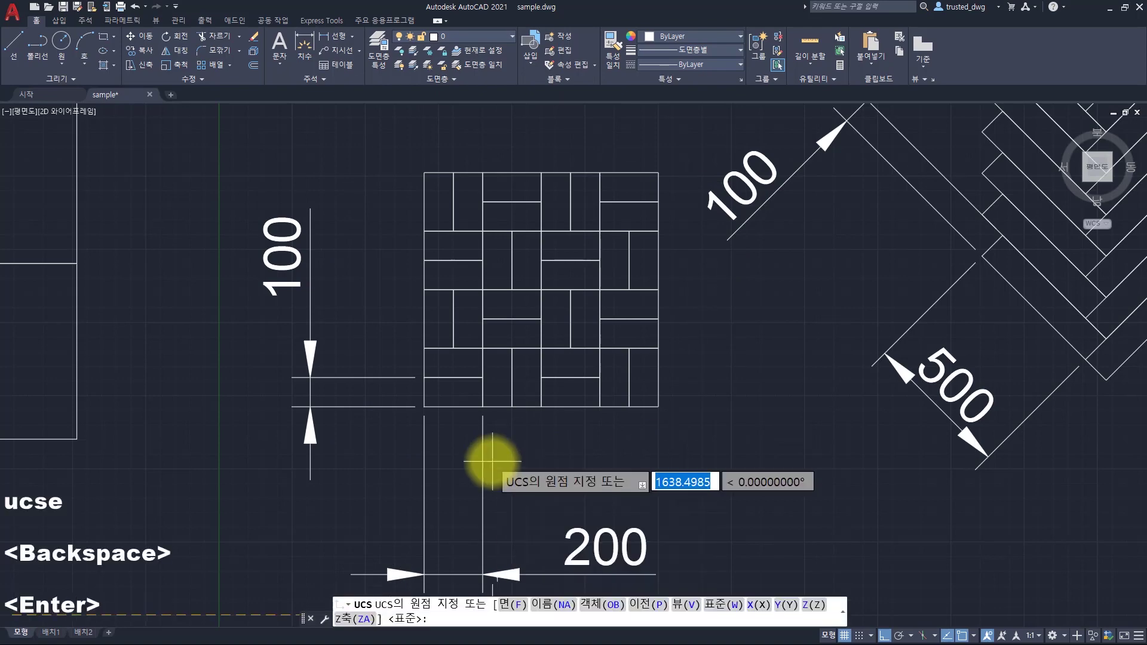
{"action": "left_click", "coordinate": [424, 407]}
{"action": "left_click", "coordinate": [479, 409]}
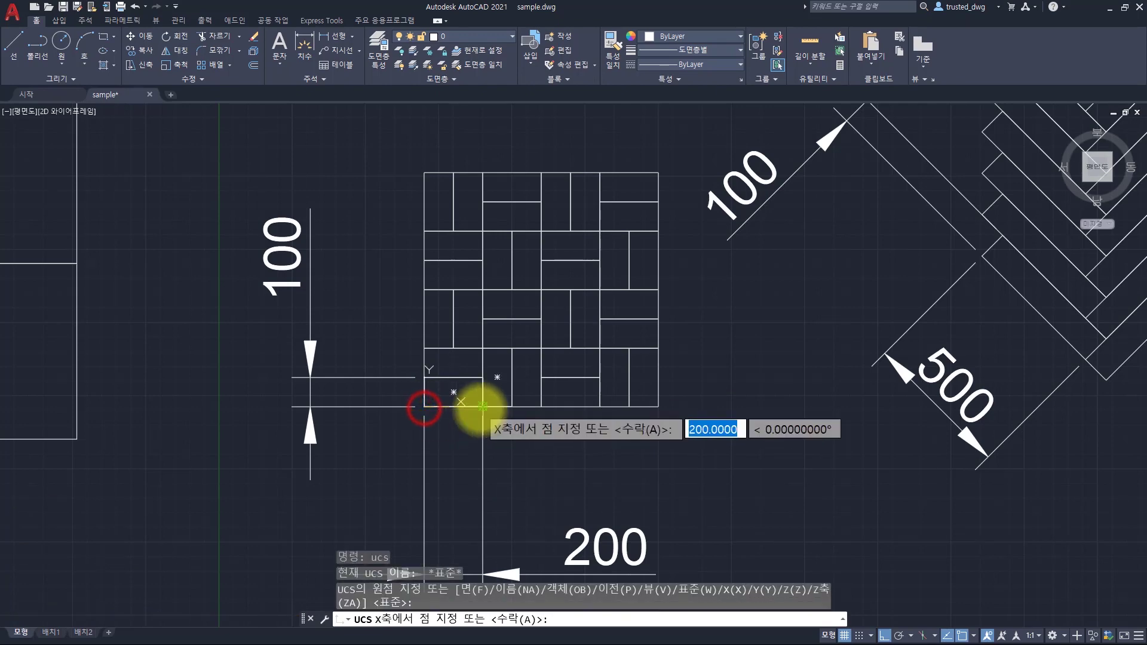
{"action": "left_click", "coordinate": [423, 227]}
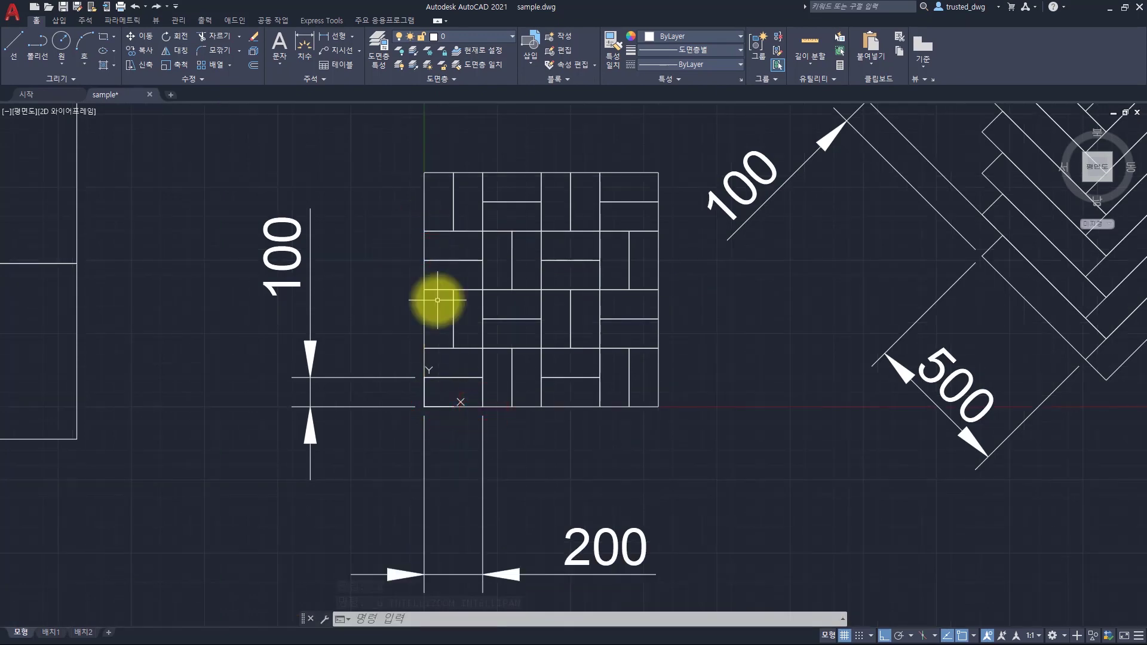
{"action": "key", "text": "Escape"}
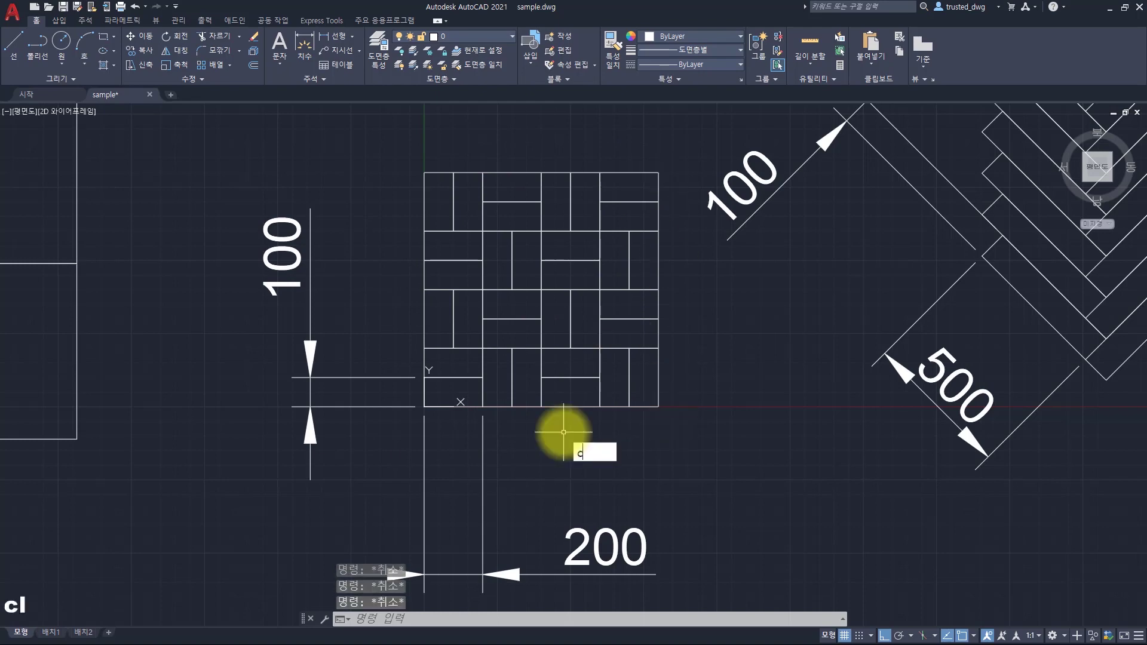
Make layer 1 current and draw a horizontal line from the basket-weave sample's upper-left corner, extending past its right edge
{"action": "type", "text": "layer"}
{"action": "key", "text": "Return"}
{"action": "type", "text": "1"}
{"action": "key", "text": "Return"}
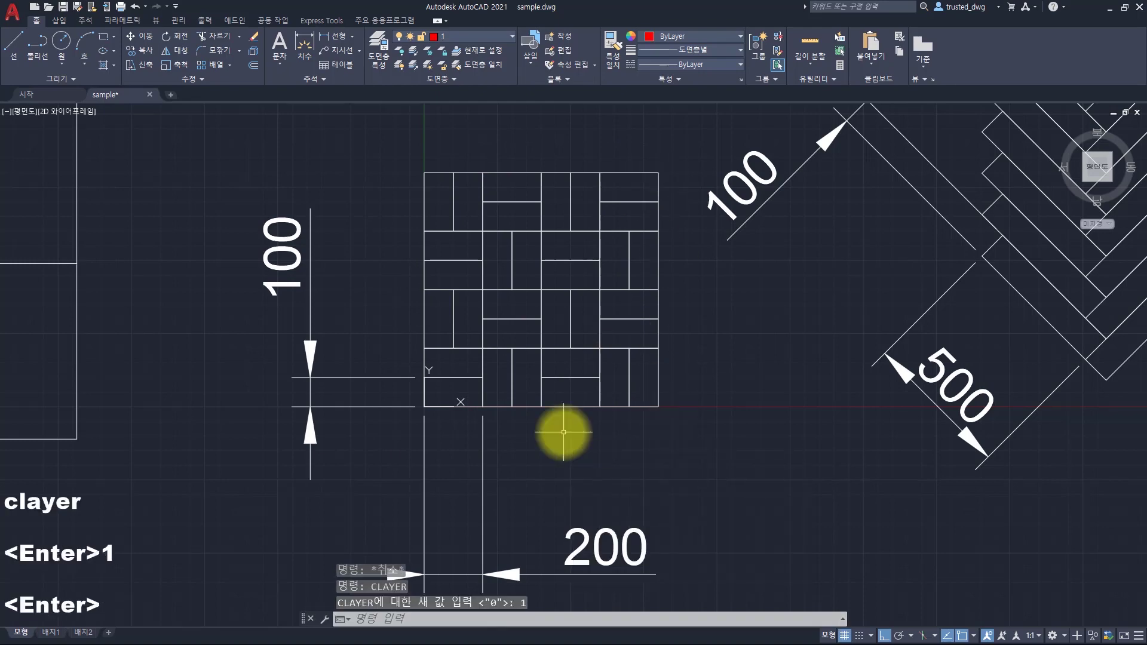
{"action": "type", "text": "l"}
{"action": "key", "text": "space"}
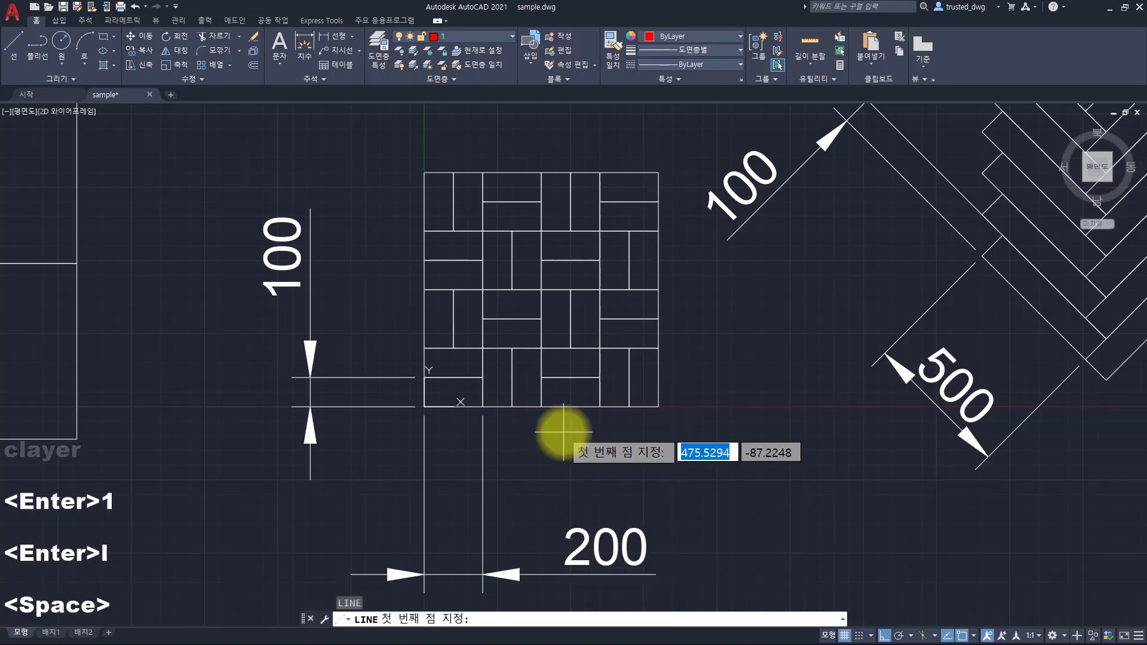
{"action": "left_click", "coordinate": [421, 173]}
{"action": "left_click", "coordinate": [973, 341]}
{"action": "key", "text": "space"}
Copy the horizontal line down onto the four other row boundaries of the basket-weave sample, including its bottom edge
{"action": "left_click", "coordinate": [681, 156]}
{"action": "type", "text": "c"}
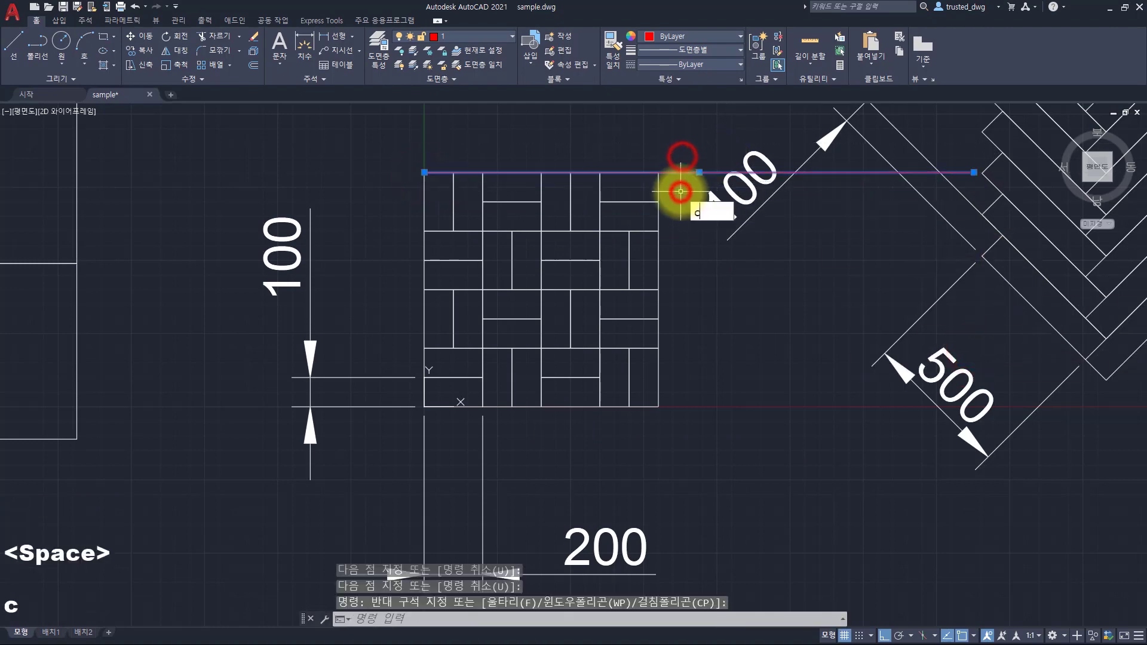
{"action": "type", "text": "p"}
{"action": "key", "text": "space"}
{"action": "left_click", "coordinate": [657, 173]}
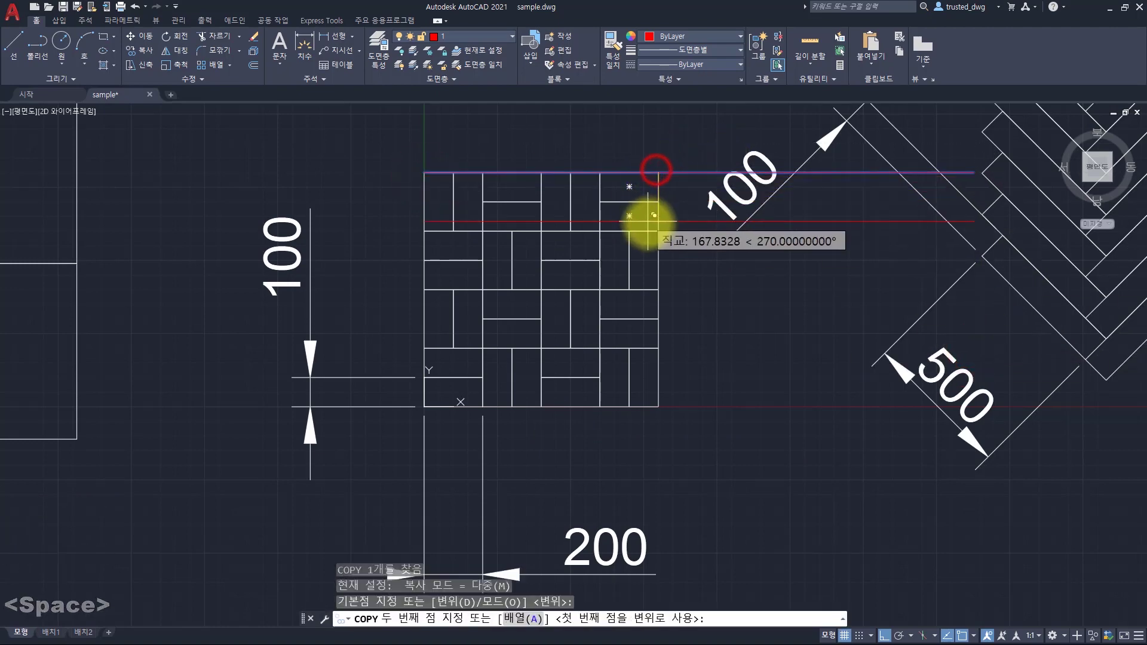
{"action": "left_click", "coordinate": [657, 232]}
{"action": "left_click", "coordinate": [657, 290]}
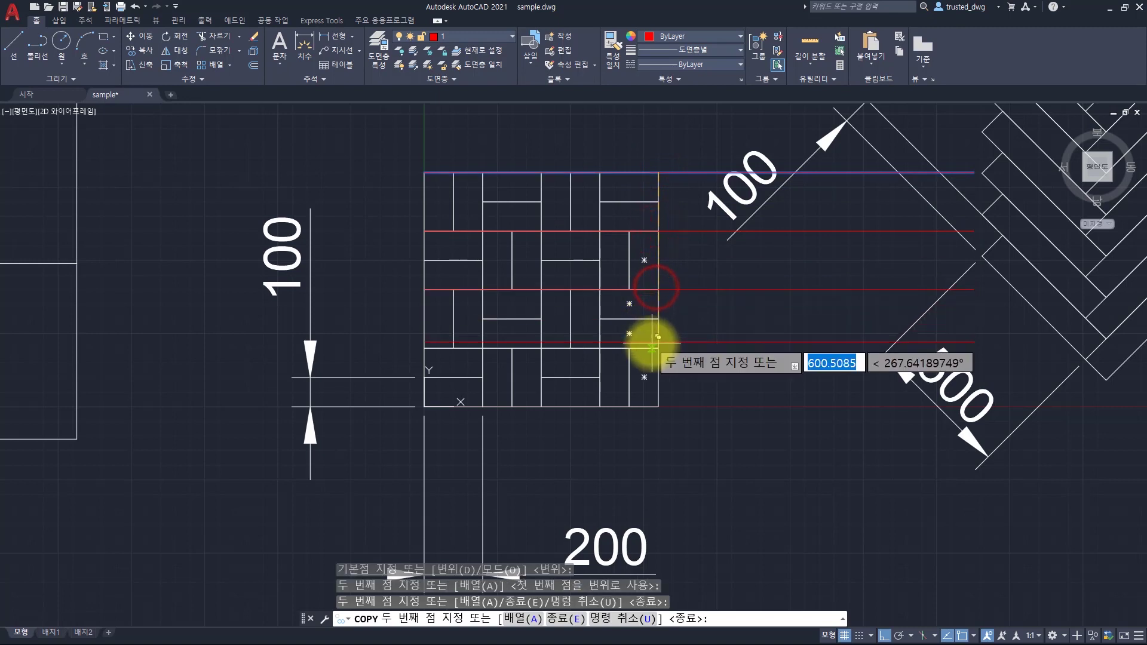
{"action": "left_click", "coordinate": [657, 345]}
{"action": "left_click", "coordinate": [657, 407]}
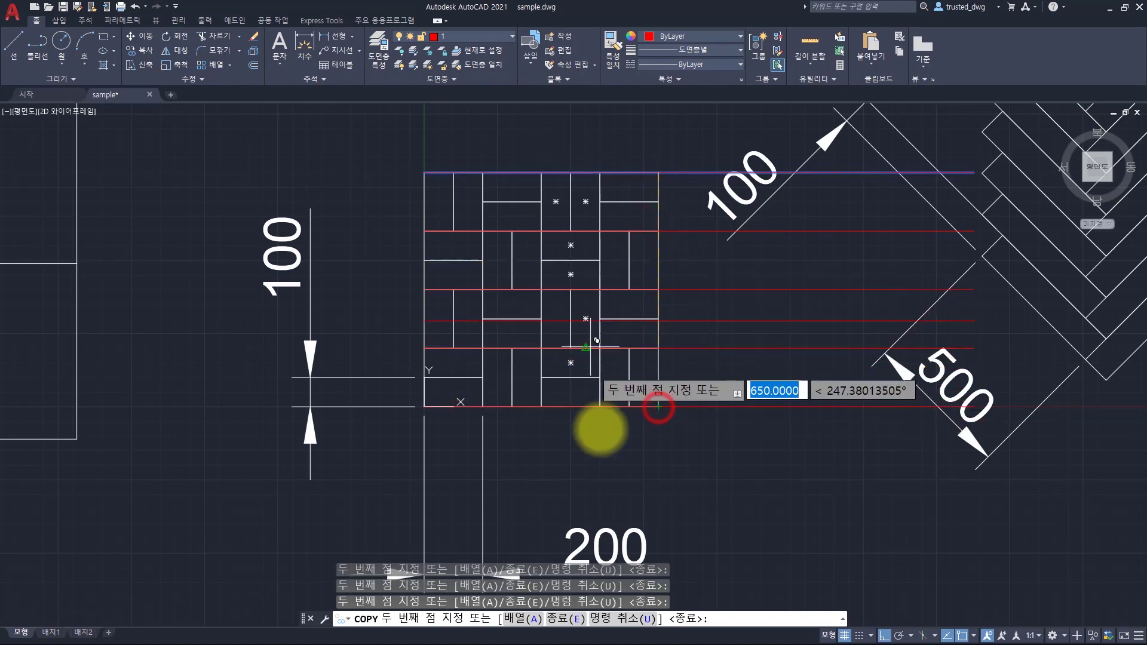
{"action": "key", "text": "Escape"}
{"action": "key", "text": "Escape"}
{"action": "key", "text": "Escape"}
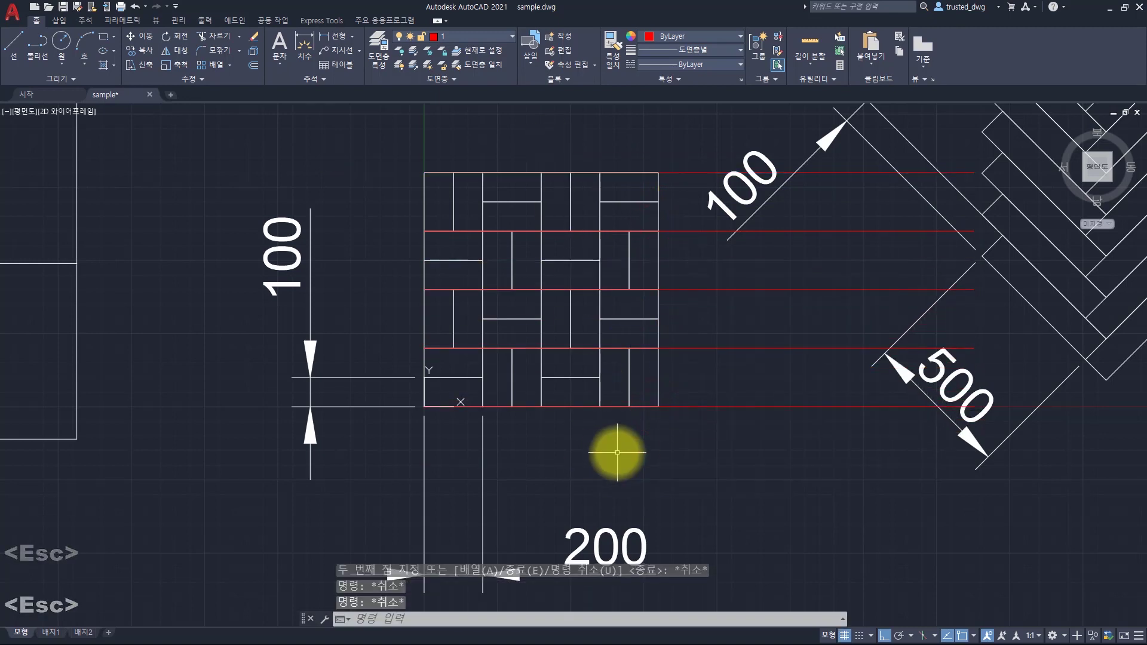
Make layer 2 current and draw a vertical line about 1311 long downward from the sample's upper-left corner
{"action": "type", "text": "clayer"}
{"action": "key", "text": "Return"}
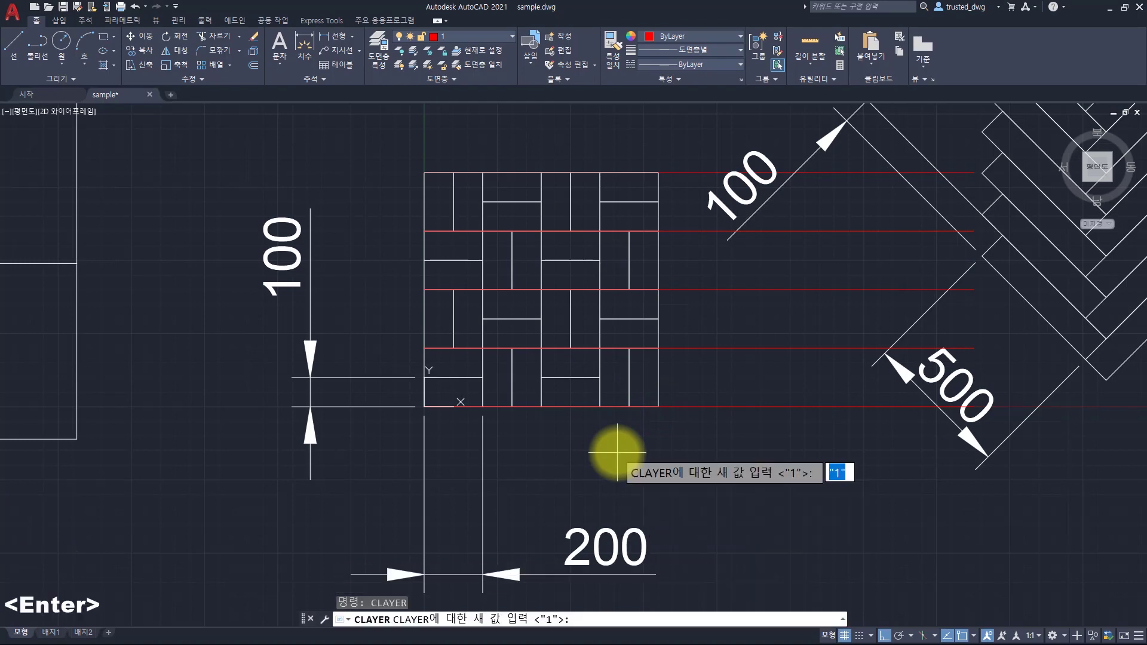
{"action": "type", "text": "2"}
{"action": "key", "text": "Return"}
{"action": "type", "text": "l"}
{"action": "key", "text": "space"}
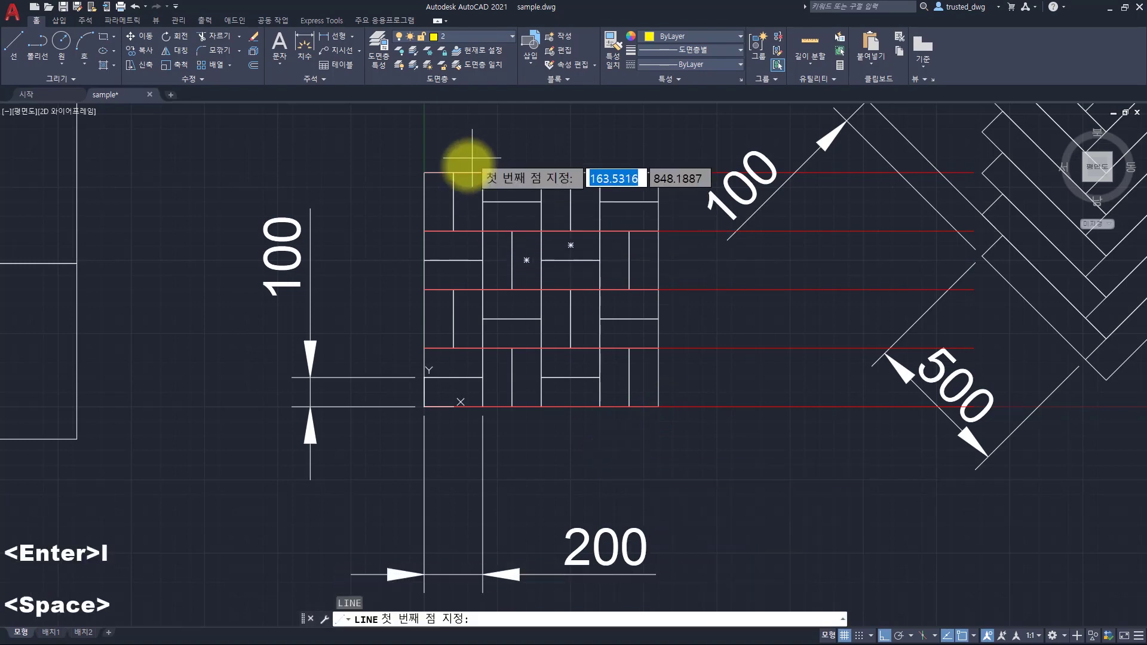
{"action": "left_click", "coordinate": [424, 173]}
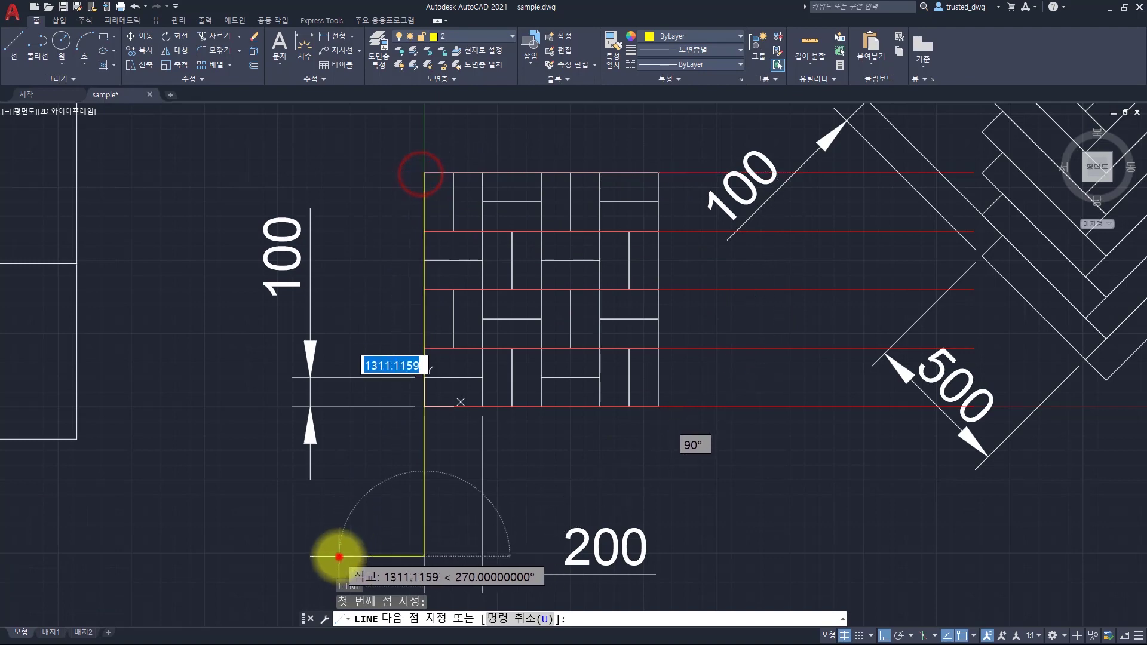
{"action": "left_click", "coordinate": [339, 557]}
{"action": "key", "text": "space"}
Copy the vertical line onto the four other column boundaries of the basket-weave sample, including its right edge
{"action": "left_click", "coordinate": [425, 444]}
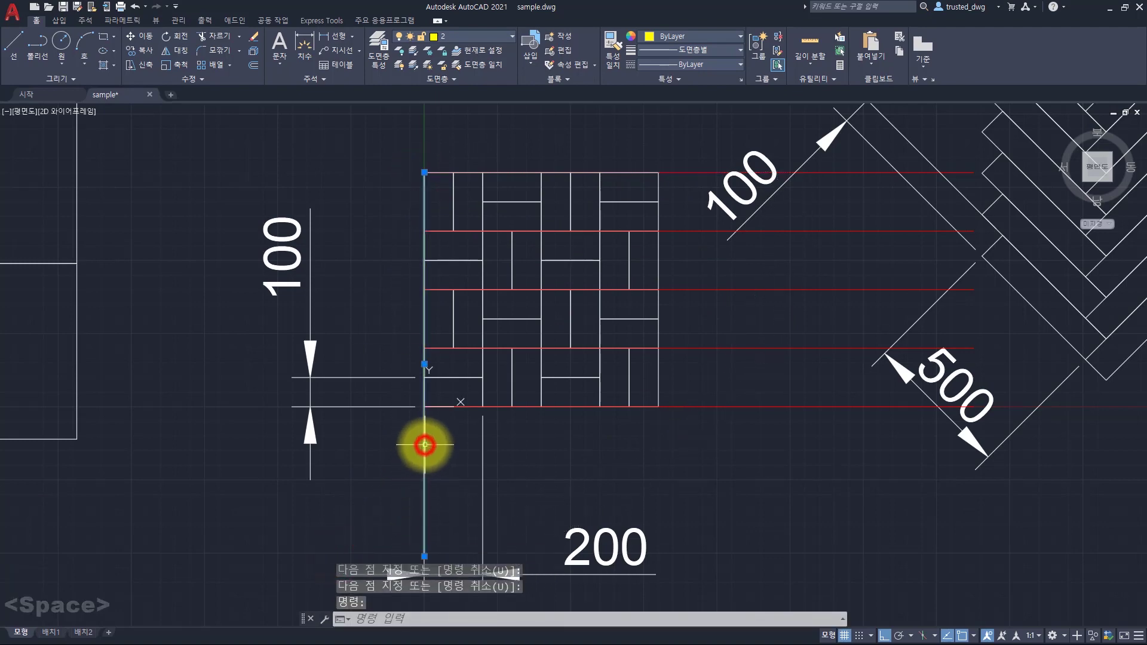
{"action": "type", "text": "cp"}
{"action": "key", "text": "space"}
{"action": "left_click", "coordinate": [424, 173]}
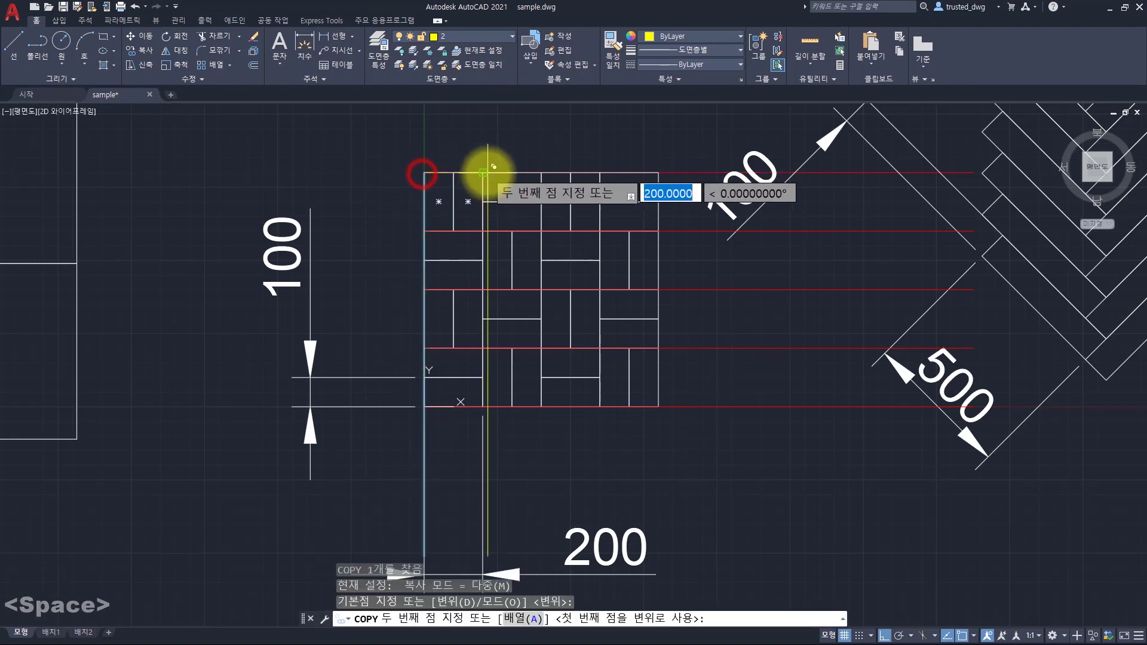
{"action": "left_click", "coordinate": [483, 173]}
{"action": "left_click", "coordinate": [541, 172]}
{"action": "left_click", "coordinate": [600, 172]}
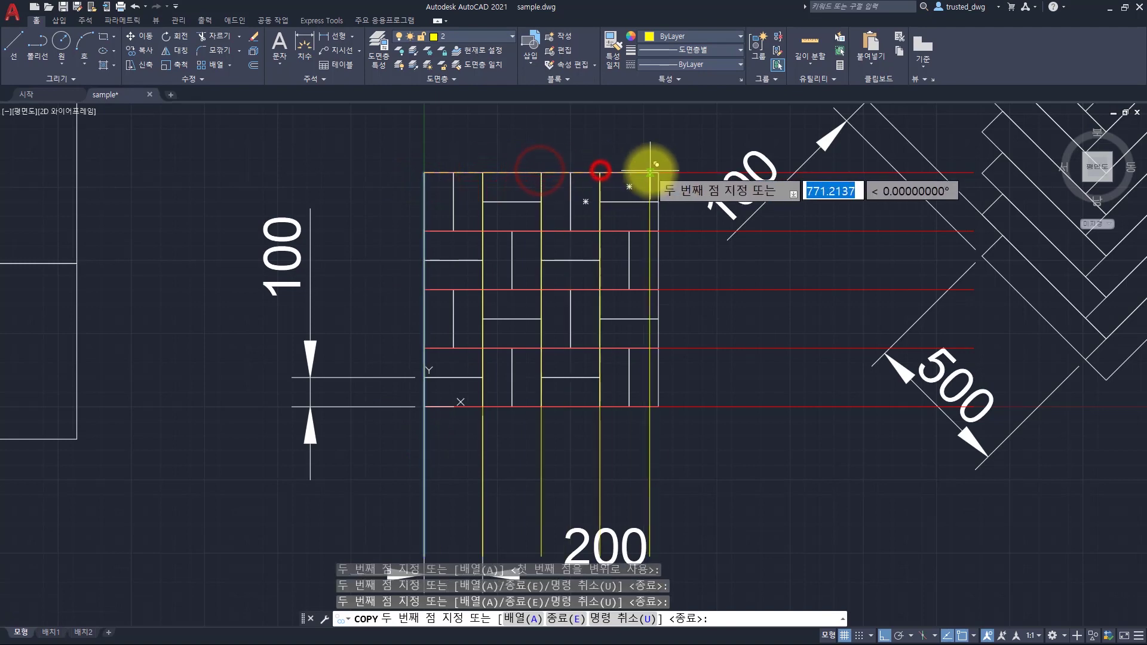
{"action": "left_click", "coordinate": [659, 173]}
{"action": "key", "text": "space"}
{"action": "key", "text": "Escape"}
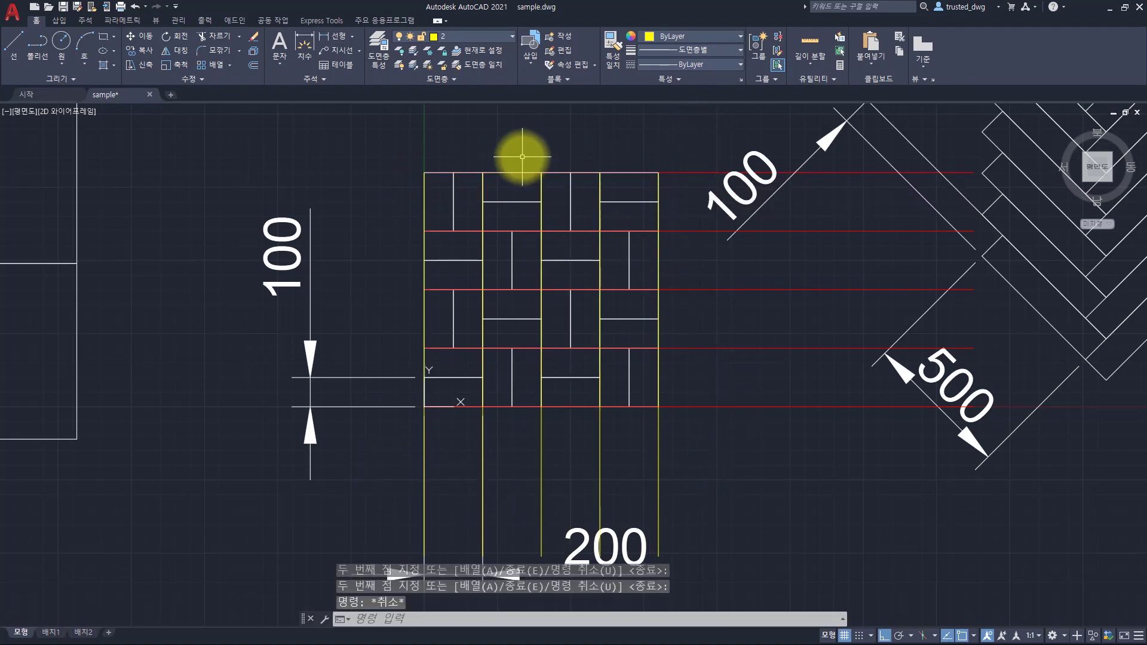
{"action": "key", "text": "Escape"}
{"action": "key", "text": "Escape"}
{"action": "key", "text": "Escape"}
Make layer 1 current and draw four connected 200-long segments across the middle of the sample's second row from the top
{"action": "type", "text": "cl"}
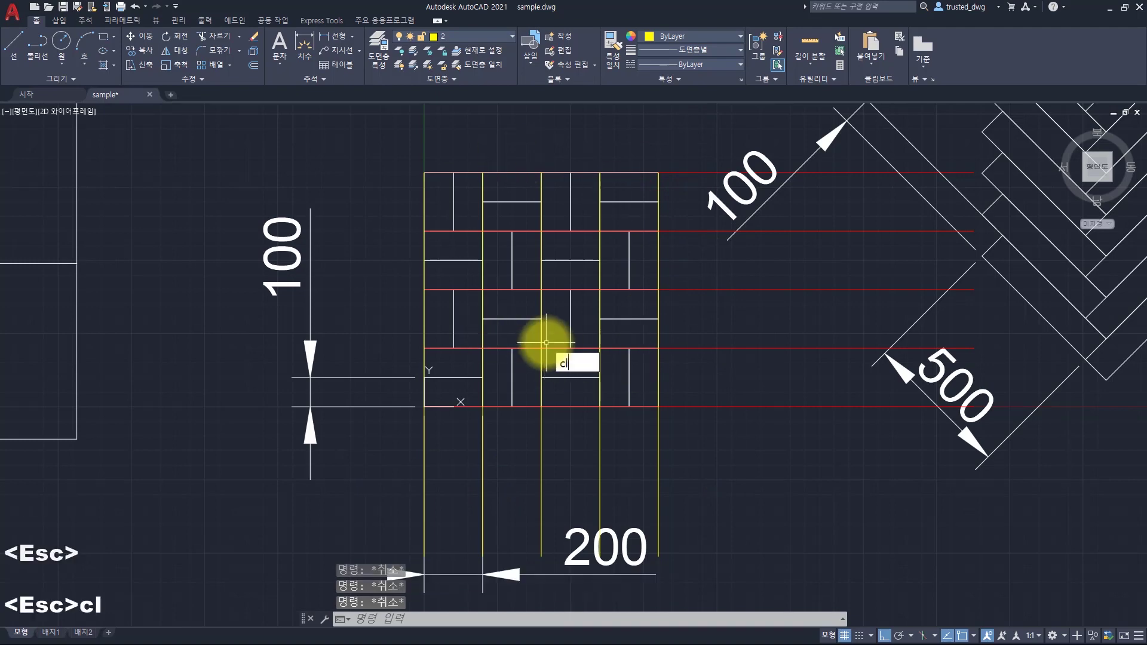
{"action": "type", "text": "ayedr"}
{"action": "key", "text": "Return"}
{"action": "key", "text": "Return"}
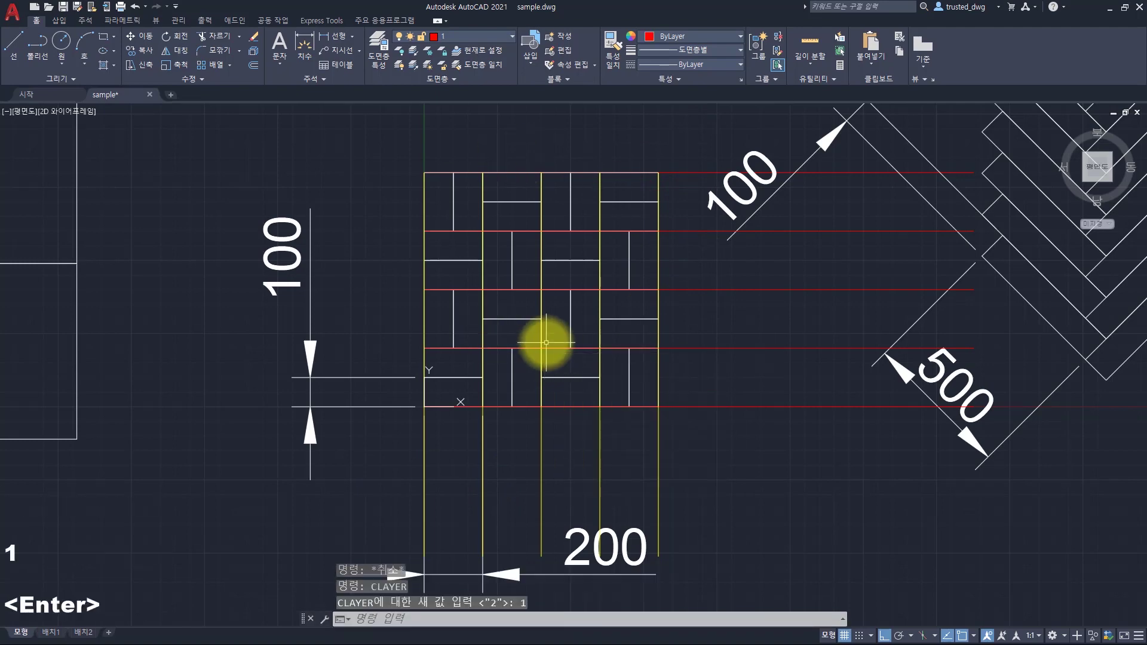
{"action": "type", "text": "l"}
{"action": "key", "text": "space"}
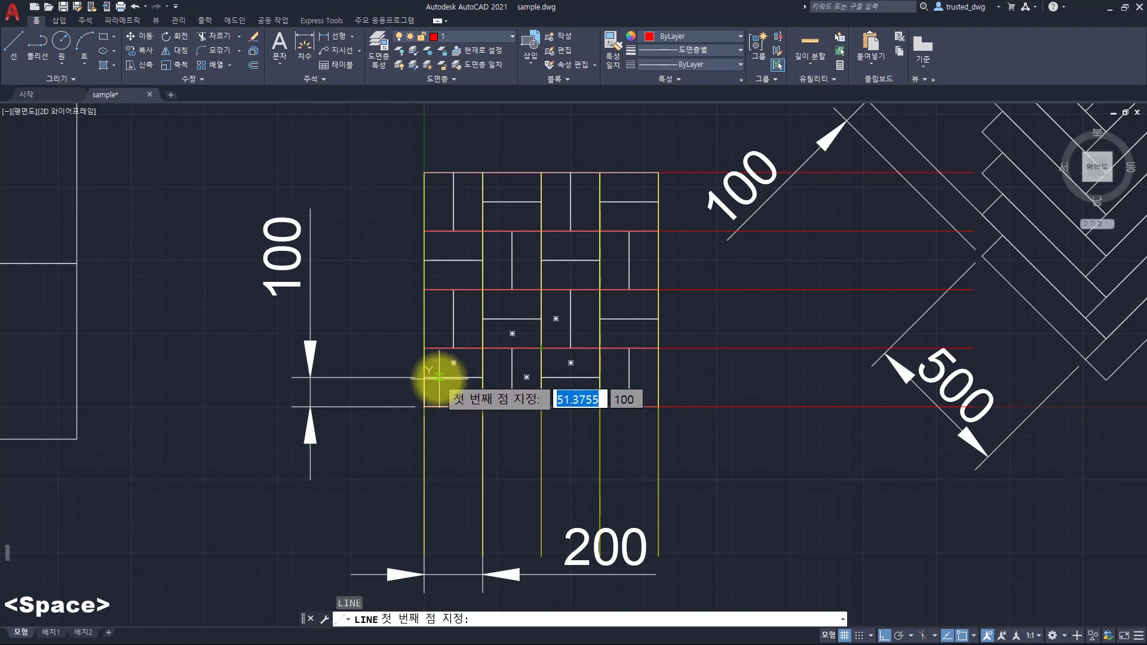
{"action": "key", "text": "Escape"}
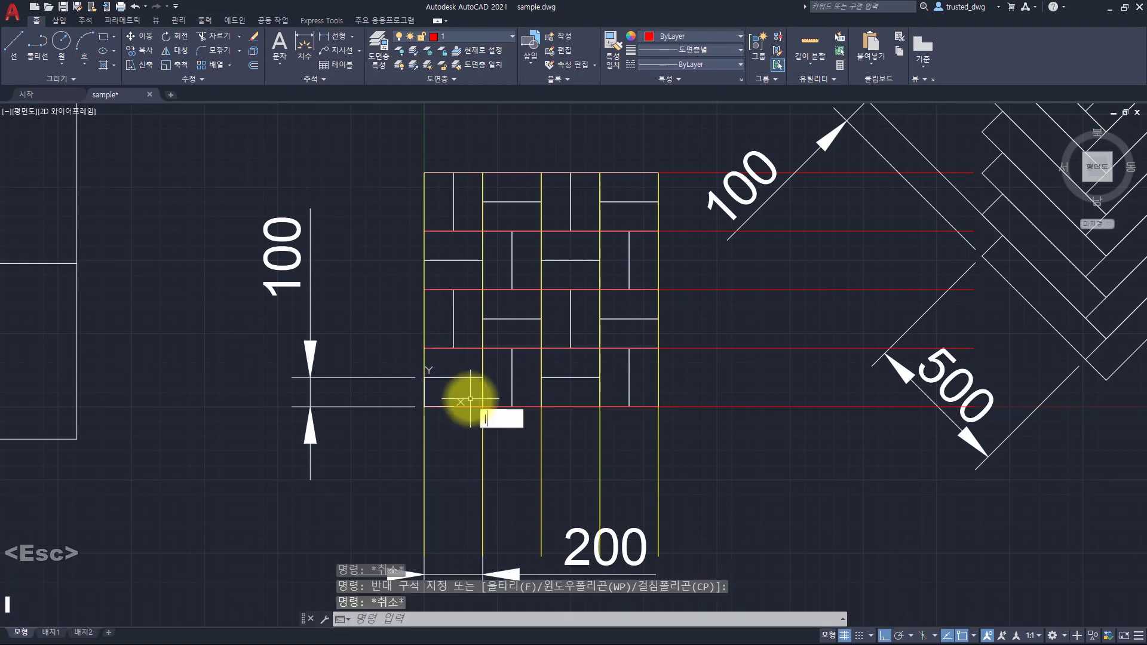
{"action": "key", "text": "space"}
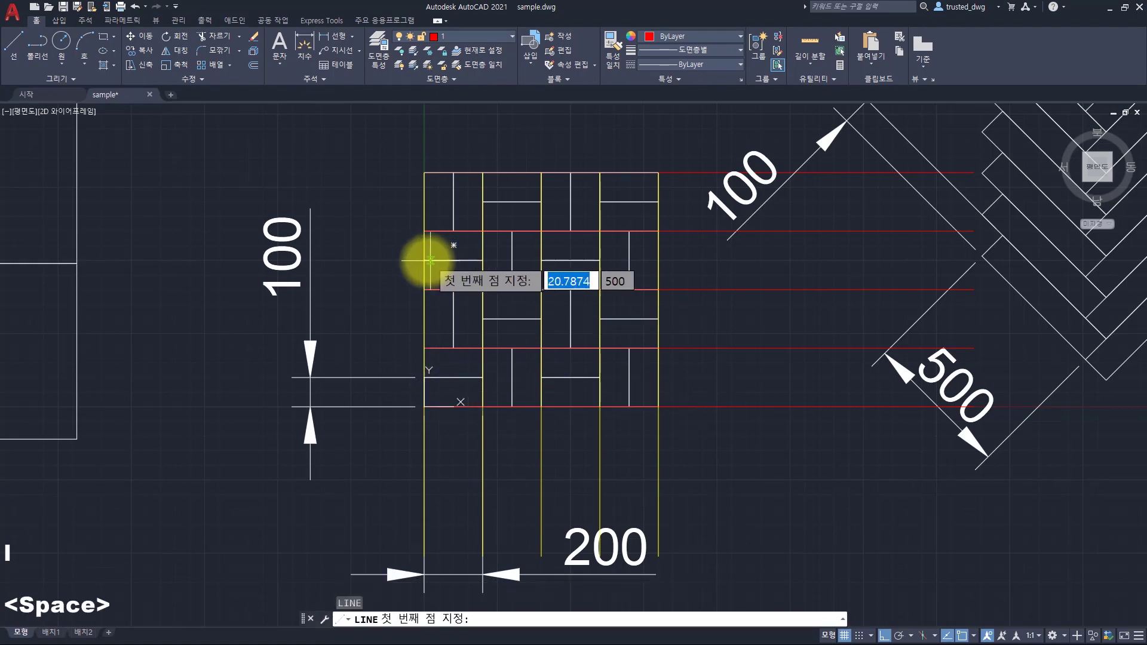
{"action": "left_click", "coordinate": [426, 261]}
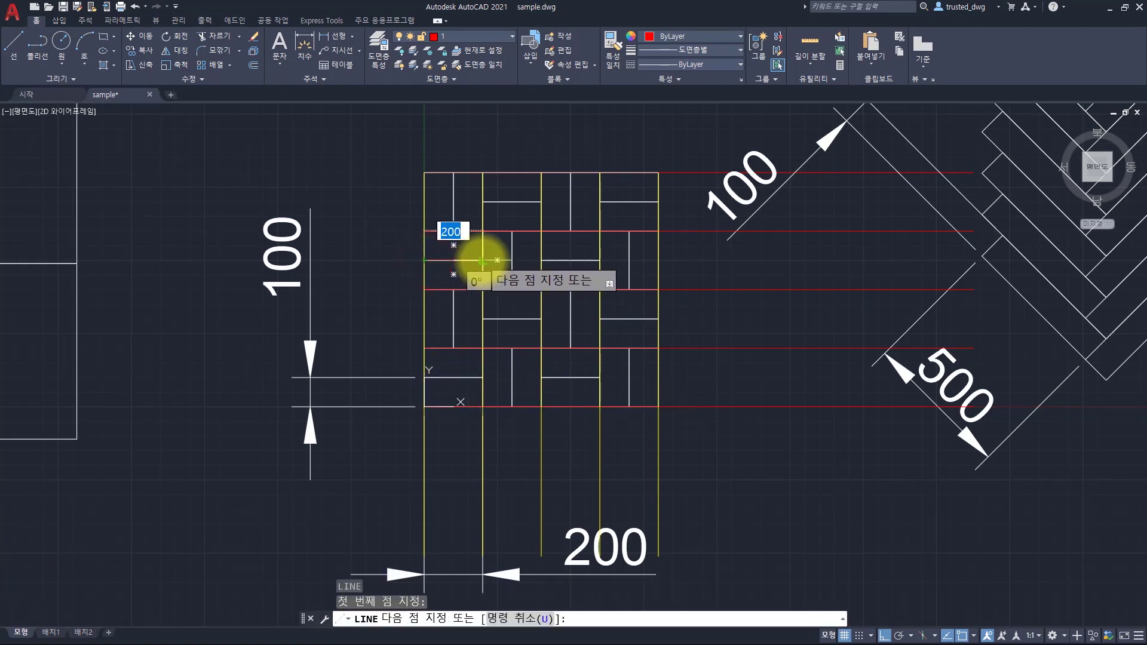
{"action": "left_click", "coordinate": [482, 260]}
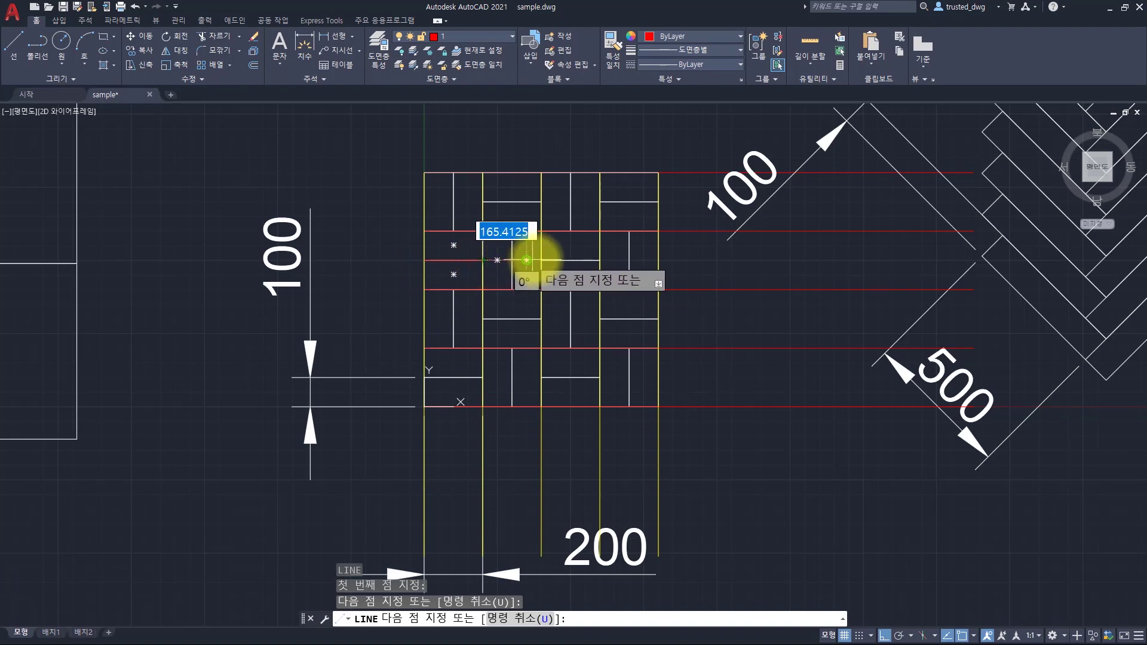
{"action": "left_click", "coordinate": [541, 261]}
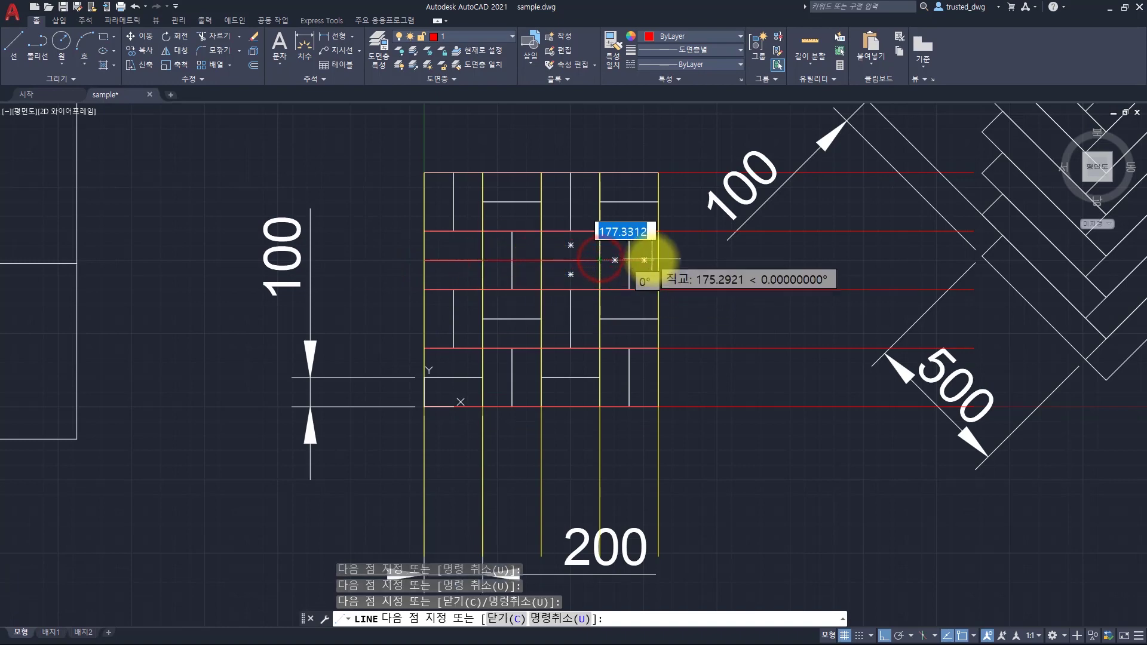
{"action": "left_click", "coordinate": [657, 260]}
{"action": "key", "text": "Escape"}
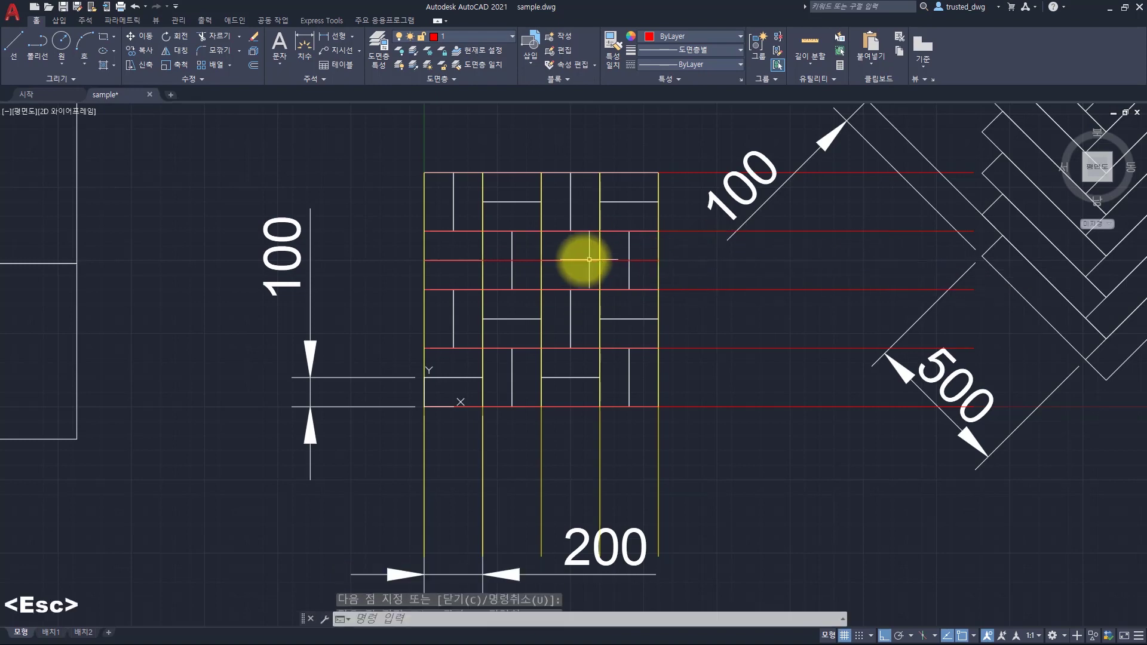
Erase the second-row segments that cross the vertical tiles in the second and fourth columns
{"action": "left_click", "coordinate": [619, 266]}
{"action": "left_click", "coordinate": [610, 252]}
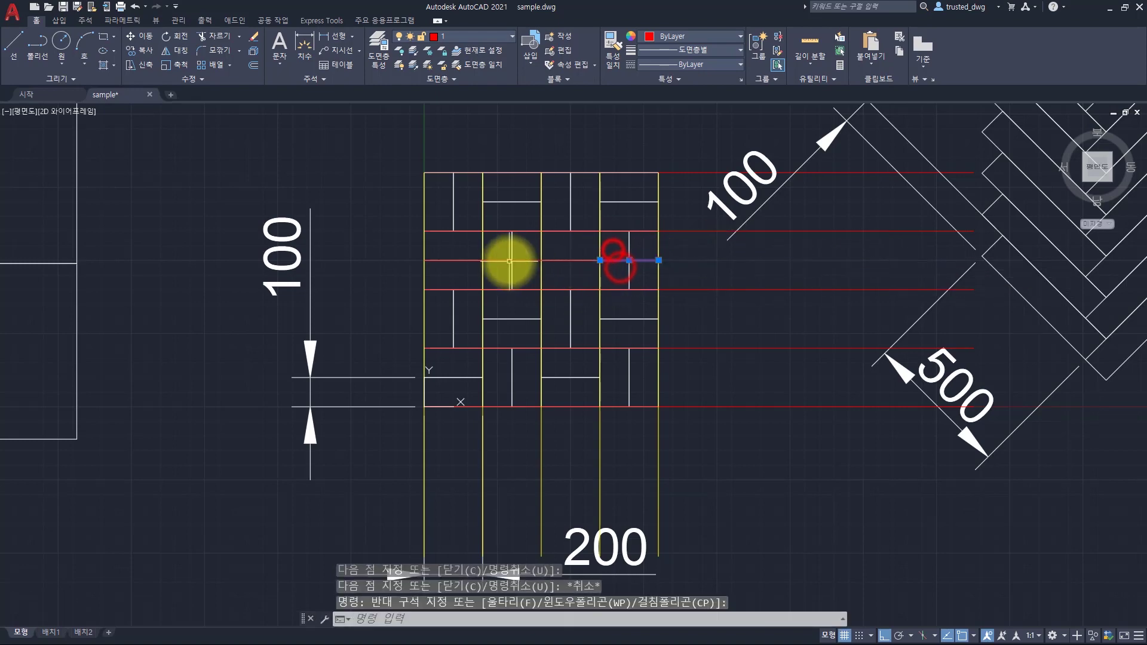
{"action": "left_click", "coordinate": [515, 266]}
{"action": "left_click", "coordinate": [520, 253]}
{"action": "type", "text": "e"}
{"action": "key", "text": "space"}
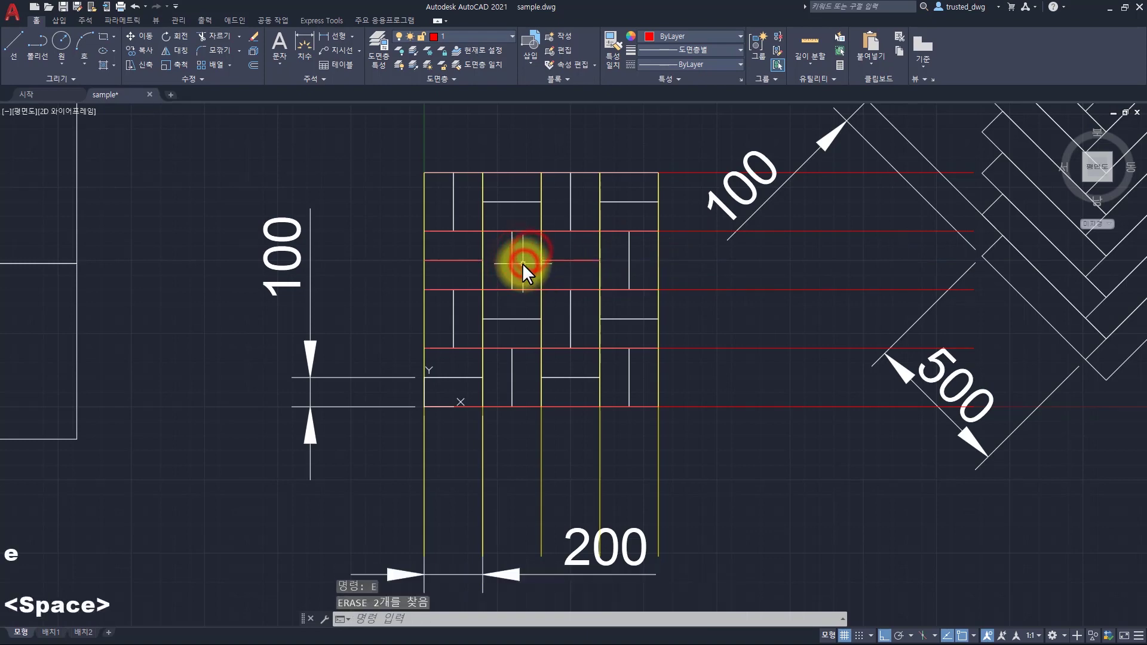
{"action": "key", "text": "Escape"}
{"action": "key", "text": "Escape"}
Copy the two remaining second-row segments 400 straight down onto the middle joints of the bottom row
{"action": "left_click", "coordinate": [403, 252]}
{"action": "left_click", "coordinate": [609, 267]}
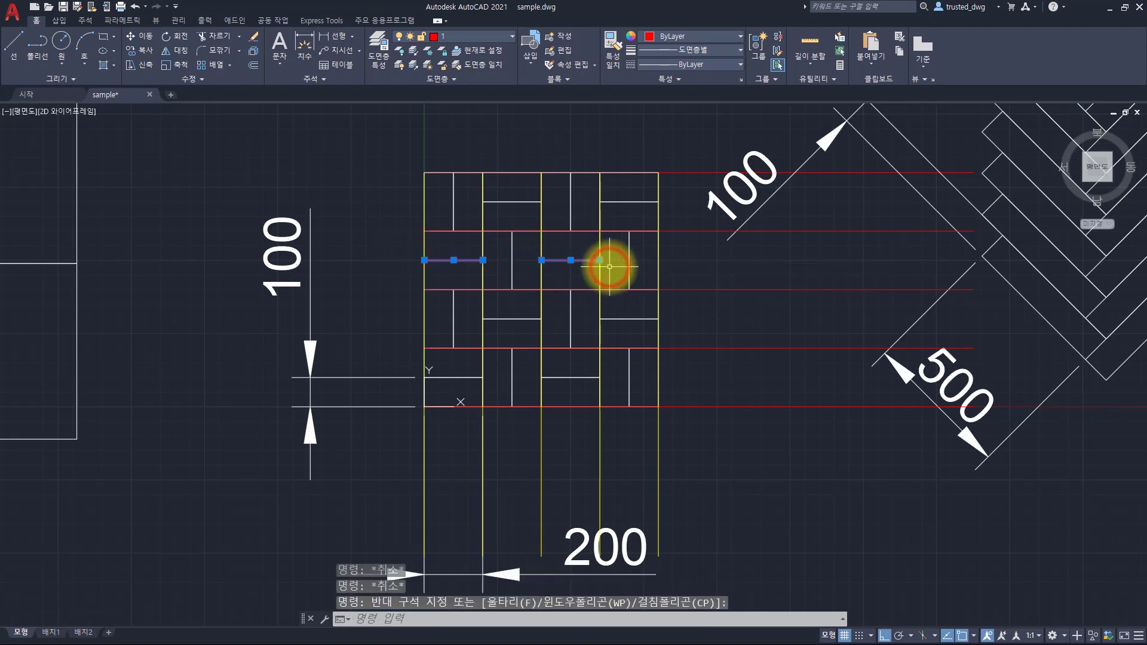
{"action": "type", "text": "cp"}
{"action": "key", "text": "space"}
{"action": "left_click", "coordinate": [586, 260]}
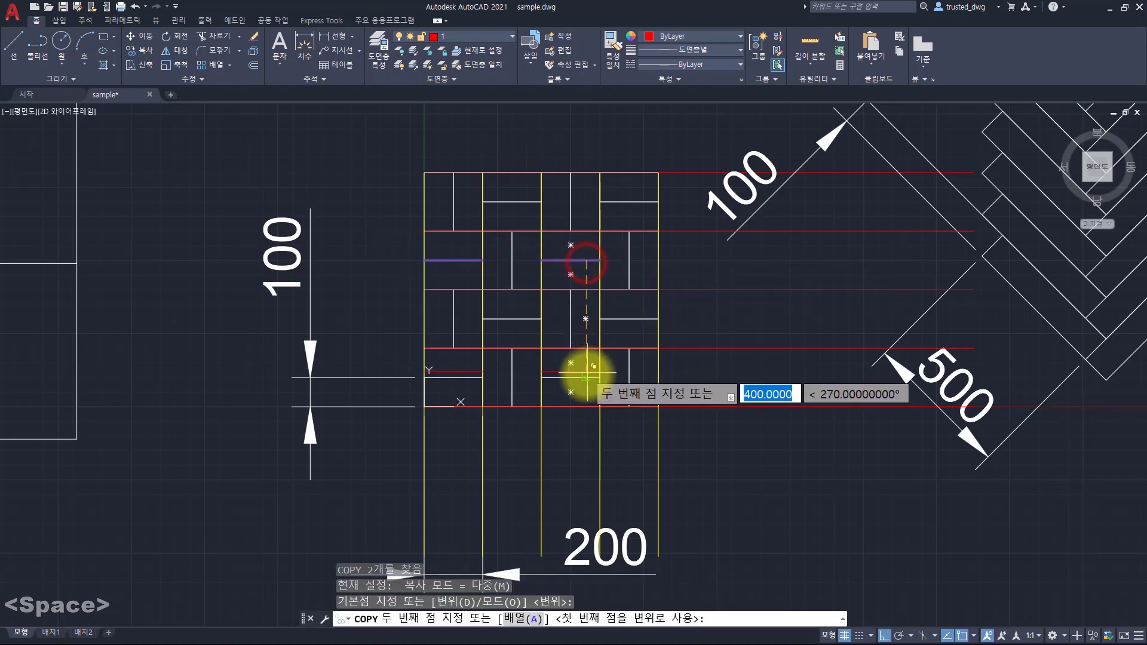
{"action": "left_click", "coordinate": [587, 375]}
{"action": "key", "text": "Escape"}
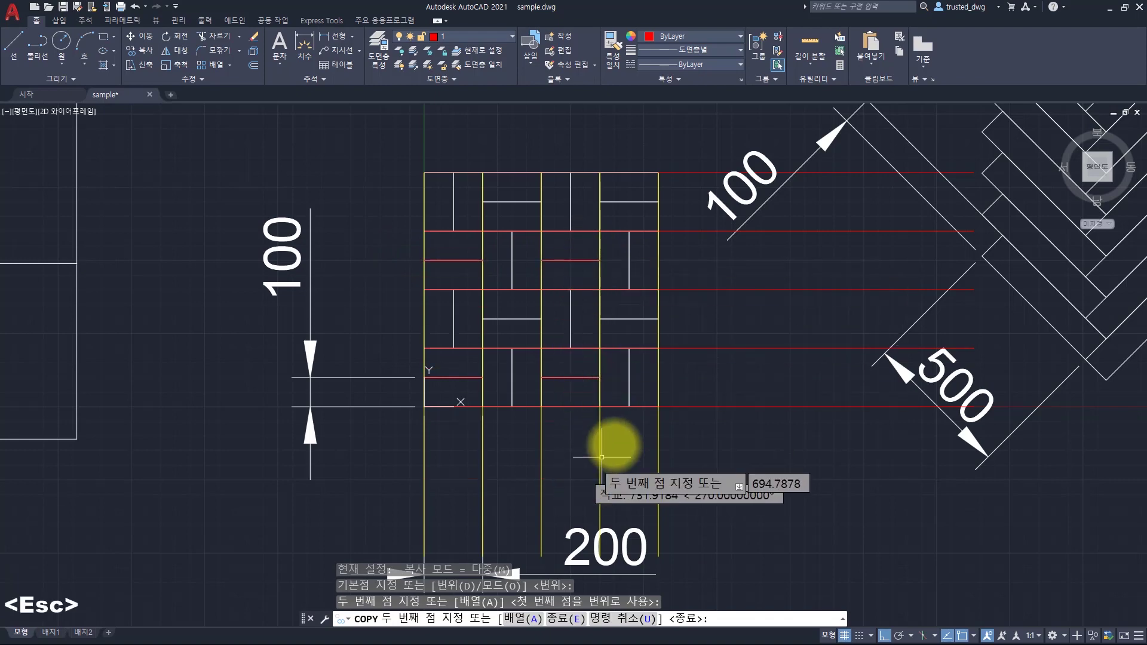
{"action": "key", "text": "Escape"}
{"action": "key", "text": "Escape"}
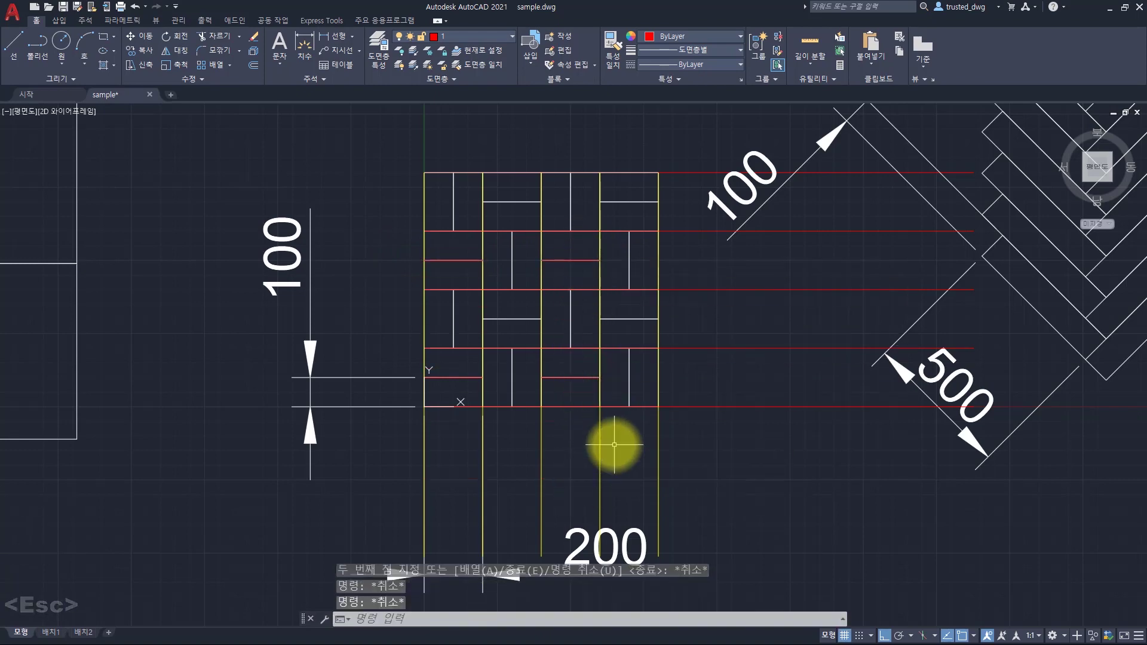
Copy the bottom row's two red segments diagonally up and right at 45°, one tile at a time, into the three rows above
{"action": "left_click", "coordinate": [401, 364]}
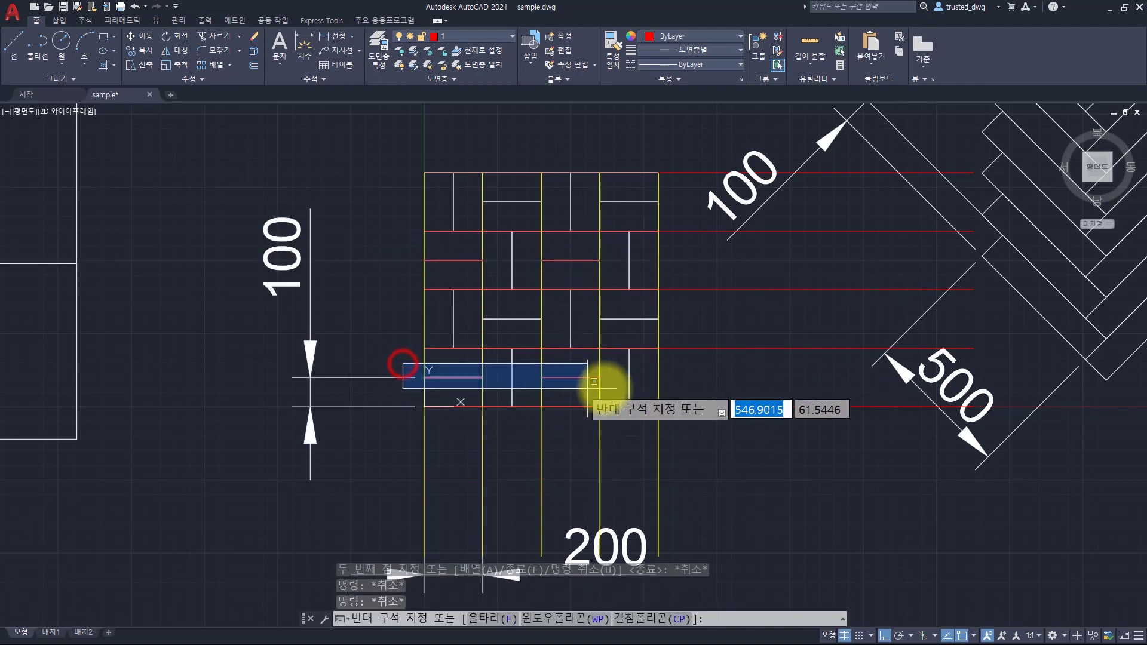
{"action": "left_click", "coordinate": [616, 388]}
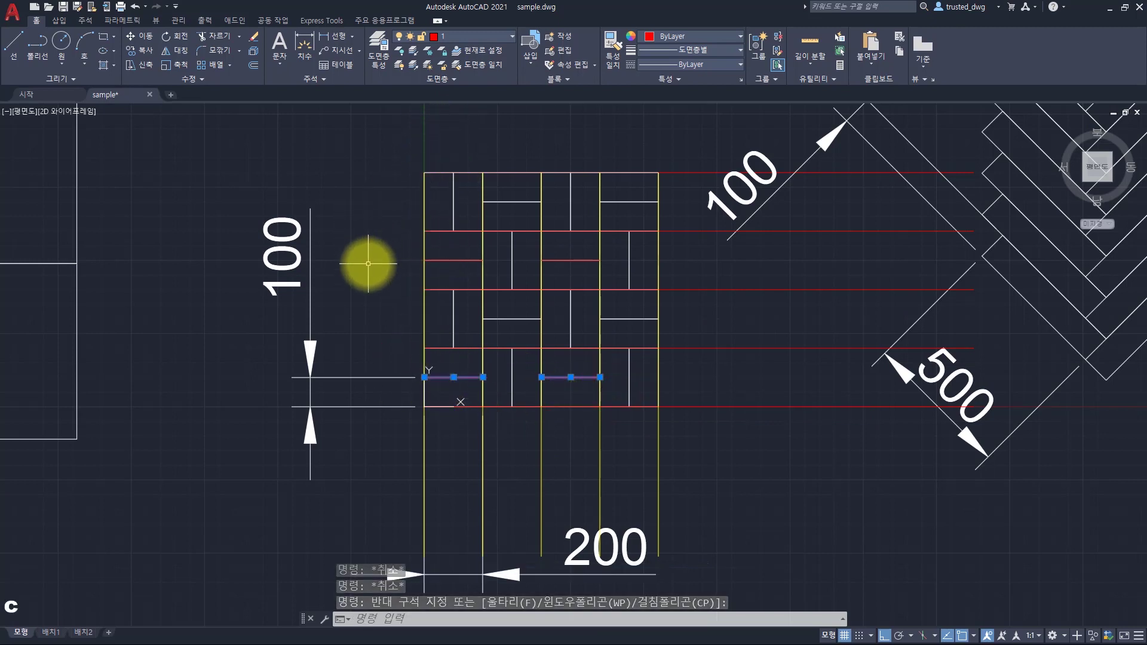
{"action": "type", "text": "p"}
{"action": "key", "text": "space"}
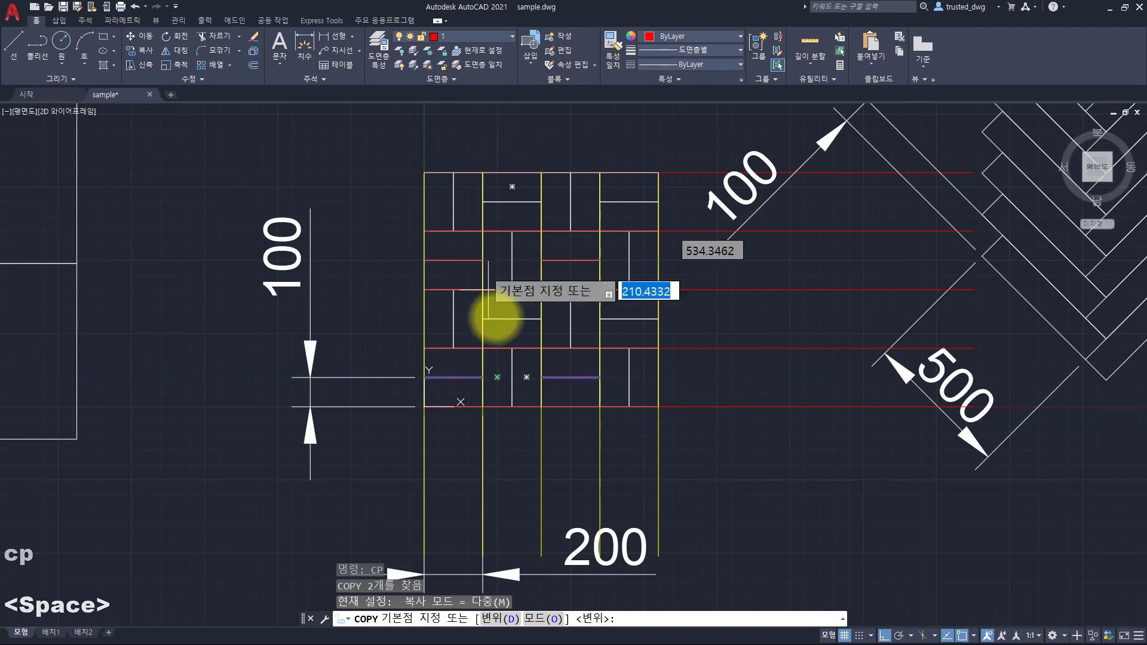
{"action": "left_click", "coordinate": [482, 407]}
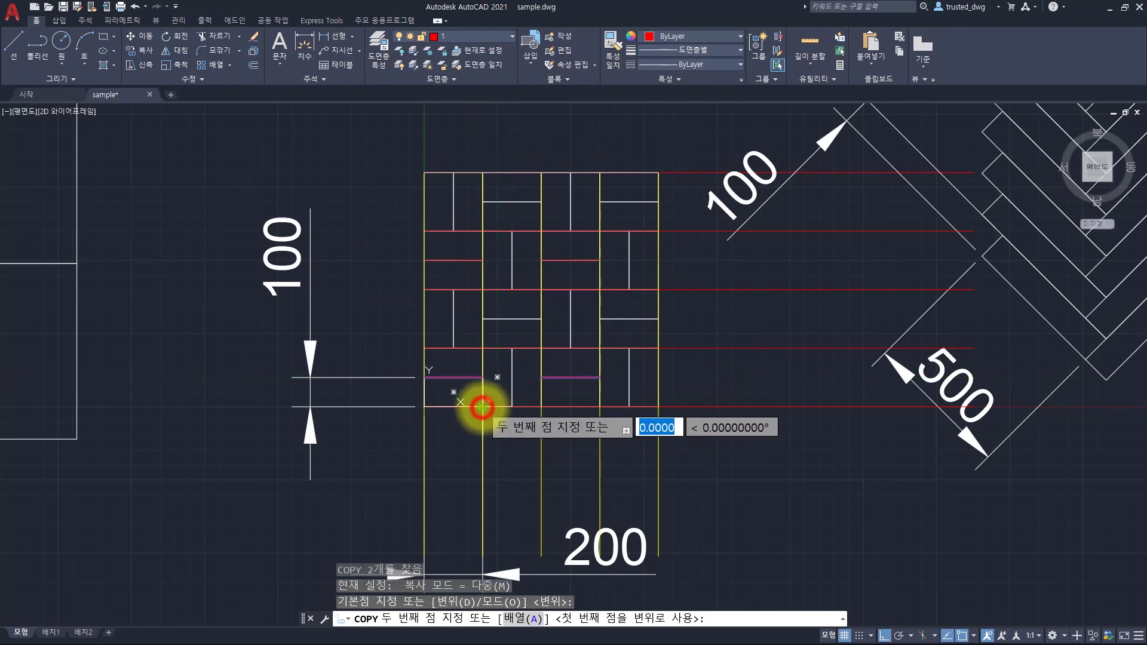
{"action": "key", "text": "F8"}
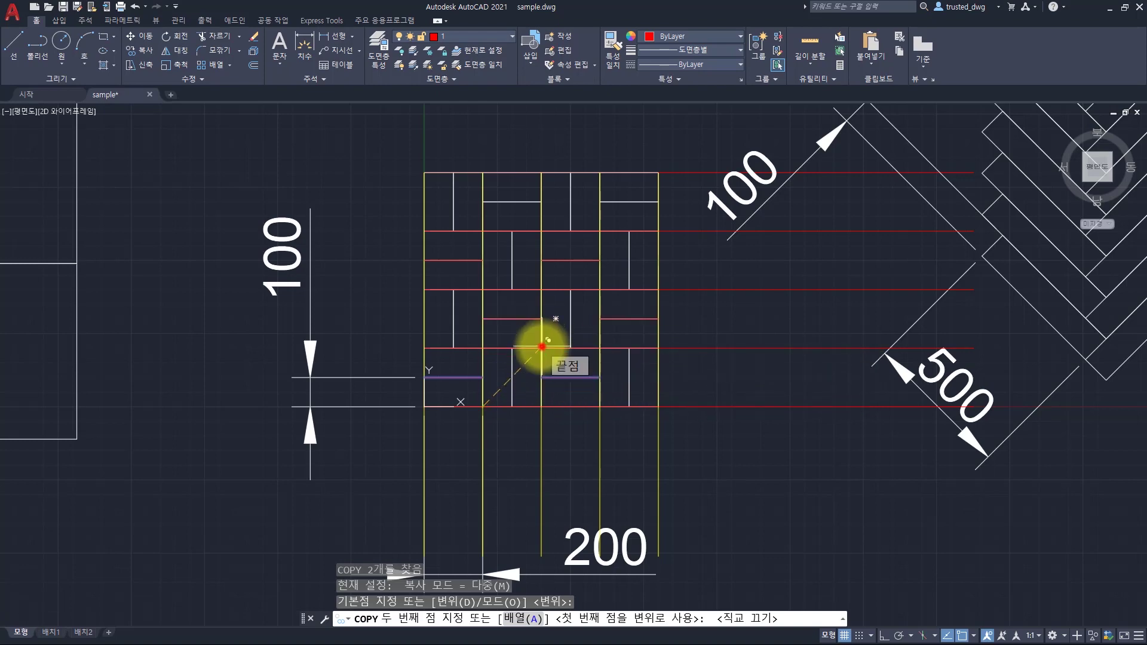
{"action": "left_click", "coordinate": [541, 347]}
{"action": "left_click", "coordinate": [600, 290]}
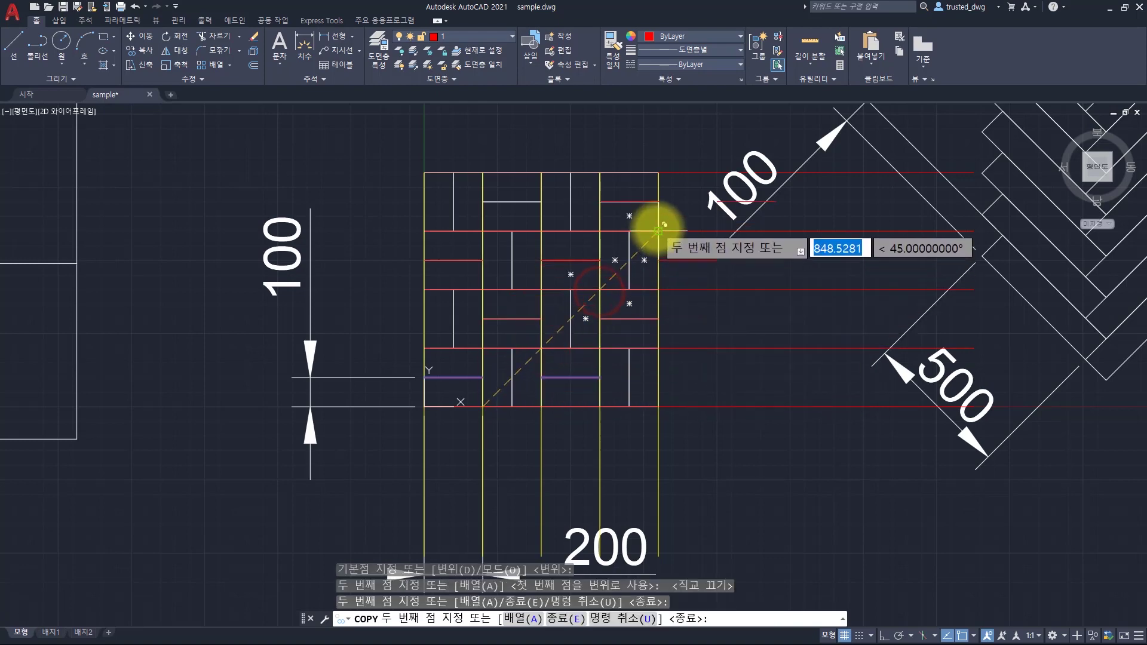
{"action": "left_click", "coordinate": [658, 230]}
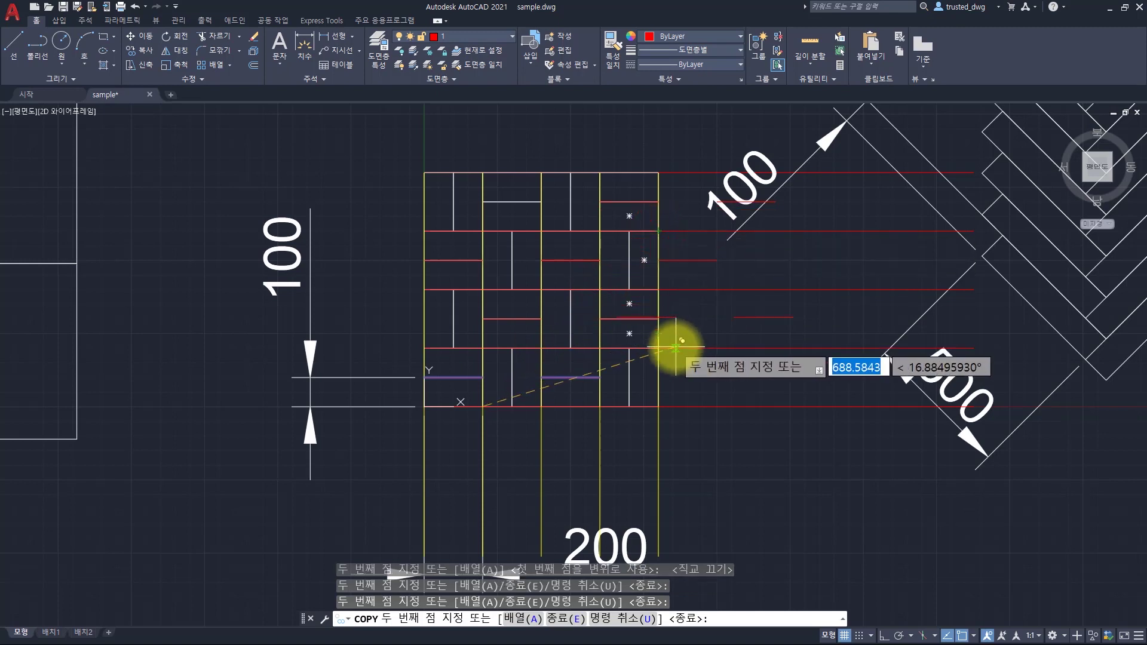
{"action": "key", "text": "space"}
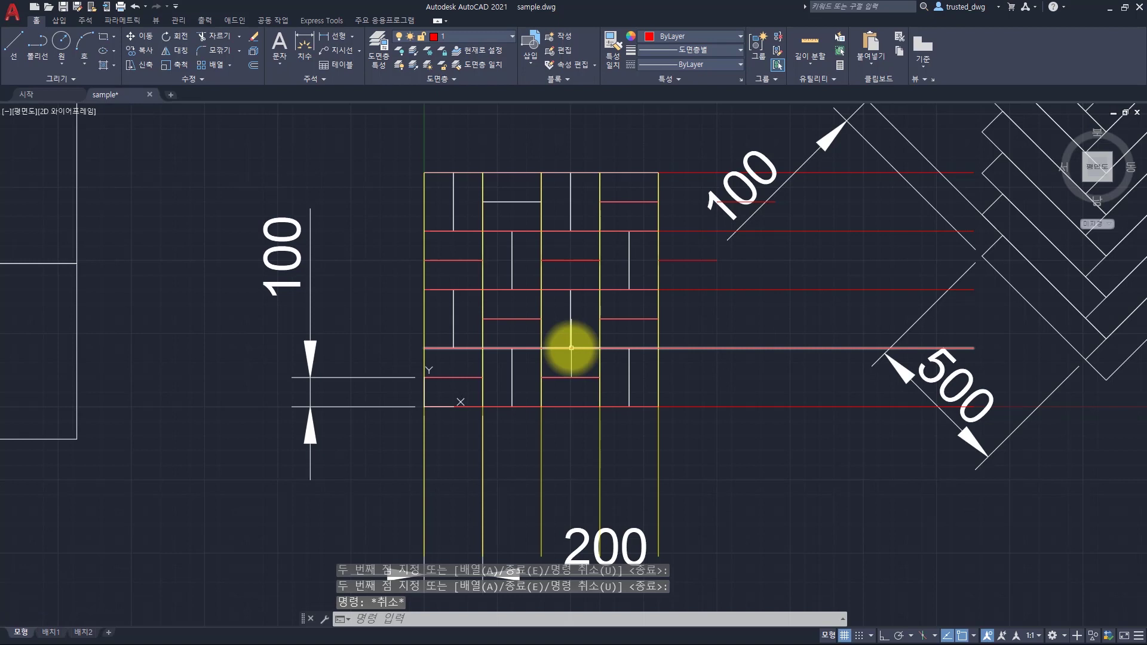
{"action": "key", "text": "Escape"}
{"action": "key", "text": "Escape"}
{"action": "key", "text": "Escape"}
Compare the positions of the bottom row's two red middle joints with those in the row directly above
{"action": "left_click", "coordinate": [391, 362]}
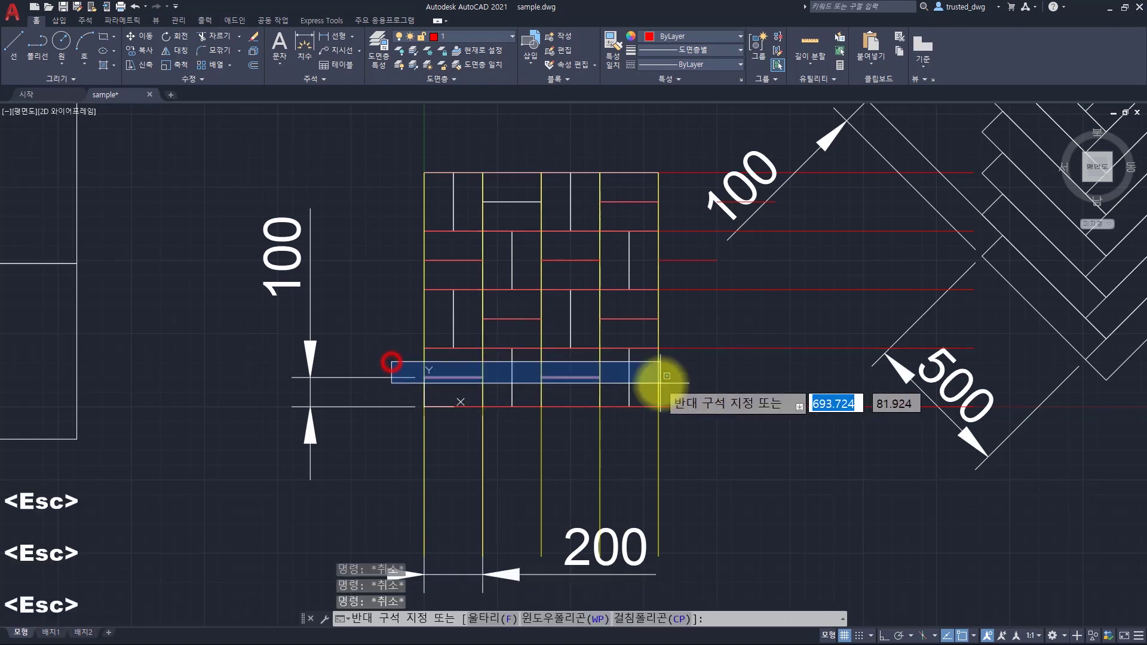
{"action": "left_click", "coordinate": [660, 390]}
{"action": "key", "text": "Escape"}
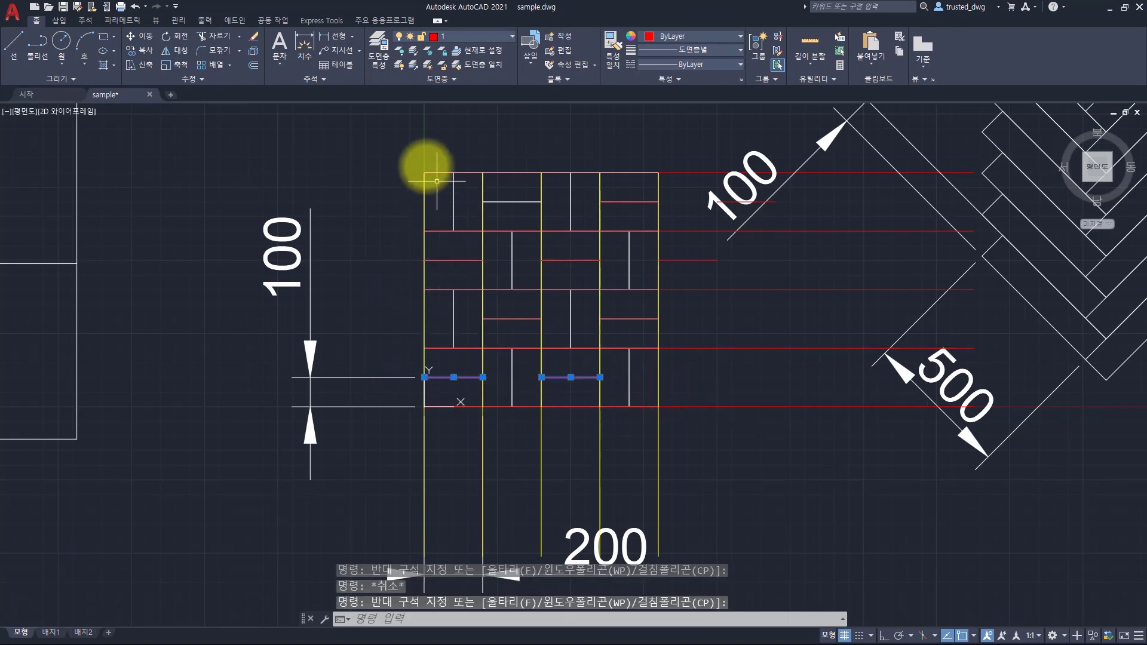
{"action": "left_click", "coordinate": [454, 307]}
{"action": "left_click", "coordinate": [693, 328]}
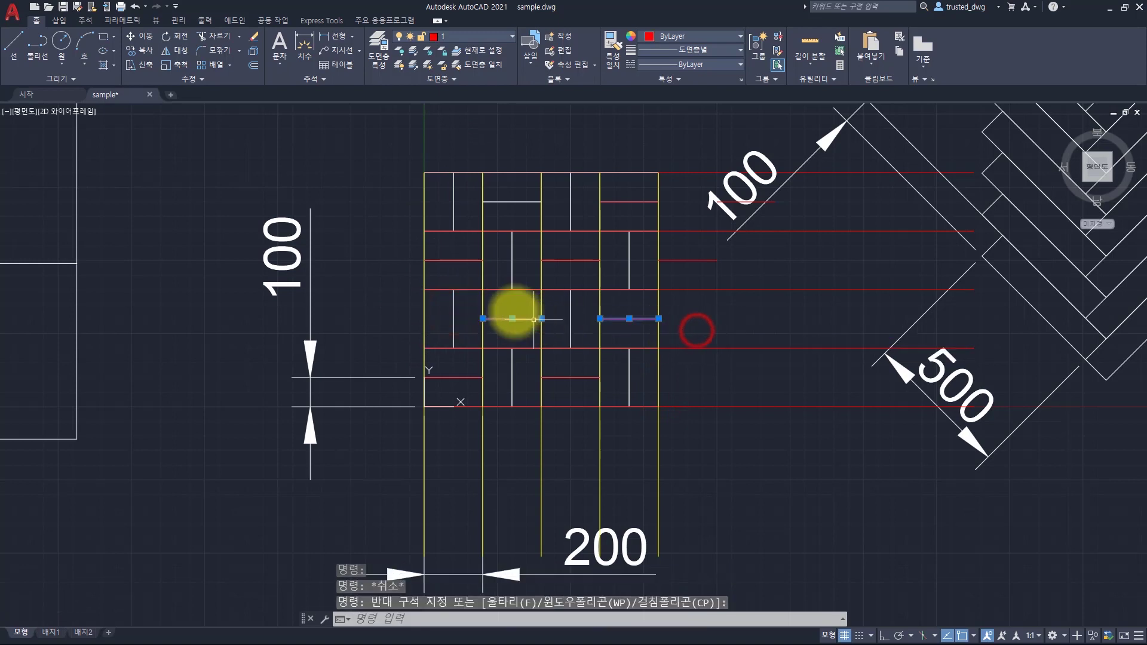
{"action": "key", "text": "Escape"}
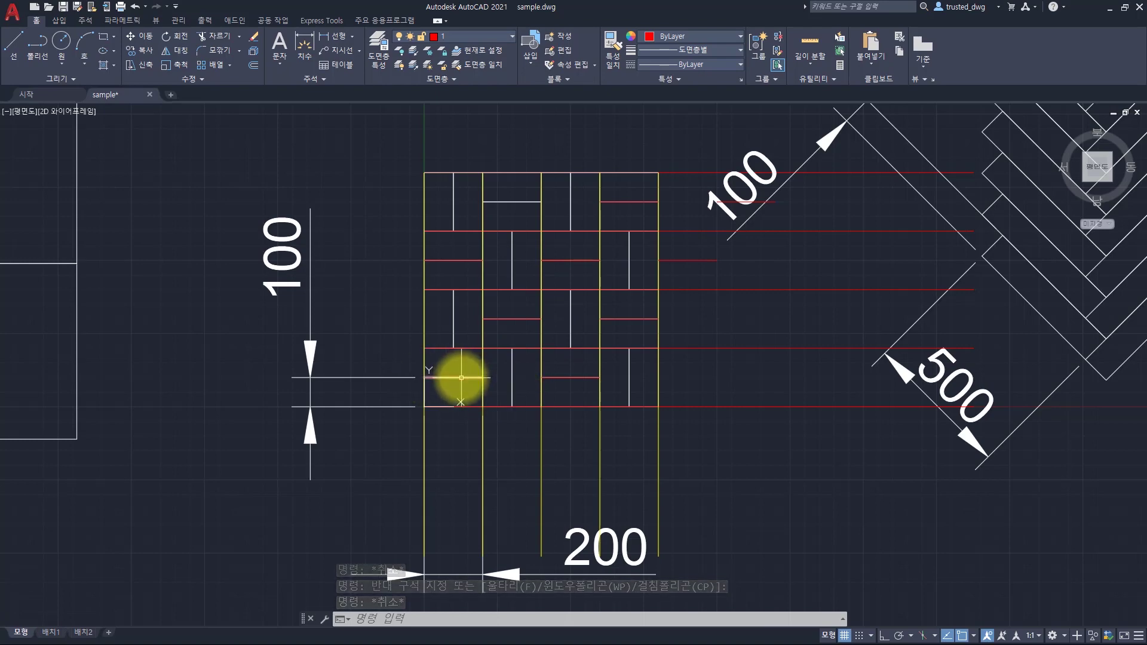
{"action": "left_click", "coordinate": [461, 377]}
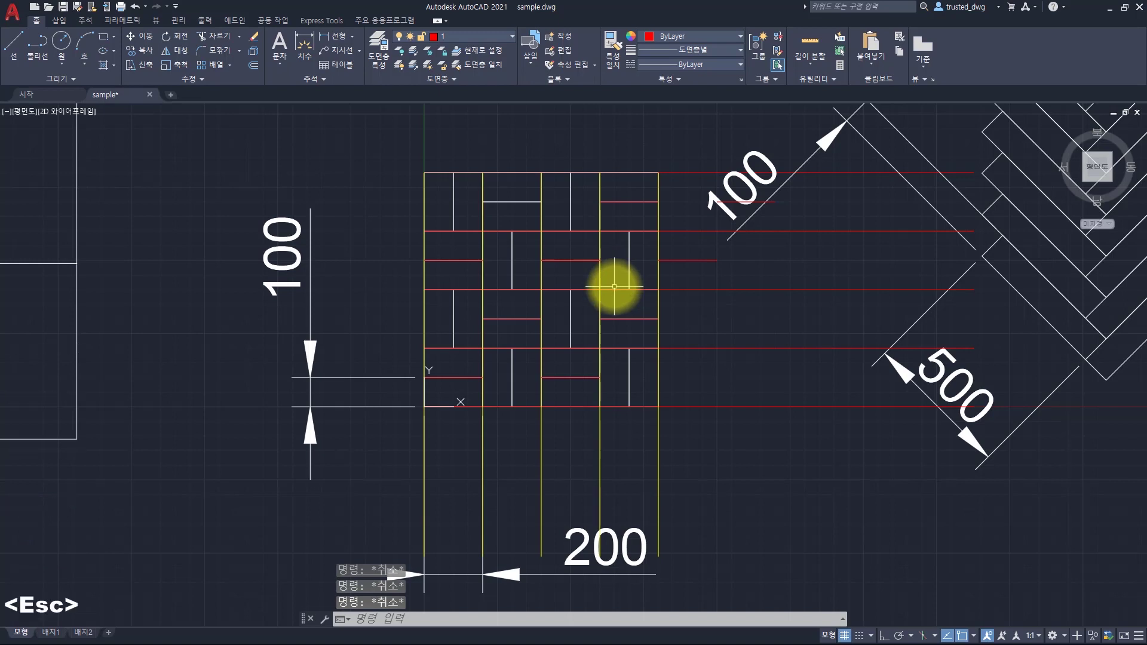
Examine the alternation of red horizontal joints between the bottom row, the second row from the top and the third row
{"action": "left_click", "coordinate": [381, 359]}
{"action": "left_click", "coordinate": [640, 400]}
{"action": "left_click", "coordinate": [398, 252]}
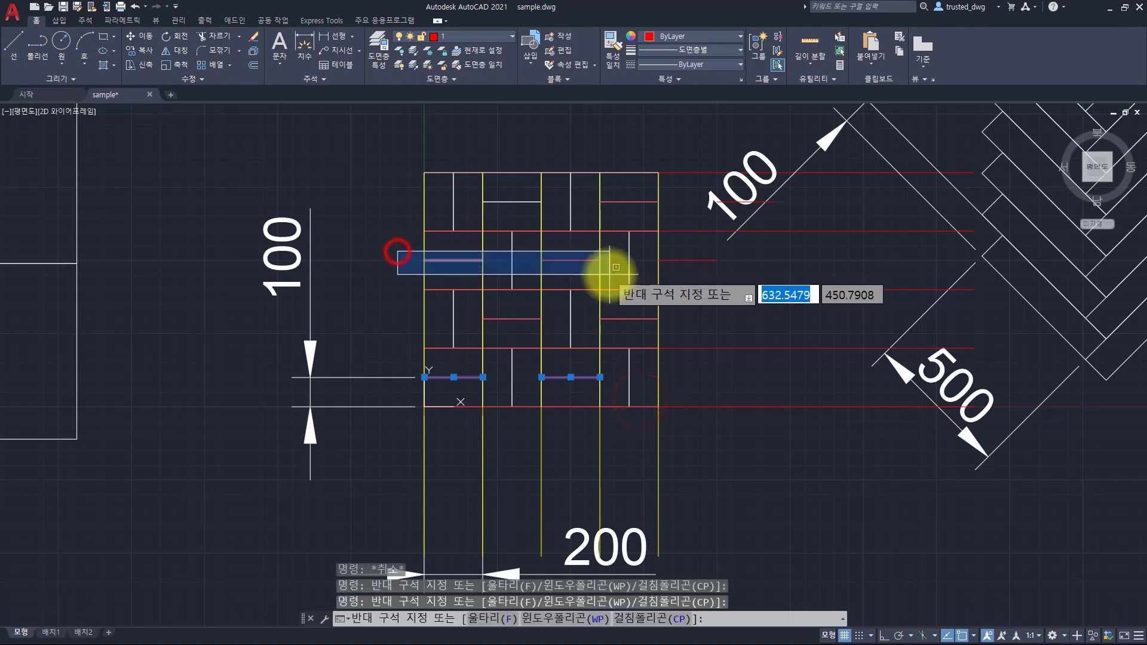
{"action": "left_click", "coordinate": [615, 275]}
{"action": "left_click", "coordinate": [618, 276]}
{"action": "key", "text": "Escape"}
{"action": "key", "text": "Escape"}
{"action": "key", "text": "Escape"}
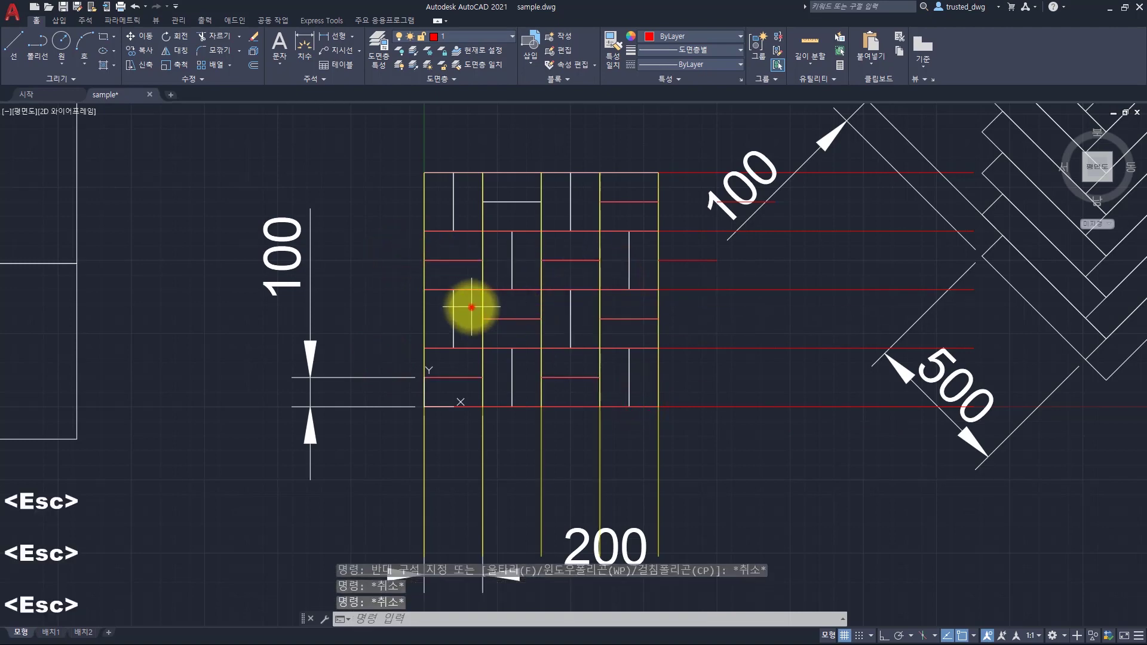
{"action": "left_click", "coordinate": [469, 307]}
{"action": "left_click", "coordinate": [677, 330]}
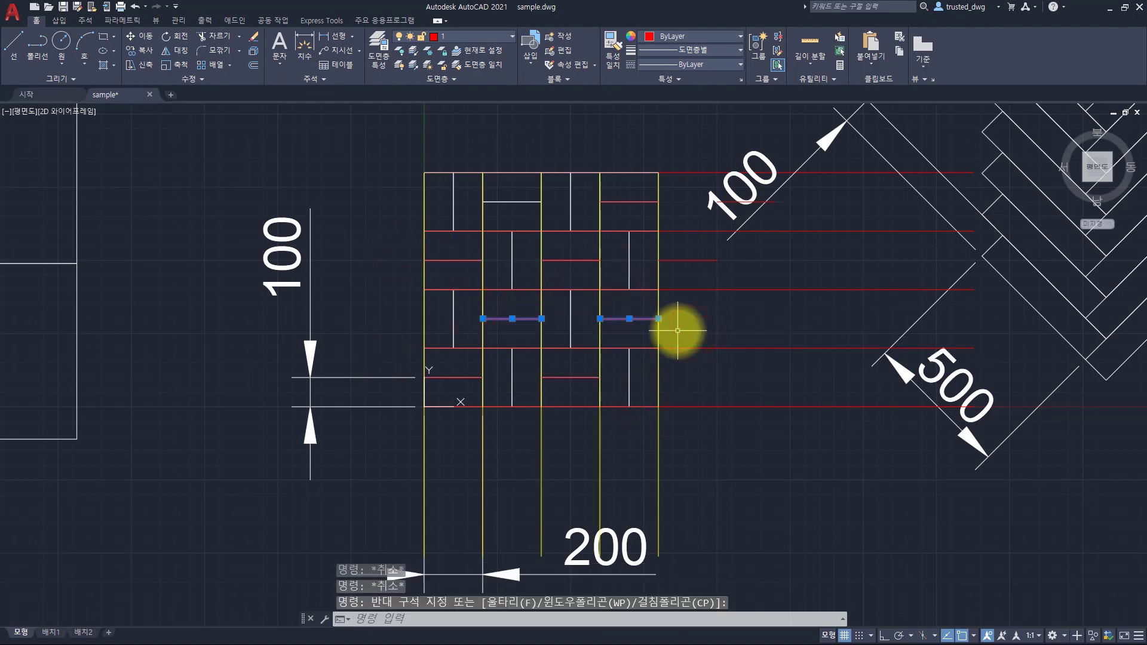
{"action": "key", "text": "Escape"}
Compare the vertical middle joints in the first and second columns, and check the bottom row's horizontal joints
{"action": "left_click", "coordinate": [440, 149]}
{"action": "left_click", "coordinate": [466, 371]}
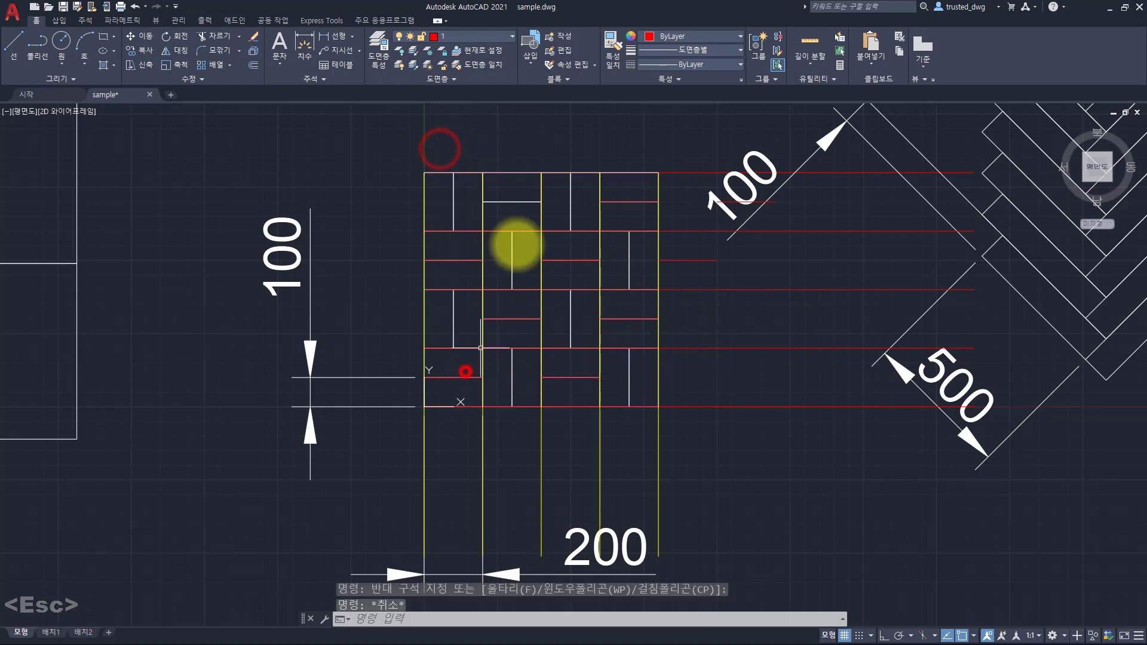
{"action": "key", "text": "Escape"}
{"action": "left_click", "coordinate": [503, 209]}
{"action": "left_click", "coordinate": [528, 448]}
{"action": "key", "text": "Escape"}
{"action": "key", "text": "Escape"}
{"action": "key", "text": "Escape"}
{"action": "key", "text": "Escape"}
{"action": "key", "text": "Escape"}
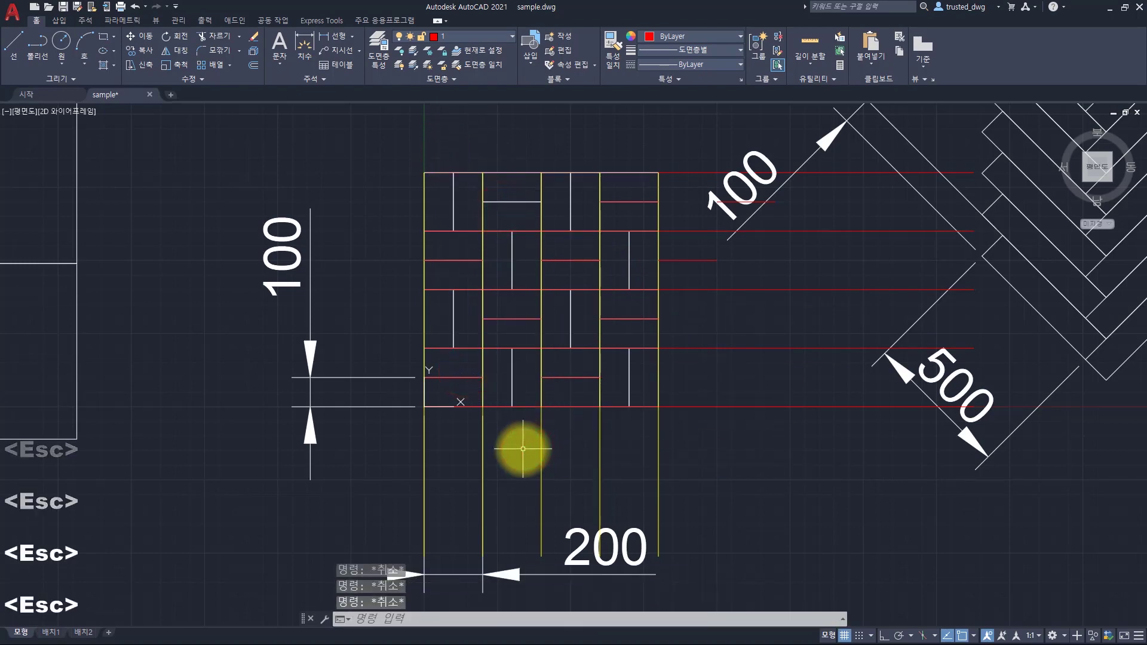
{"action": "key", "text": "Escape"}
{"action": "key", "text": "Escape"}
{"action": "key", "text": "Escape"}
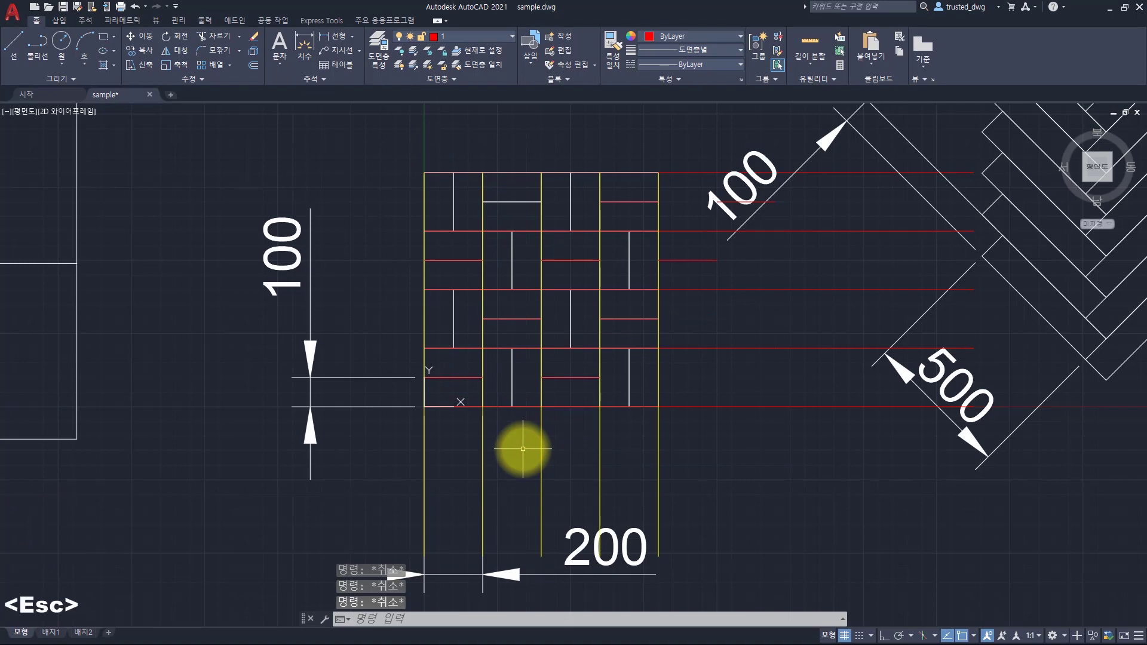
{"action": "left_click", "coordinate": [376, 367]}
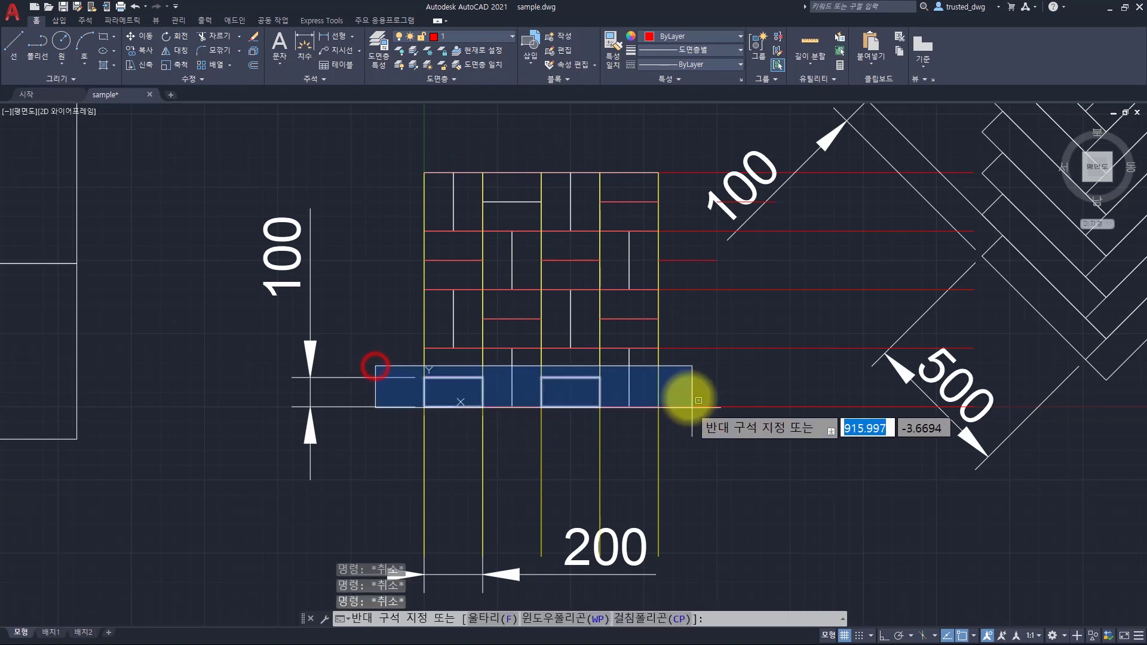
{"action": "left_click", "coordinate": [687, 396]}
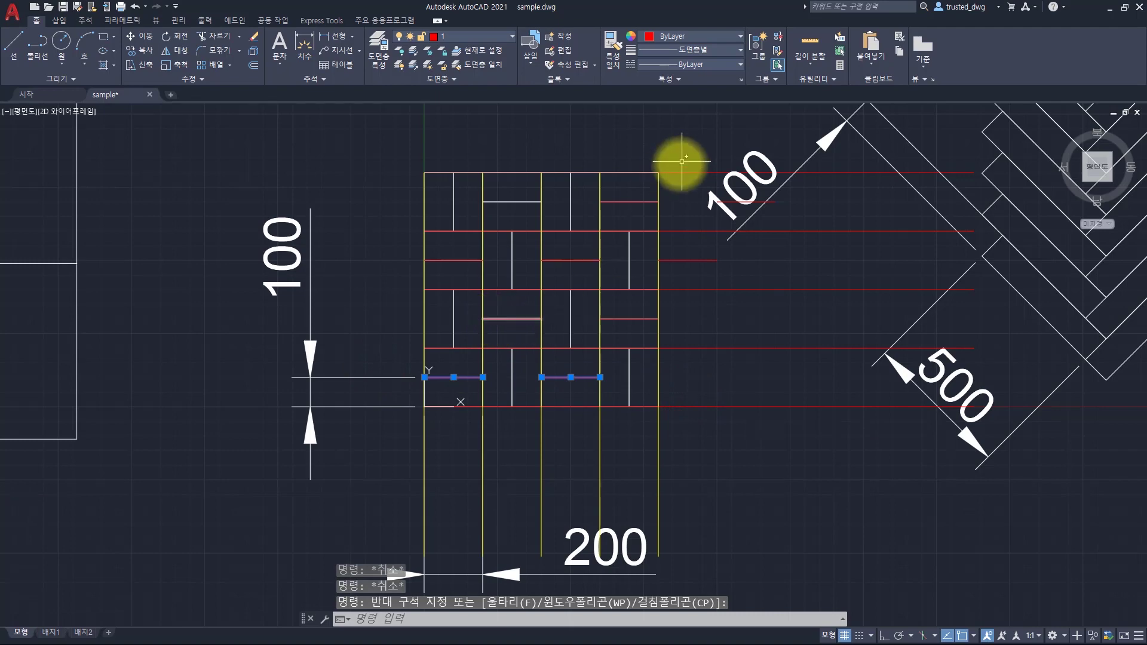
{"action": "key", "text": "Escape"}
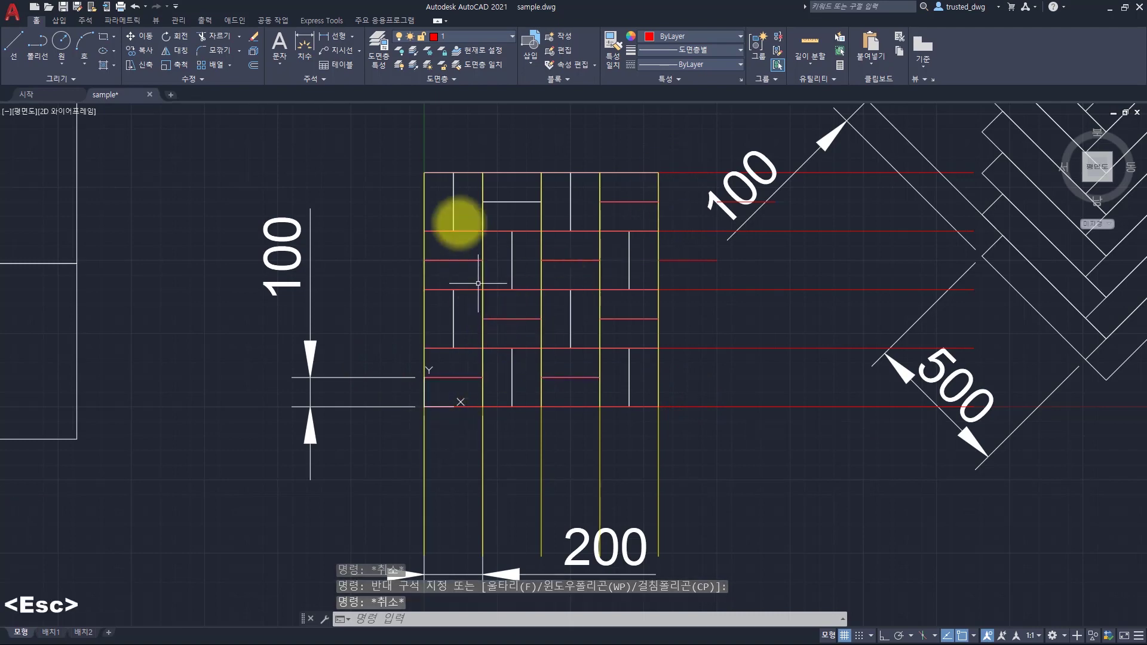
{"action": "left_click", "coordinate": [439, 151]}
{"action": "left_click", "coordinate": [458, 371]}
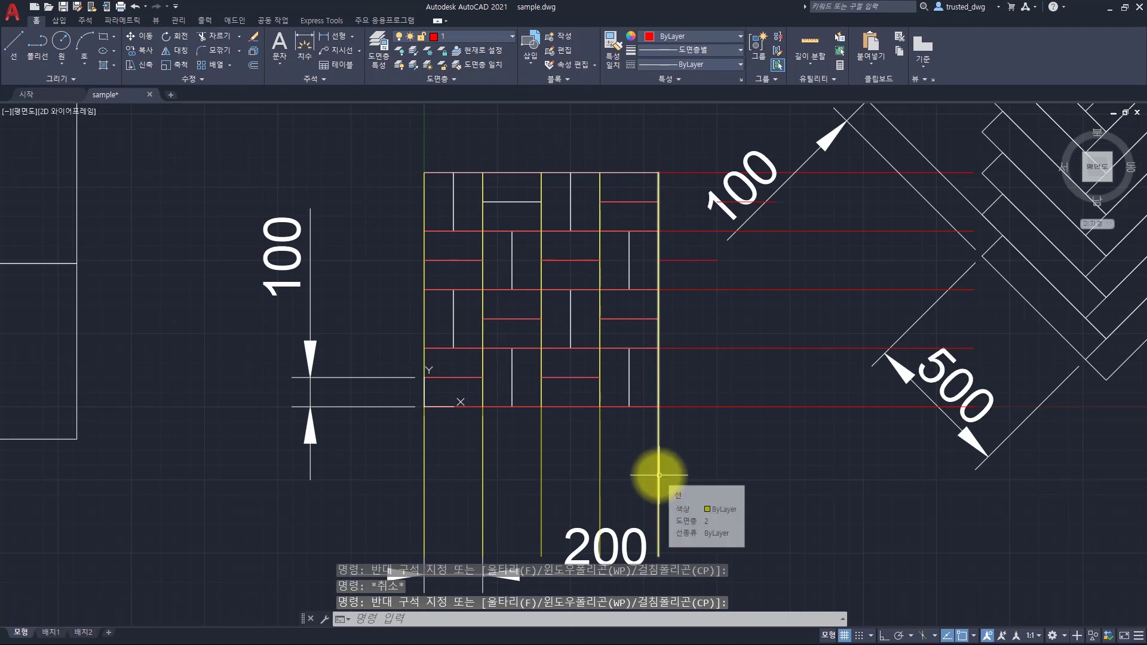
{"action": "key", "text": "Escape"}
{"action": "key", "text": "Escape"}
{"action": "key", "text": "Escape"}
{"action": "key", "text": "Escape"}
{"action": "key", "text": "Escape"}
{"action": "key", "text": "Escape"}
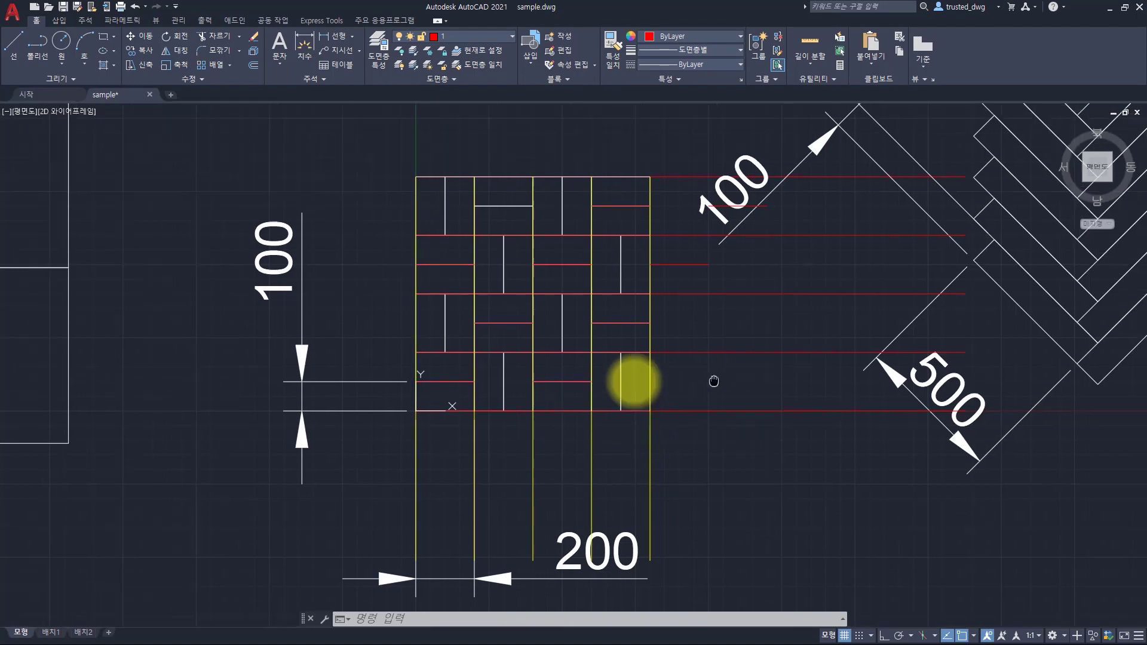
Open a blank Notepad document and enter *test as the hatch pattern's header line
{"action": "key", "text": "alt+Tab"}
{"action": "key", "text": "alt+Tab"}
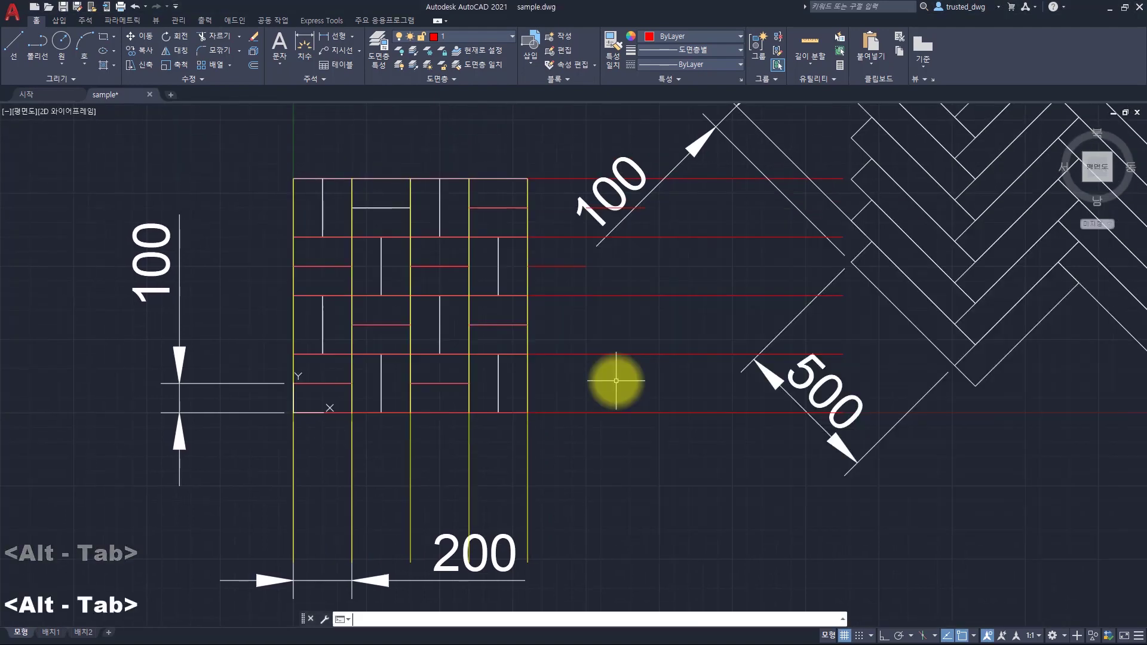
{"action": "key", "text": "super+r"}
{"action": "type", "text": "notepad"}
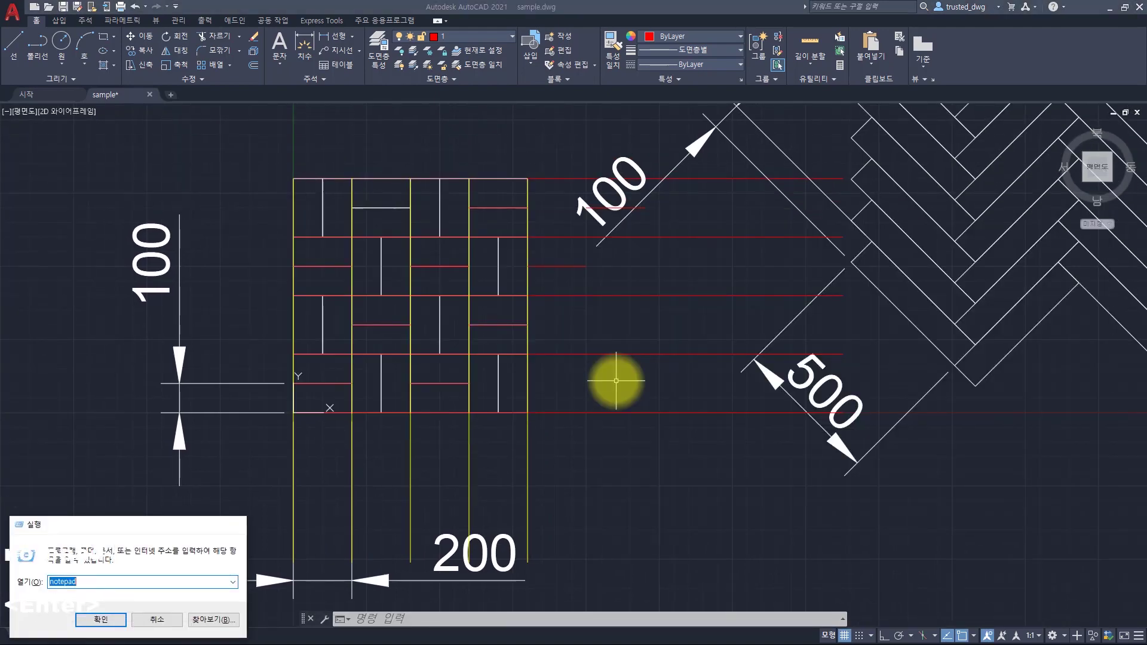
{"action": "key", "text": "Return"}
{"action": "left_click", "coordinate": [811, 315]}
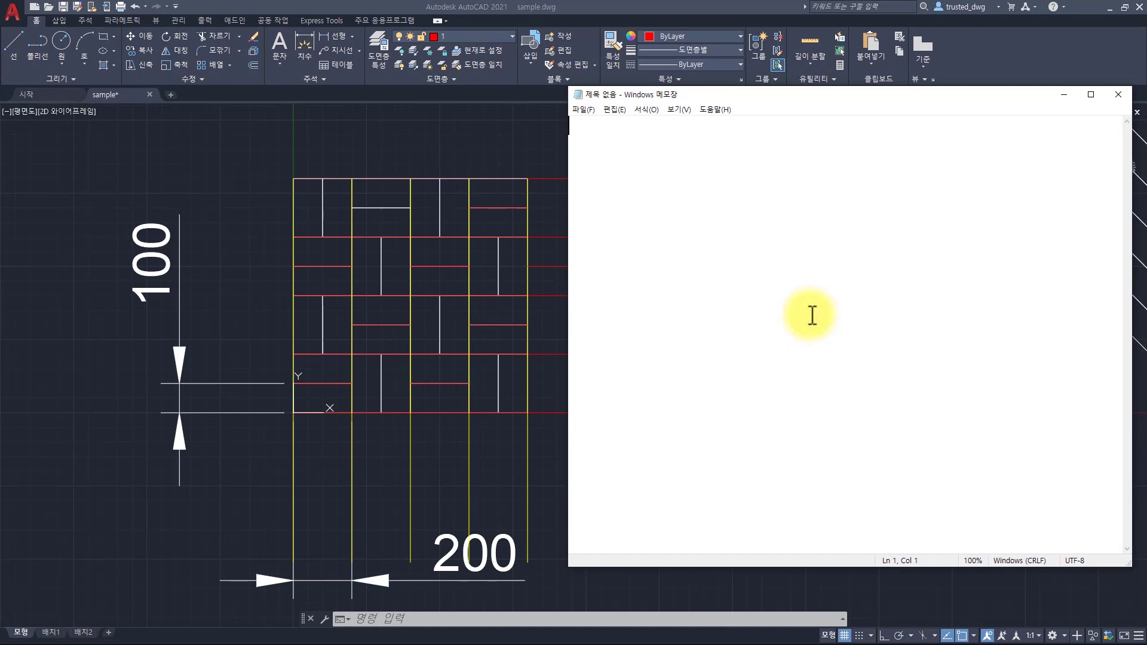
{"action": "type", "text": "*test"}
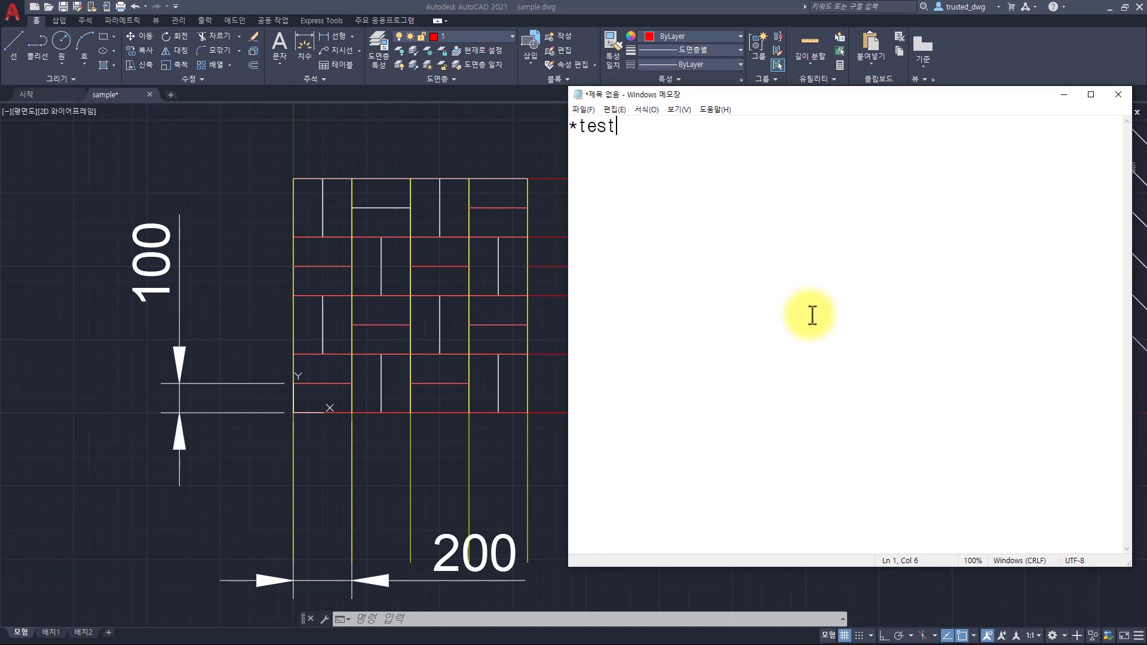
{"action": "key", "text": "Return"}
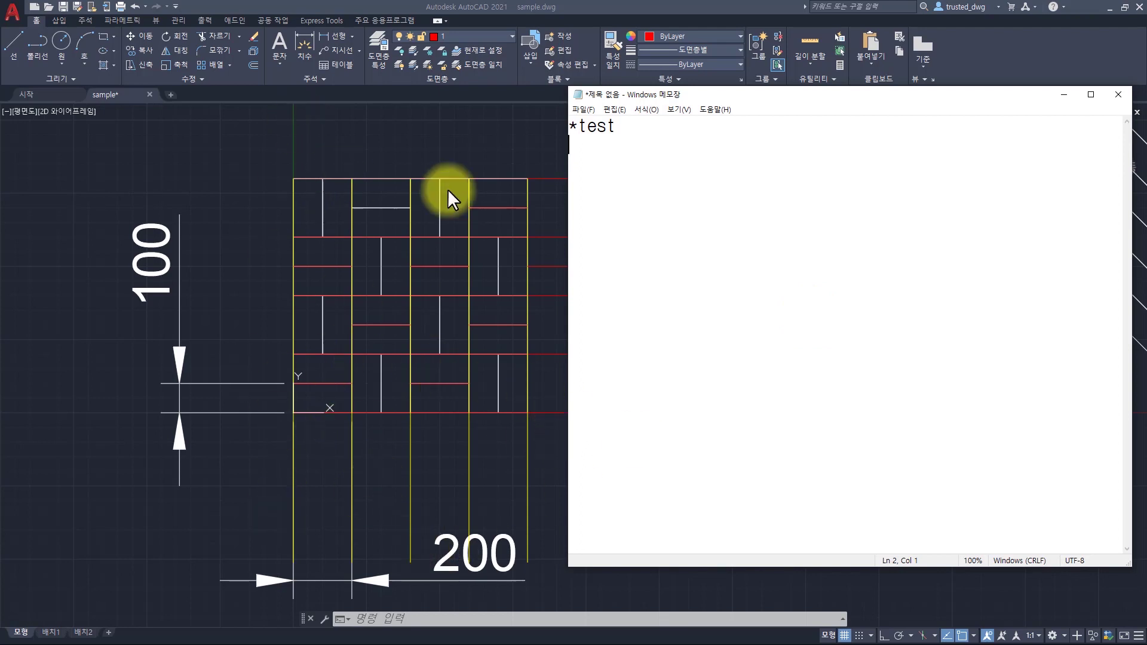
Add the horizontal line family 0,0,0,0,200 below the *test header
{"action": "left_click", "coordinate": [645, 194]}
{"action": "type", "text": "0,"}
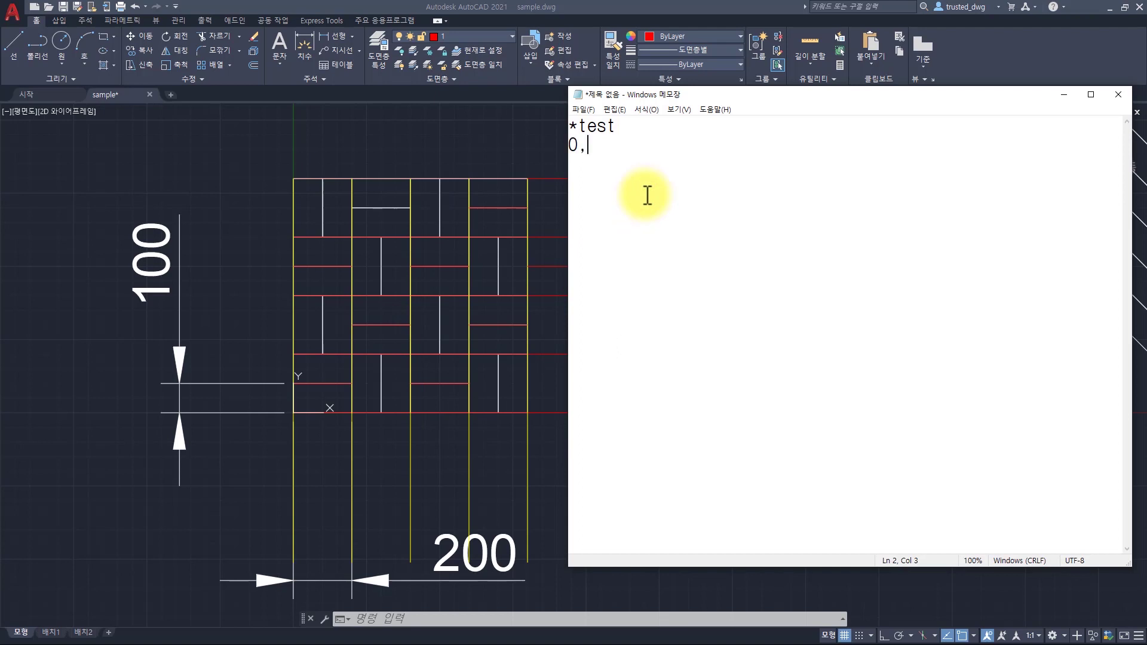
{"action": "type", "text": "0,0,0,200"}
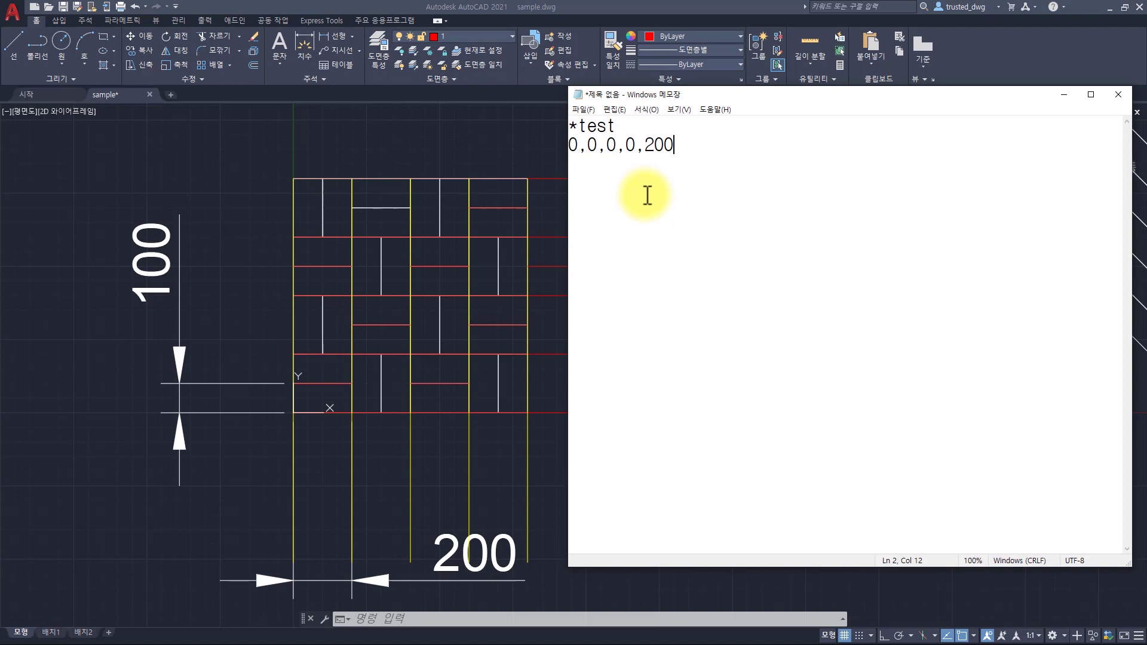
{"action": "key", "text": "Return"}
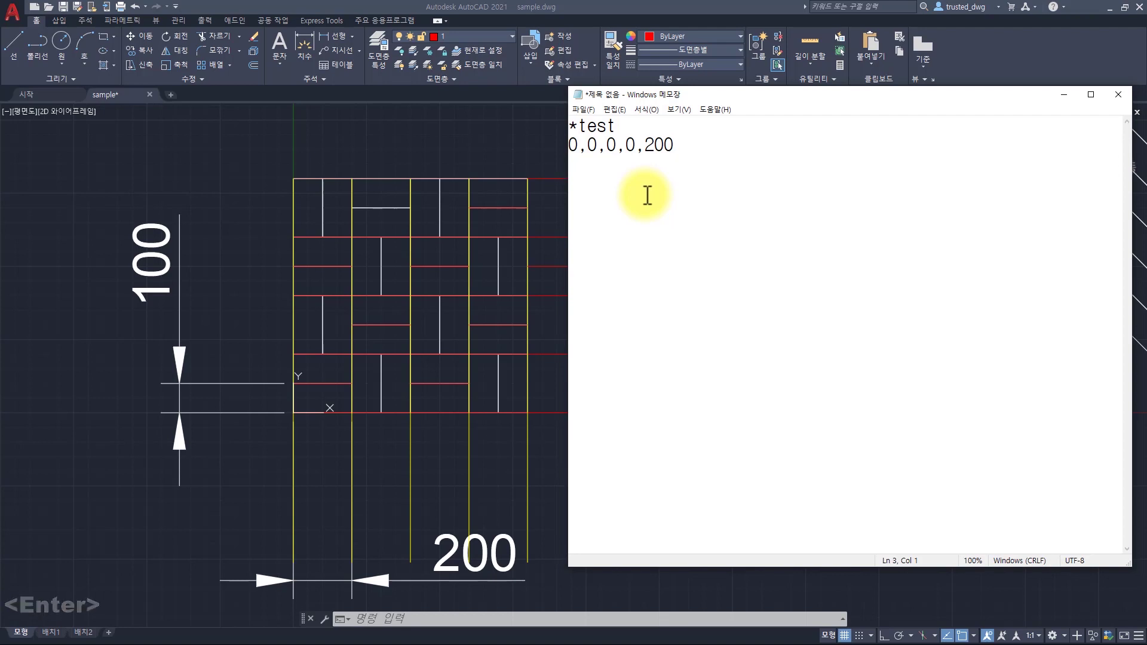
Add the vertical line family 90,0,0,0,200 as the next line of the pattern definition
{"action": "left_click", "coordinate": [660, 185]}
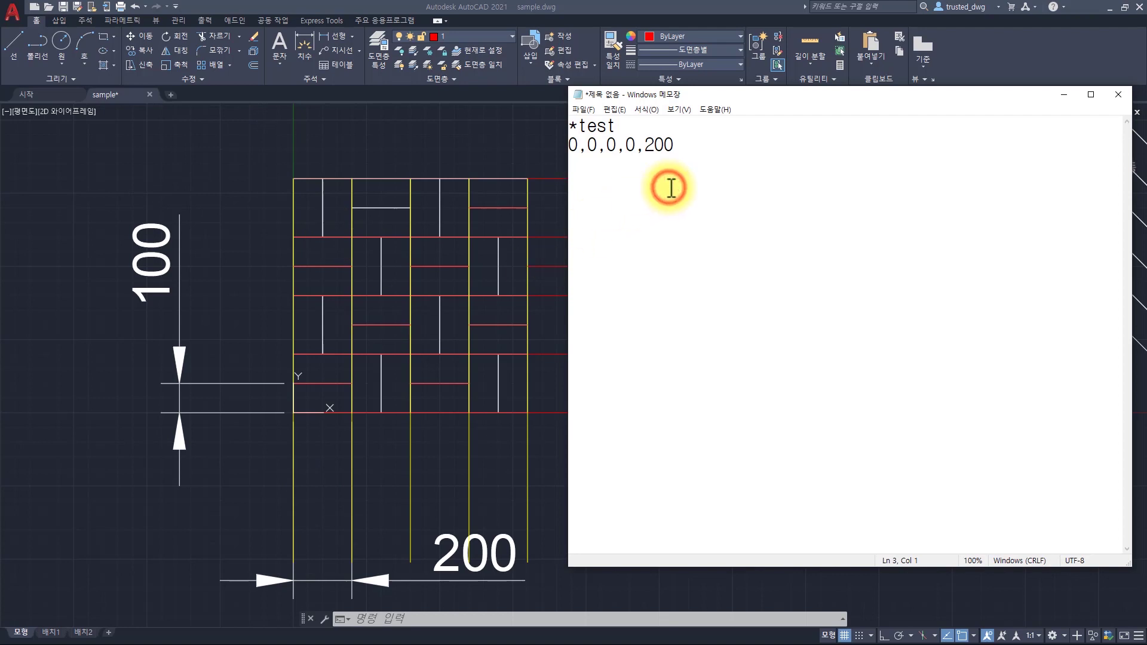
{"action": "type", "text": "90,"}
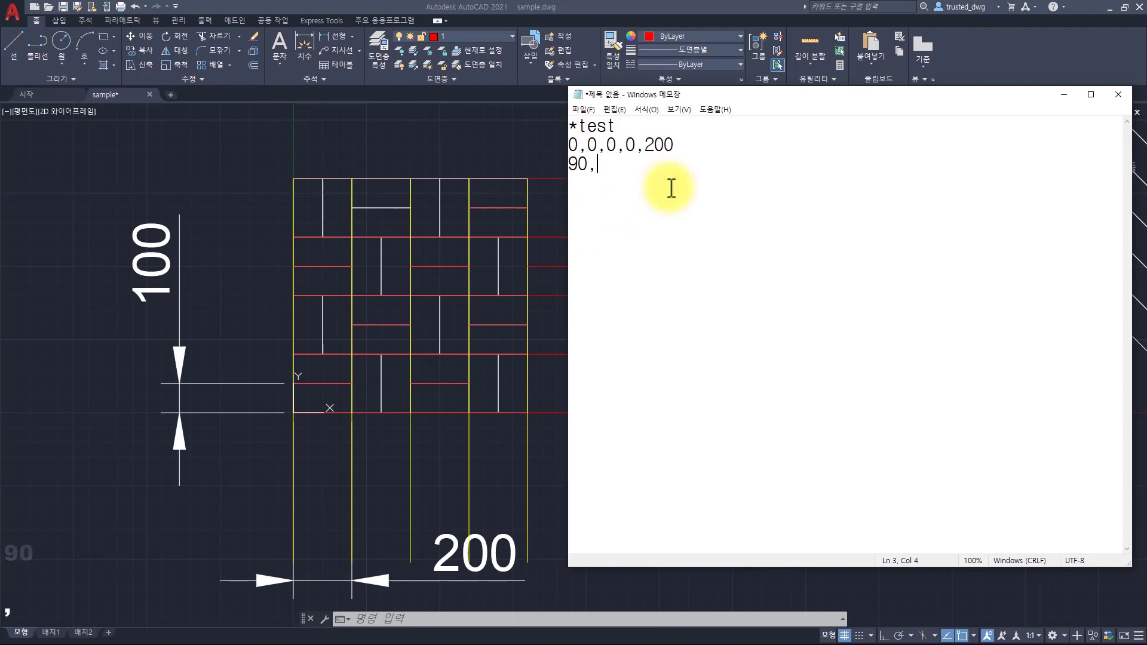
{"action": "type", "text": "0,0"}
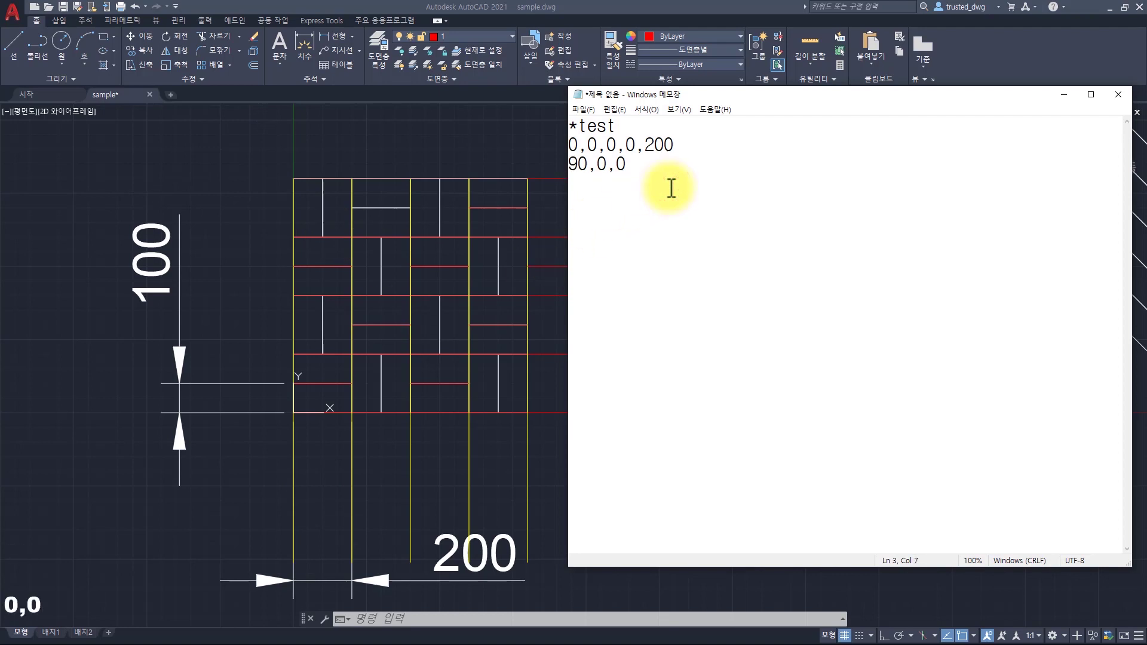
{"action": "type", "text": ",0,200"}
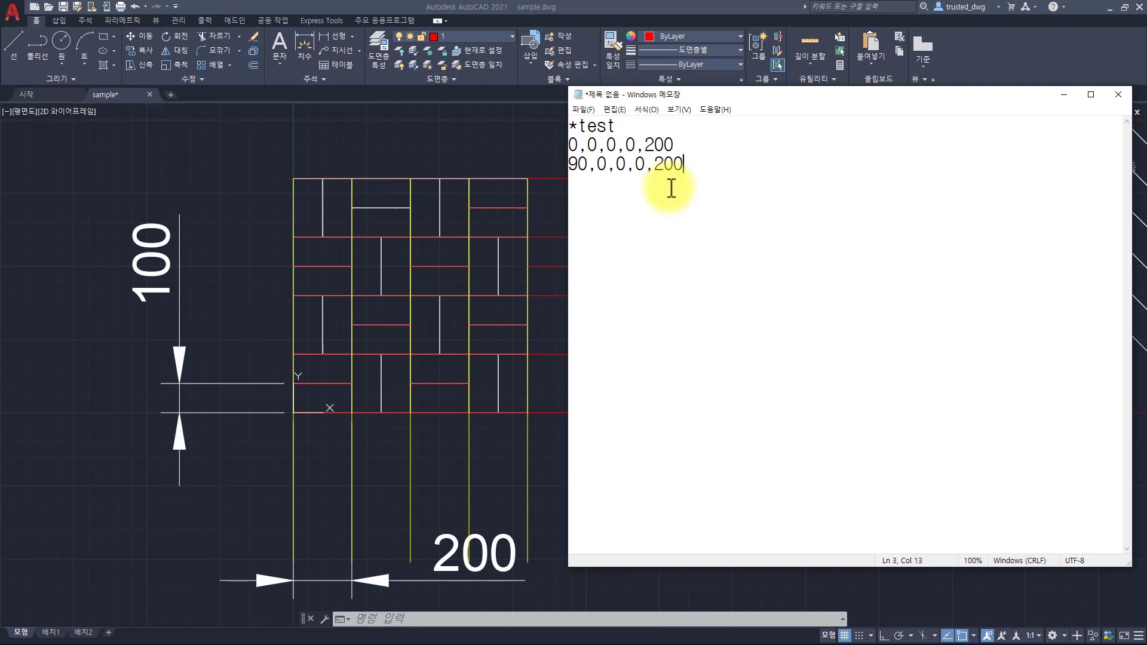
{"action": "key", "text": "Return"}
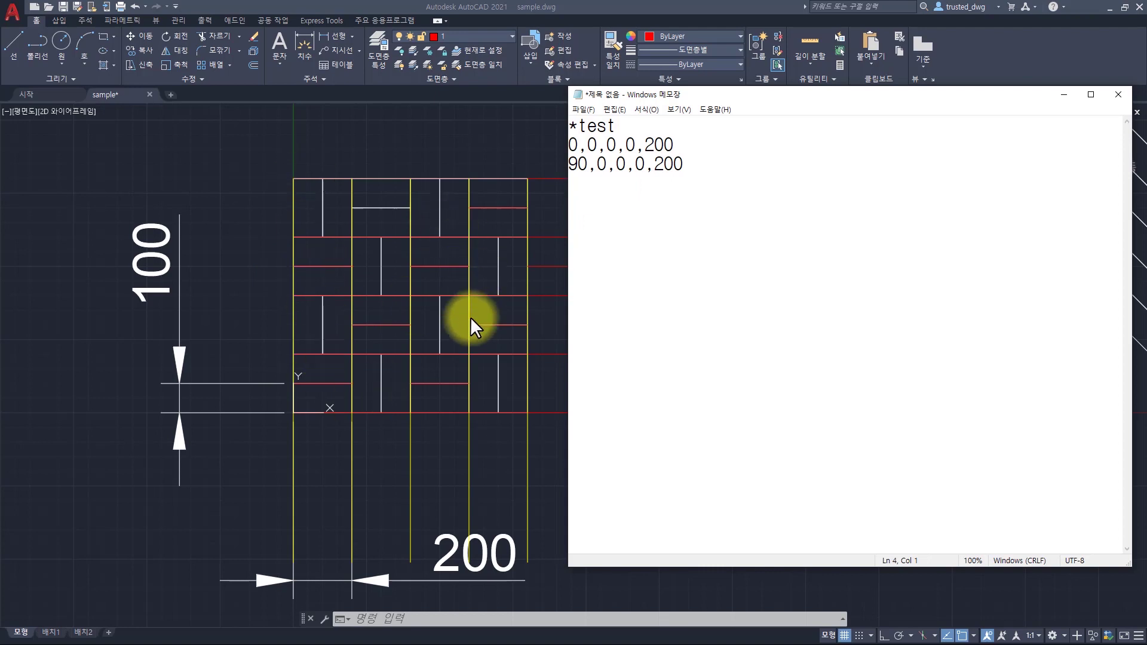
Start the third pattern line for the short horizontal dashes with 0,0,100,200,300
{"action": "left_click", "coordinate": [647, 241]}
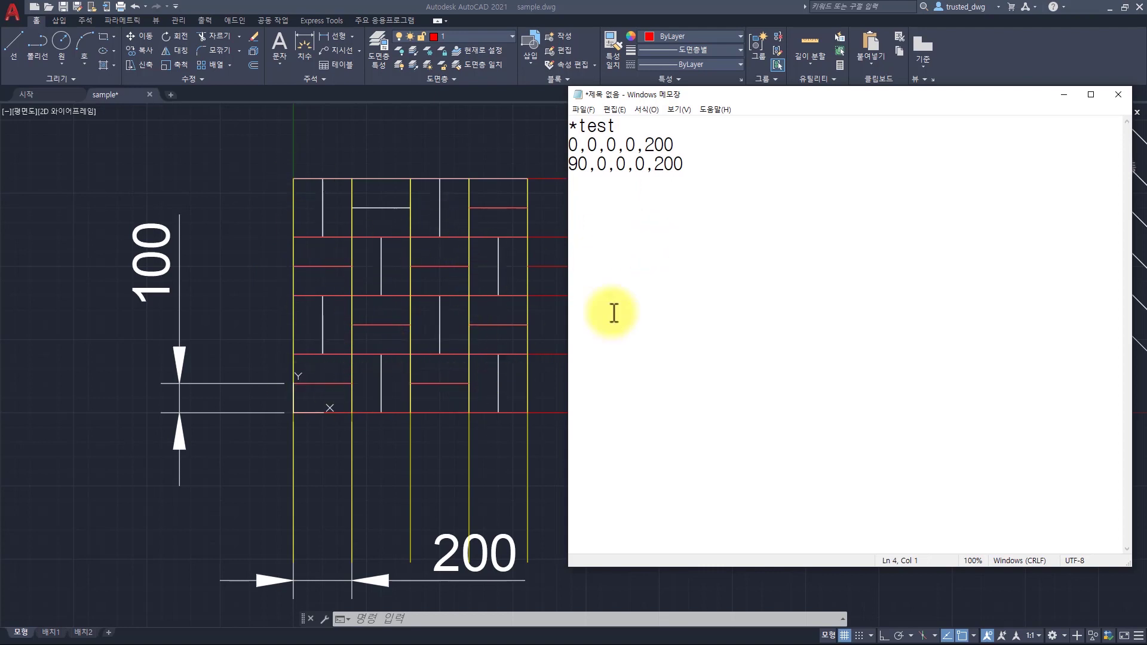
{"action": "left_click", "coordinate": [640, 199]}
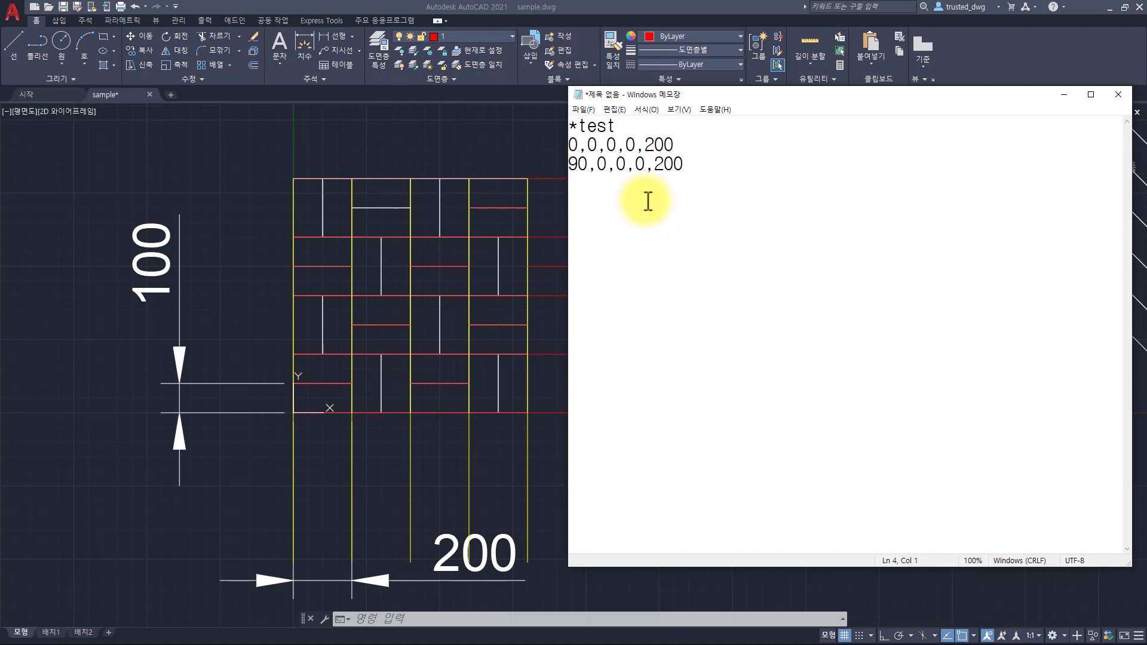
{"action": "type", "text": "0,"}
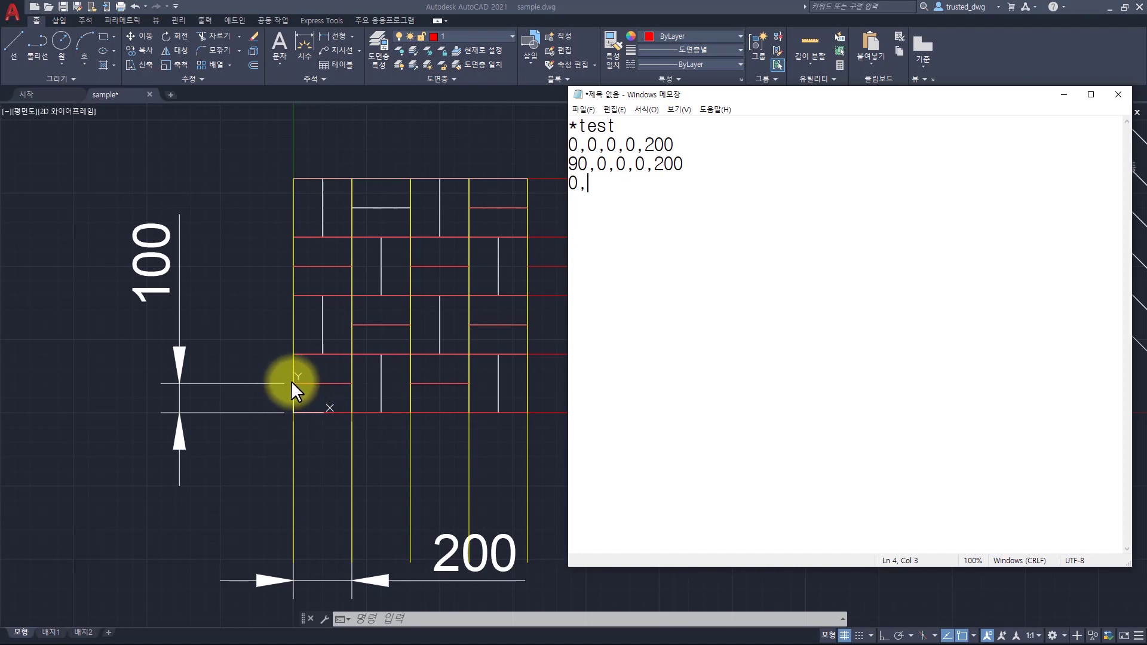
{"action": "left_click", "coordinate": [657, 187]}
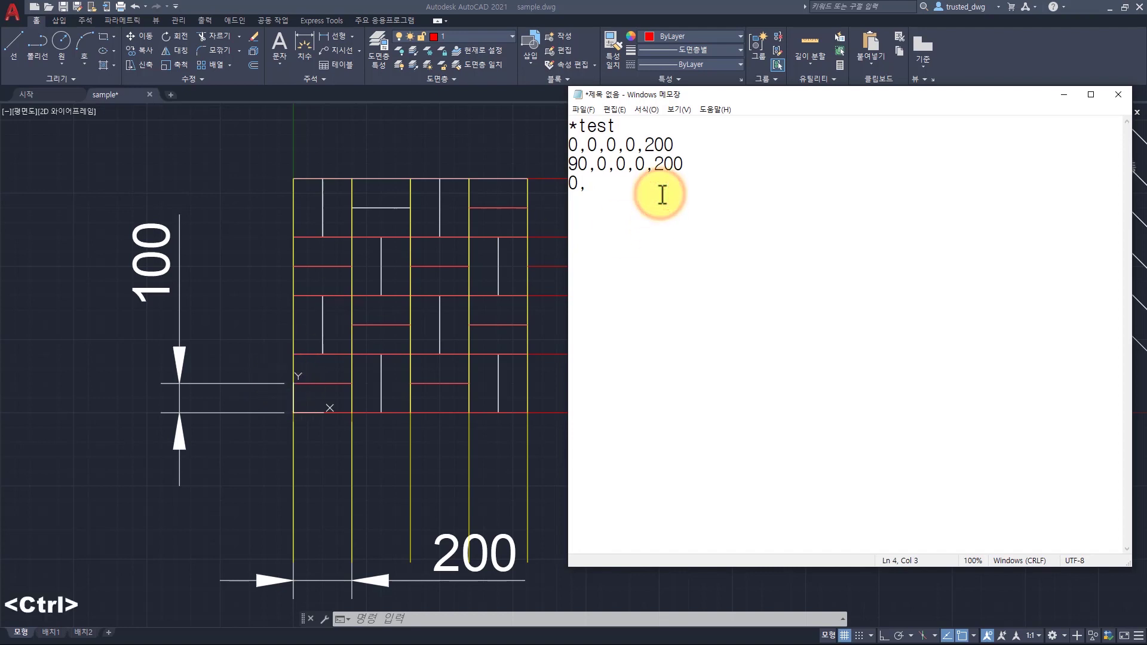
{"action": "type", "text": "0,100,"}
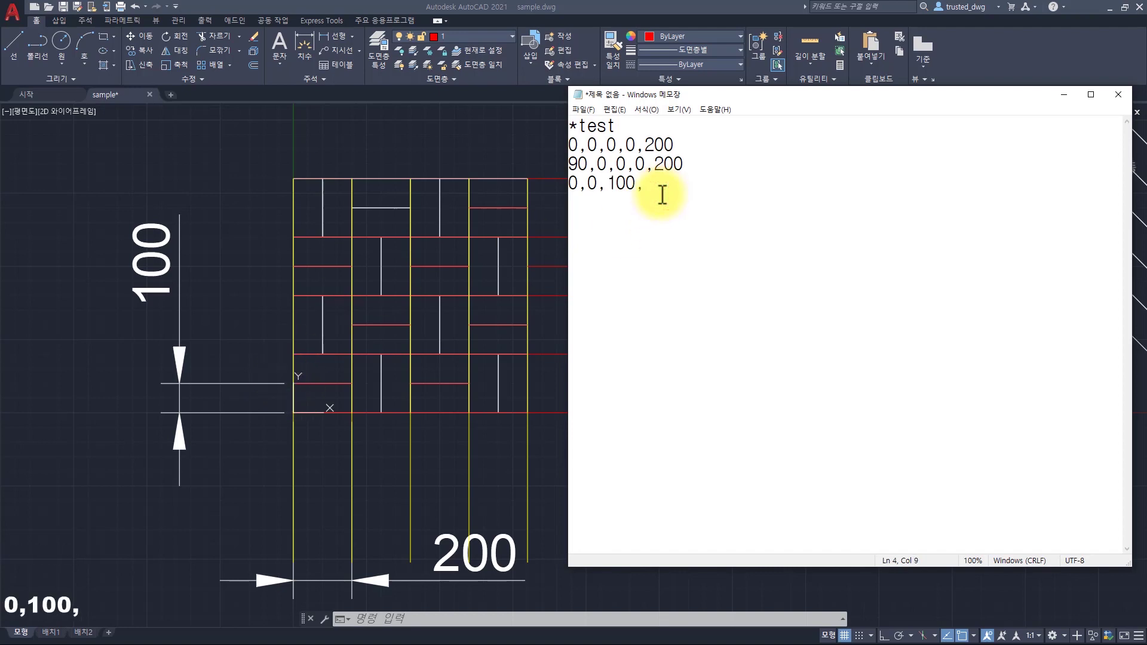
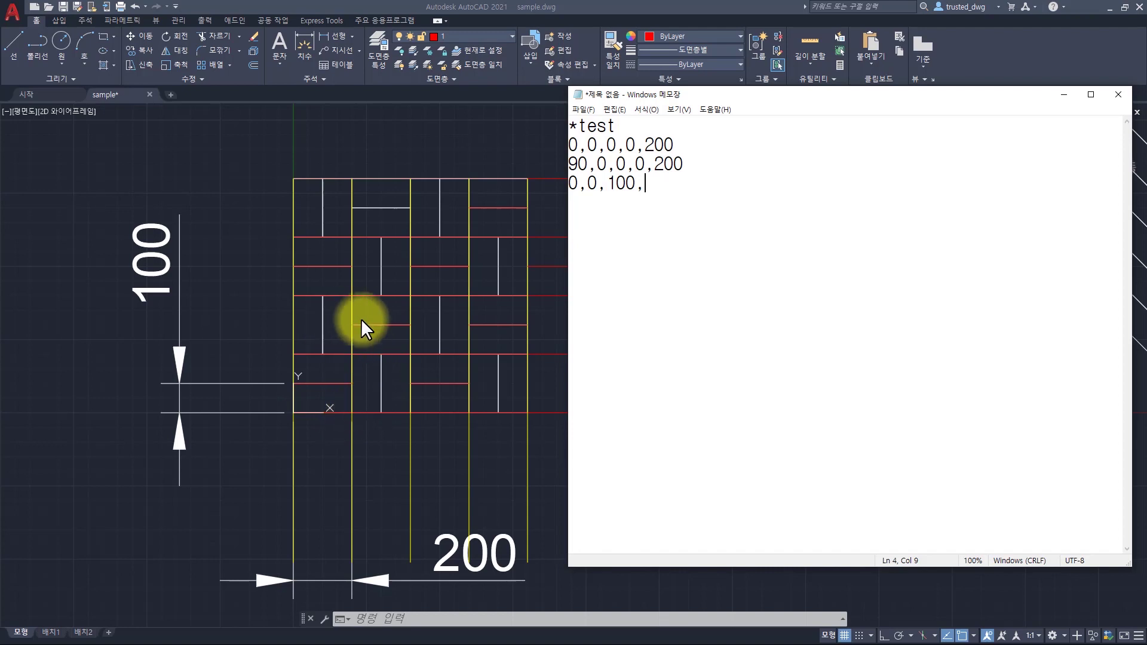
{"action": "left_click", "coordinate": [687, 207]}
{"action": "type", "text": "200,300"}
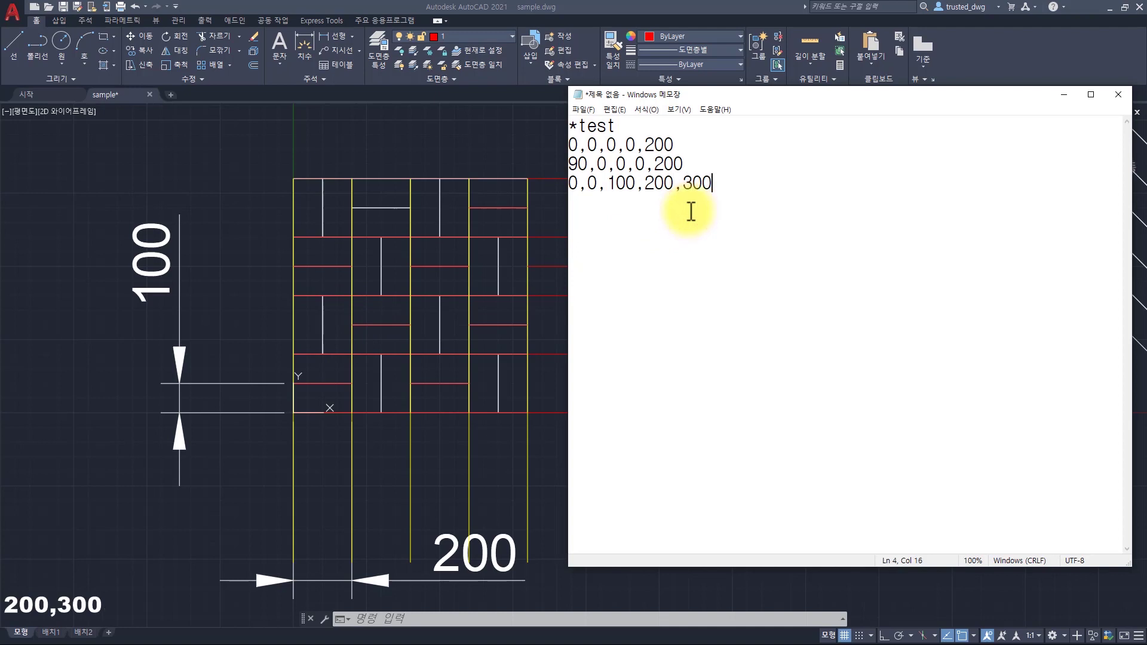
Replace the last two values of the third pattern line with 200,200
{"action": "key", "text": "shift+Left"}
{"action": "key", "text": "shift+Left"}
{"action": "key", "text": "shift+Left"}
{"action": "key", "text": "shift+Left"}
{"action": "key", "text": "shift+Left"}
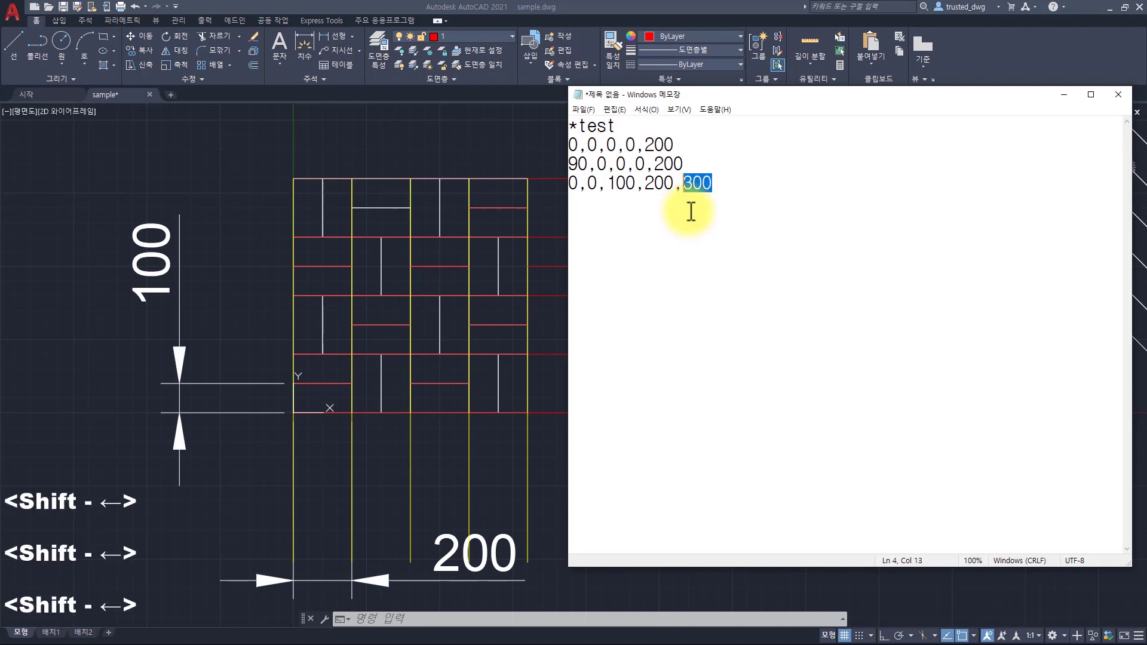
{"action": "key", "text": "shift+Left"}
{"action": "key", "text": "shift+Left"}
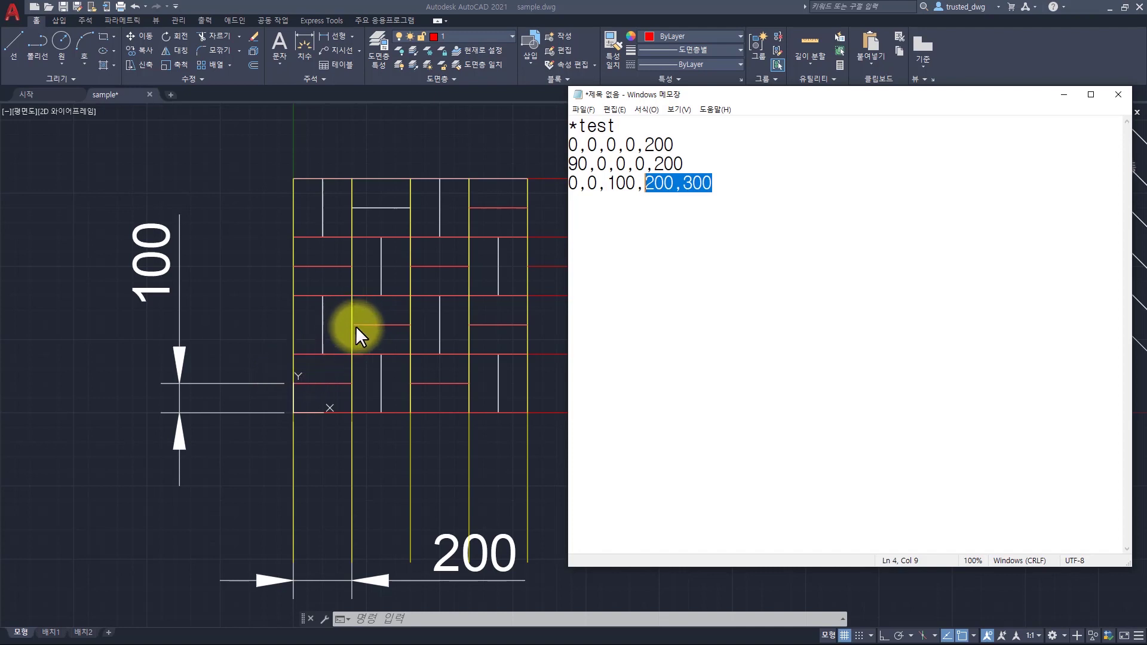
{"action": "left_click", "coordinate": [691, 185]}
{"action": "left_click_drag", "start_coordinate": [642, 184], "coordinate": [748, 177]}
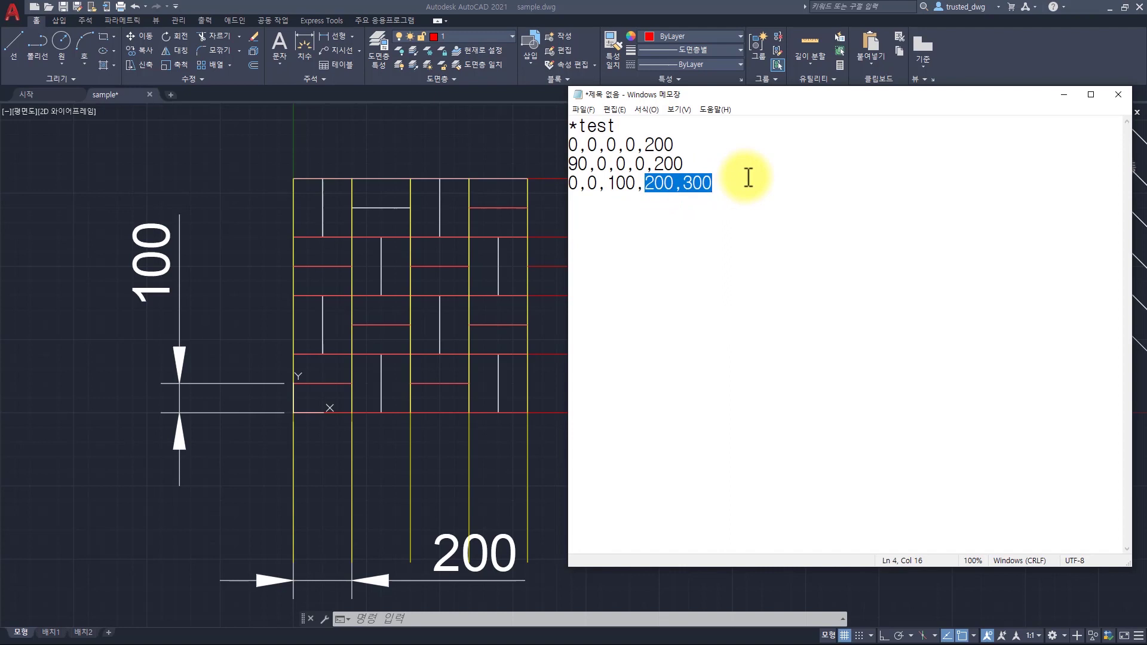
{"action": "type", "text": "200,30"}
{"action": "key", "text": "BackSpace"}
{"action": "key", "text": "BackSpace"}
{"action": "type", "text": "200"}
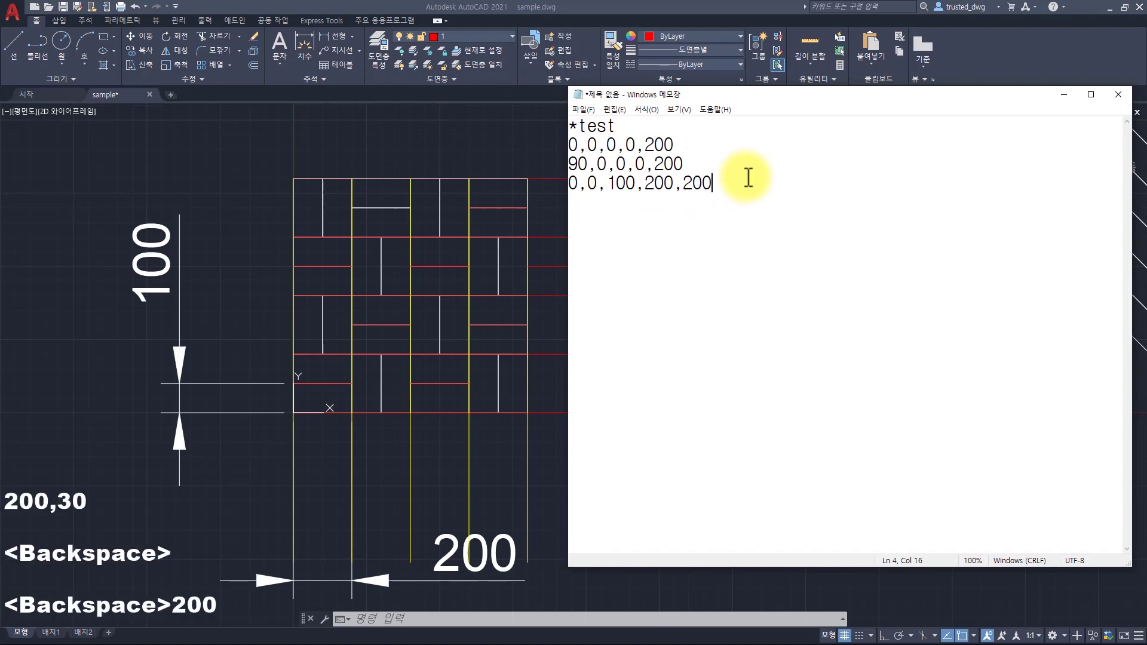
Append the dash length 200 and the gap -200 to the third pattern line
{"action": "type", "text": ","}
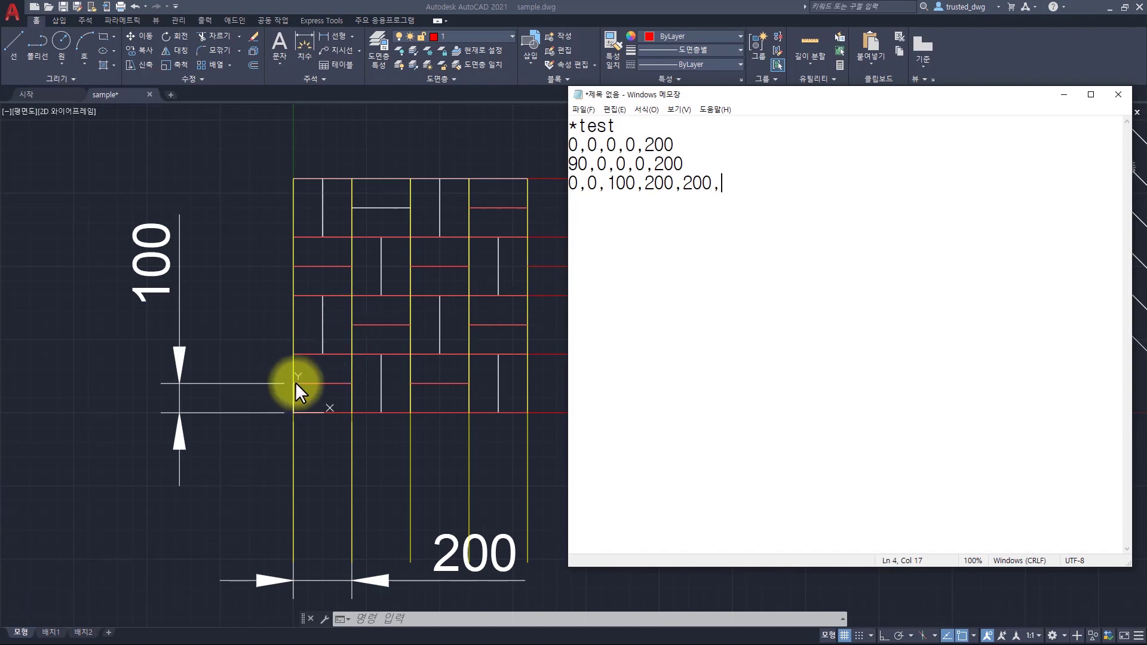
{"action": "left_click", "coordinate": [805, 193]}
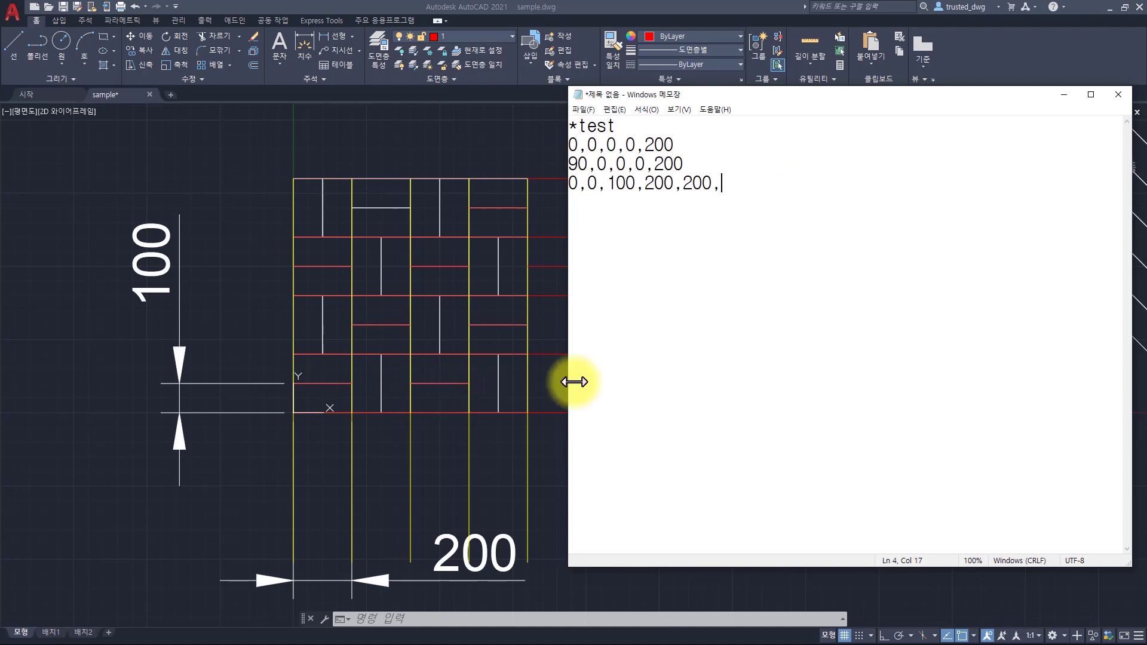
{"action": "left_click", "coordinate": [776, 248]}
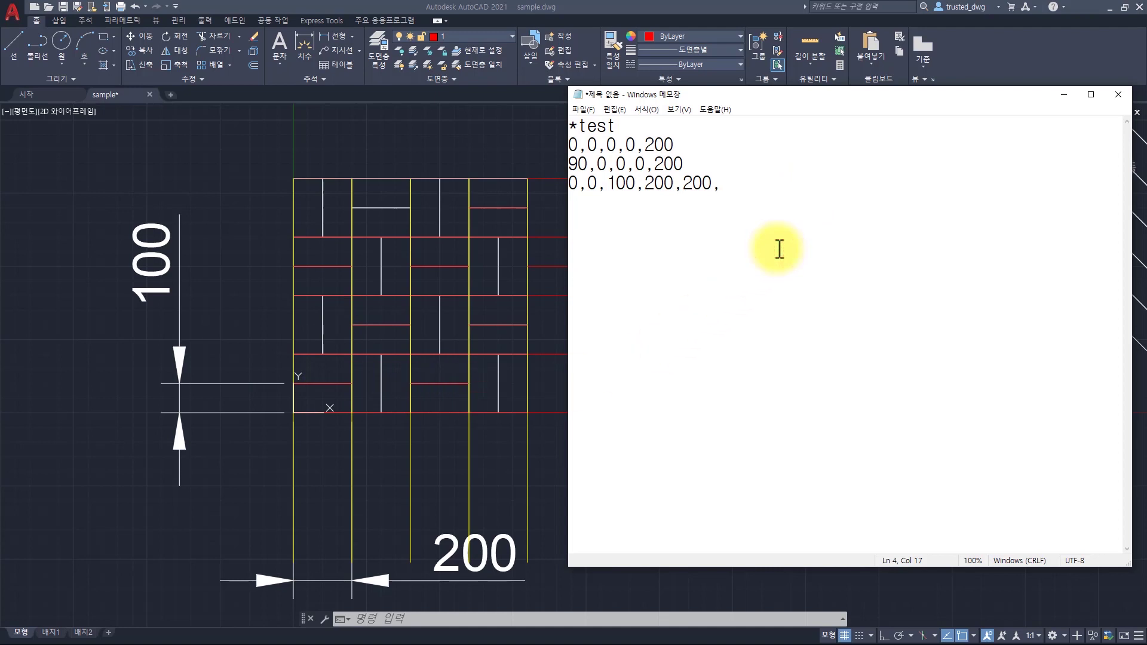
{"action": "type", "text": "200"}
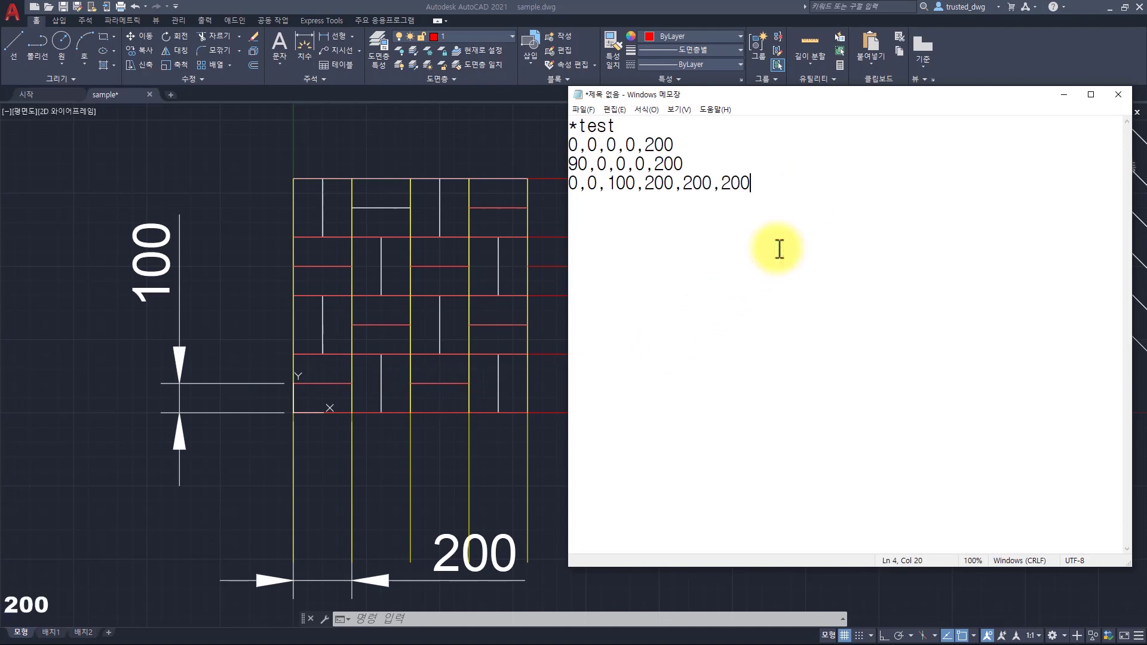
{"action": "type", "text": ","}
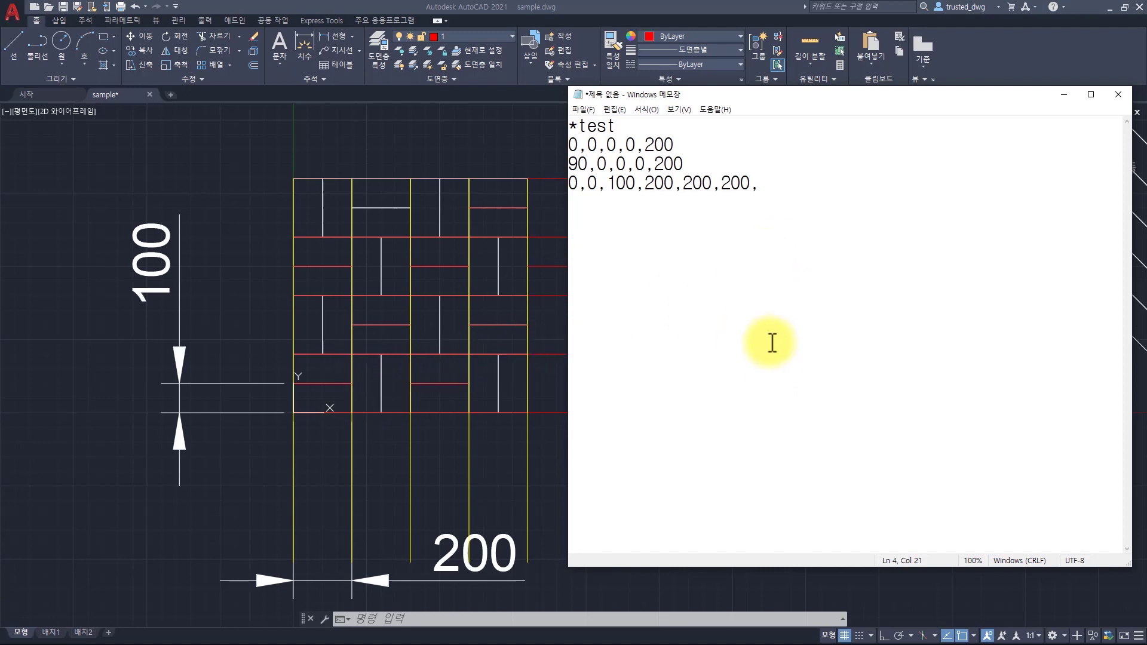
{"action": "type", "text": "-200"}
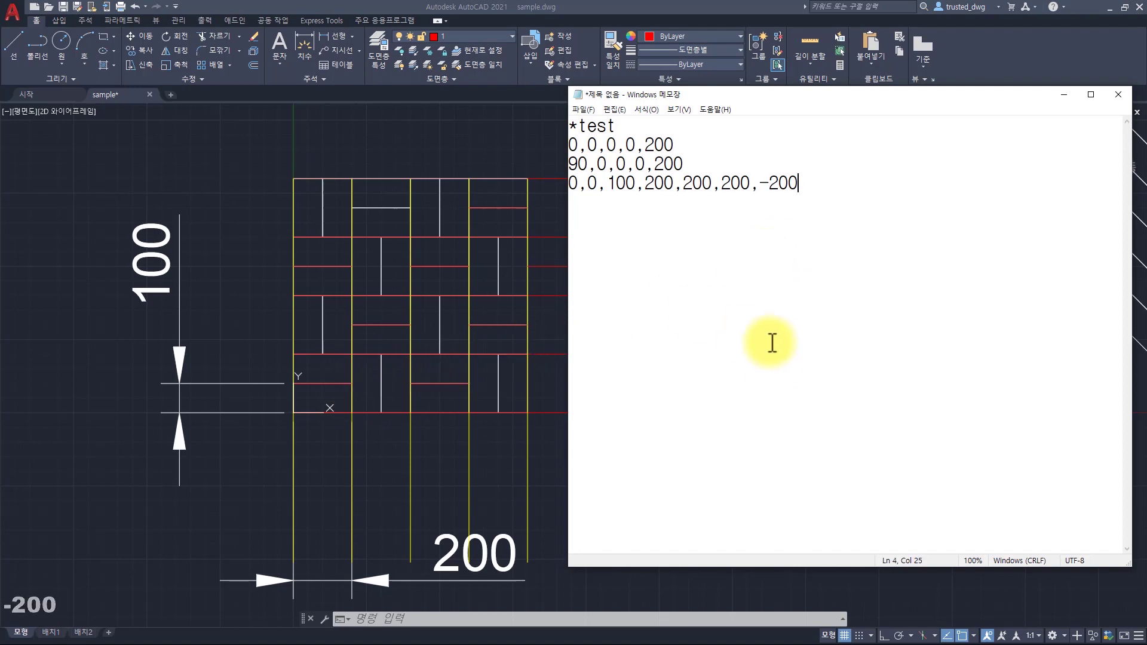
{"action": "double_click", "coordinate": [729, 182]}
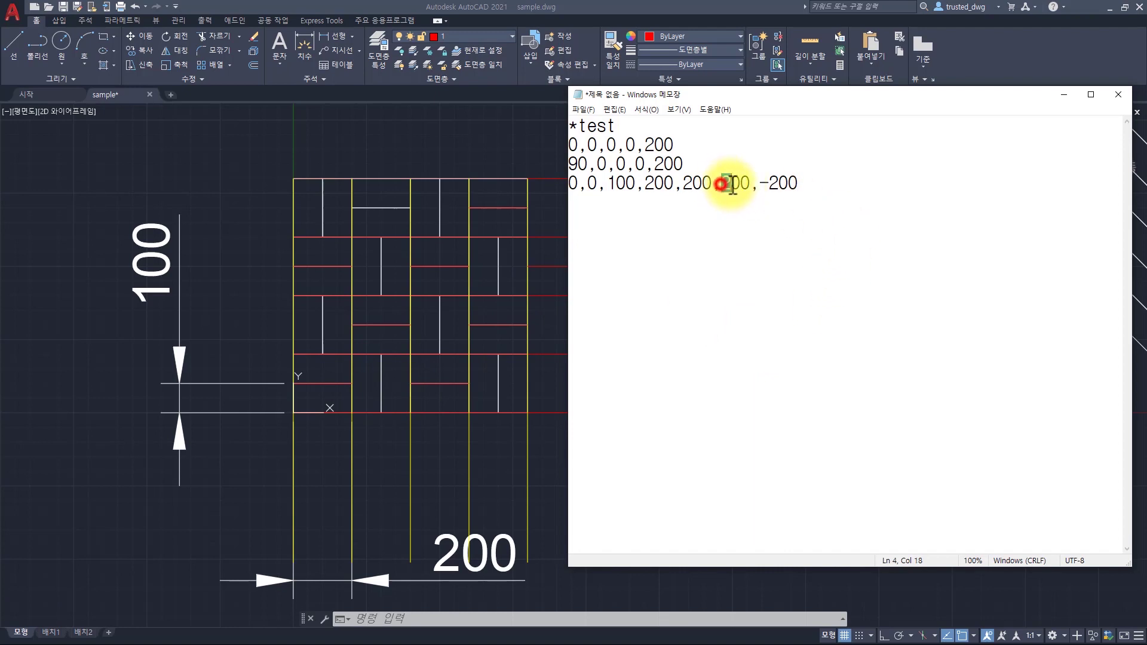
{"action": "left_click", "coordinate": [760, 181]}
{"action": "left_click_drag", "start_coordinate": [769, 185], "coordinate": [800, 183]}
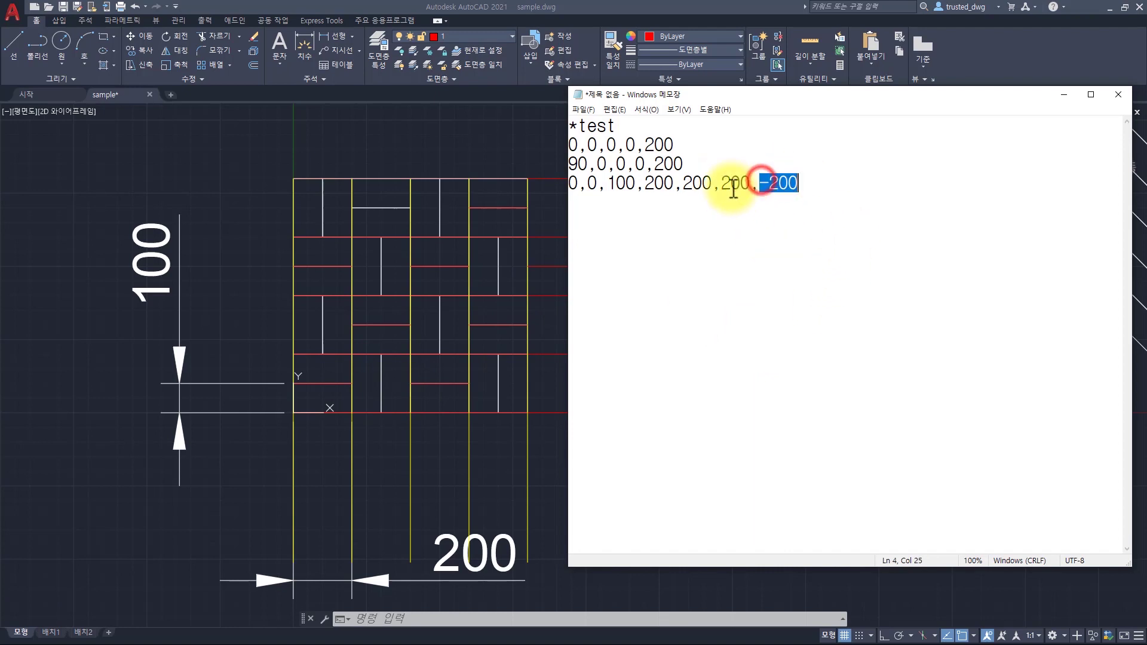
{"action": "left_click_drag", "start_coordinate": [723, 181], "coordinate": [811, 194]}
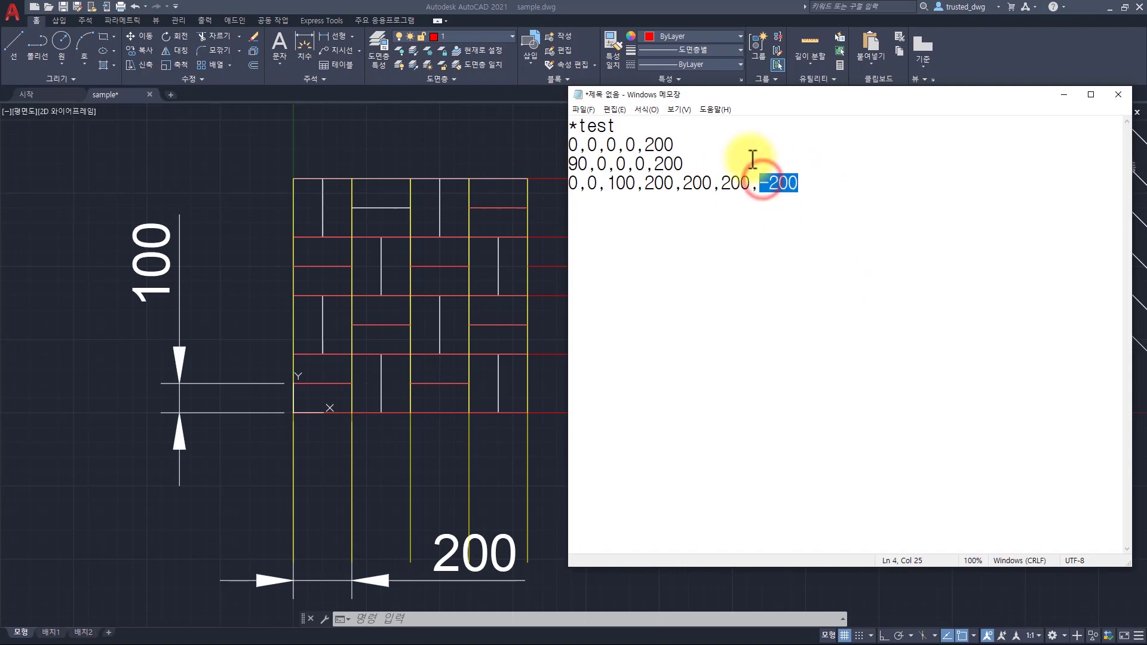
Start a fourth pattern line for the short vertical dashes with the angle 90
{"action": "left_click", "coordinate": [830, 187]}
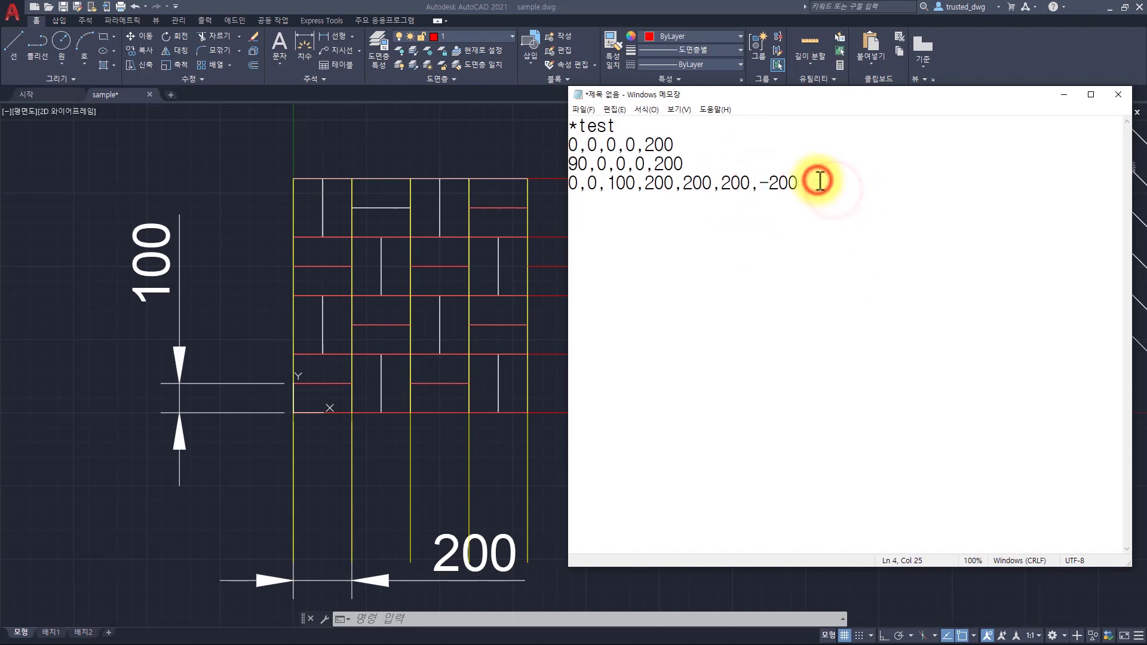
{"action": "key", "text": "Return"}
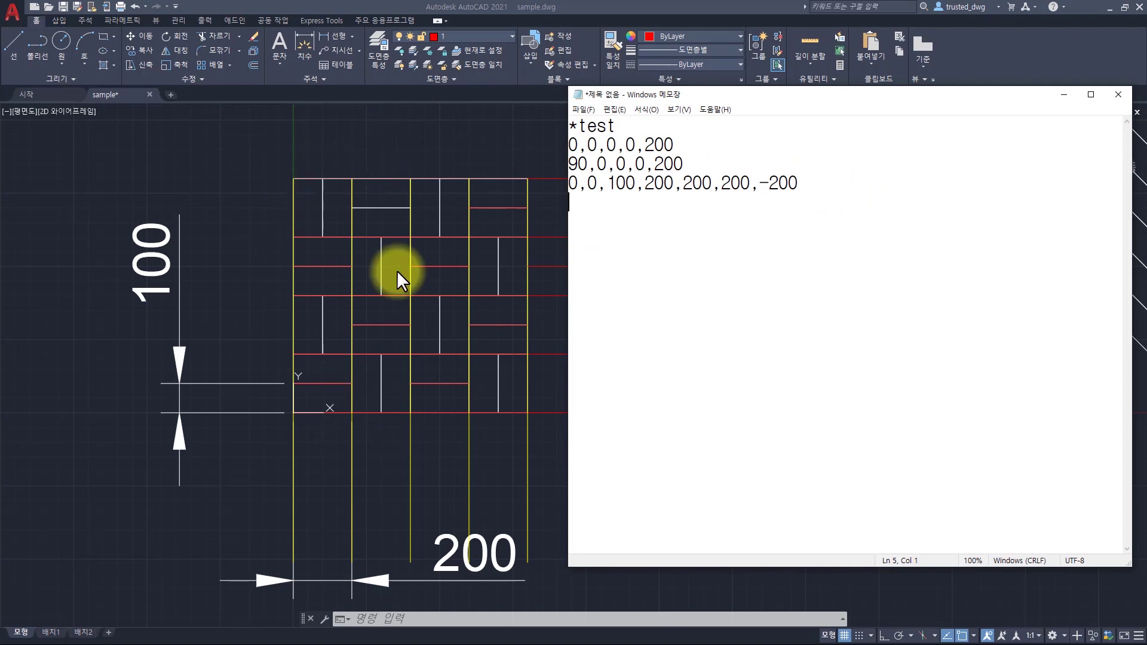
{"action": "left_click", "coordinate": [400, 225]}
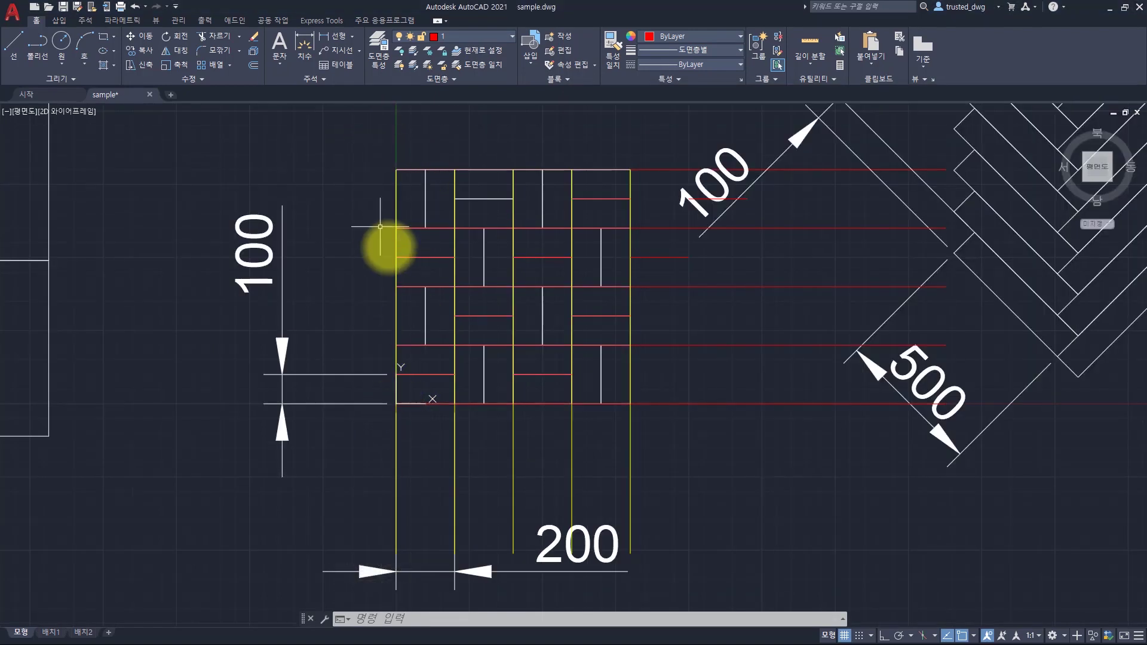
{"action": "key", "text": "alt+Tab"}
{"action": "left_click", "coordinate": [739, 247]}
{"action": "type", "text": "90,"}
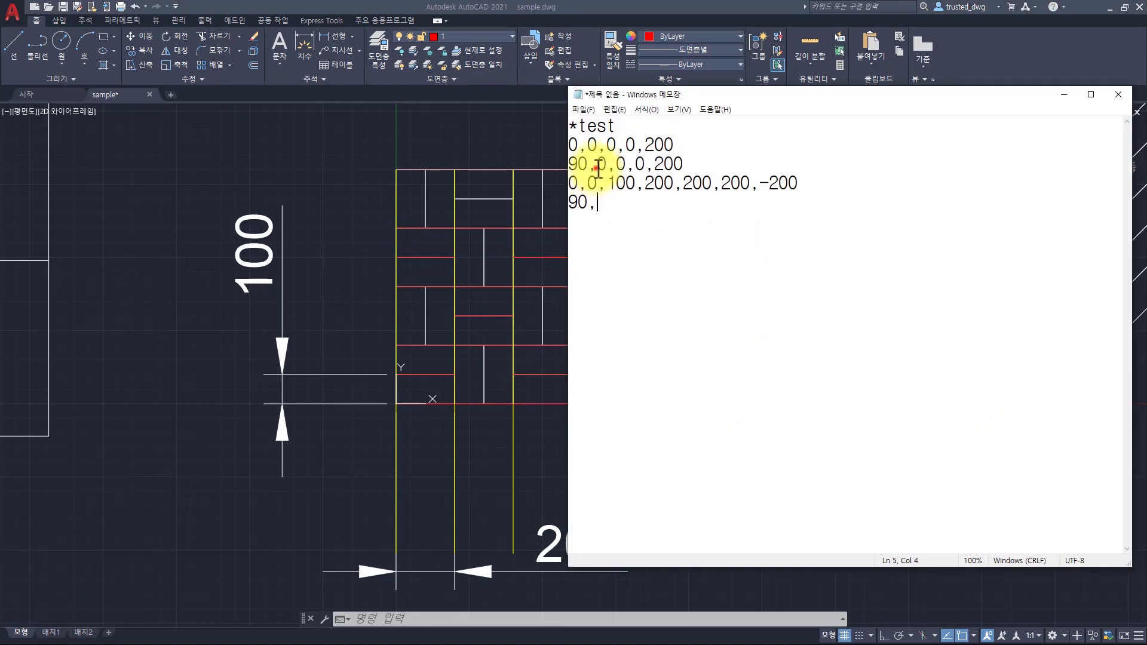
Append the origin and first offset values 100,200 to the fourth pattern line
{"action": "left_click_drag", "start_coordinate": [598, 163], "coordinate": [627, 164]}
{"action": "left_click", "coordinate": [441, 319]}
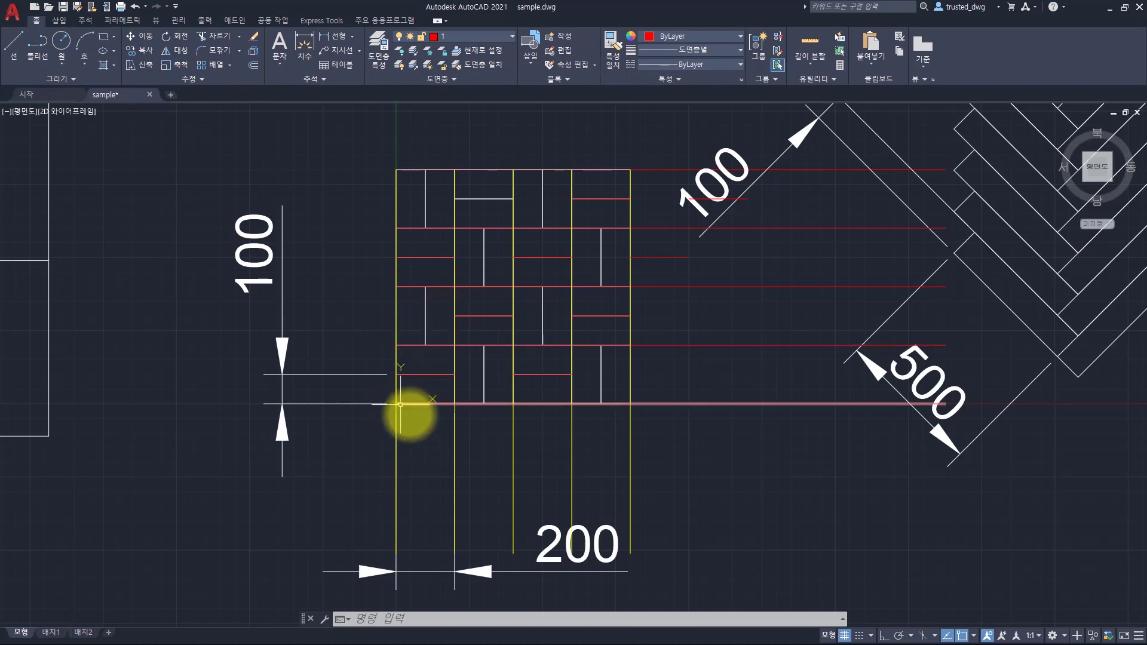
{"action": "key", "text": "alt+Tab"}
{"action": "left_click", "coordinate": [711, 257]}
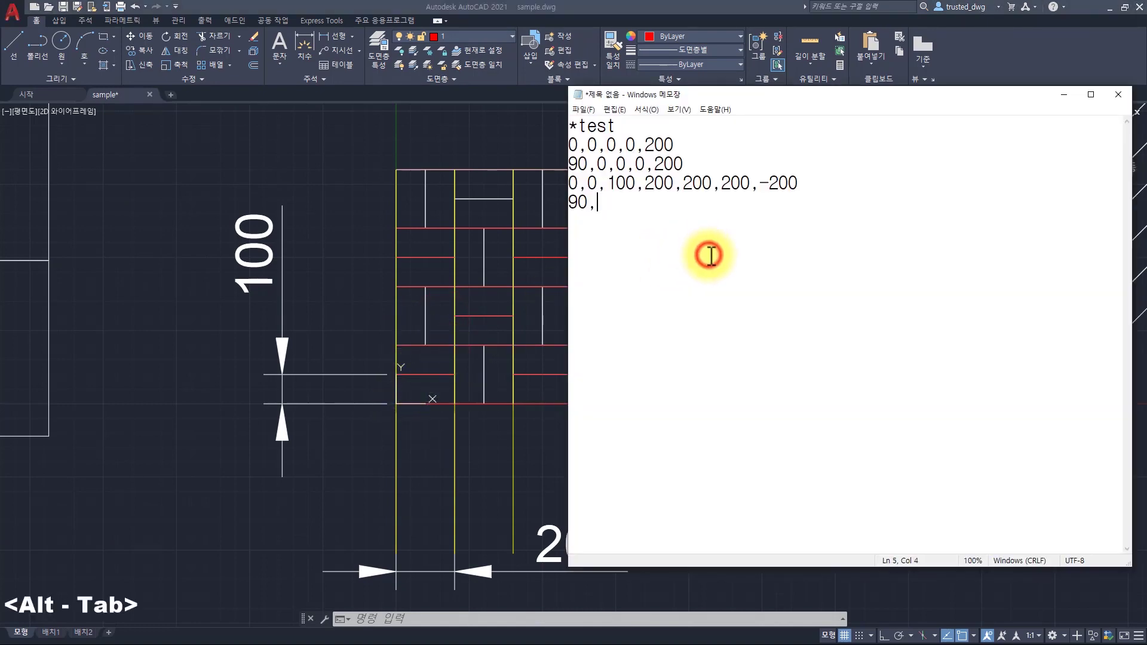
{"action": "type", "text": "100,200"}
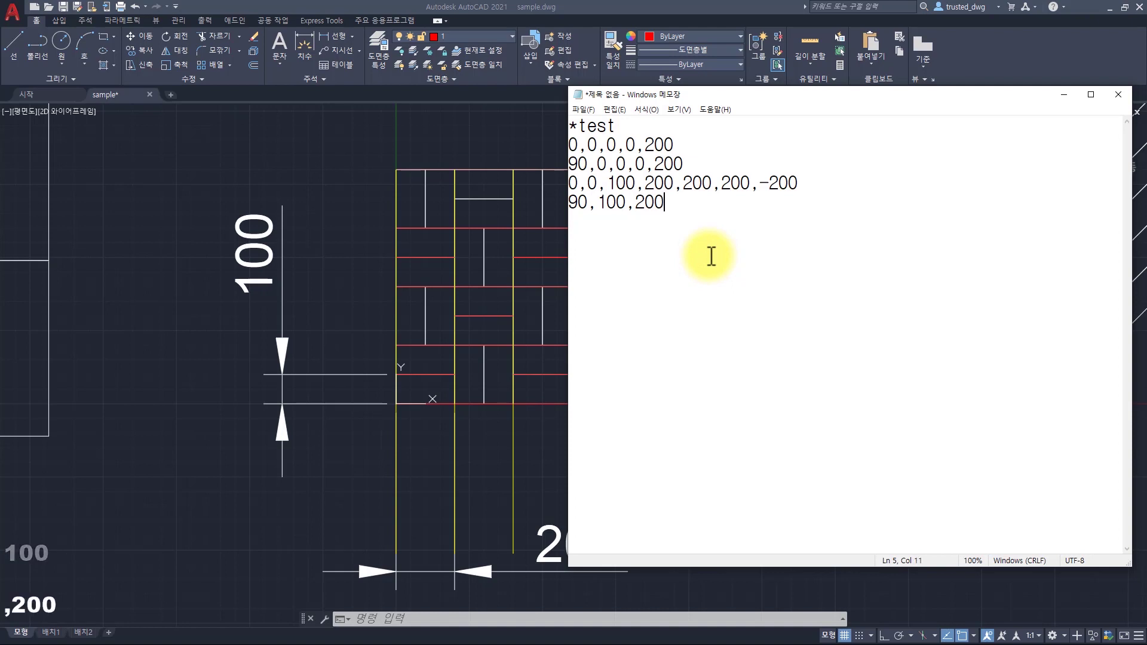
In AutoCAD, set the UCS origin at the basket-weave pattern's lower-left corner with X pointing up and Y pointing left
{"action": "left_click", "coordinate": [443, 313]}
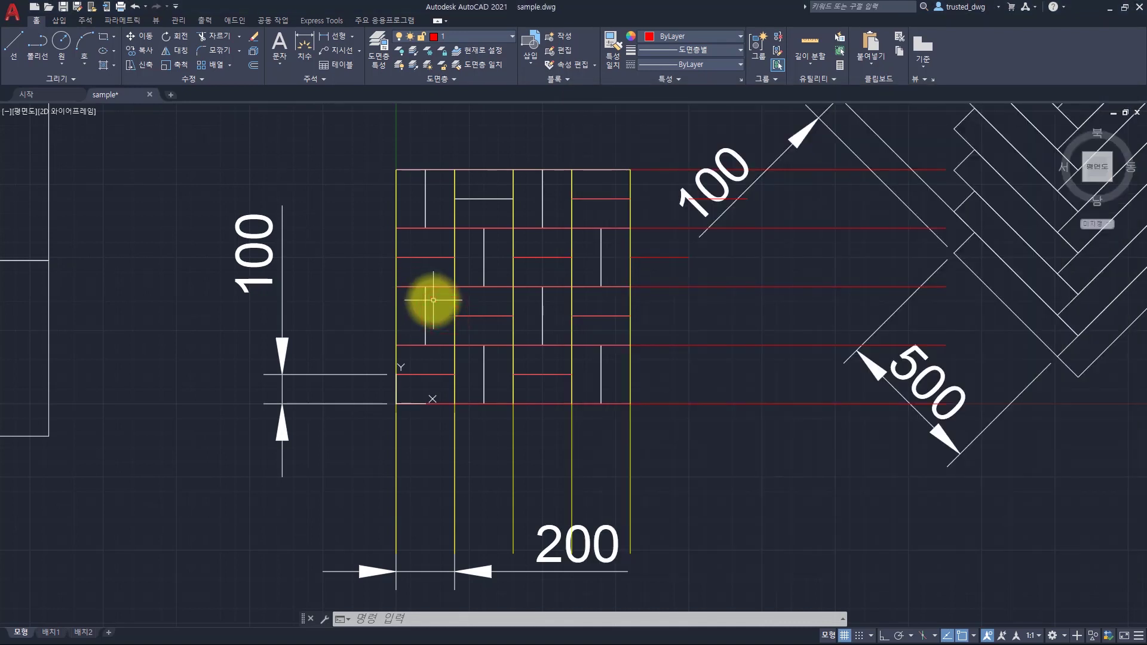
{"action": "key", "text": "alt+Tab"}
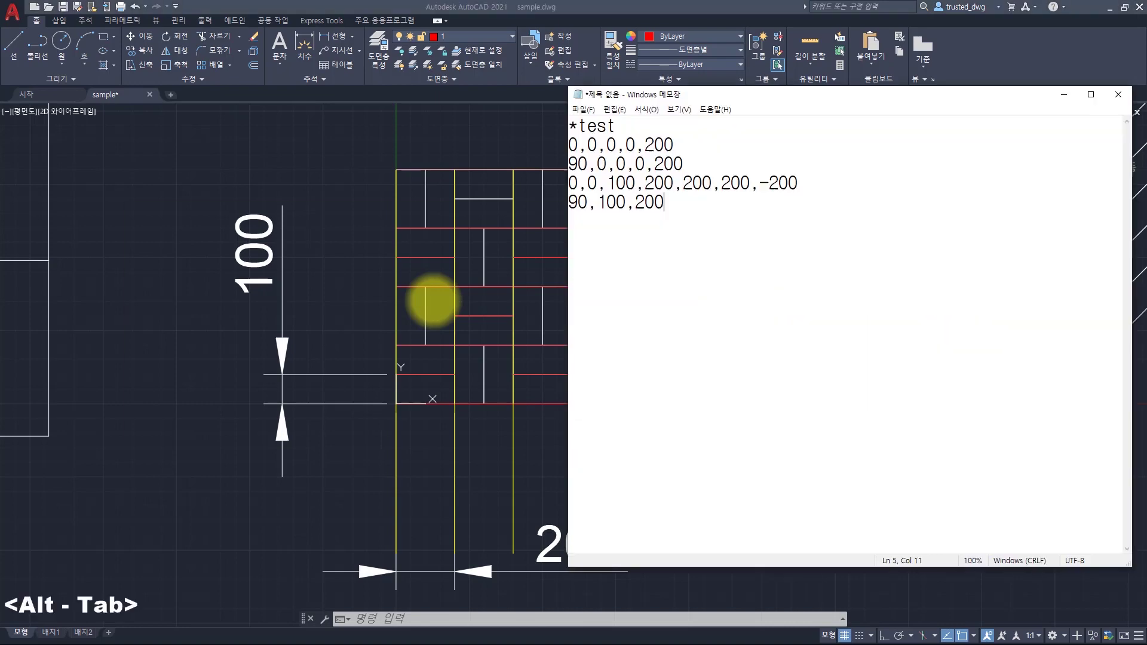
{"action": "double_click", "coordinate": [579, 202]}
{"action": "left_click", "coordinate": [455, 232]}
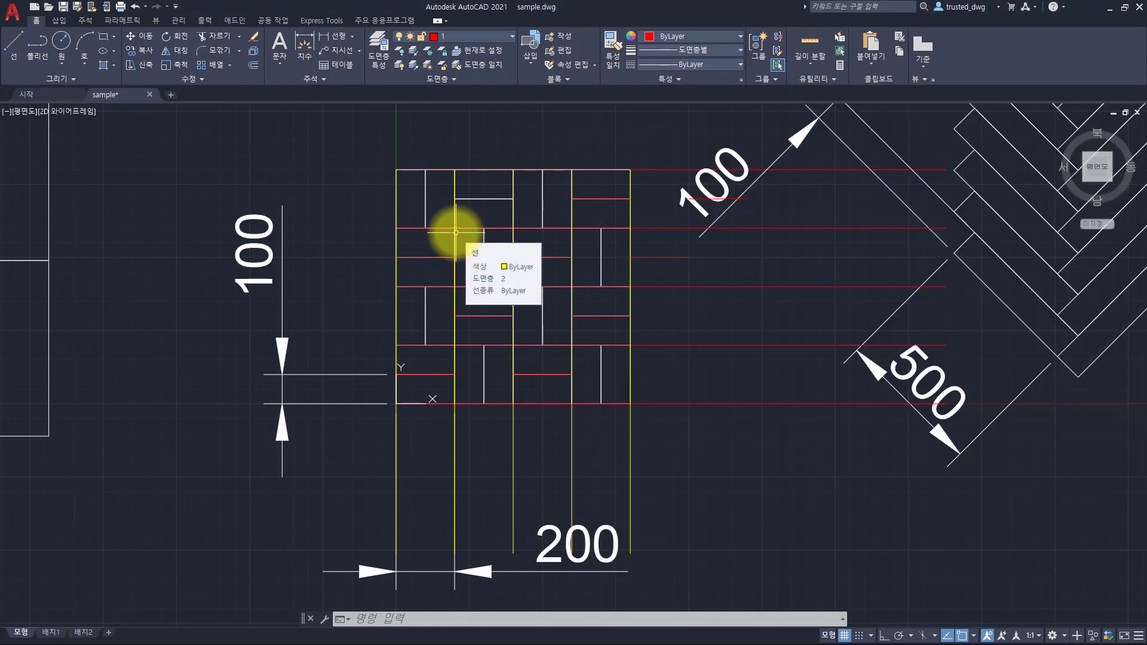
{"action": "type", "text": "ucs"}
{"action": "key", "text": "Return"}
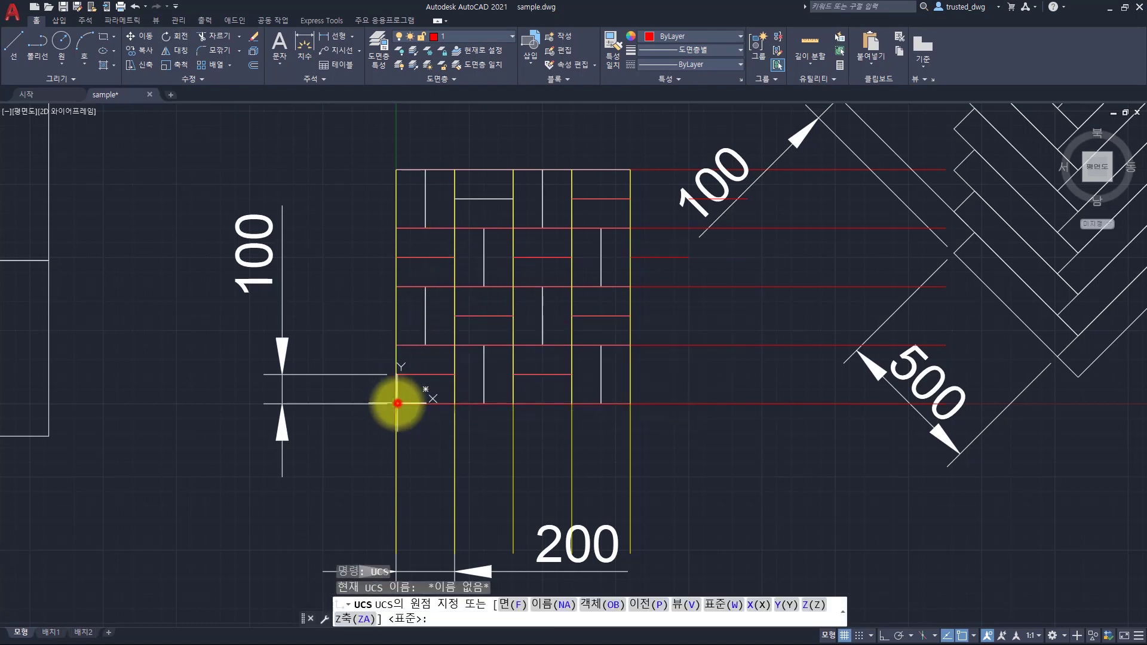
{"action": "left_click", "coordinate": [396, 398]}
{"action": "left_click", "coordinate": [393, 346]}
{"action": "left_click", "coordinate": [135, 418]}
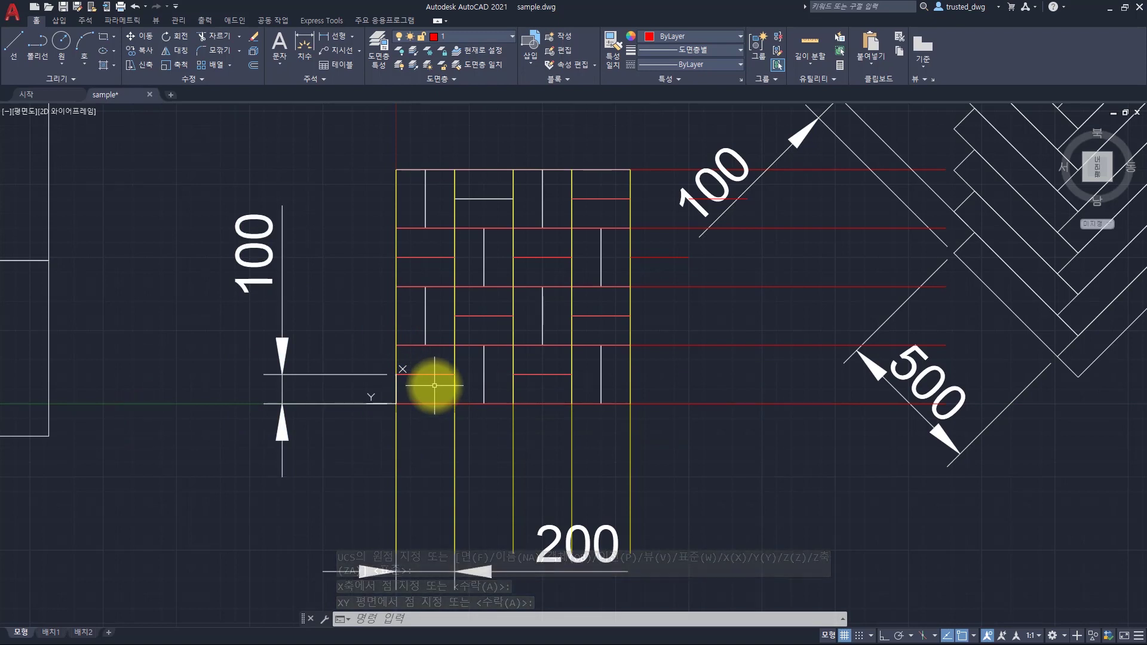
Examine the vertical tile pair in the pattern's first column against the rotated axes
{"action": "left_click", "coordinate": [438, 299]}
{"action": "left_click", "coordinate": [402, 322]}
{"action": "key", "text": "Escape"}
{"action": "left_click", "coordinate": [434, 297]}
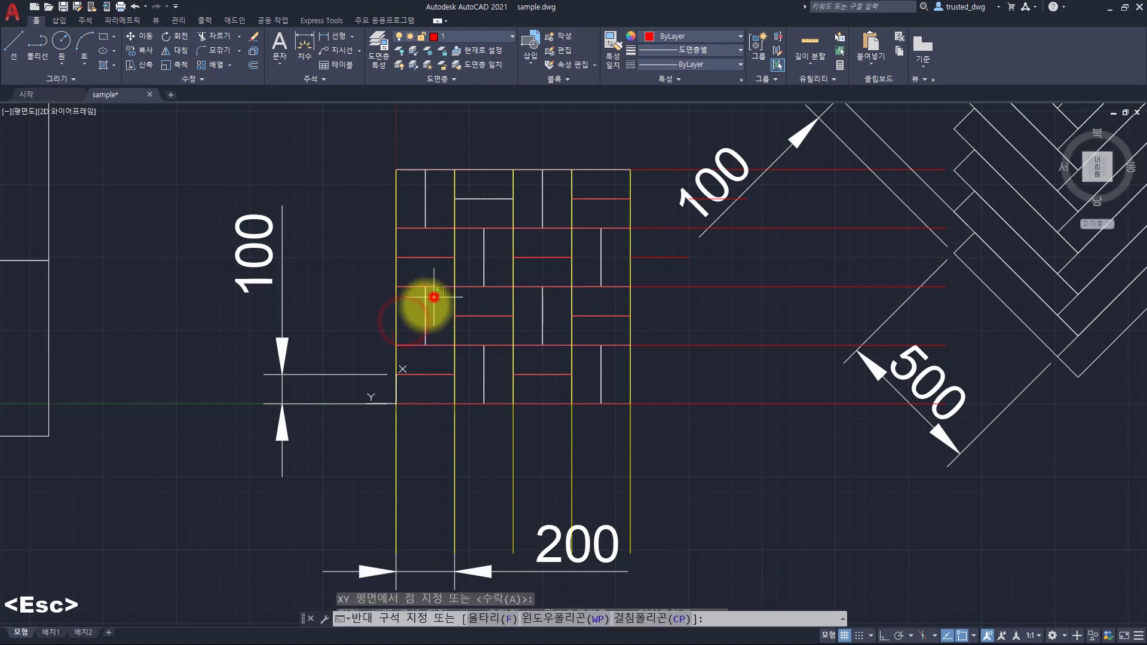
{"action": "left_click", "coordinate": [417, 313]}
{"action": "key", "text": "Escape"}
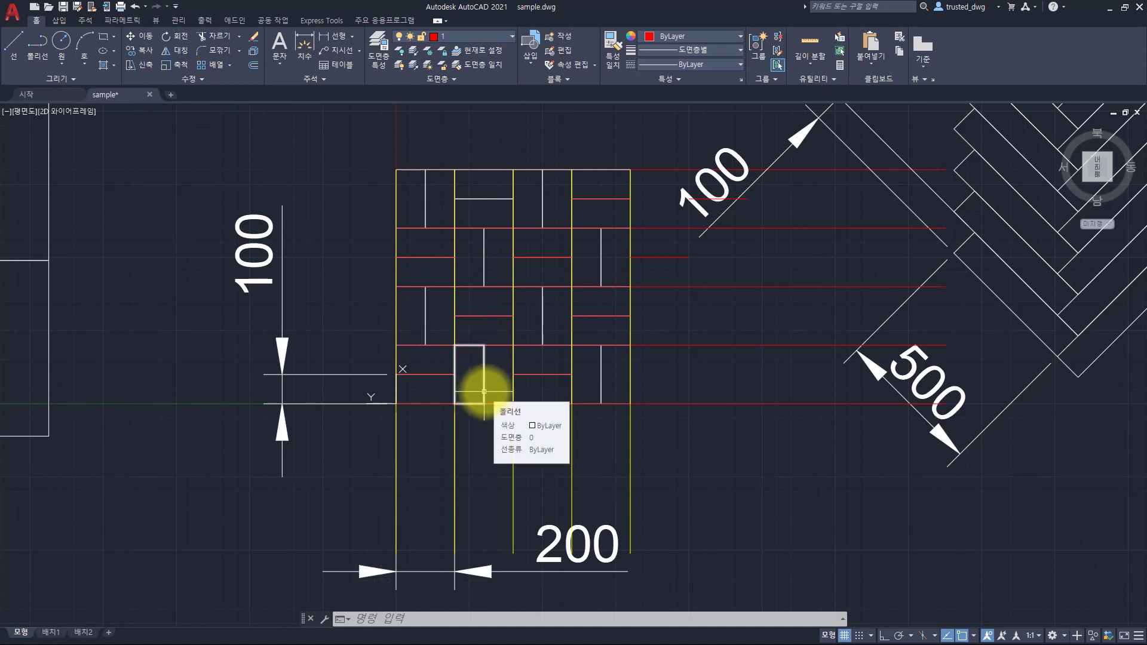
{"action": "key", "text": "Escape"}
{"action": "key", "text": "Escape"}
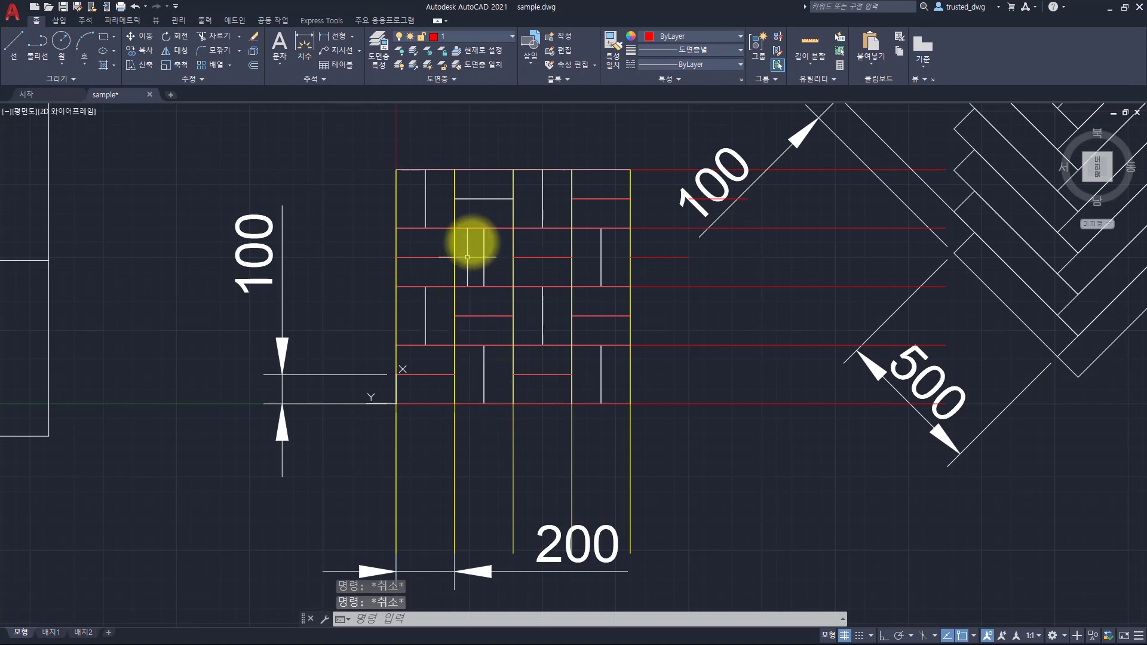
Copy the second column's two vertical tile pairs so they adjoin the pattern's left edge from outside
{"action": "left_click", "coordinate": [479, 378]}
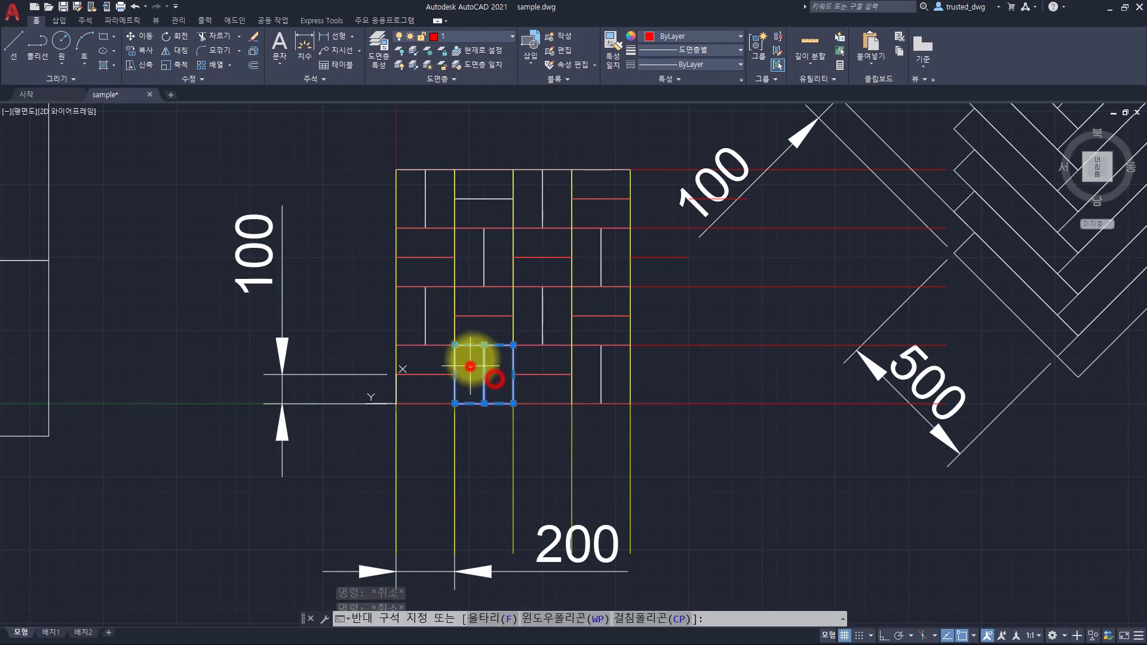
{"action": "left_click", "coordinate": [472, 256]}
{"action": "type", "text": "cp"}
{"action": "key", "text": "space"}
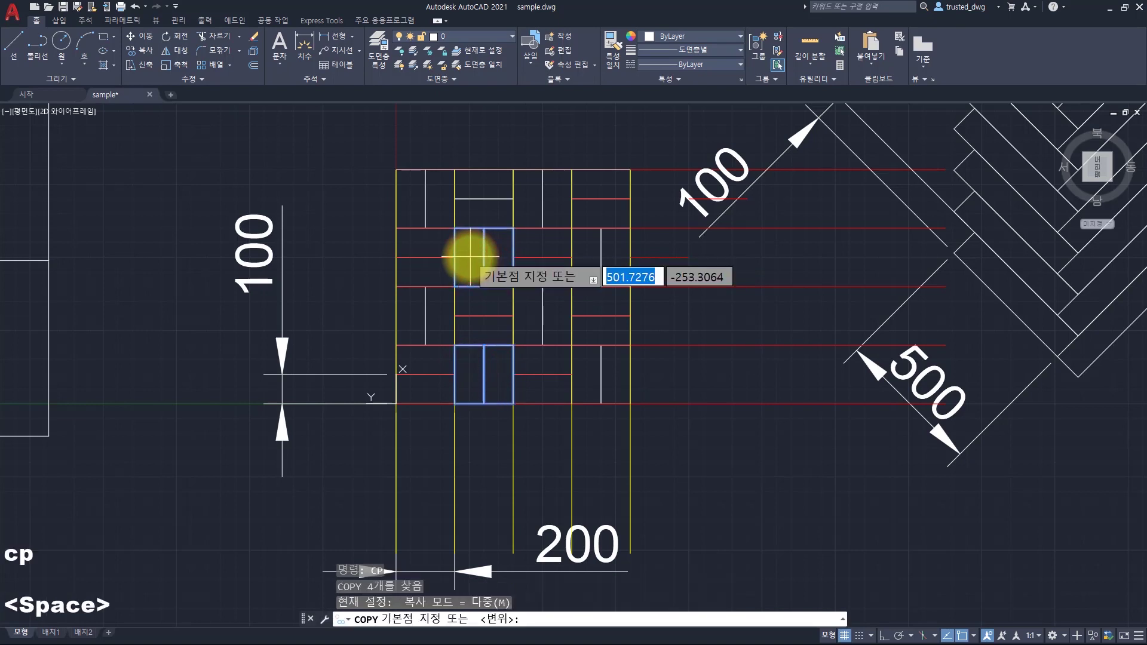
{"action": "left_click", "coordinate": [514, 227]}
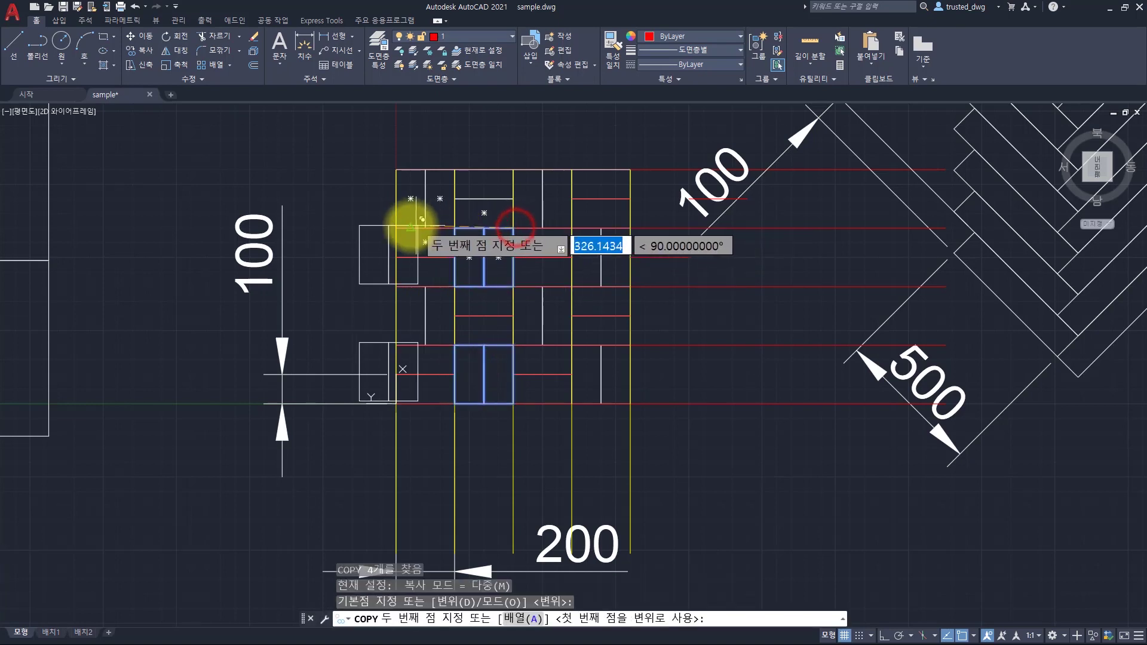
{"action": "left_click", "coordinate": [396, 227]}
{"action": "key", "text": "Escape"}
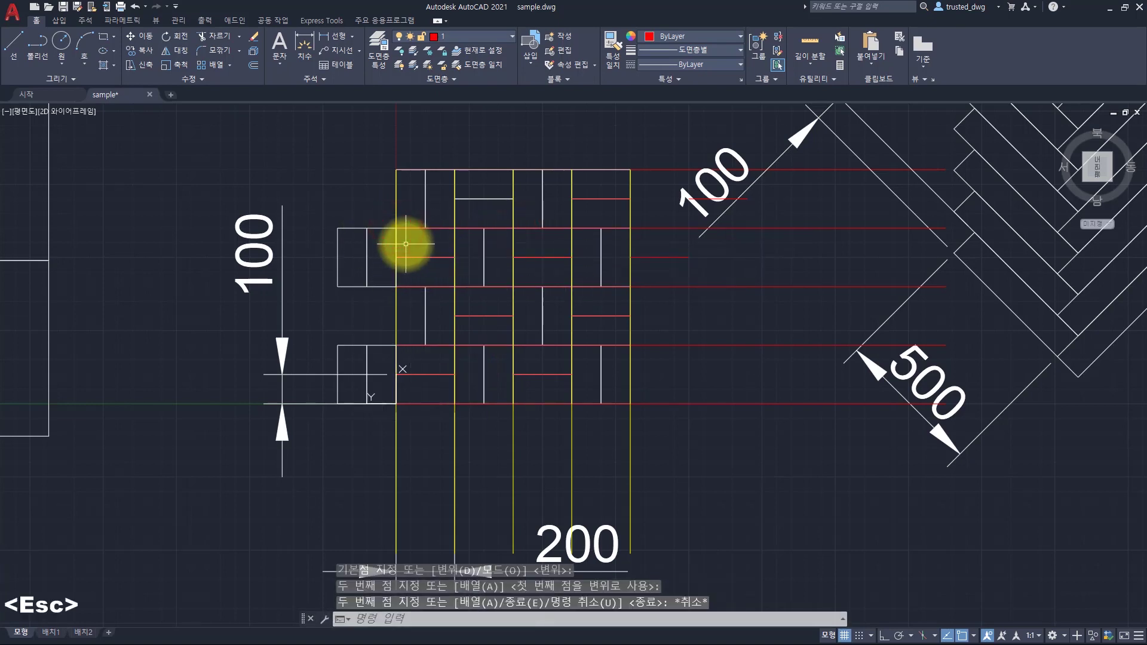
Examine the lower and upper copied tile pairs in turn to judge the dash spacing
{"action": "left_click", "coordinate": [378, 355]}
{"action": "left_click", "coordinate": [358, 362]}
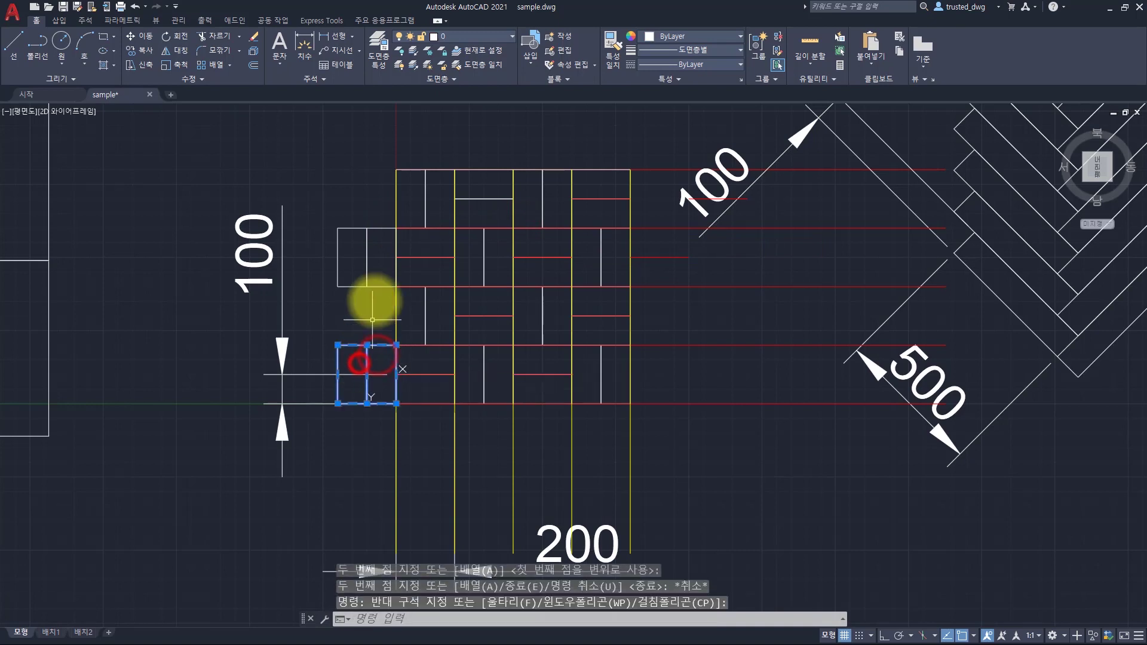
{"action": "key", "text": "Escape"}
{"action": "left_click", "coordinate": [378, 243]}
{"action": "left_click", "coordinate": [354, 270]}
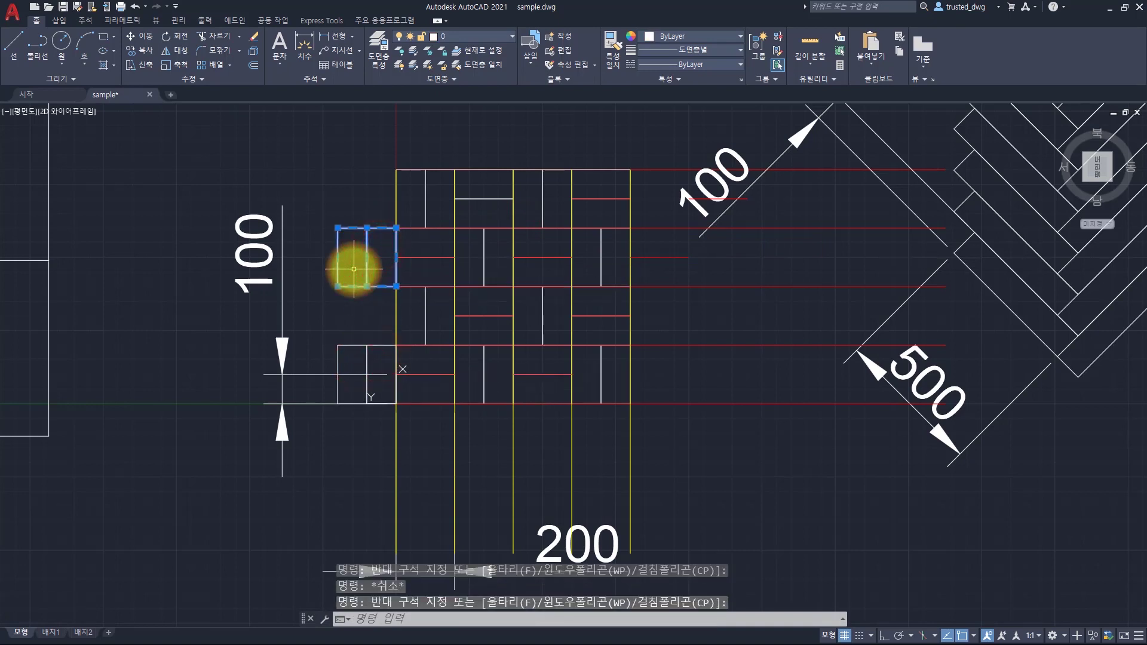
{"action": "key", "text": "Escape"}
{"action": "key", "text": "Escape"}
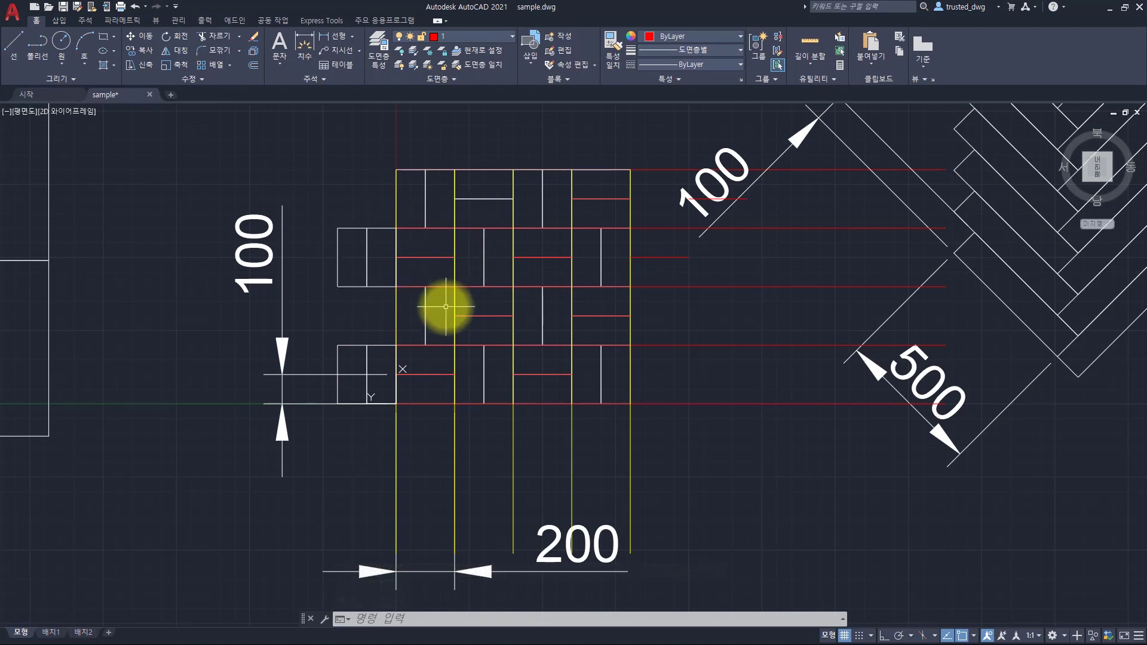
In Notepad, complete the fourth pattern line with 200,-200,200,-200 and add blank lines after it
{"action": "key", "text": "alt+Tab"}
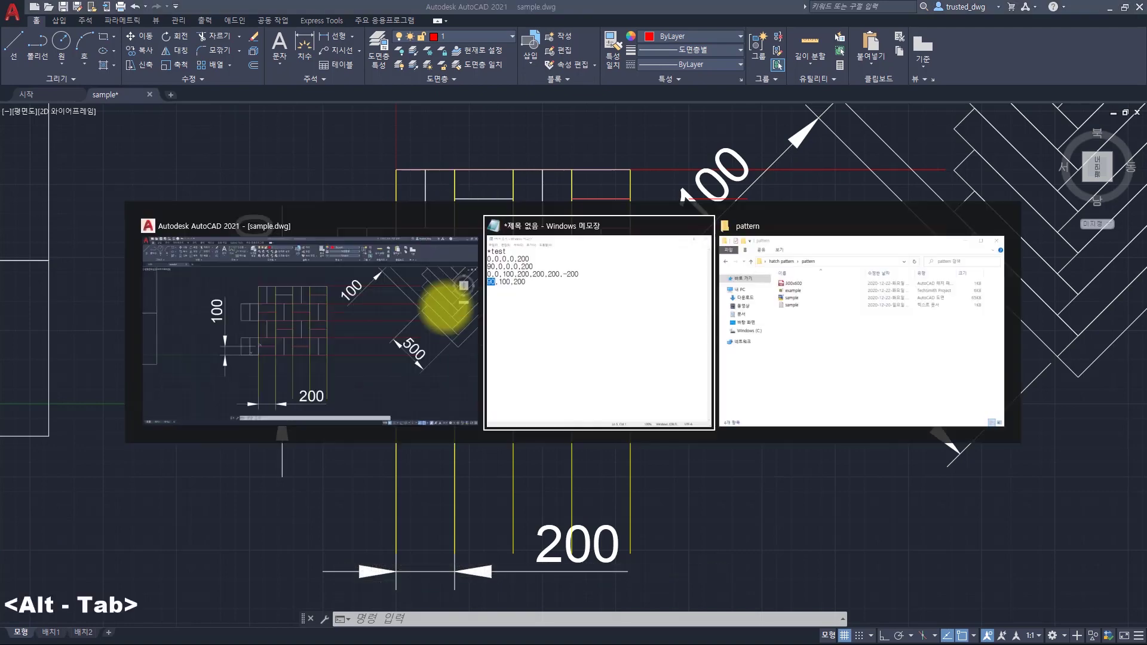
{"action": "left_click", "coordinate": [857, 302]}
{"action": "type", "text": ","}
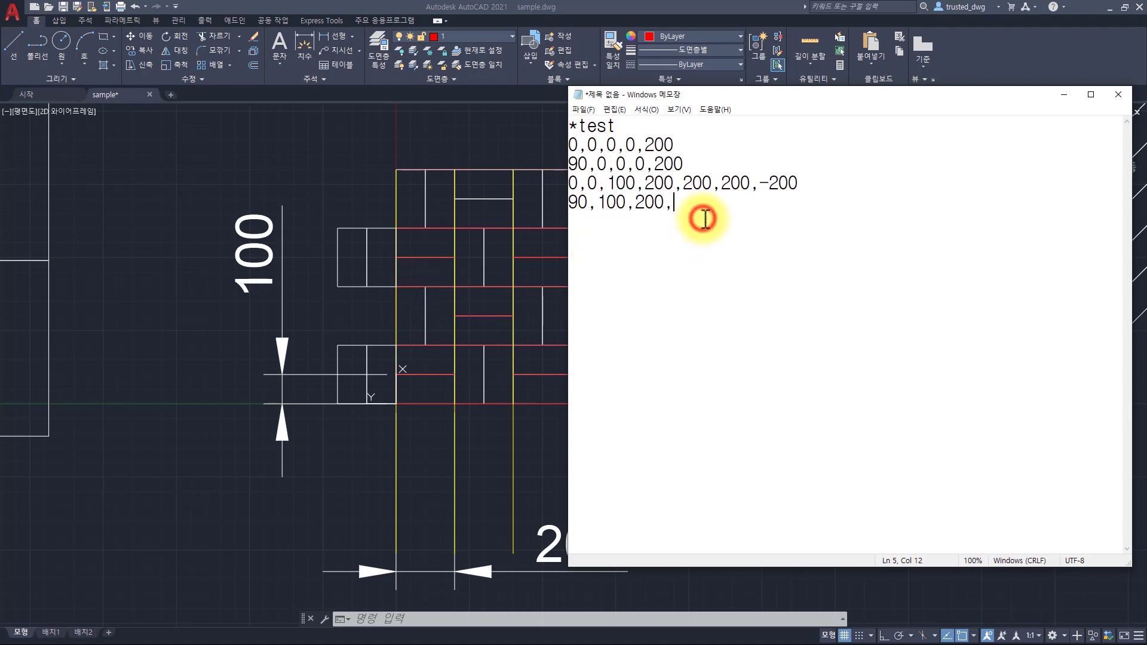
{"action": "type", "text": "200,"}
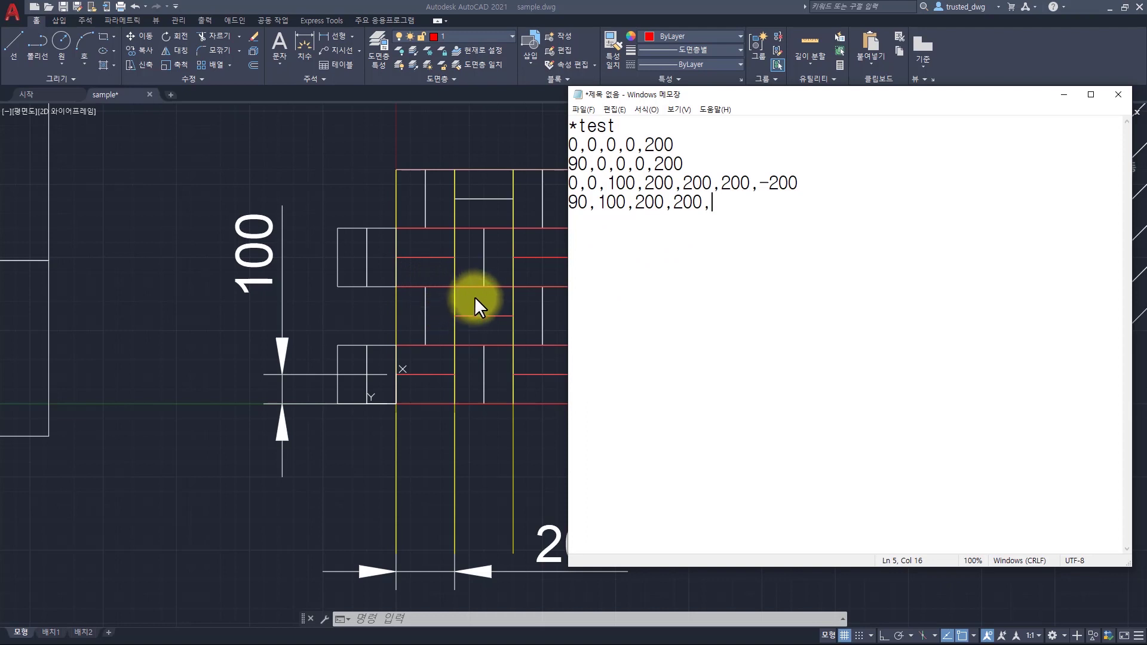
{"action": "left_click", "coordinate": [873, 200]}
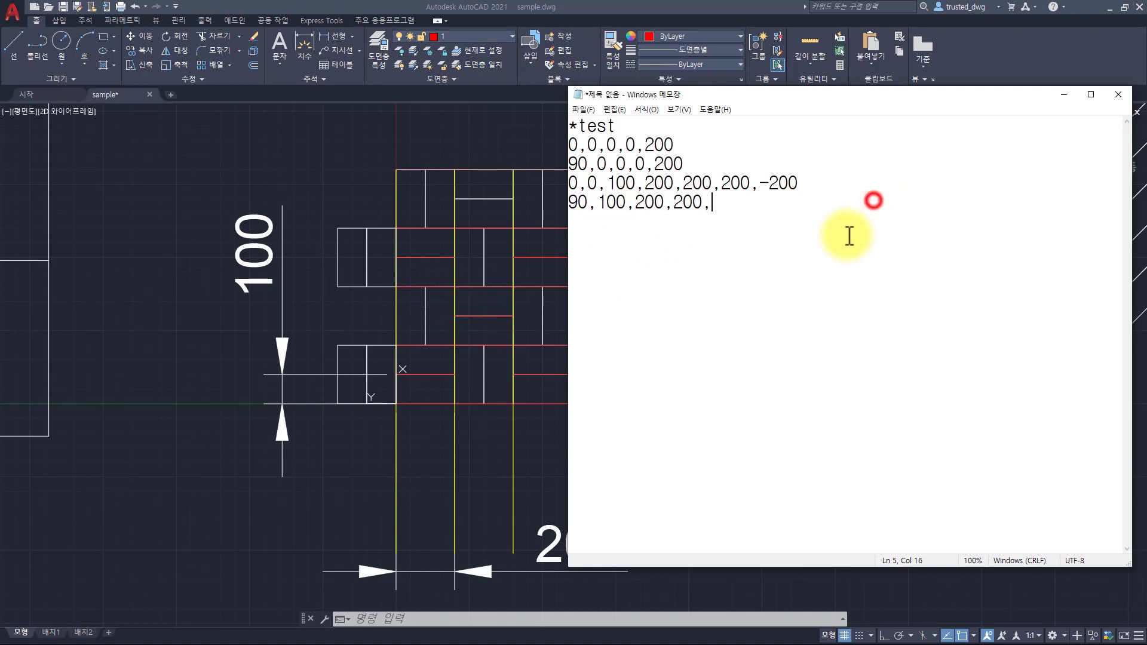
{"action": "type", "text": "-200,200,"}
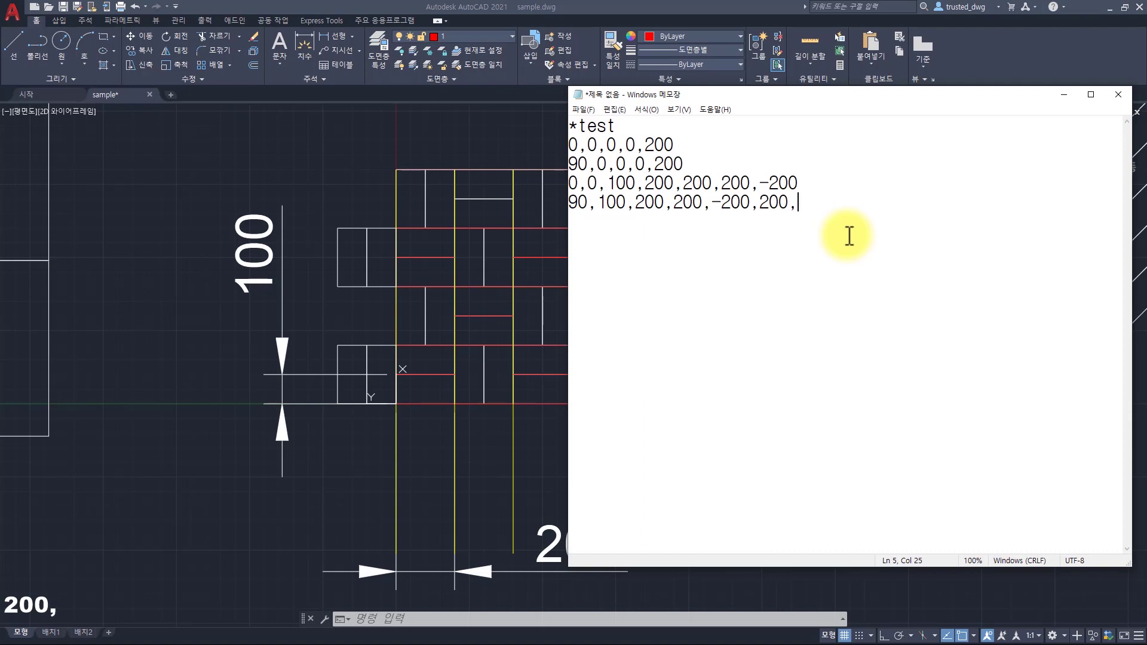
{"action": "type", "text": "-200"}
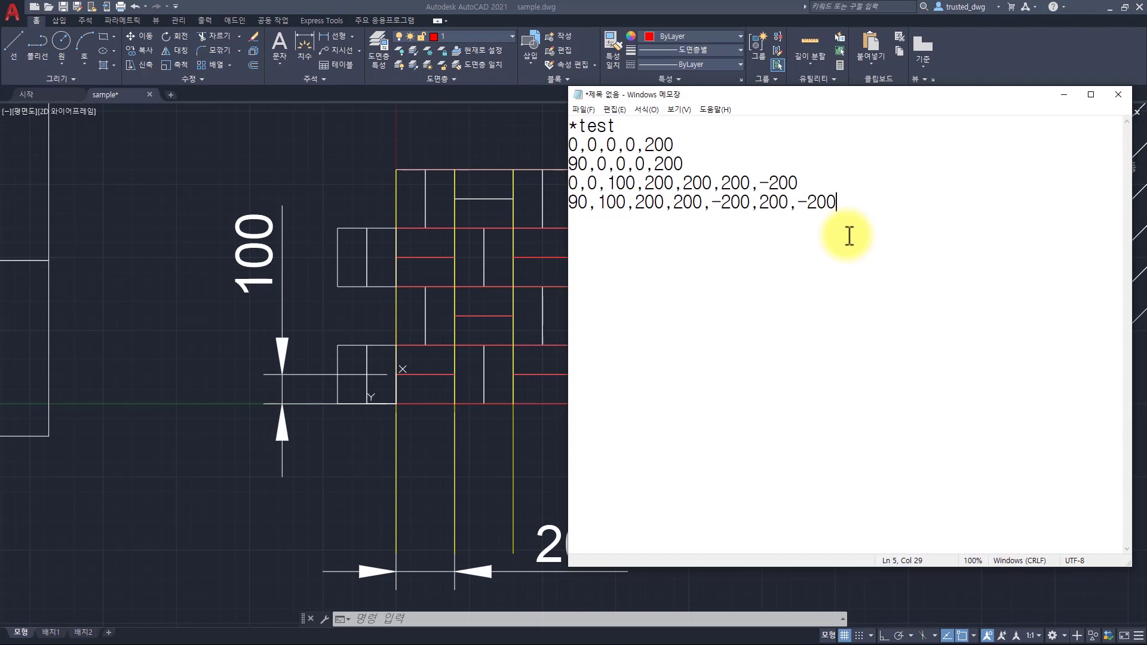
{"action": "key", "text": "Return"}
{"action": "key", "text": "Return"}
{"action": "key", "text": "Return"}
Save the definition as test.pat in the pattern folder, using the all-files type
{"action": "left_click", "coordinate": [662, 442]}
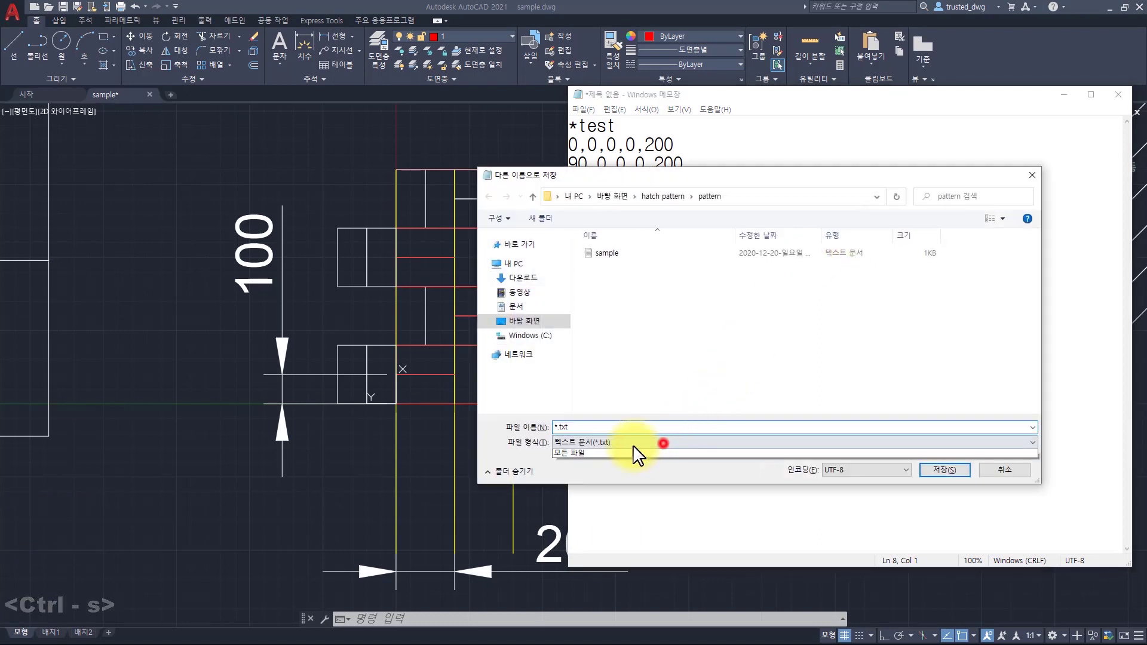
{"action": "left_click", "coordinate": [572, 462]}
{"action": "left_click", "coordinate": [584, 427]}
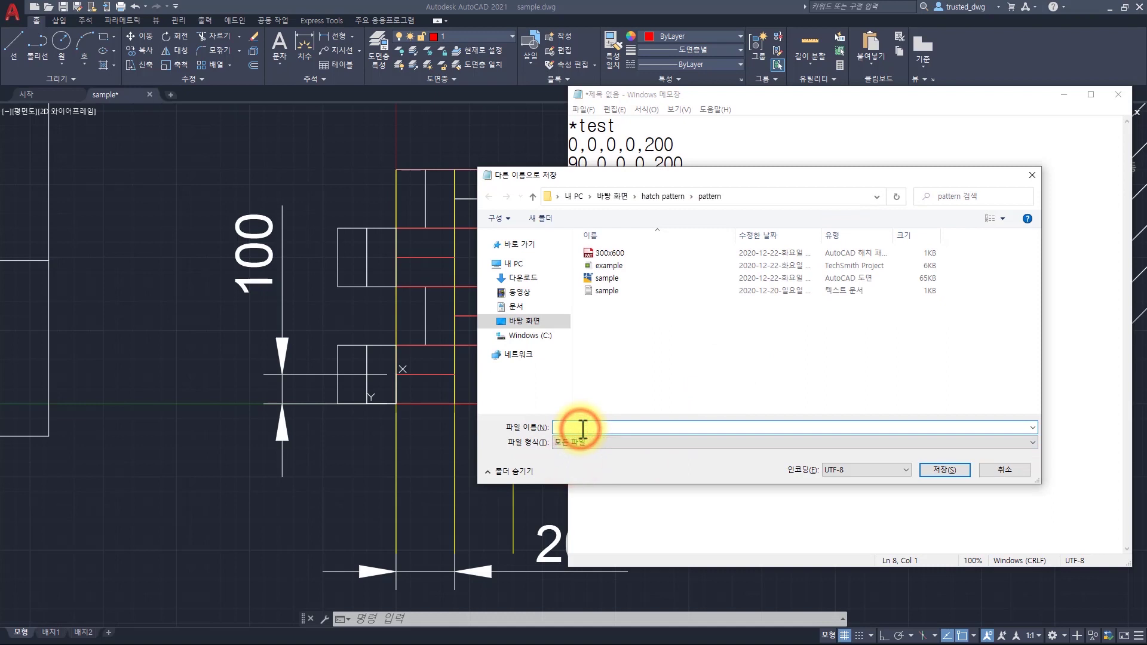
{"action": "type", "text": "test."}
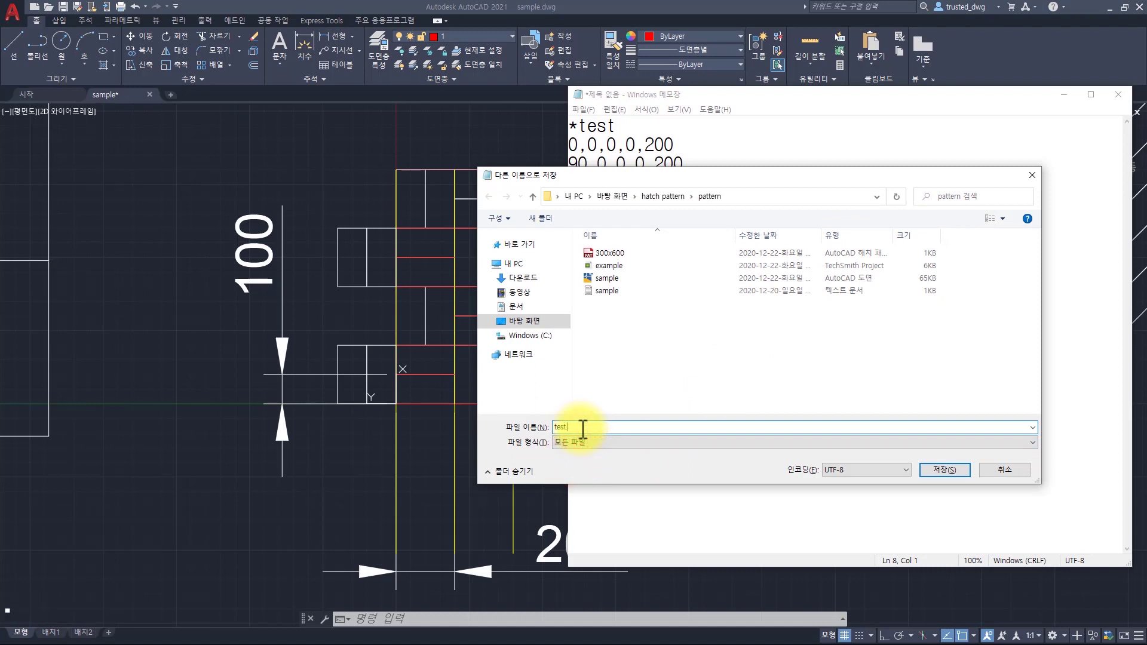
{"action": "type", "text": "plat"}
{"action": "key", "text": "BackSpace"}
{"action": "key", "text": "BackSpace"}
{"action": "key", "text": "BackSpace"}
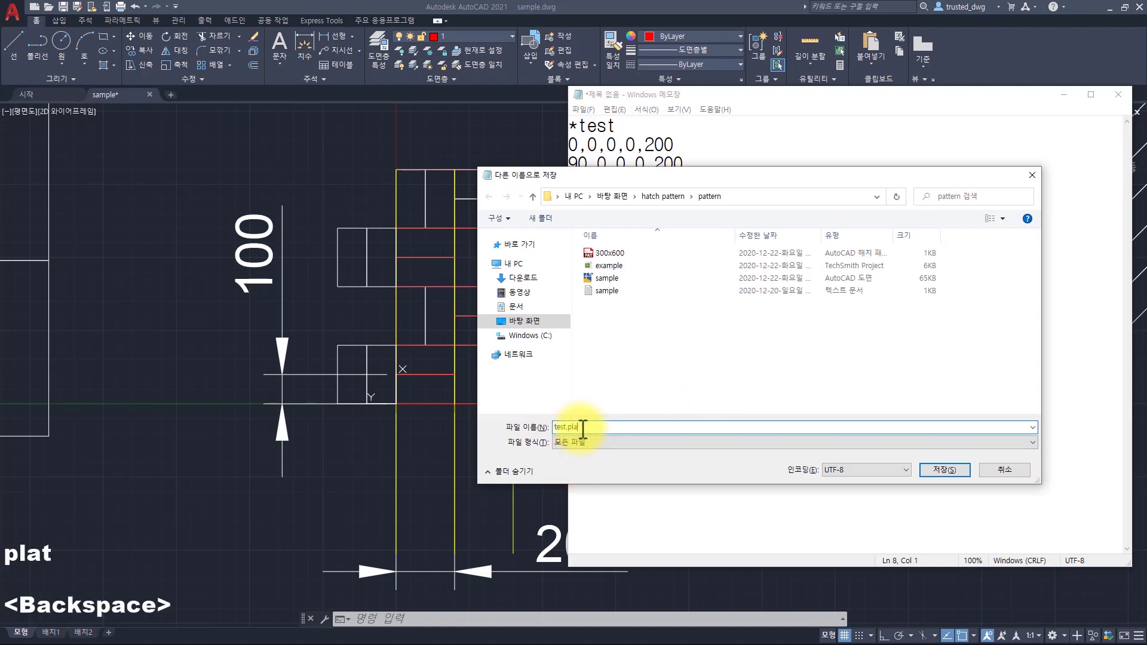
{"action": "type", "text": "at"}
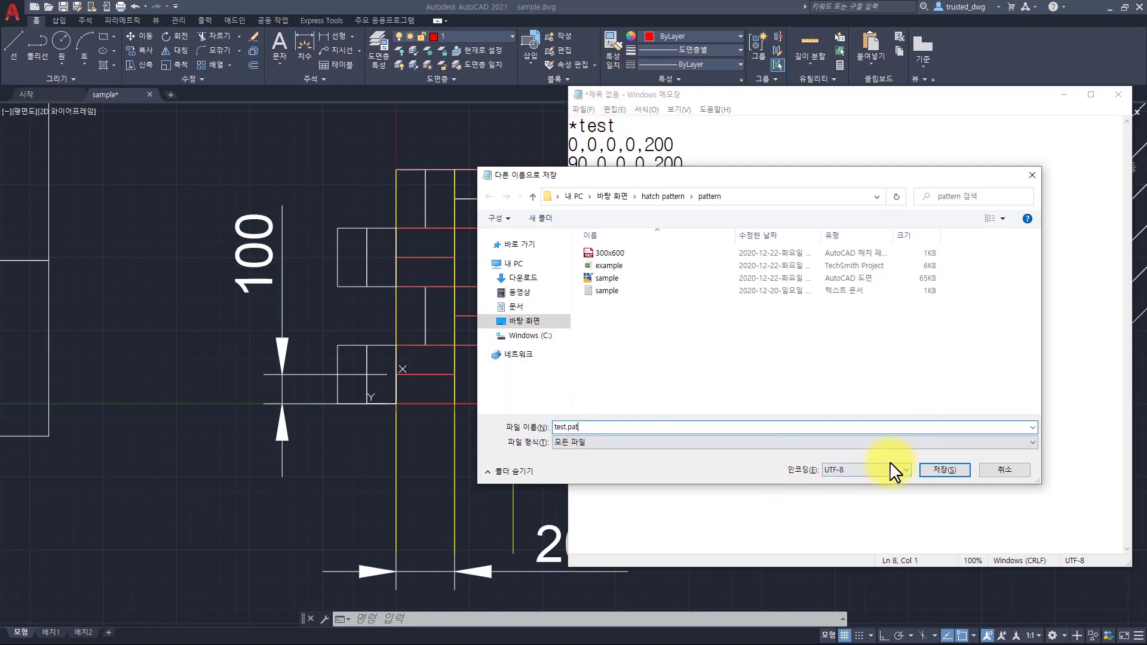
{"action": "left_click", "coordinate": [931, 471]}
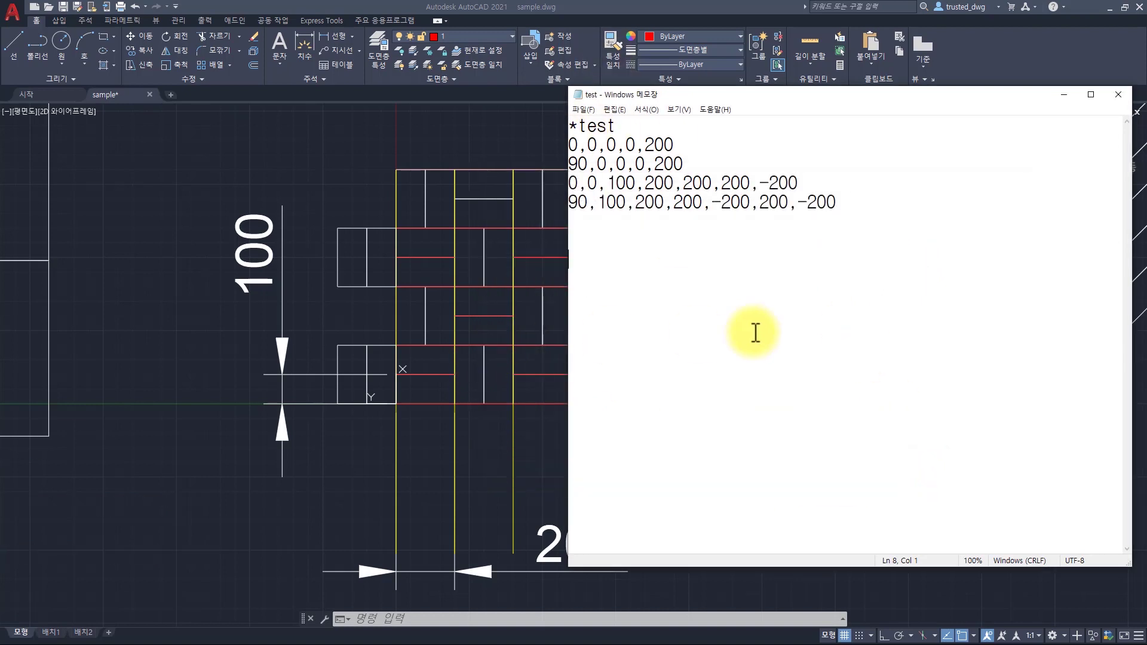
Close Notepad and return to the AutoCAD drawing with all three sample patterns in view
{"action": "key", "text": "alt+F4"}
{"action": "key", "text": "Escape"}
{"action": "scroll", "coordinate": [558, 287], "scroll_direction": "down", "scroll_amount": 5}
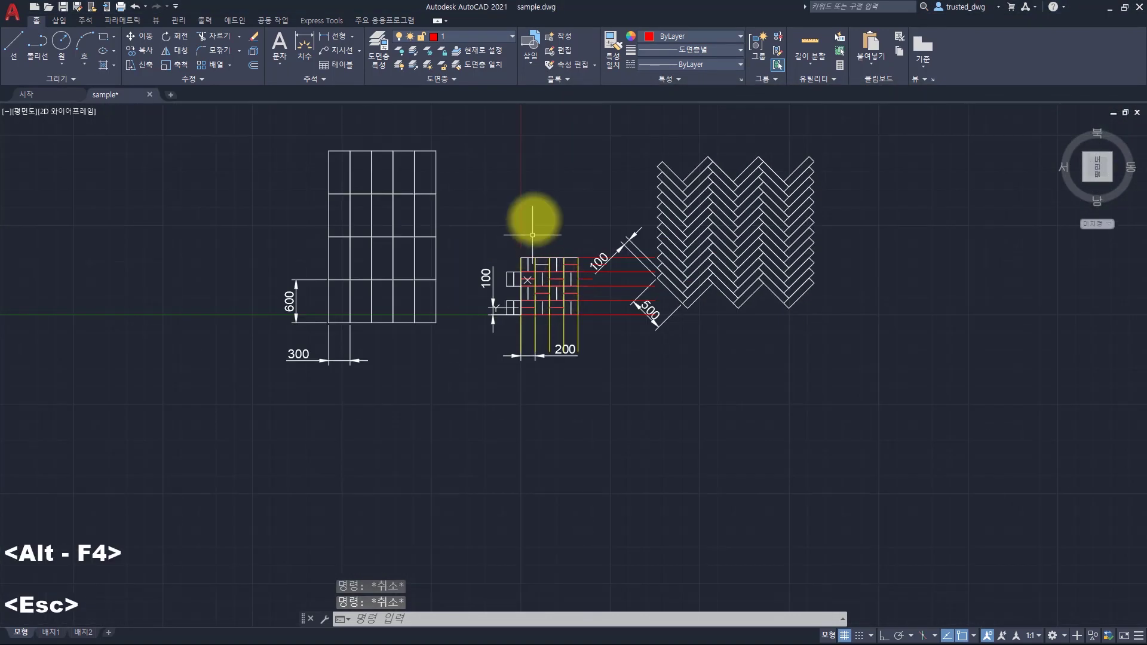
Draw a rectangle in the empty space above the basket-weave sample as a hatch boundary
{"action": "middle_click_drag", "start_coordinate": [532, 220], "coordinate": [541, 320]}
{"action": "type", "text": "rec"}
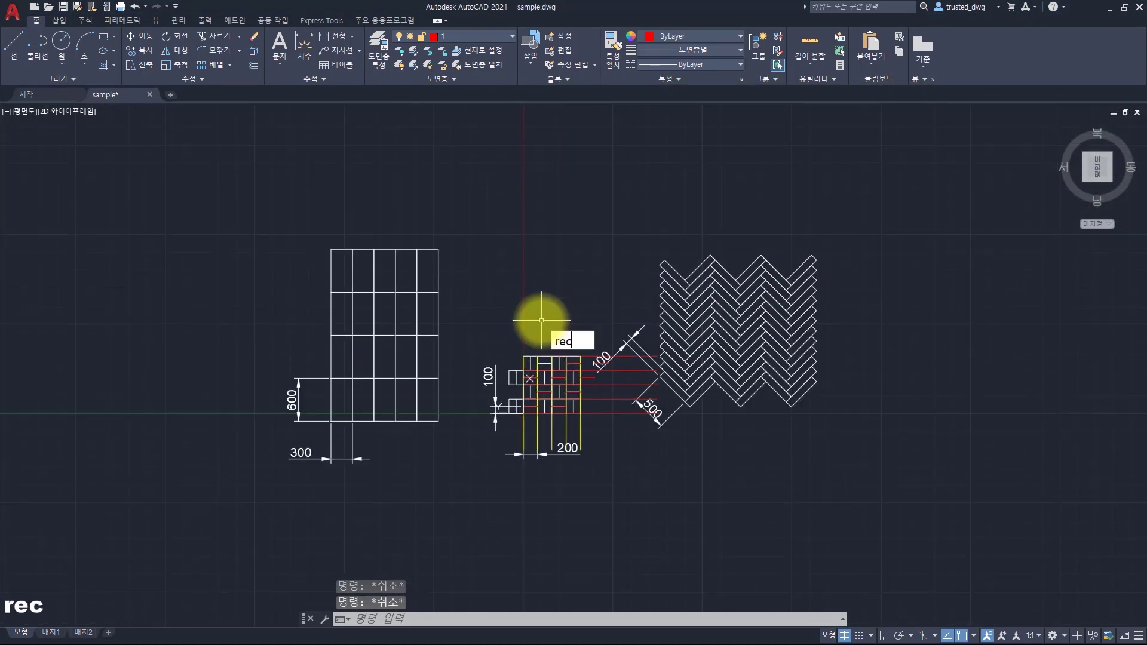
{"action": "key", "text": "space"}
{"action": "left_click", "coordinate": [449, 154]}
{"action": "left_click", "coordinate": [599, 292]}
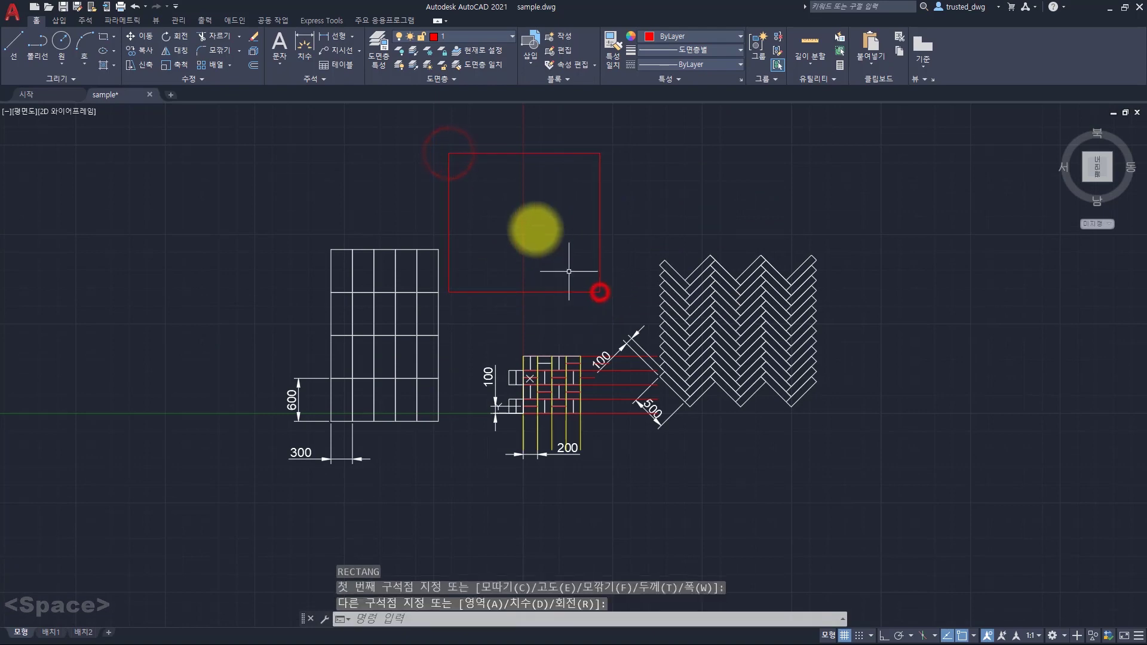
Hatch the new rectangle with the custom TEST pattern
{"action": "type", "text": "h"}
{"action": "key", "text": "space"}
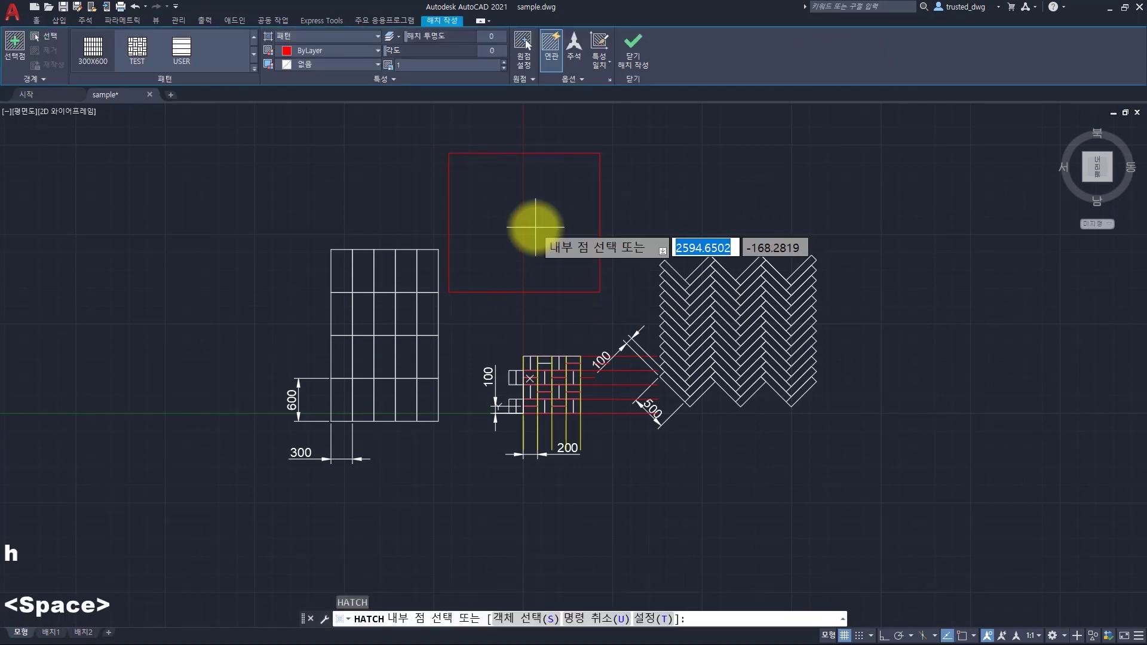
{"action": "left_click", "coordinate": [300, 36]}
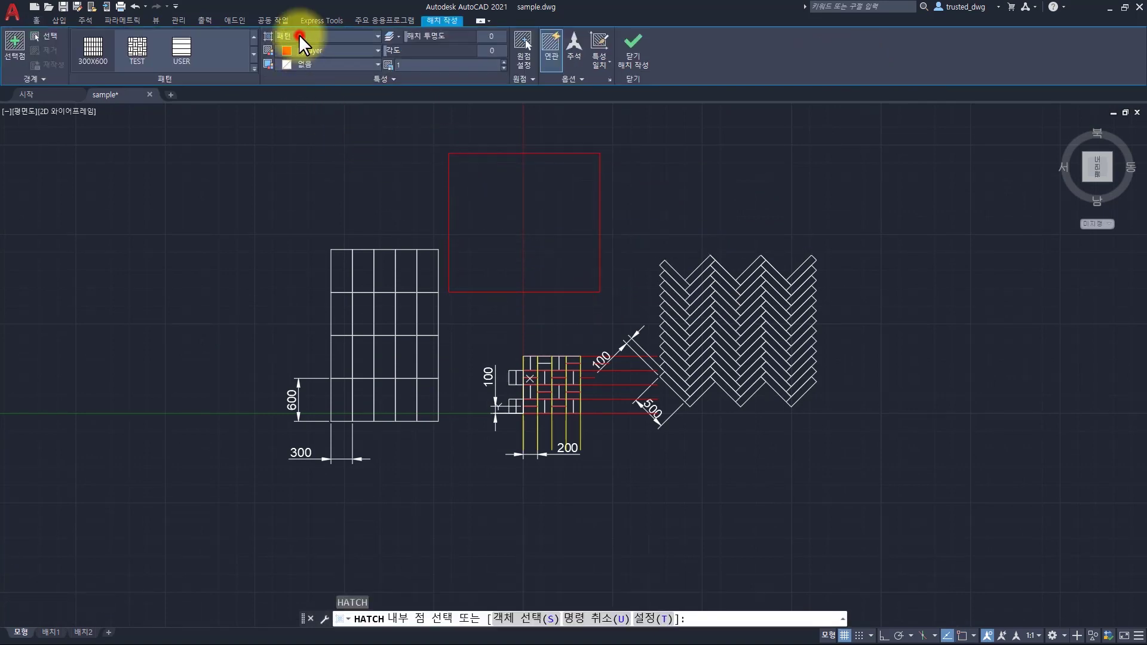
{"action": "left_click", "coordinate": [289, 90]}
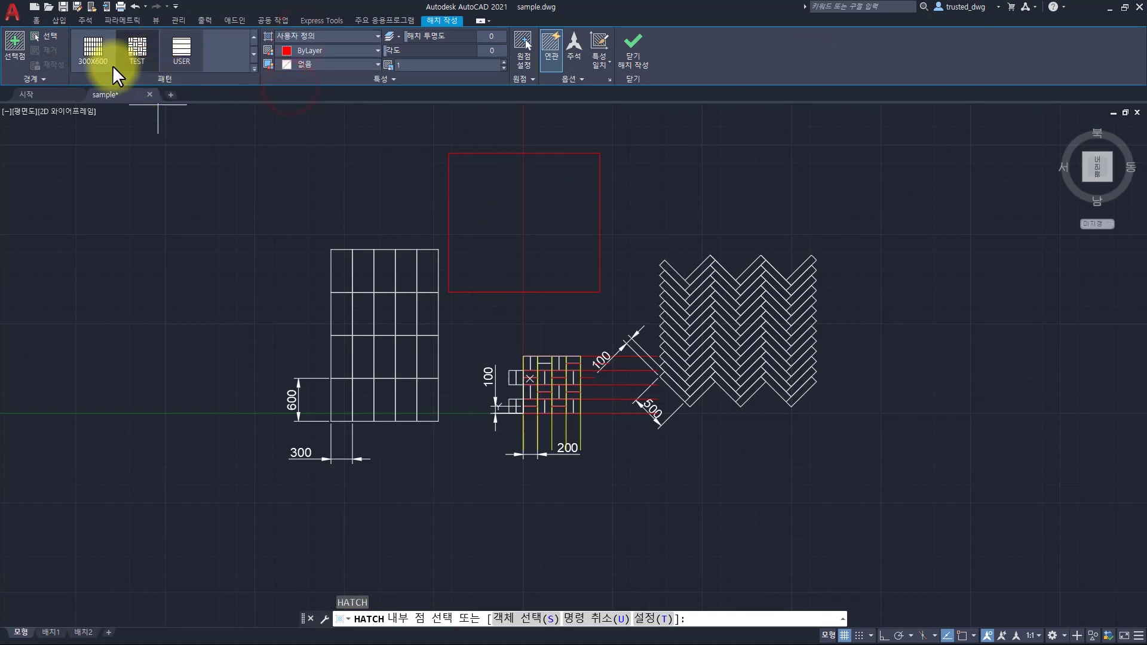
{"action": "left_click", "coordinate": [137, 49]}
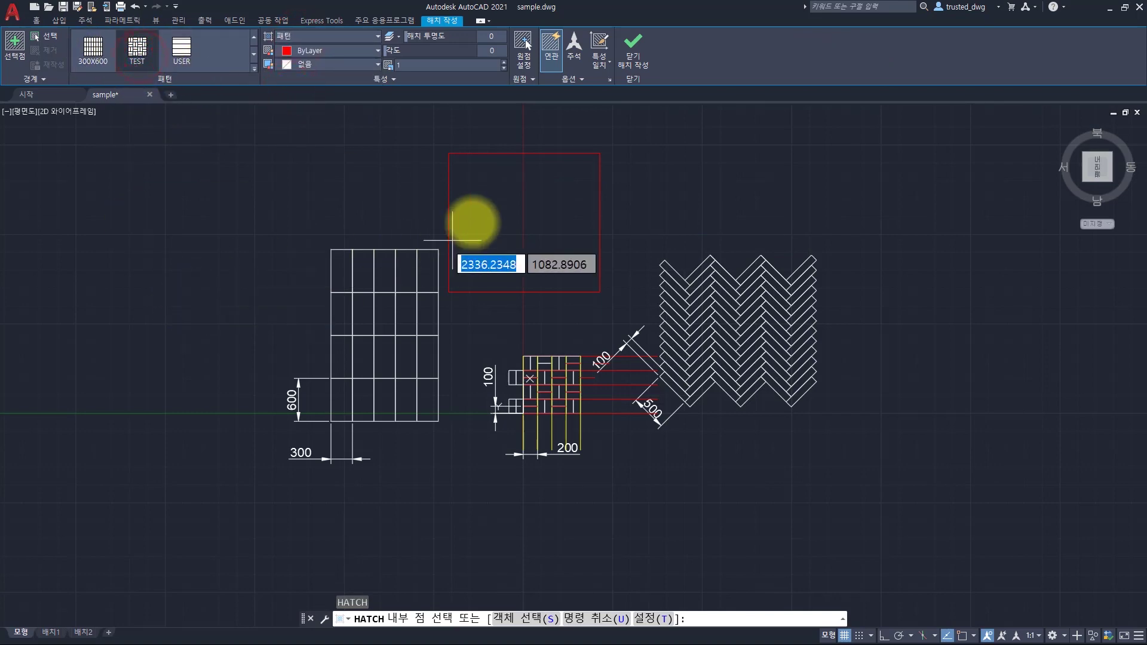
{"action": "left_click", "coordinate": [486, 206]}
{"action": "key", "text": "space"}
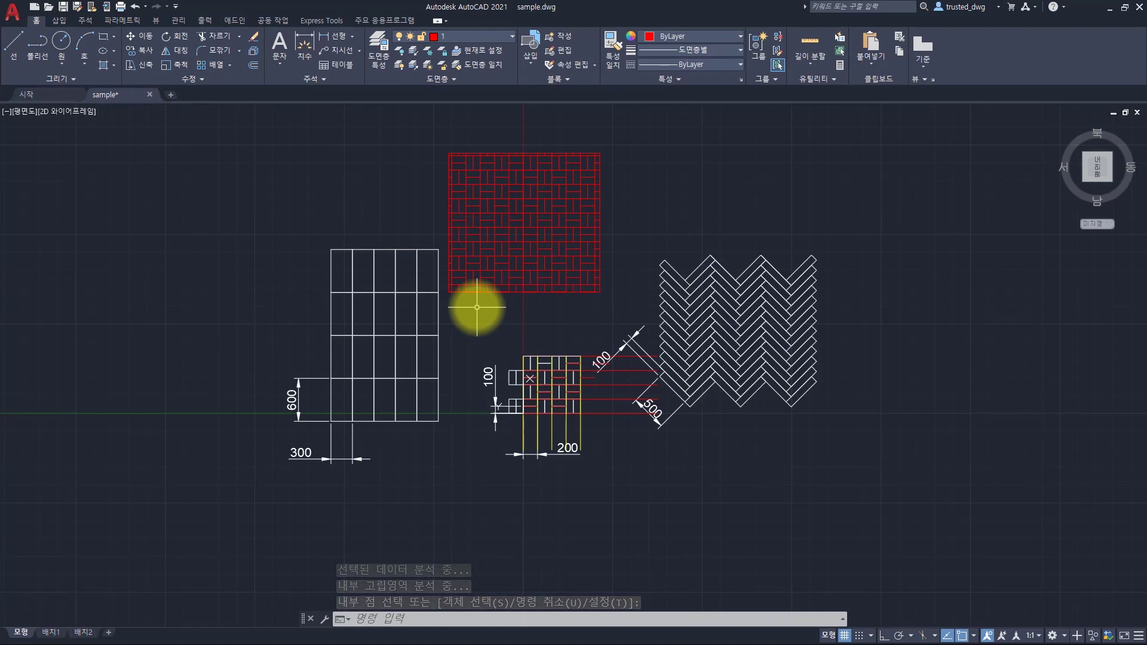
{"action": "key", "text": "Escape"}
{"action": "key", "text": "Escape"}
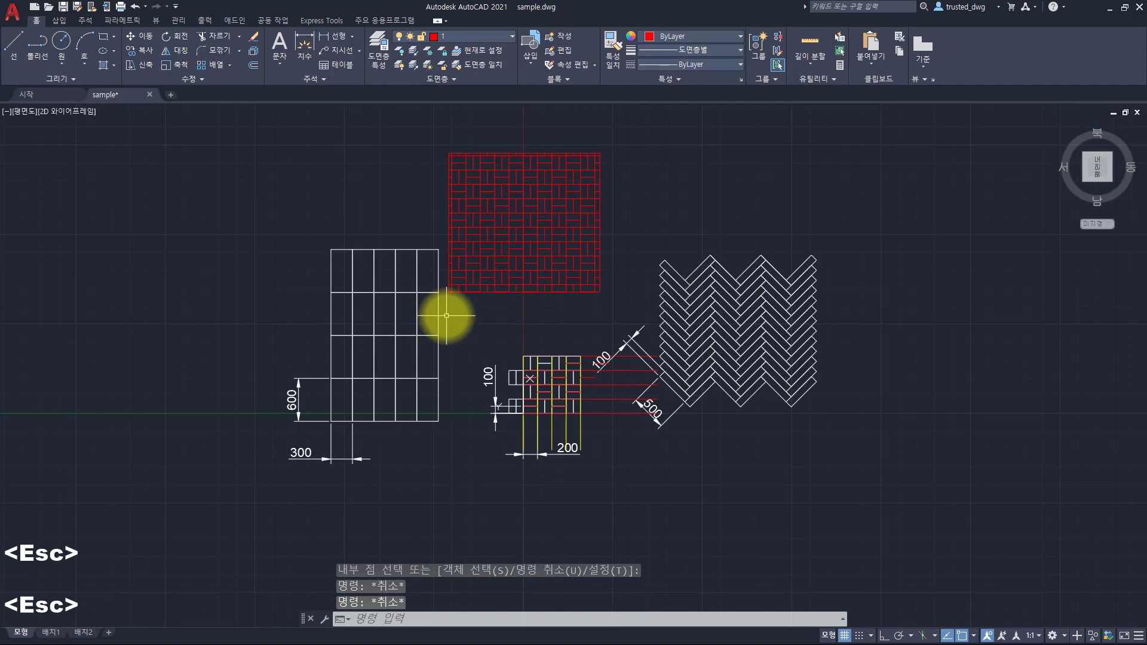
Start Notepad, open test.pat from the pattern folder in it and review the four pattern lines
{"action": "key", "text": "alt+Tab"}
{"action": "key", "text": "super+r"}
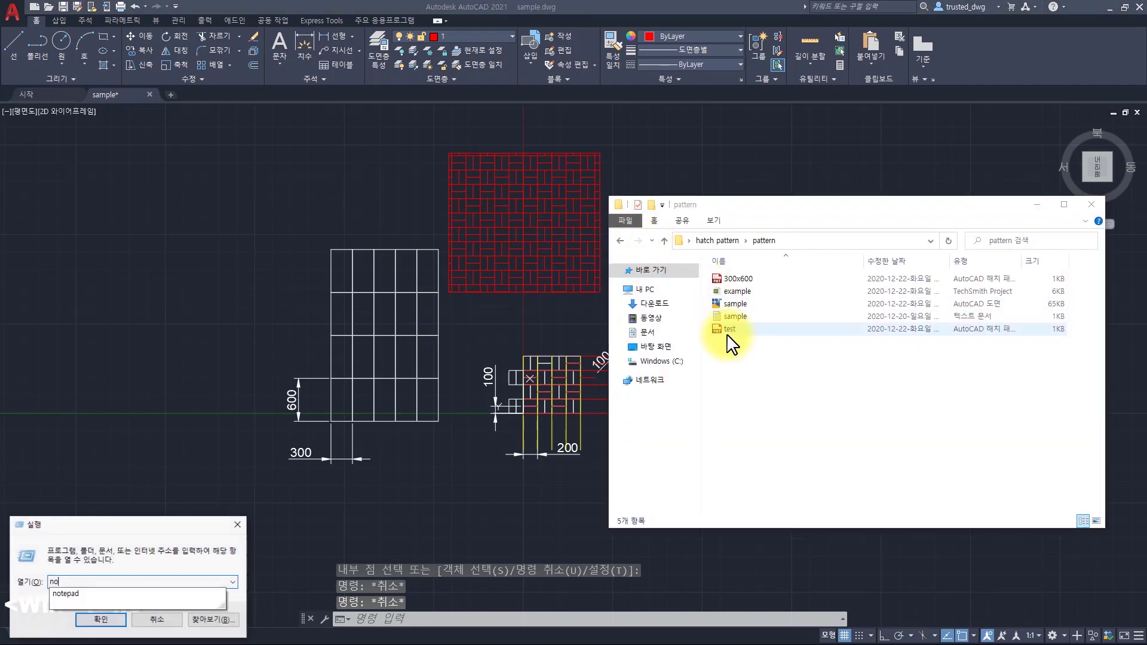
{"action": "type", "text": "notepad"}
{"action": "key", "text": "Return"}
{"action": "key", "text": "alt+Tab"}
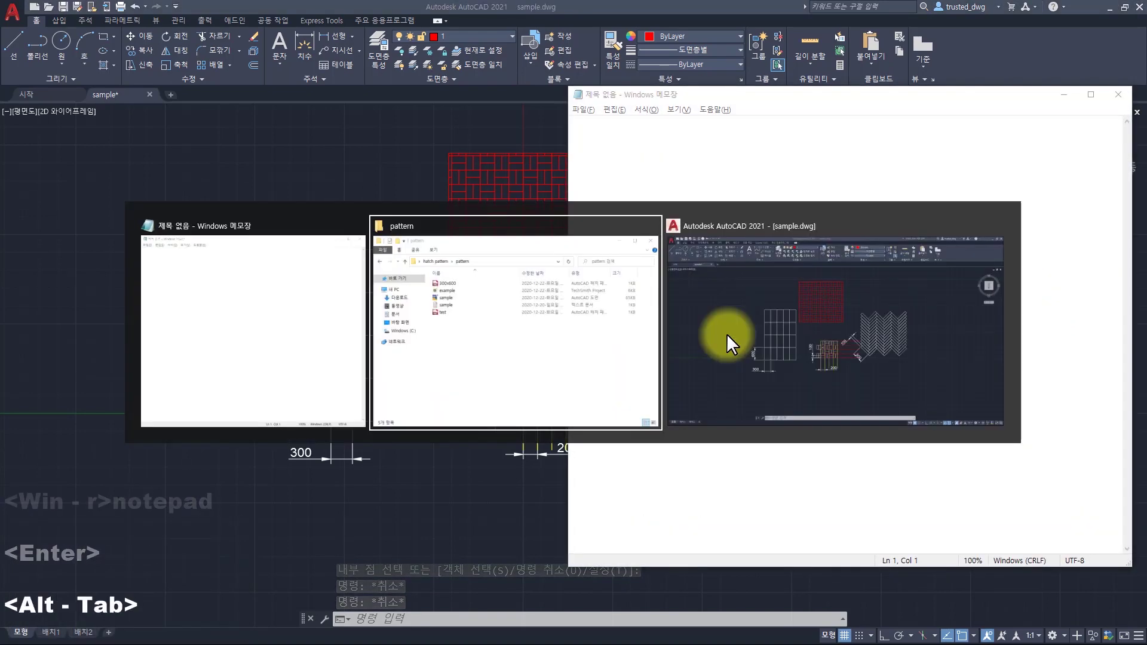
{"action": "left_click", "coordinate": [819, 358]}
{"action": "left_click_drag", "start_coordinate": [731, 337], "coordinate": [706, 156]}
{"action": "left_click", "coordinate": [706, 155]}
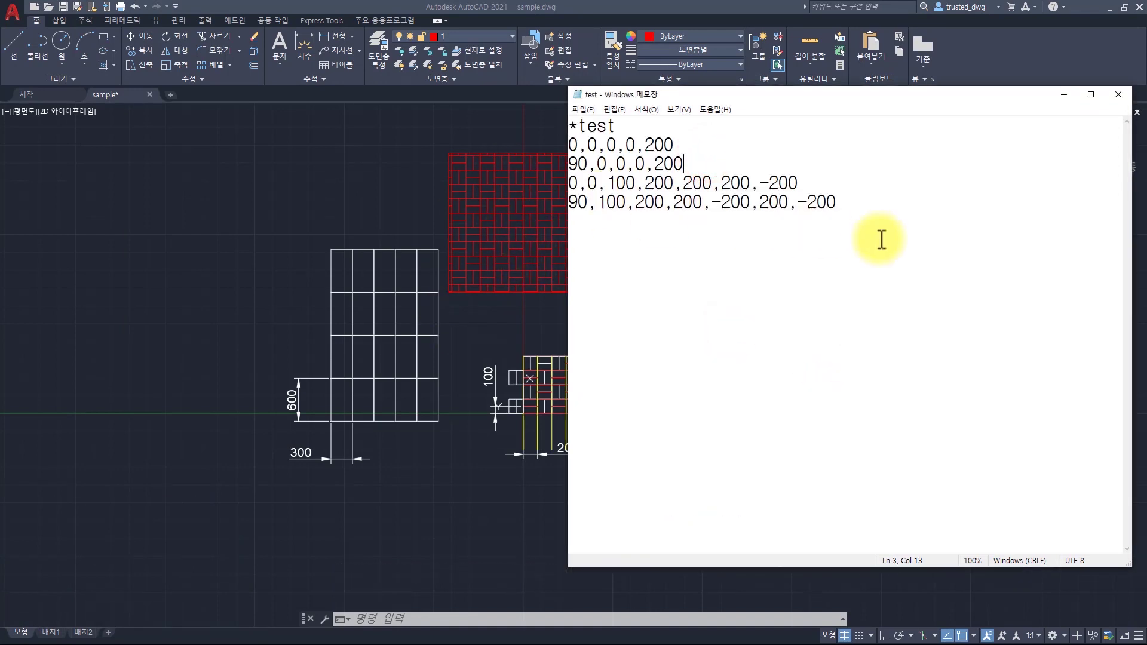
{"action": "left_click_drag", "start_coordinate": [903, 239], "coordinate": [704, 241]}
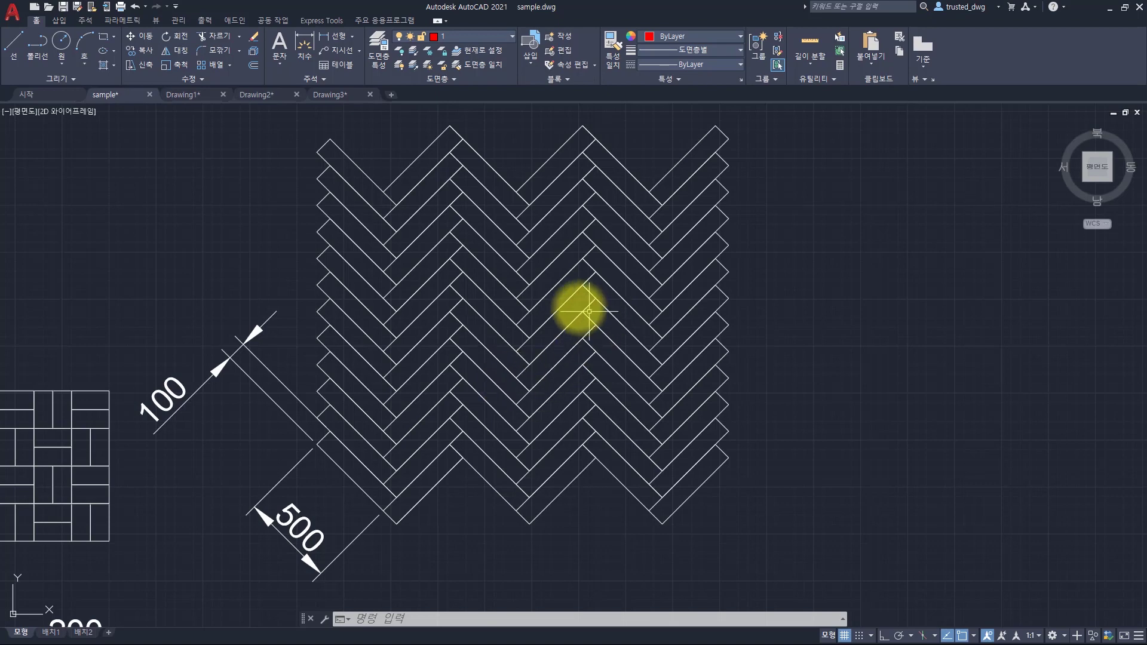
Examine the two oppositely slanting tile edges that form a V in the middle of the herringbone sample
{"action": "left_click", "coordinate": [540, 380]}
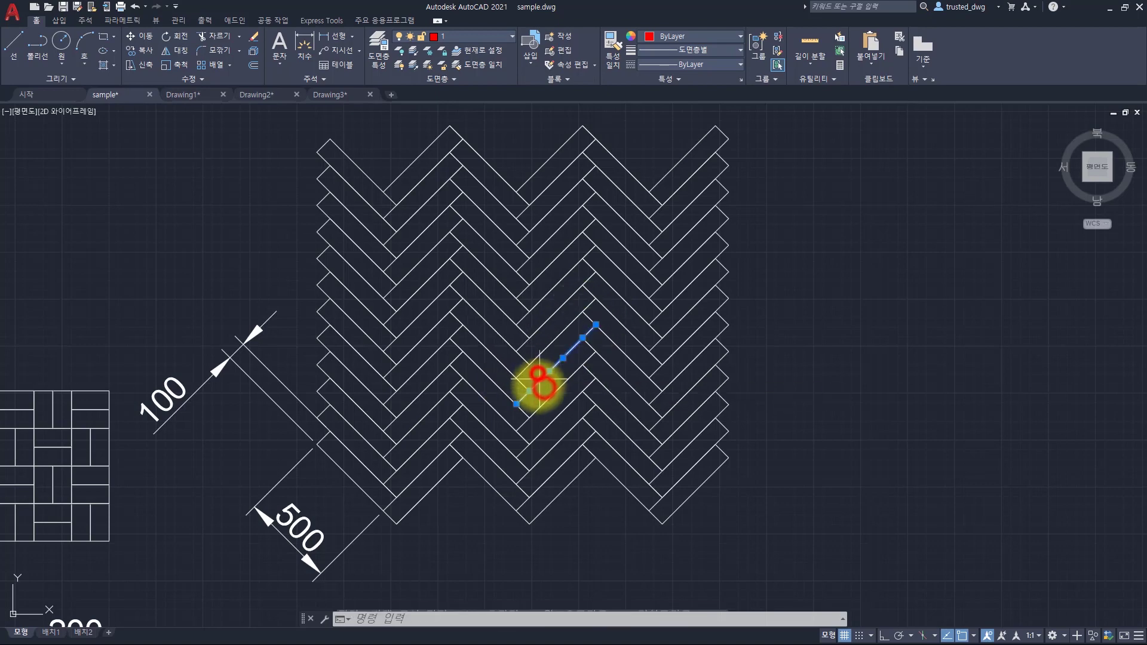
{"action": "left_click", "coordinate": [544, 391]}
{"action": "left_click", "coordinate": [501, 372]}
{"action": "left_click", "coordinate": [490, 343]}
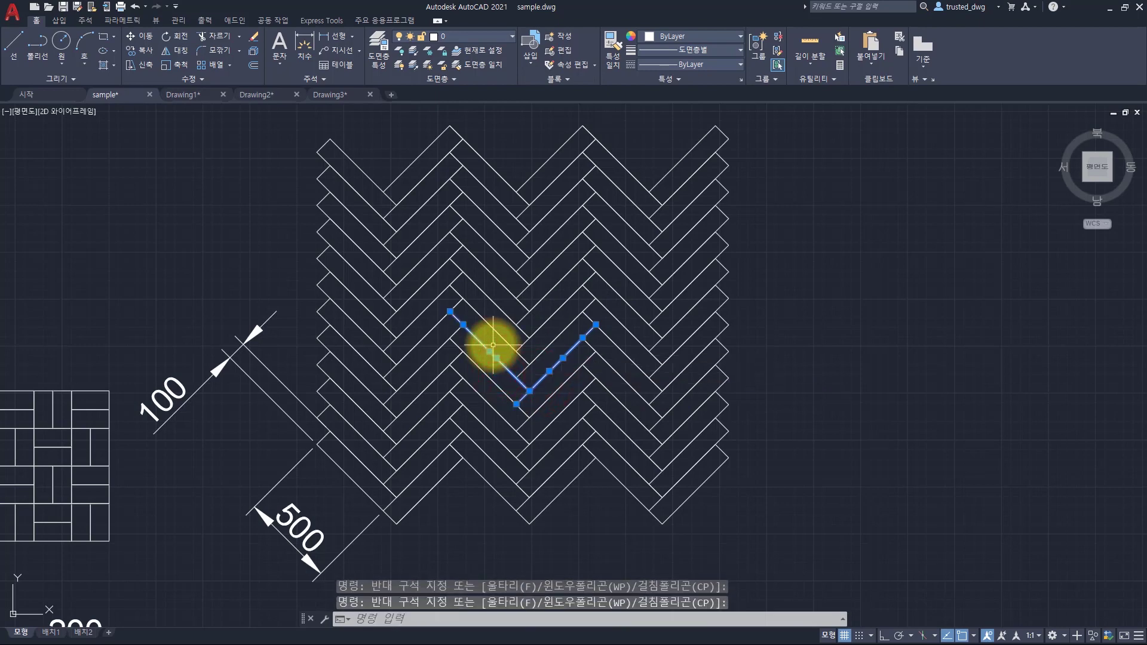
{"action": "key", "text": "Escape"}
On layer 1, draw a 600 line at 45° along the rising tile edge in the middle of the herringbone
{"action": "left_click", "coordinate": [479, 32]}
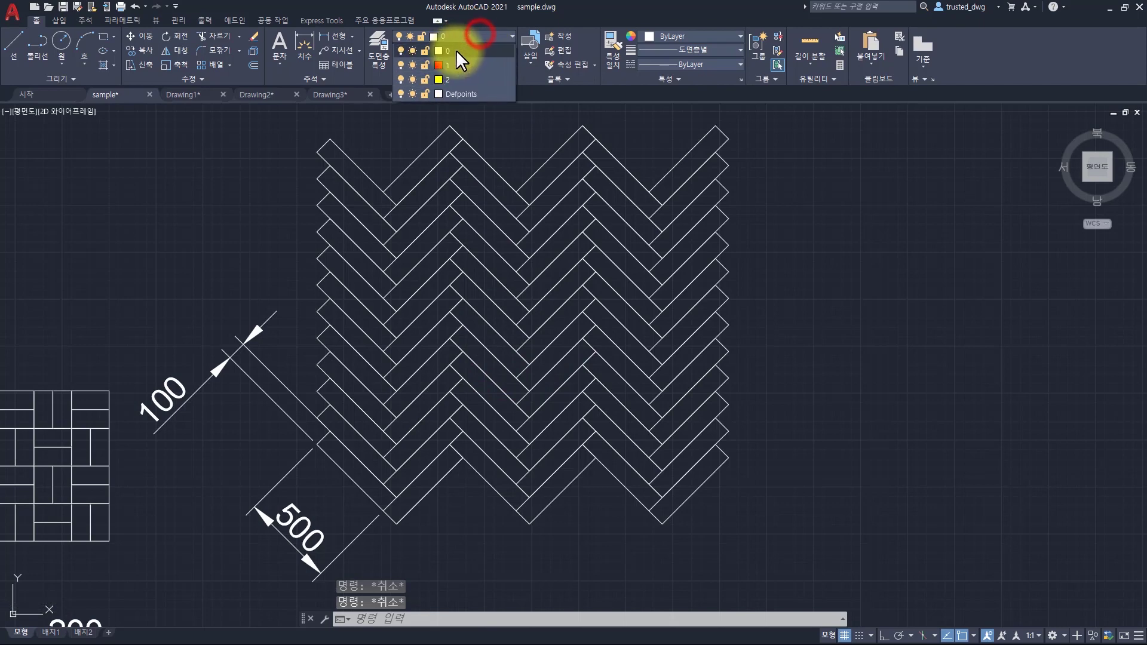
{"action": "left_click", "coordinate": [457, 65]}
{"action": "key", "text": "space"}
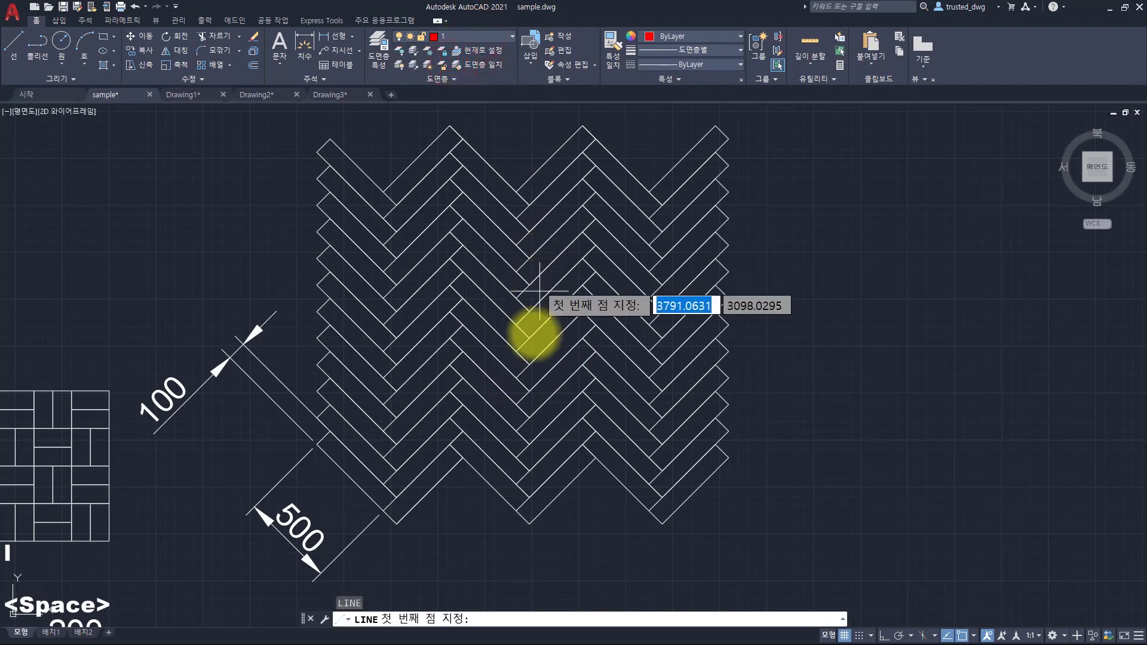
{"action": "left_click", "coordinate": [512, 403]}
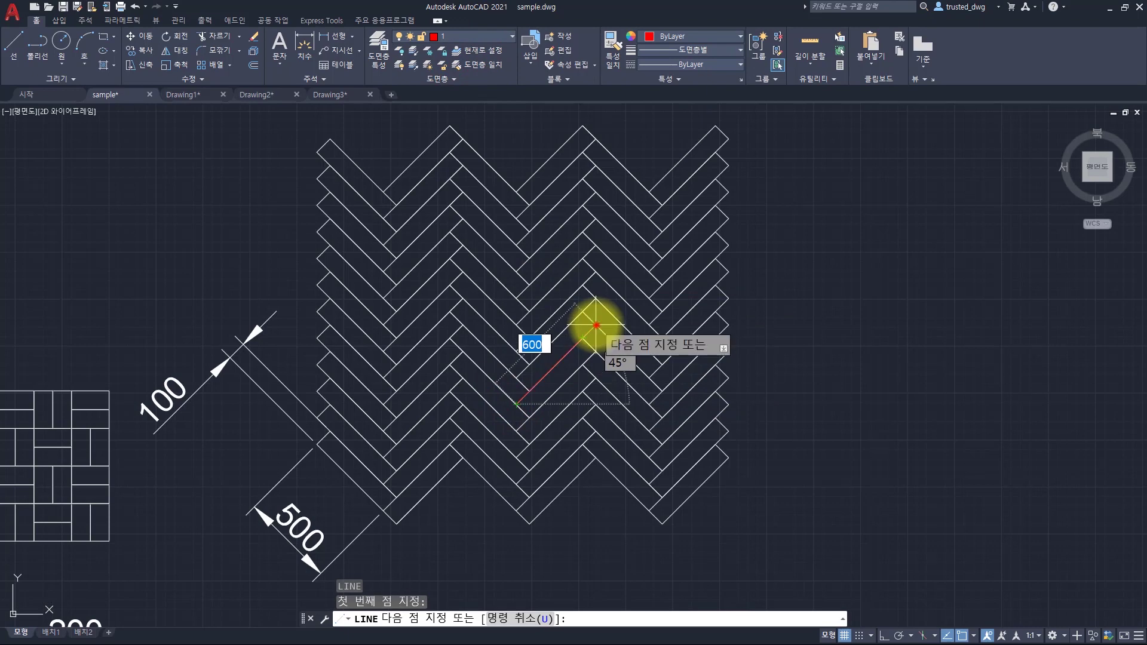
{"action": "key", "text": "space"}
{"action": "key", "text": "Escape"}
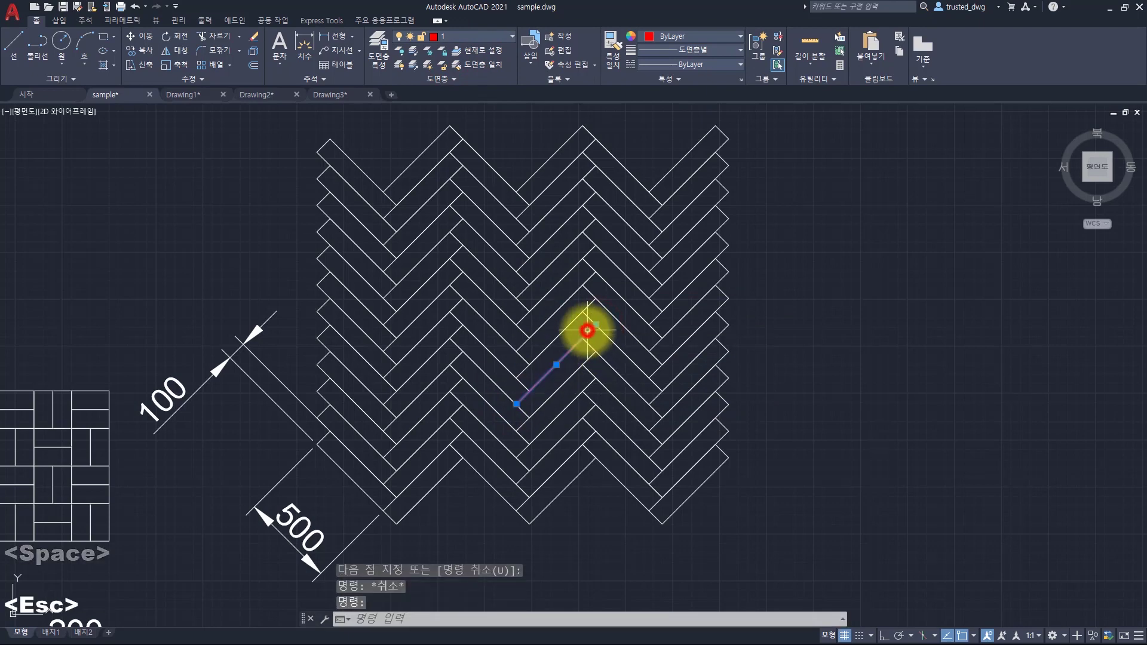
{"action": "key", "text": "Escape"}
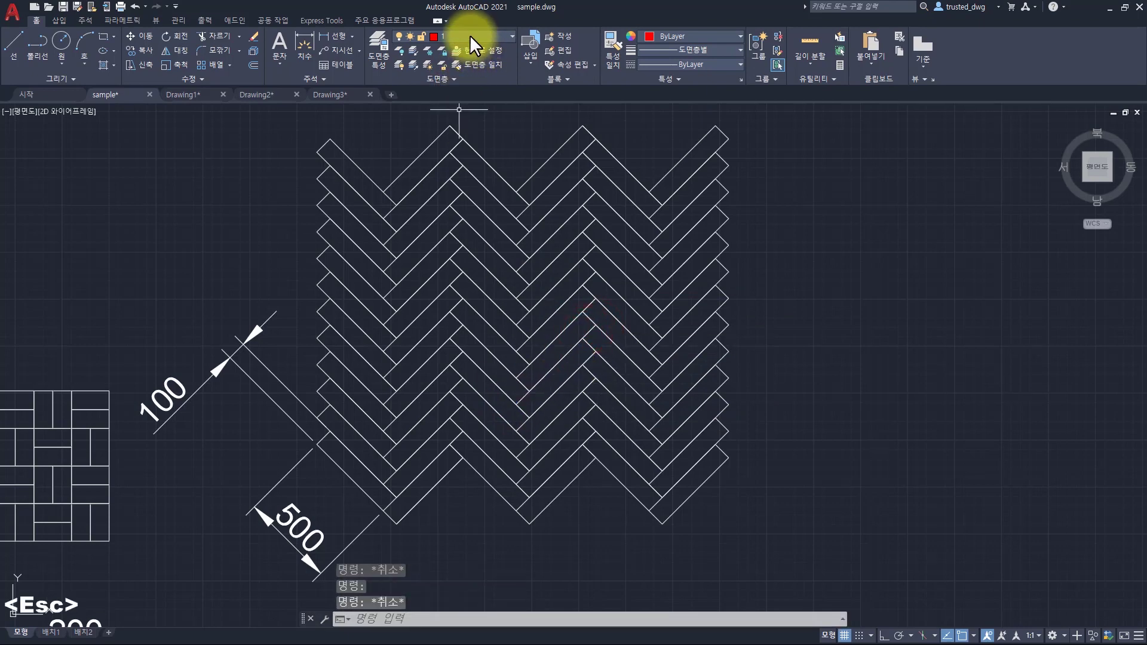
On layer 2, trace the falling tile edge that meets the red line with a line up to its upper-left end
{"action": "left_click", "coordinate": [470, 34]}
{"action": "left_click", "coordinate": [451, 78]}
{"action": "key", "text": "space"}
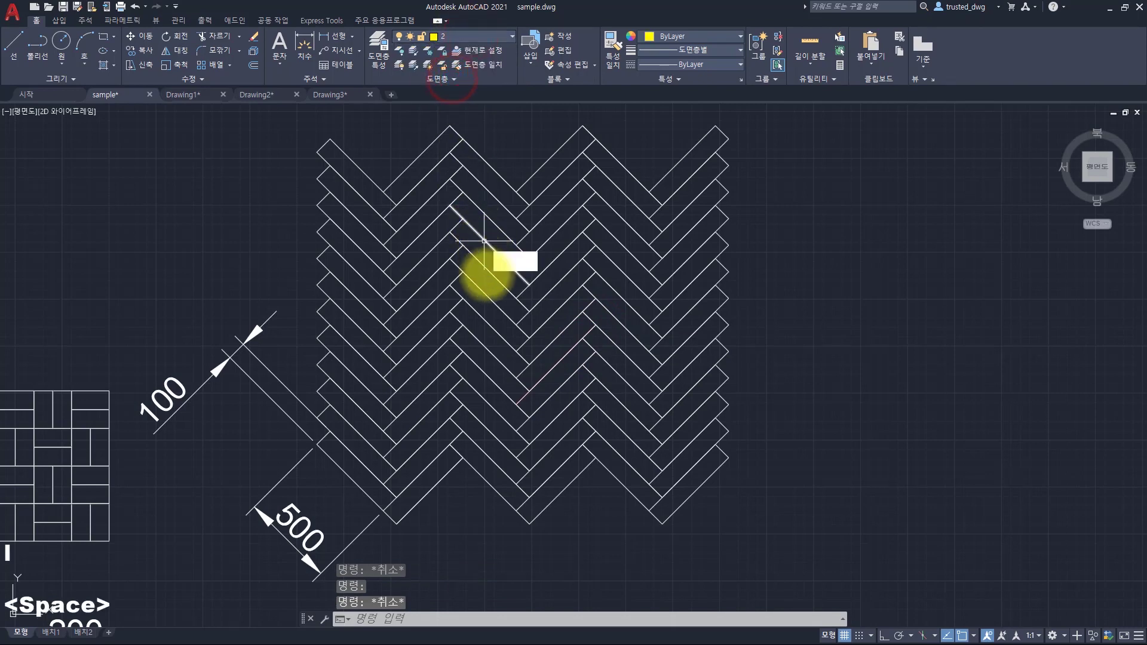
{"action": "left_click", "coordinate": [526, 391]}
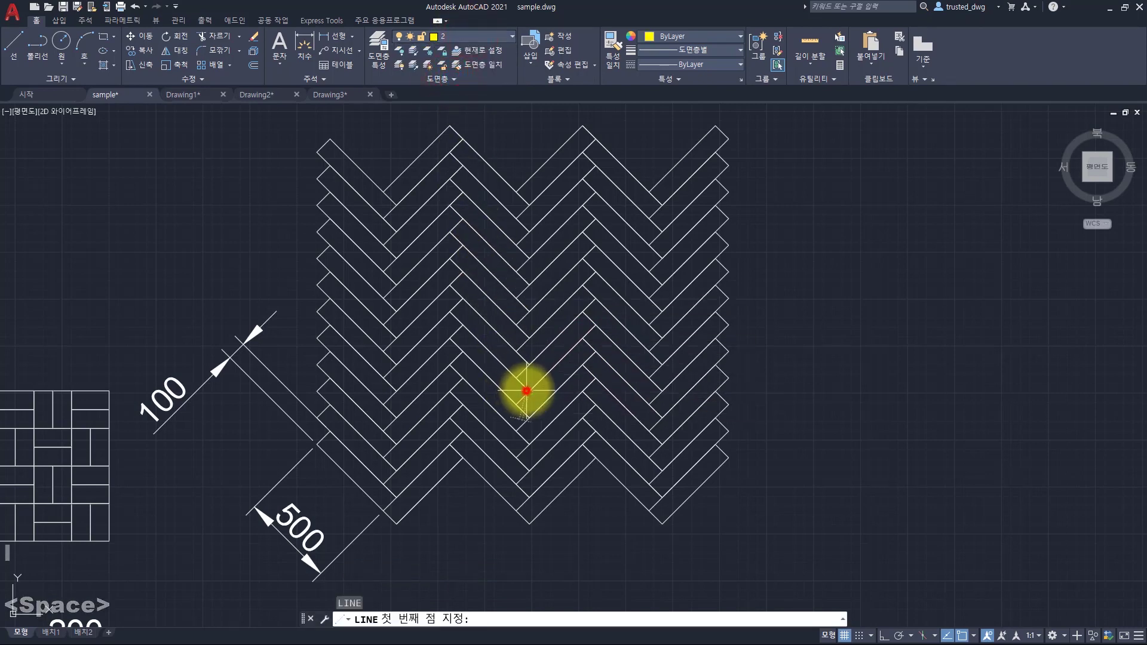
{"action": "left_click", "coordinate": [450, 312]}
{"action": "key", "text": "space"}
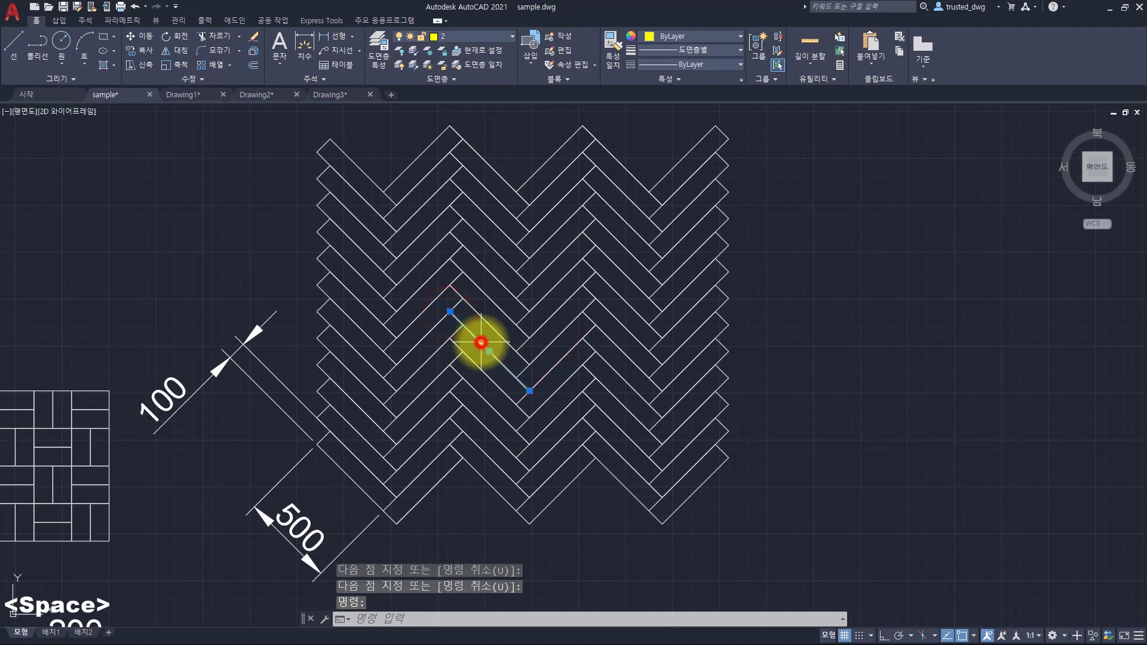
Copy the red and yellow lines together eight times straight up the herringbone column, spaced about 141.42 apart
{"action": "left_click", "coordinate": [546, 373]}
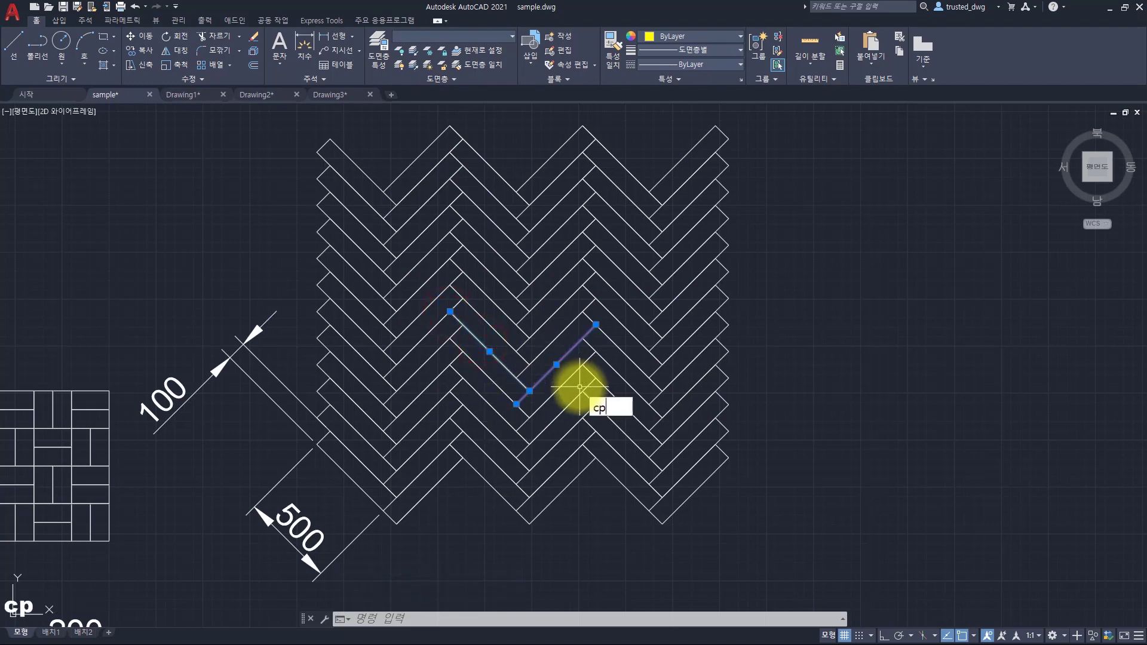
{"action": "type", "text": "cp"}
{"action": "key", "text": "space"}
{"action": "left_click", "coordinate": [516, 403]}
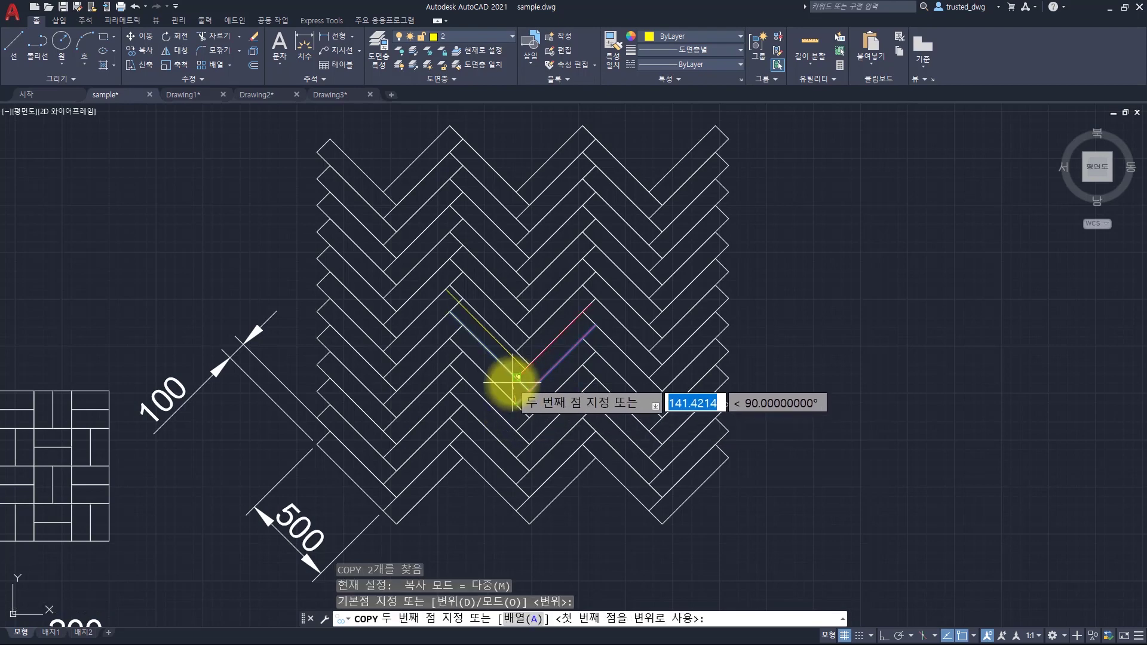
{"action": "left_click", "coordinate": [517, 377]}
{"action": "left_click", "coordinate": [515, 352]}
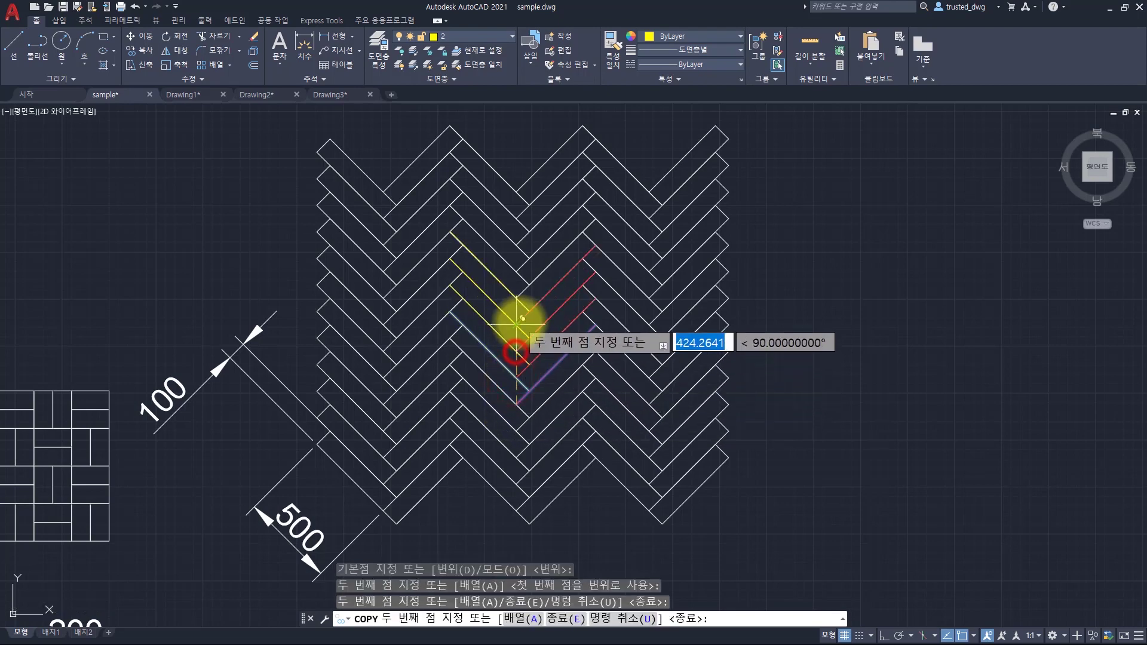
{"action": "left_click", "coordinate": [517, 325]}
{"action": "left_click", "coordinate": [517, 298]}
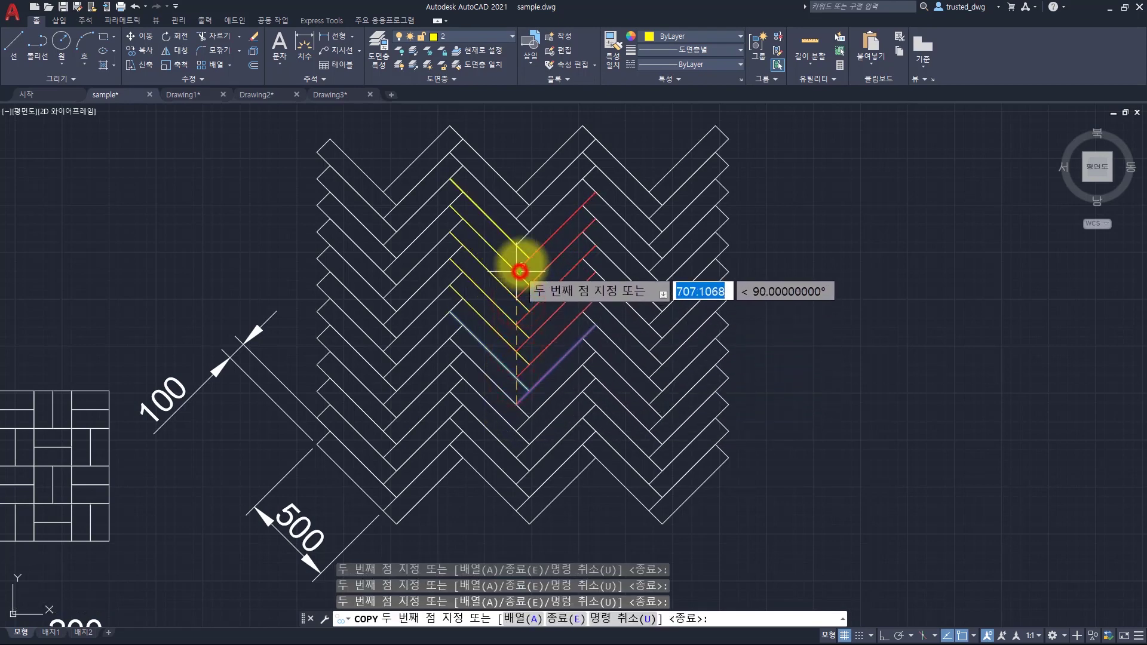
{"action": "left_click", "coordinate": [517, 271]}
{"action": "left_click", "coordinate": [516, 243]}
{"action": "left_click", "coordinate": [514, 216]}
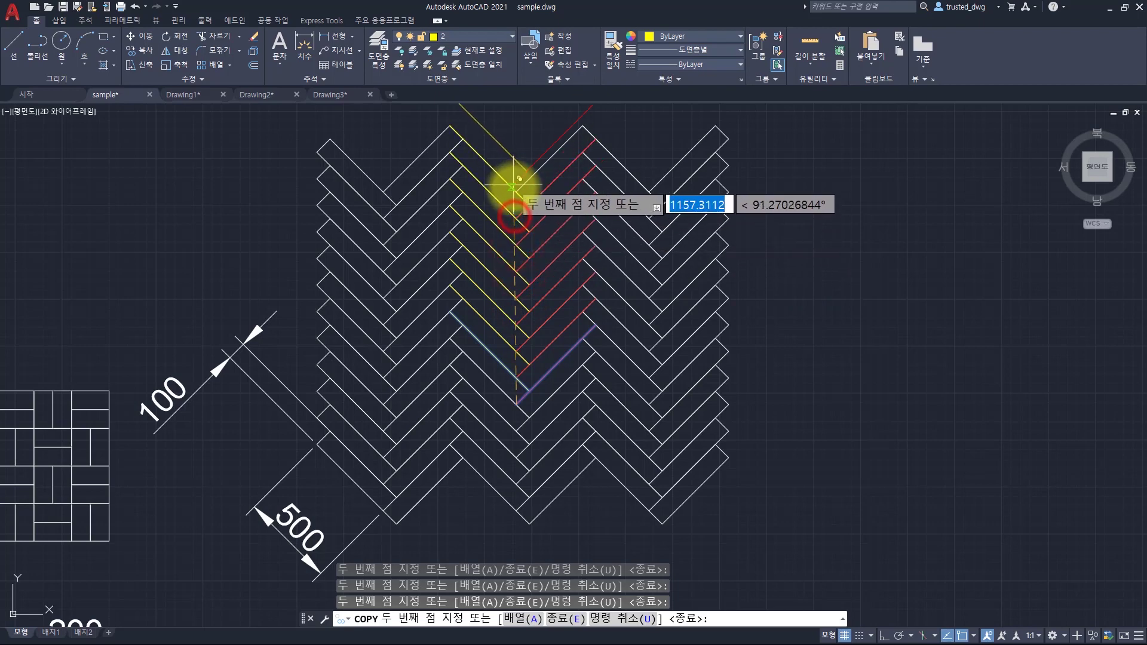
{"action": "left_click", "coordinate": [511, 184]}
{"action": "key", "text": "Escape"}
{"action": "key", "text": "Escape"}
Examine the lowest copied pair of red and yellow lines to judge the repeat offset
{"action": "left_click", "coordinate": [530, 361]}
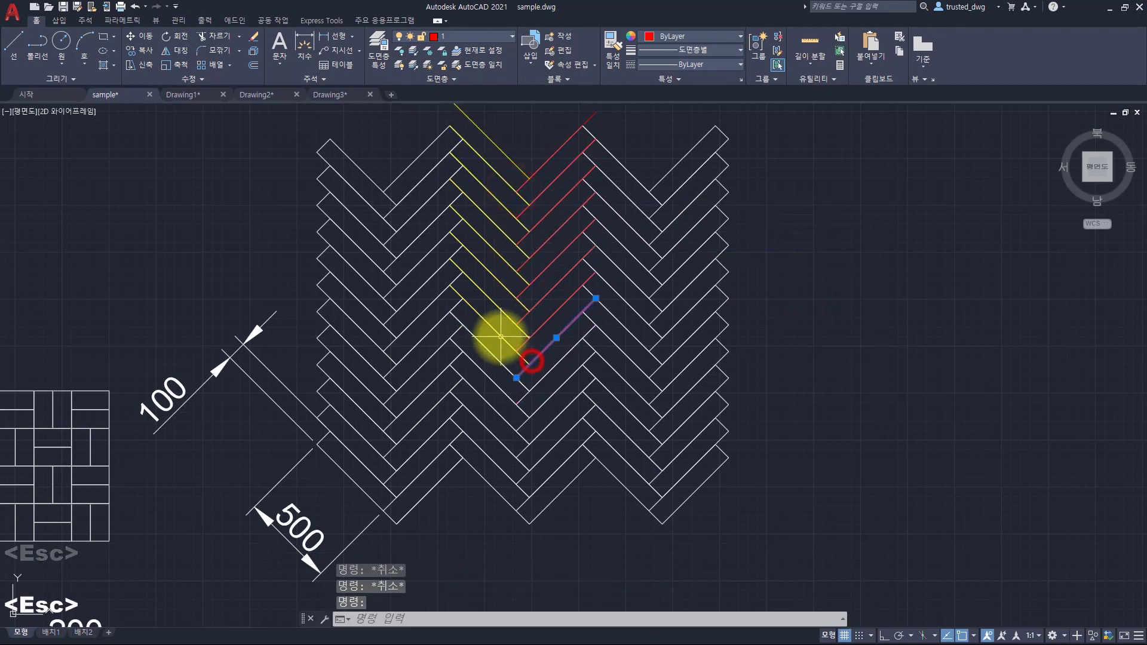
{"action": "left_click", "coordinate": [499, 338]}
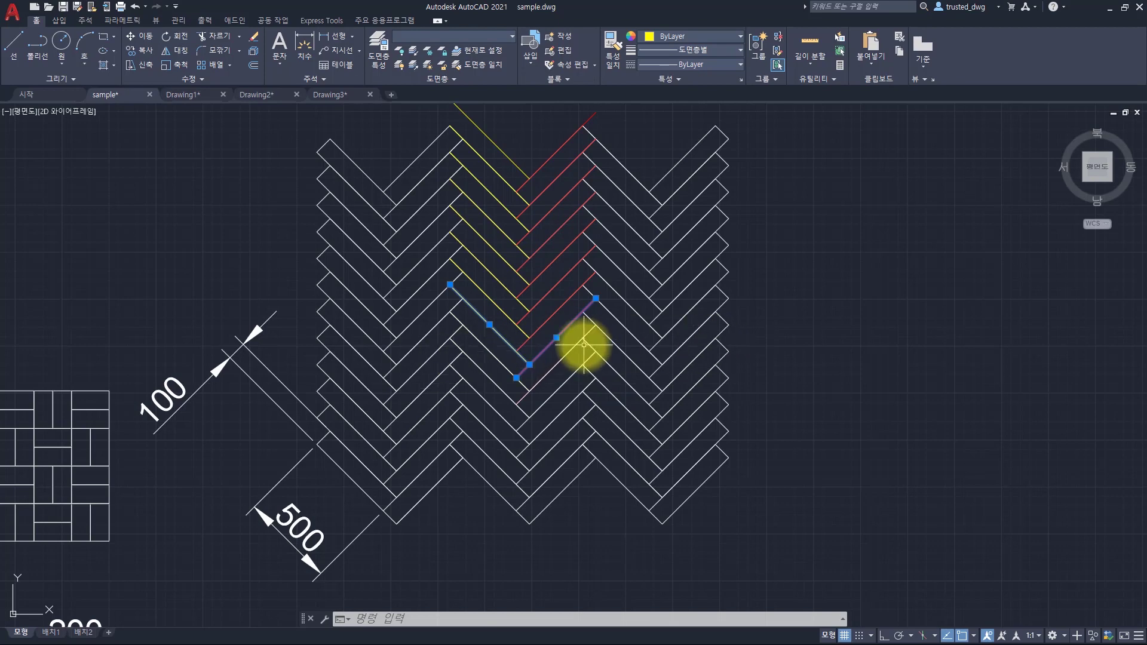
{"action": "key", "text": "Escape"}
Copy the lowest copied red line along its 45° direction onto the next collinear tile edge and select the copy
{"action": "left_click", "coordinate": [550, 341]}
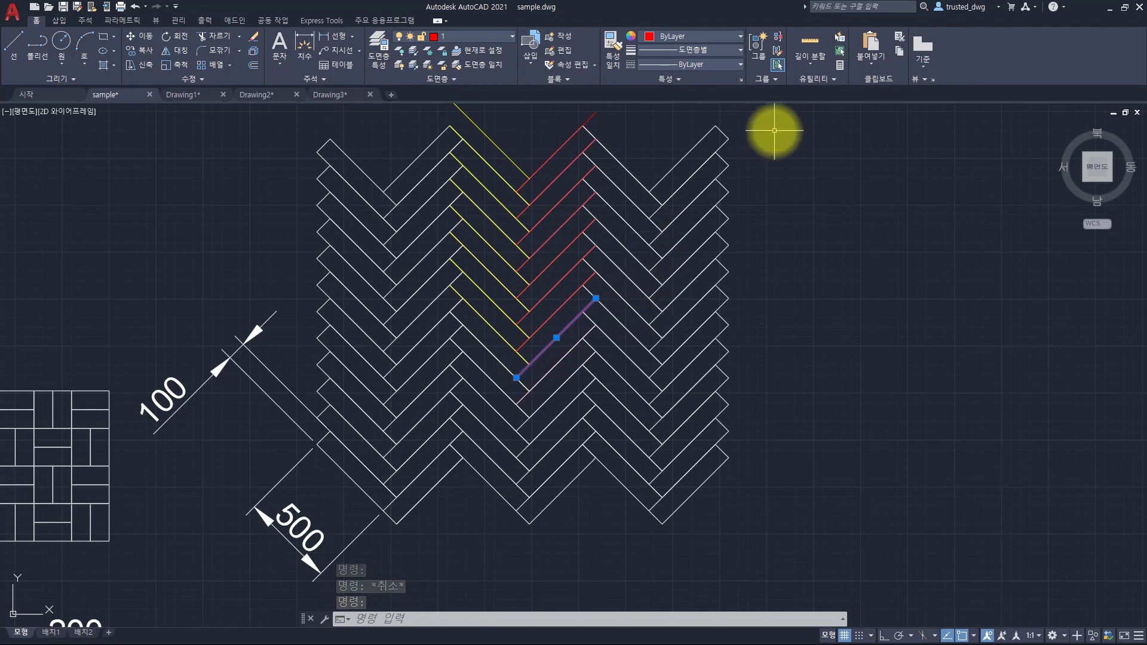
{"action": "type", "text": "cp"}
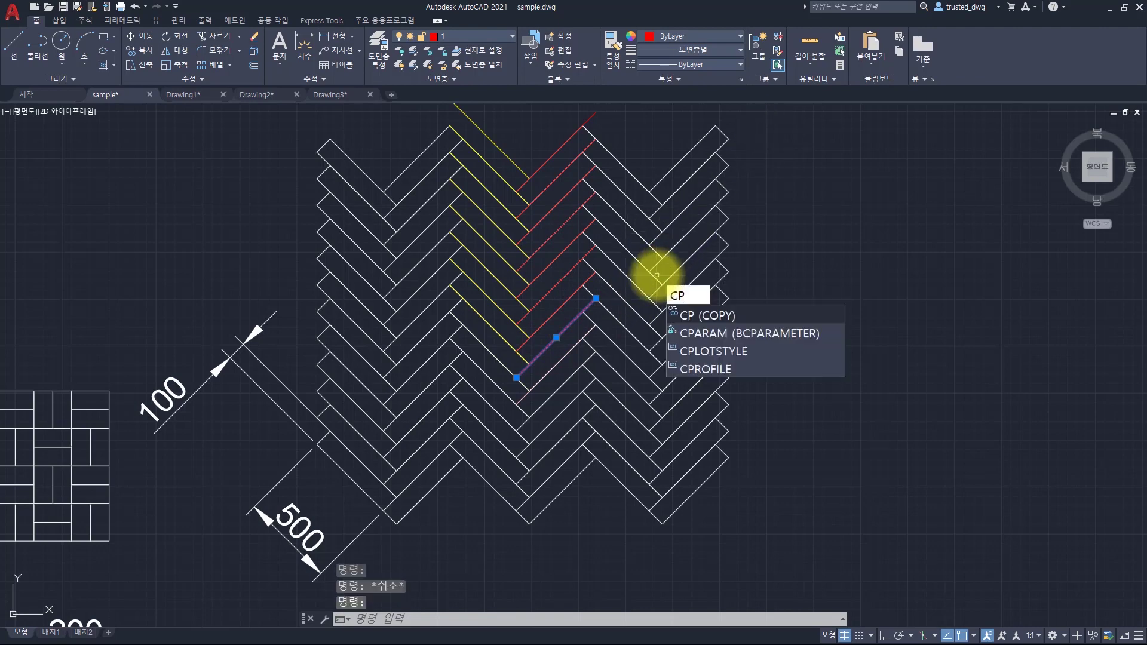
{"action": "key", "text": "space"}
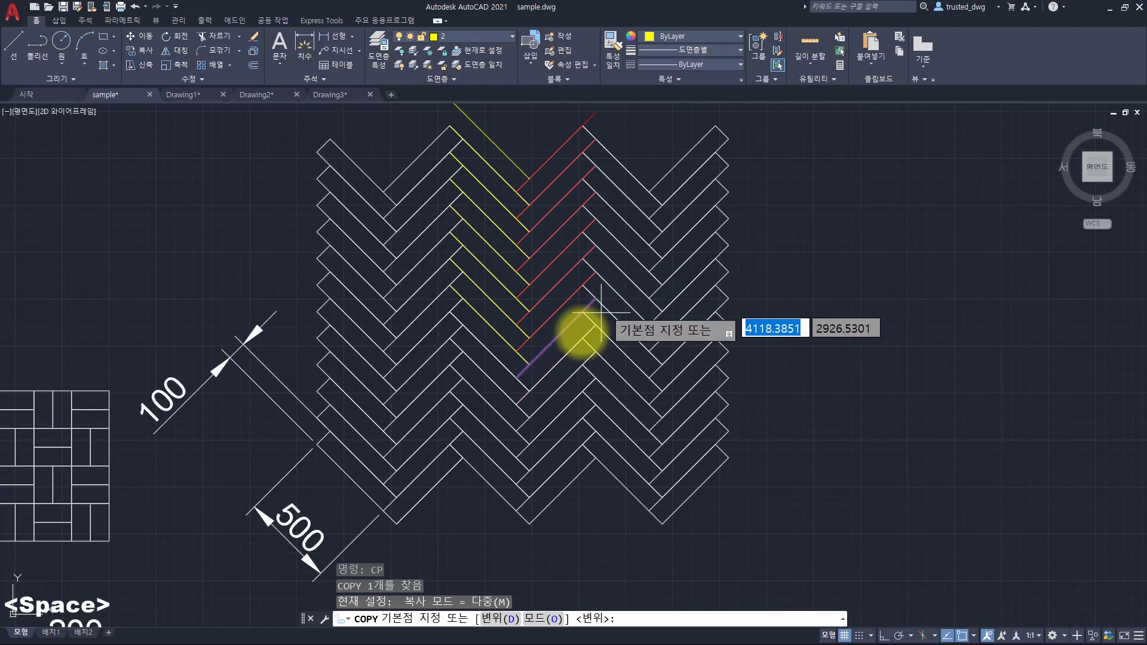
{"action": "left_click", "coordinate": [516, 377]}
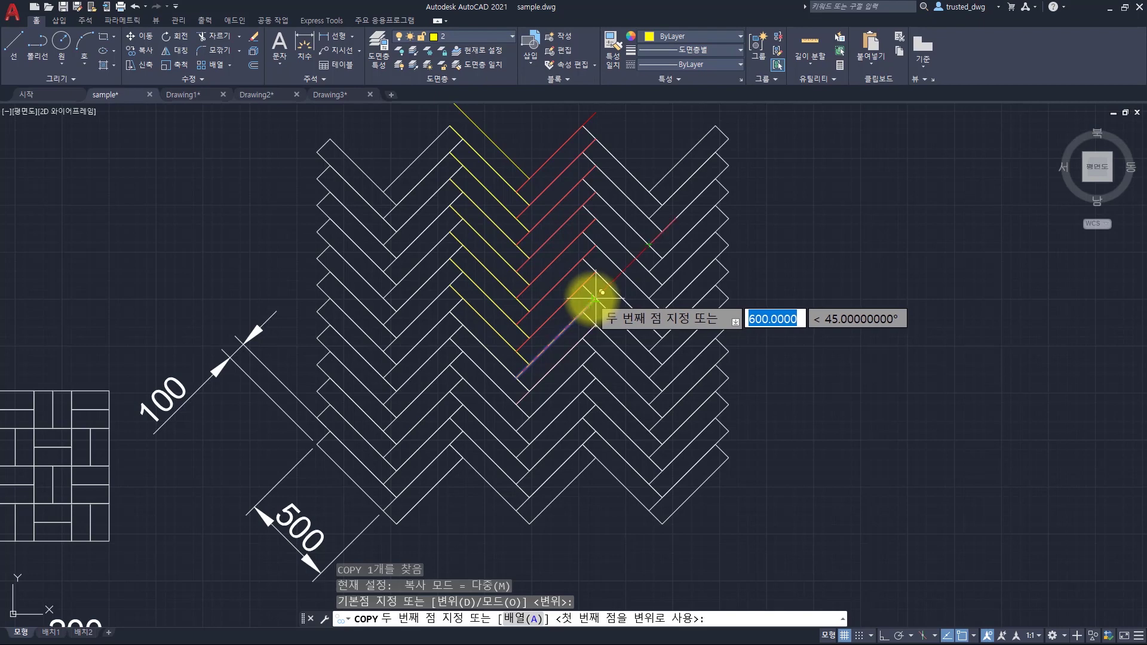
{"action": "left_click", "coordinate": [650, 245]}
{"action": "key", "text": "space"}
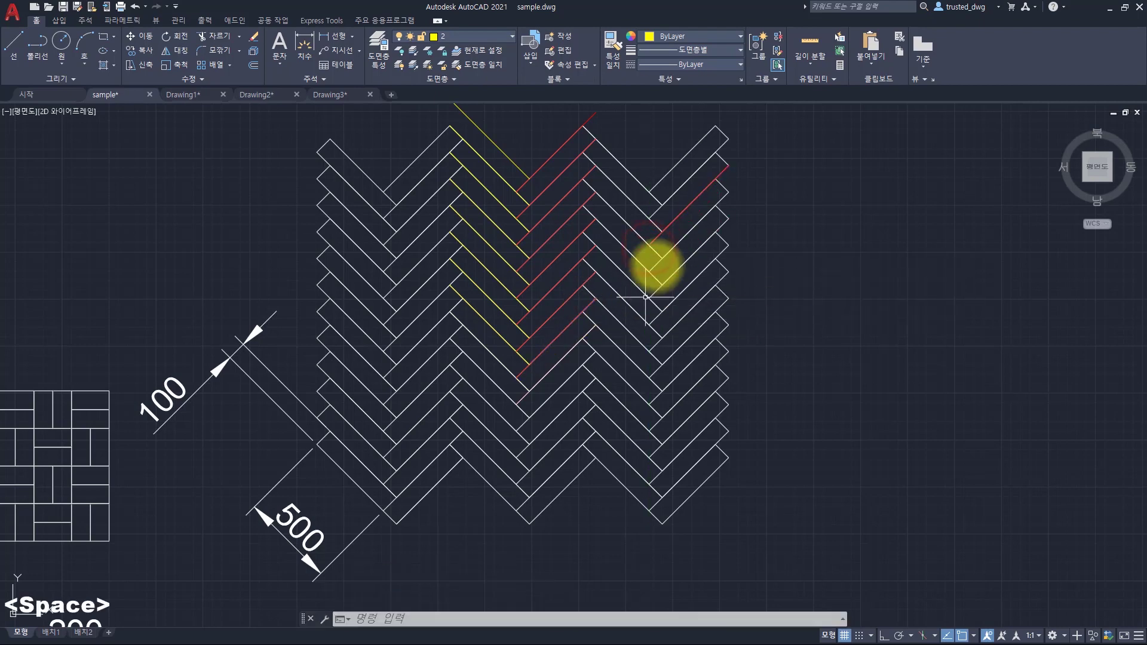
{"action": "left_click", "coordinate": [673, 218]}
{"action": "left_click", "coordinate": [676, 212]}
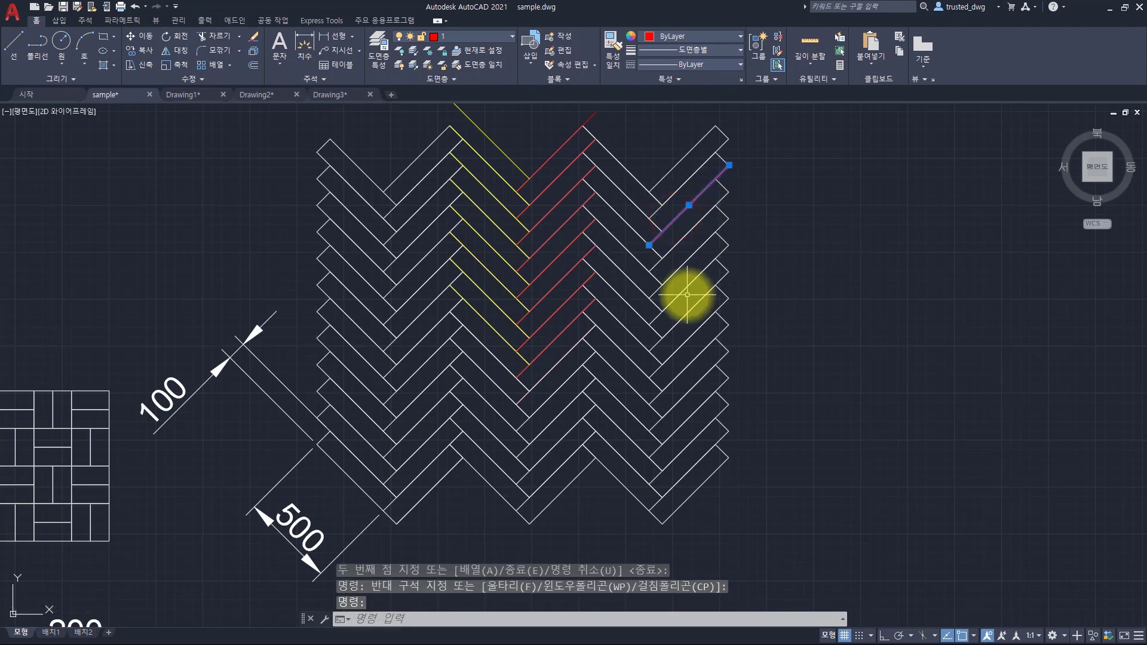
Copy the lowest red line of the column down along its 225° direction onto the next collinear tile edge
{"action": "key", "text": "Escape"}
{"action": "key", "text": "Escape"}
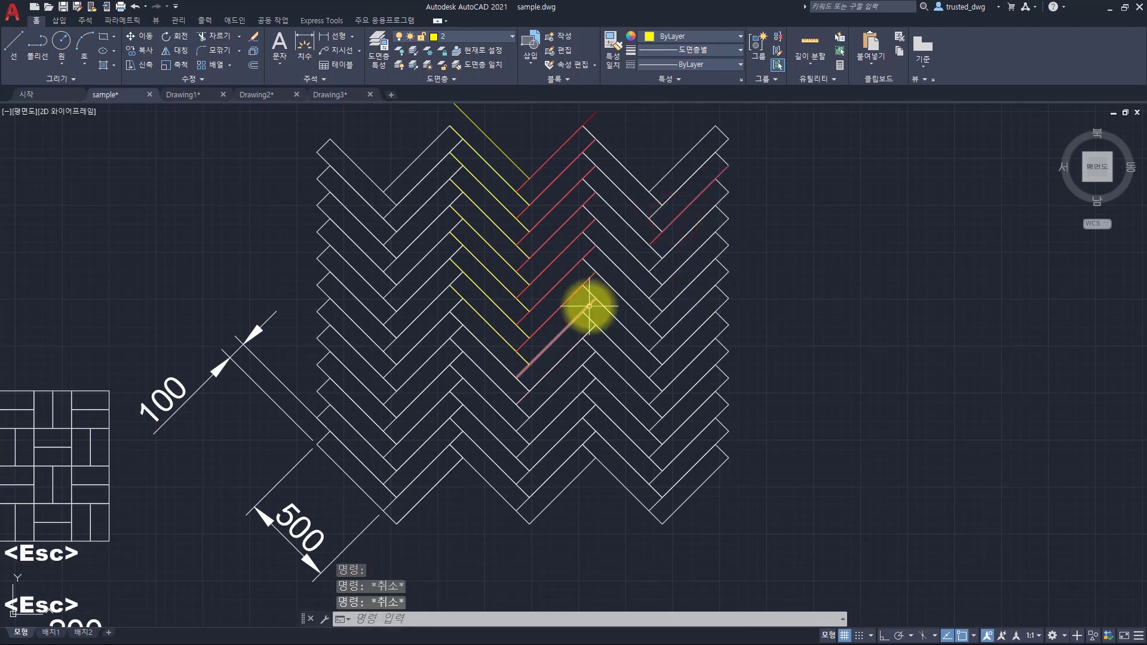
{"action": "left_click", "coordinate": [587, 307]}
{"action": "type", "text": "cp"}
{"action": "key", "text": "space"}
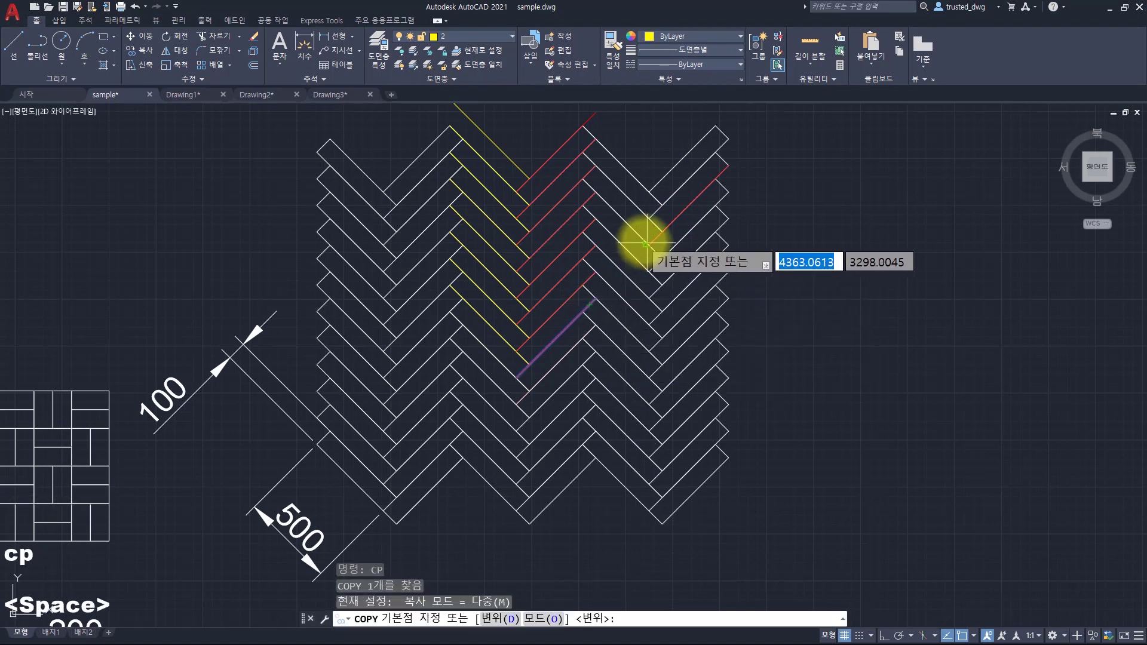
{"action": "left_click", "coordinate": [649, 244]}
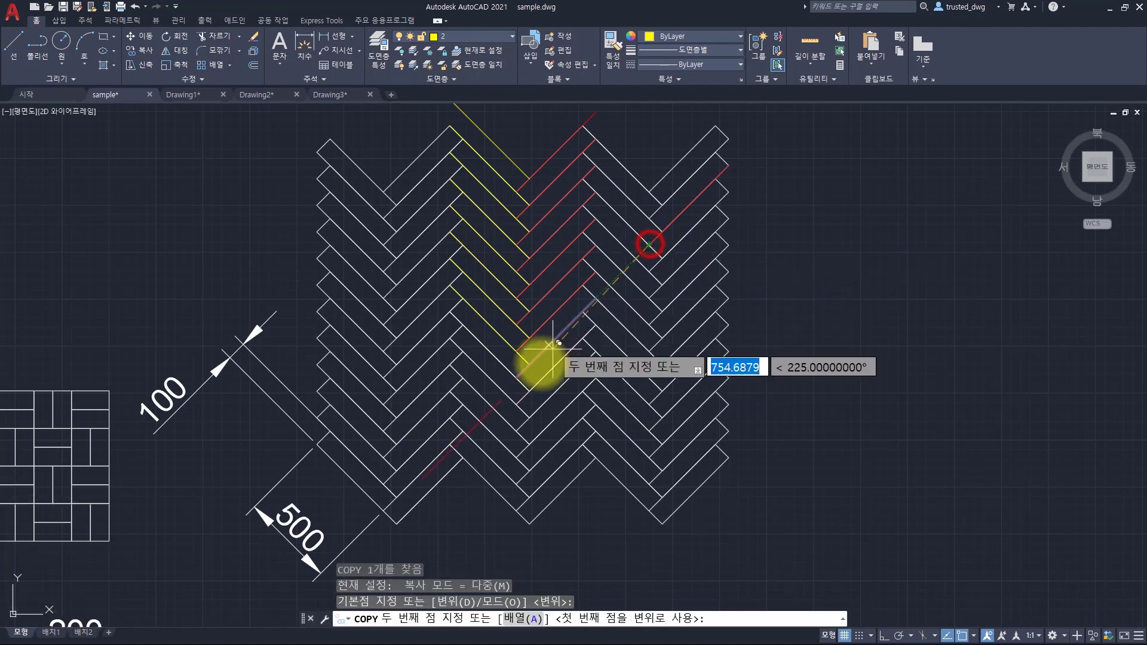
{"action": "left_click", "coordinate": [516, 378]}
{"action": "key", "text": "space"}
{"action": "key", "text": "Escape"}
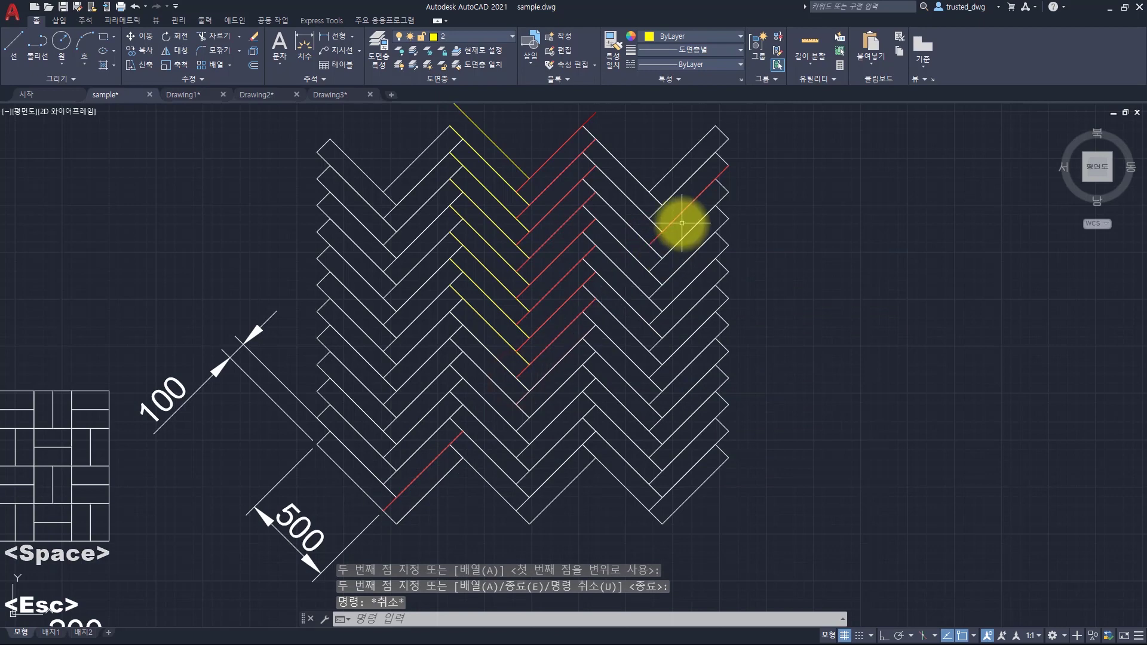
{"action": "left_click", "coordinate": [498, 334]}
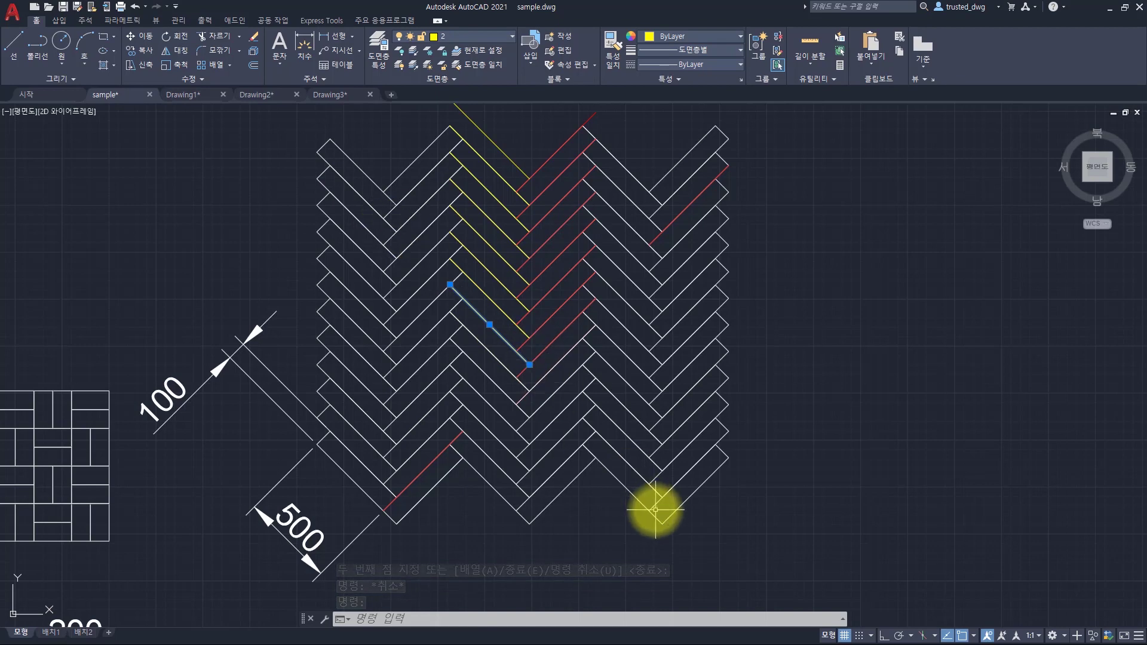
{"action": "key", "text": "Escape"}
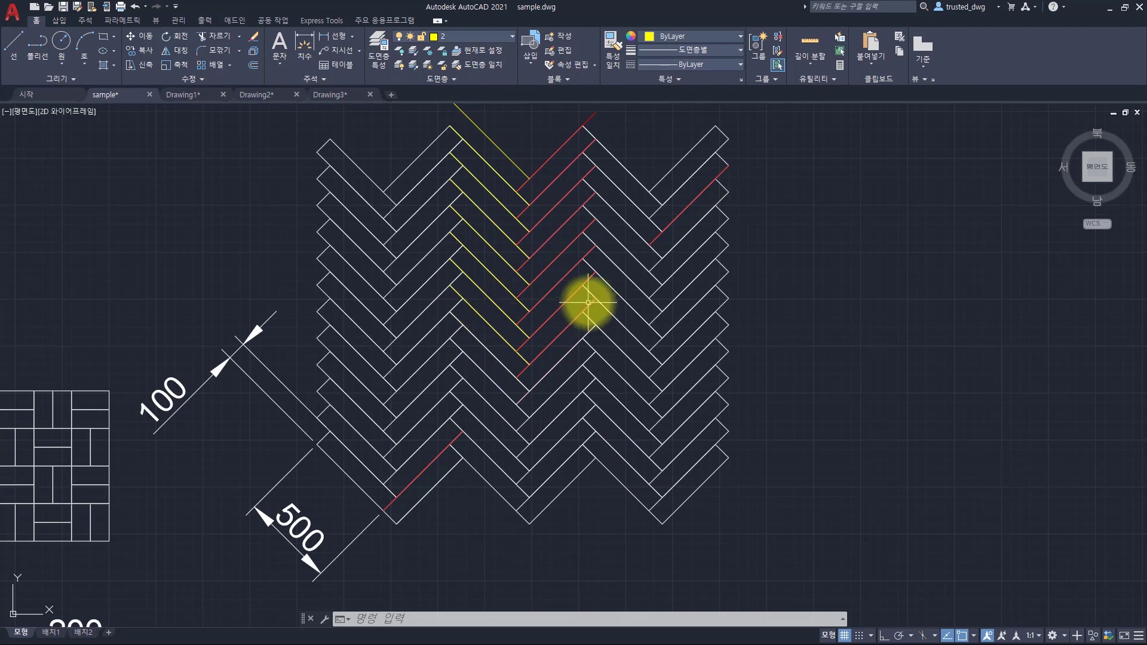
{"action": "middle_click_drag", "start_coordinate": [583, 313], "coordinate": [519, 328]}
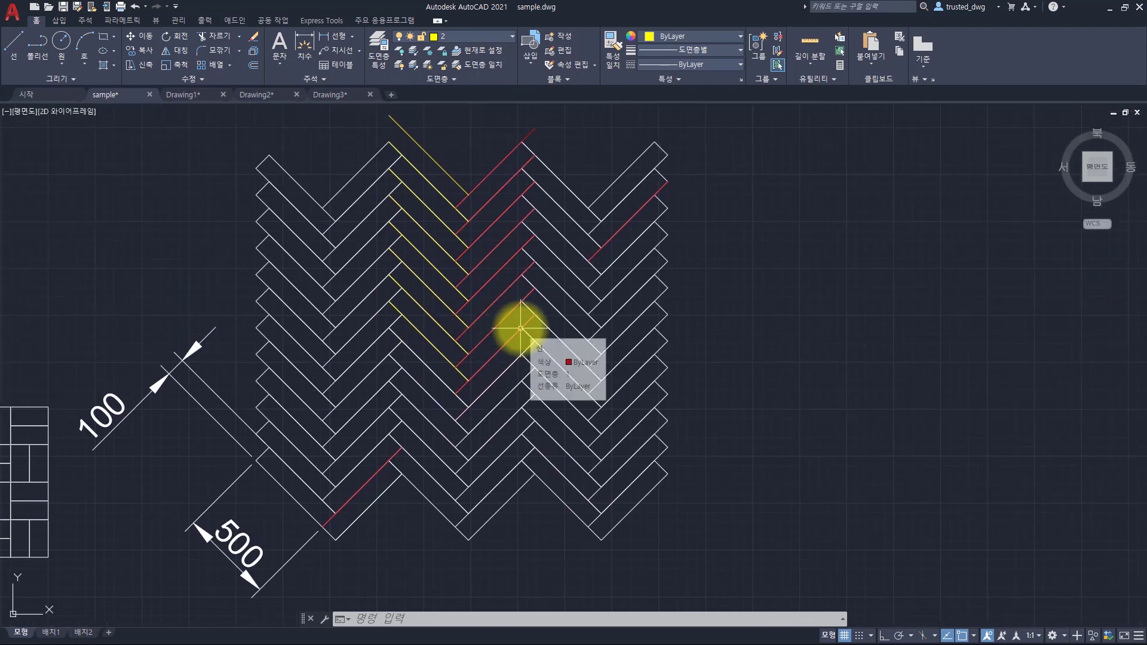
Open a blank Notepad document and write the pattern header line *test2
{"action": "key", "text": "super+r"}
{"action": "key", "text": "Return"}
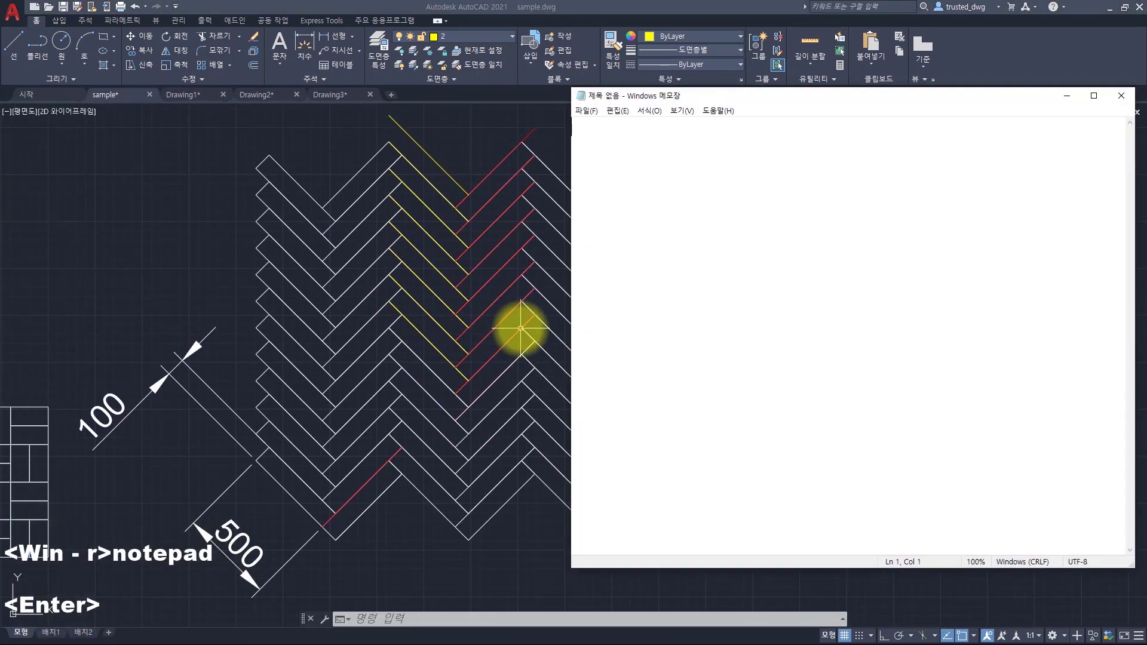
{"action": "left_click", "coordinate": [774, 237]}
{"action": "type", "text": "*"}
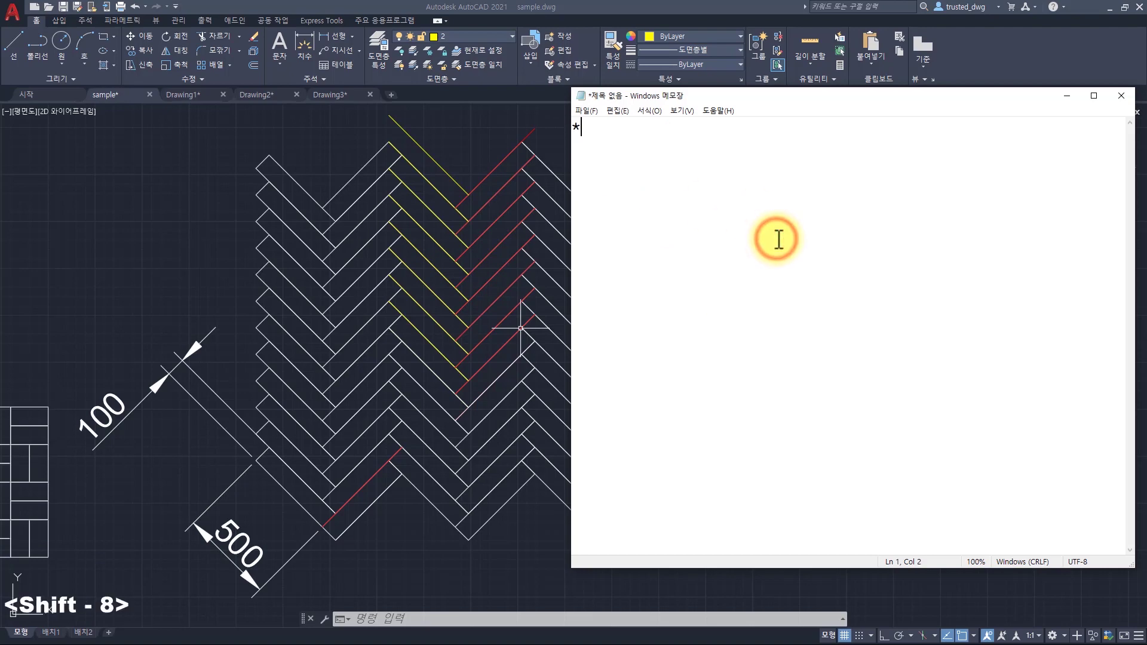
{"action": "type", "text": "tex"}
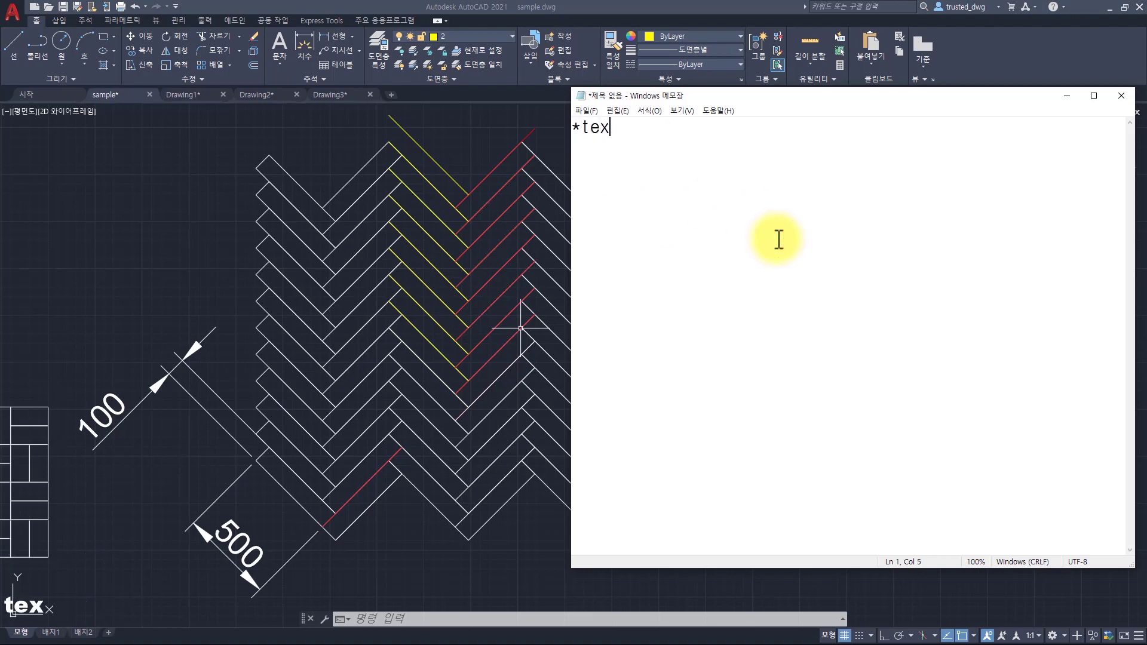
{"action": "key", "text": "BackSpace"}
{"action": "type", "text": "st"}
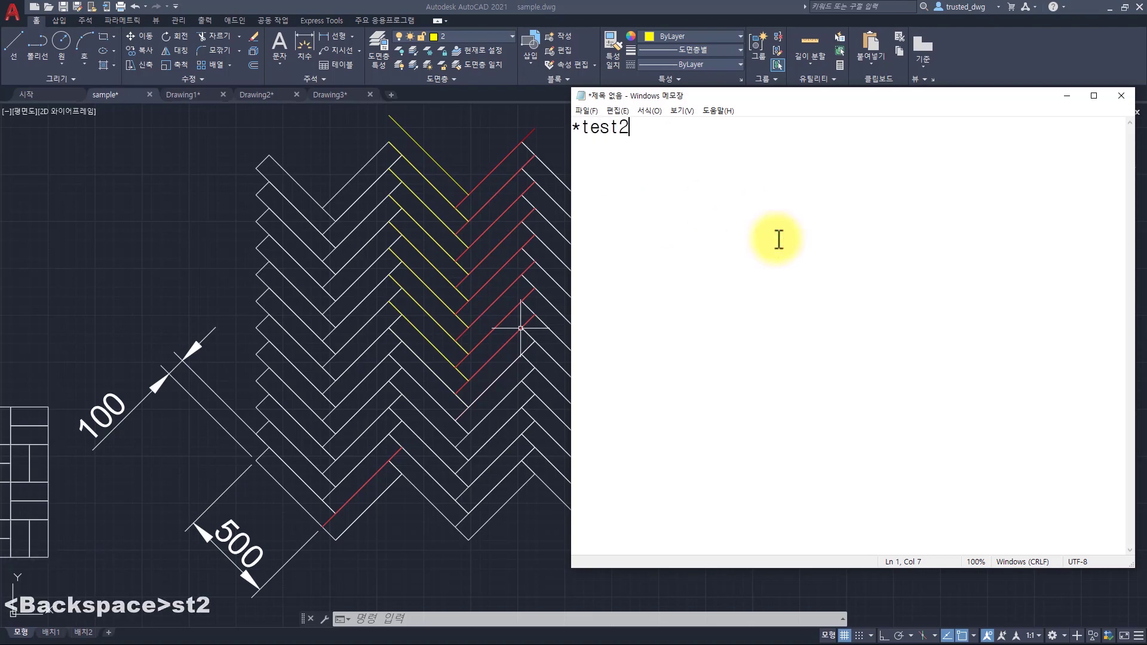
{"action": "type", "text": "2"}
{"action": "key", "text": "Return"}
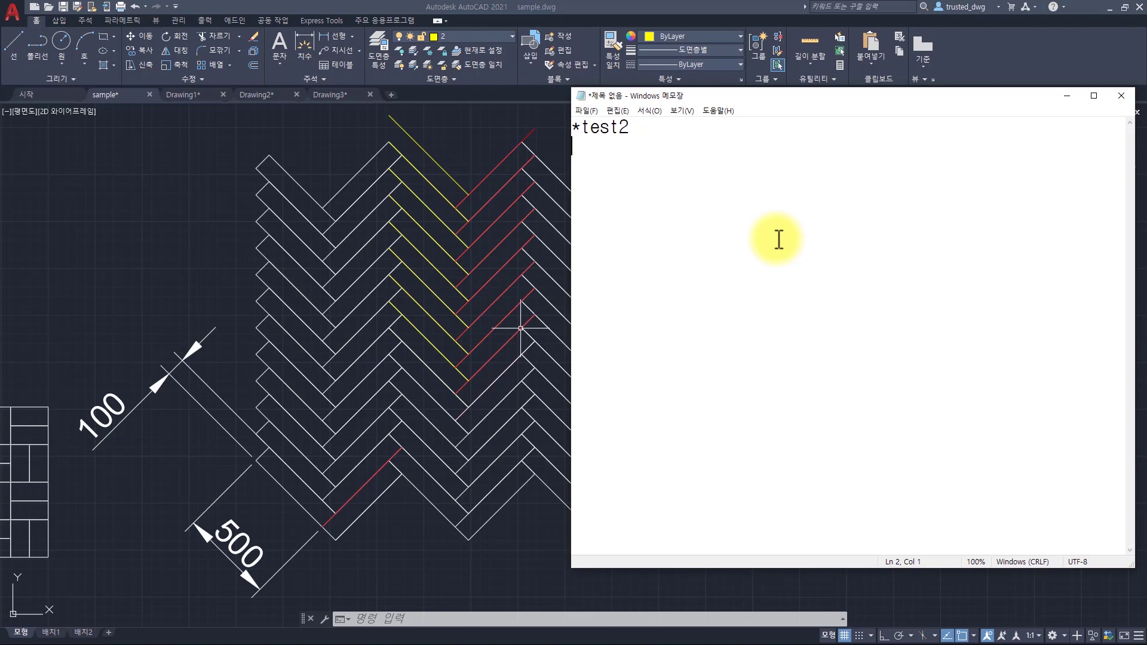
In AutoCAD, set the UCS origin at the second-lowest red line's lower-left end, with X horizontal and Y vertical
{"action": "left_click", "coordinate": [482, 372]}
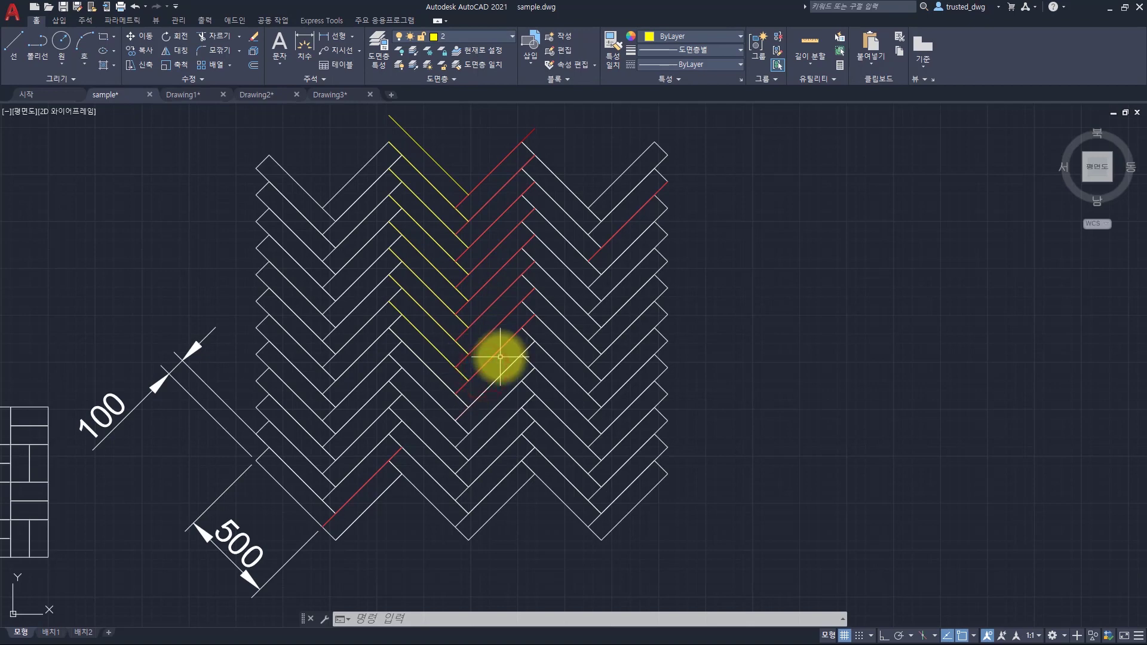
{"action": "key", "text": "Escape"}
{"action": "key", "text": "Escape"}
{"action": "type", "text": "ucs"}
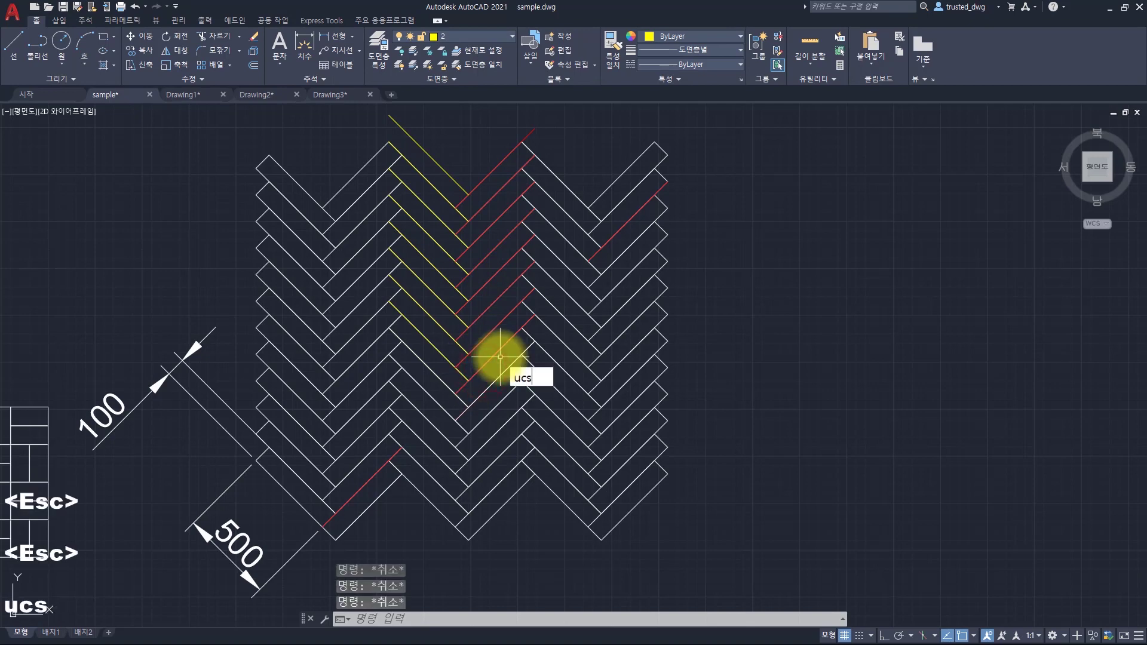
{"action": "key", "text": "Return"}
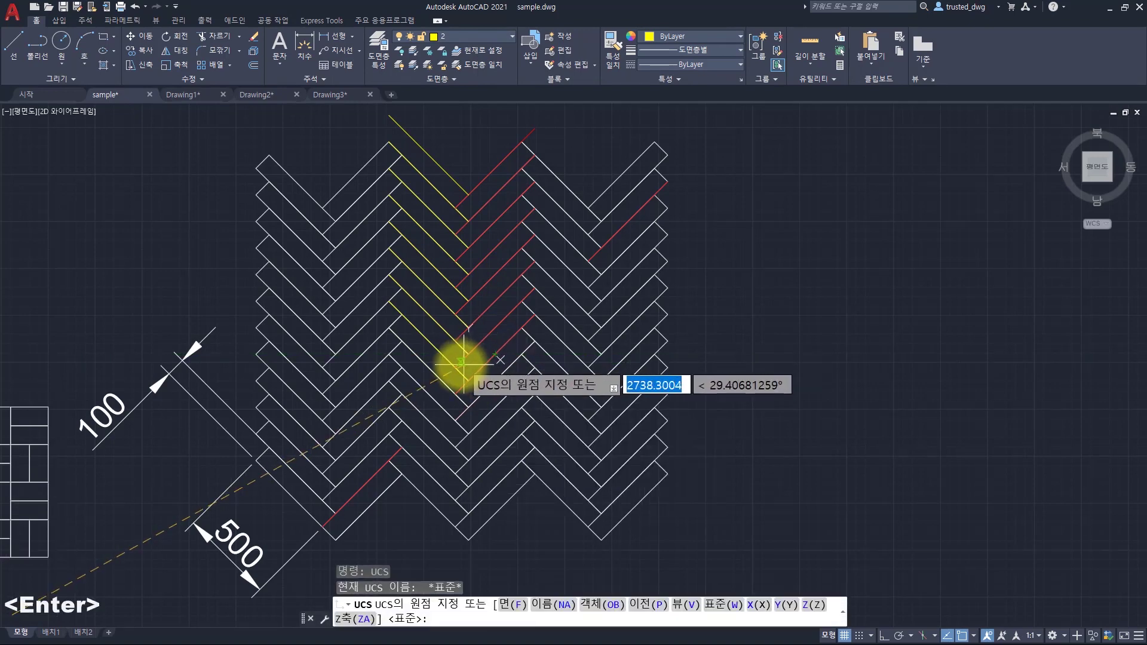
{"action": "left_click", "coordinate": [455, 367]}
{"action": "key", "text": "F8"}
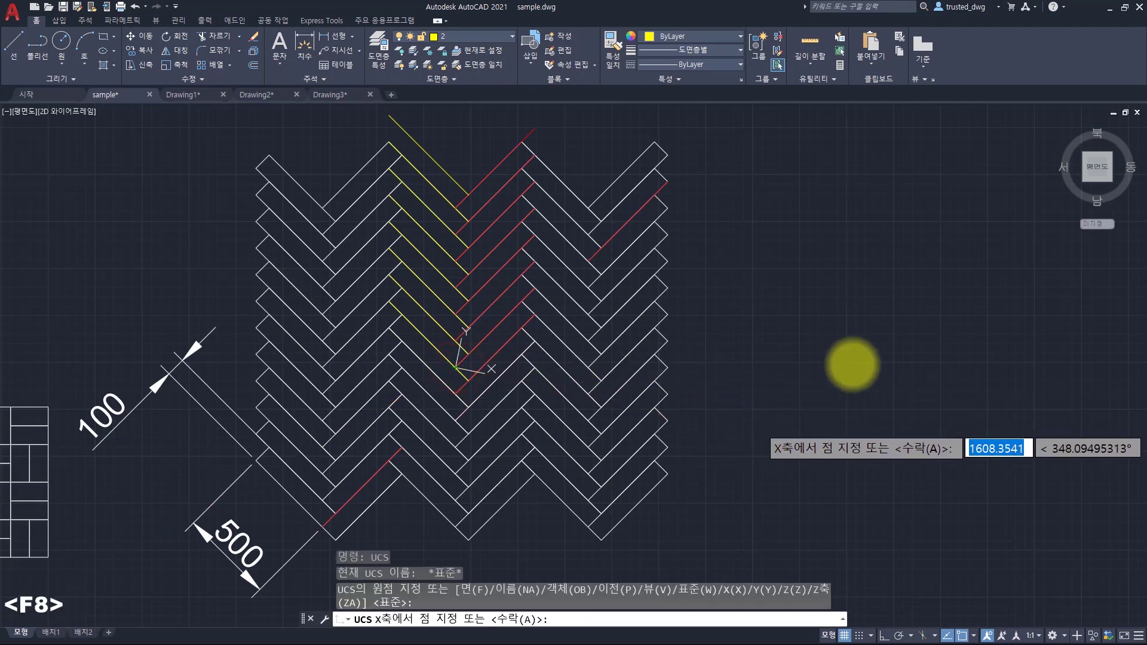
{"action": "left_click", "coordinate": [861, 354]}
{"action": "left_click", "coordinate": [457, 116]}
Back in Notepad, begin the first line definition under the header with angle 45 and origin 0,0
{"action": "key", "text": "alt+Tab"}
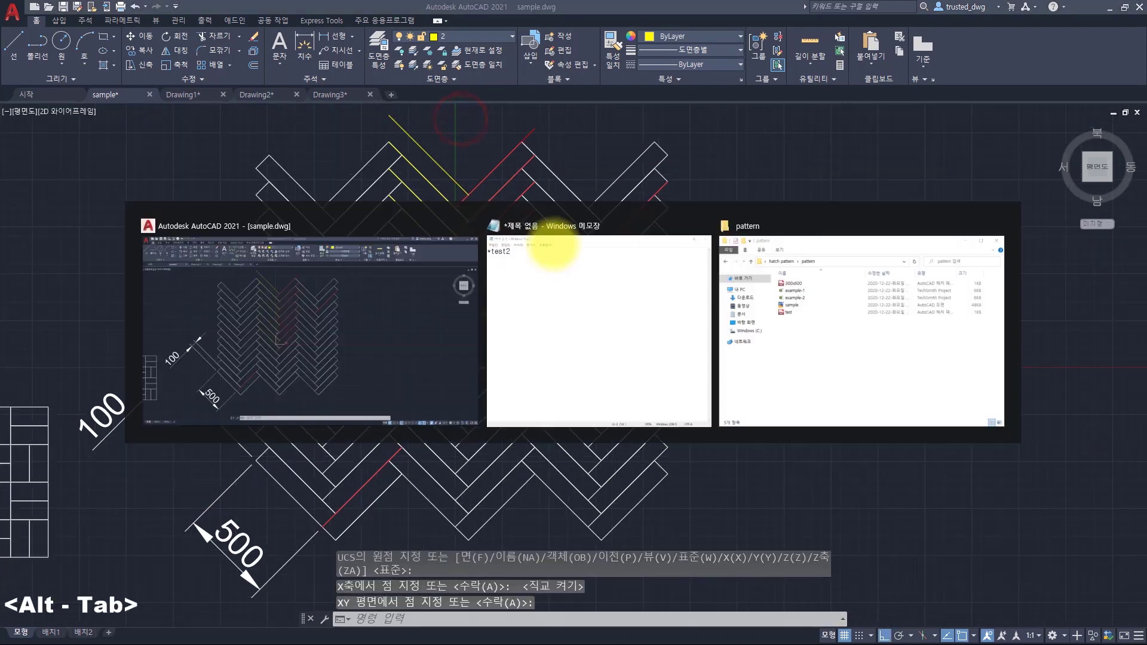
{"action": "left_click", "coordinate": [740, 303]}
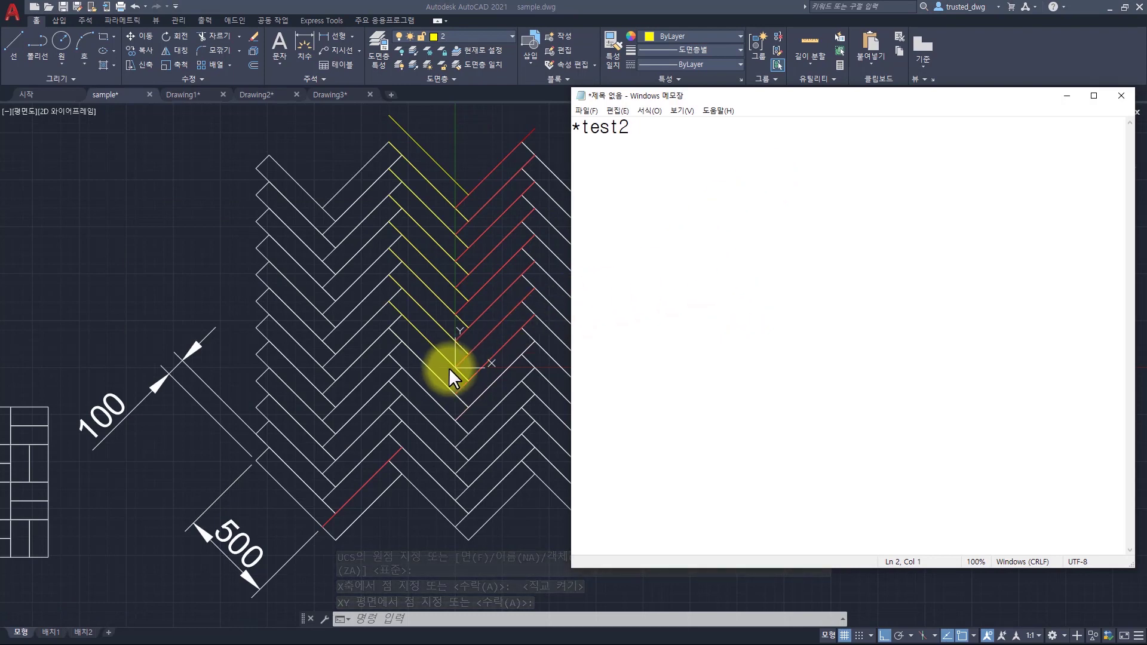
{"action": "left_click", "coordinate": [708, 225]}
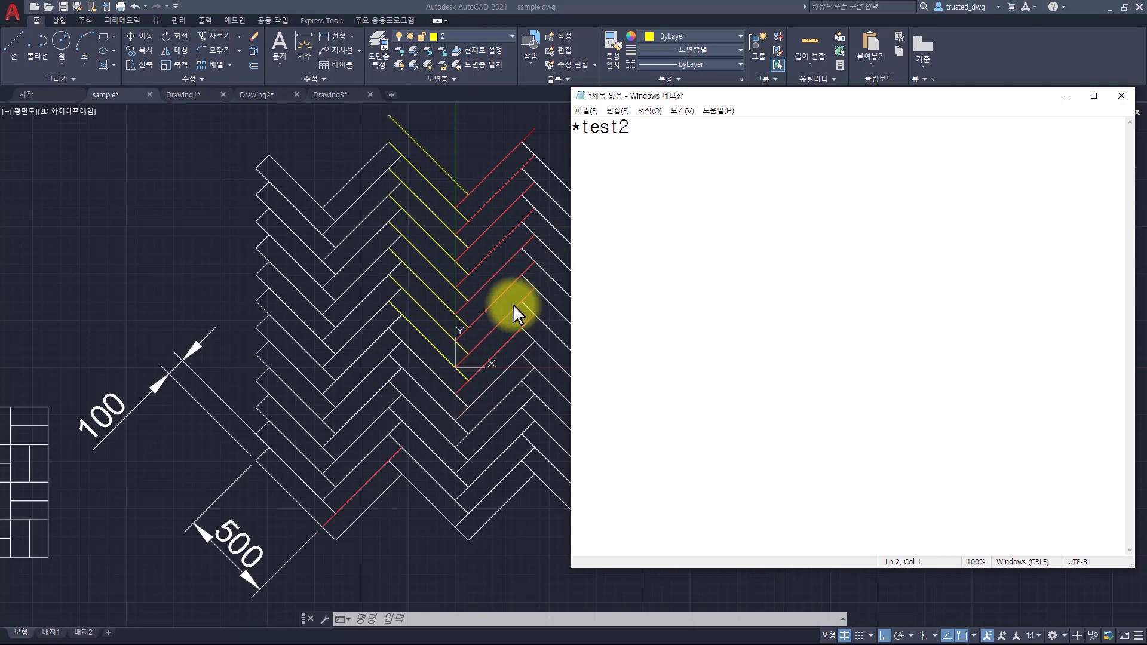
{"action": "left_click", "coordinate": [692, 186]}
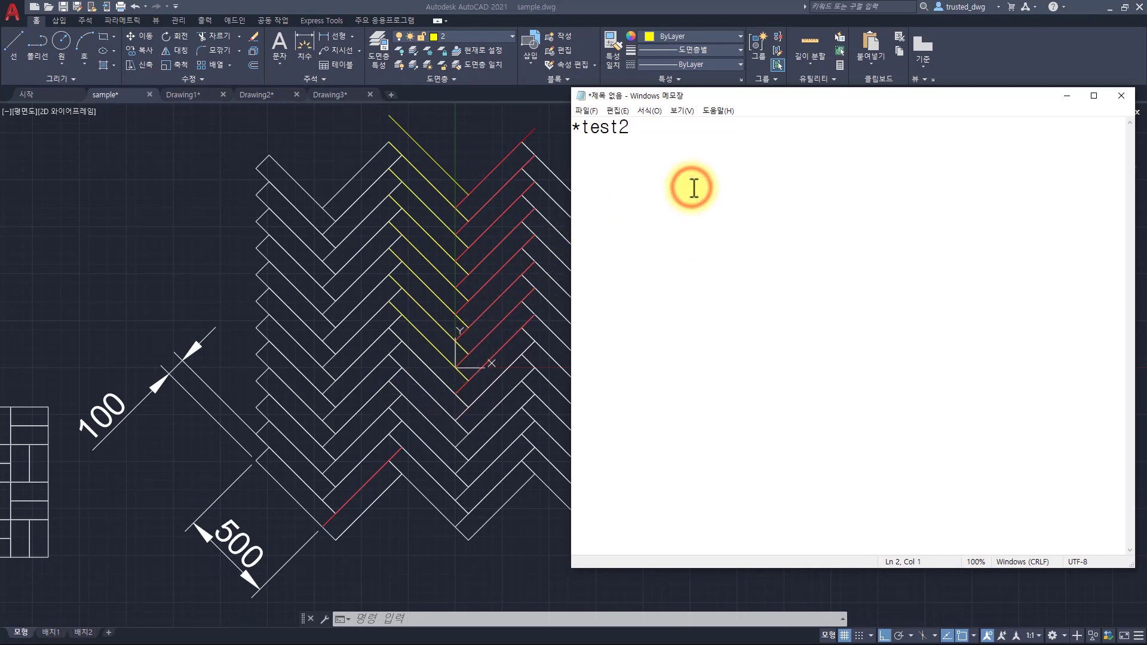
{"action": "type", "text": "45,"}
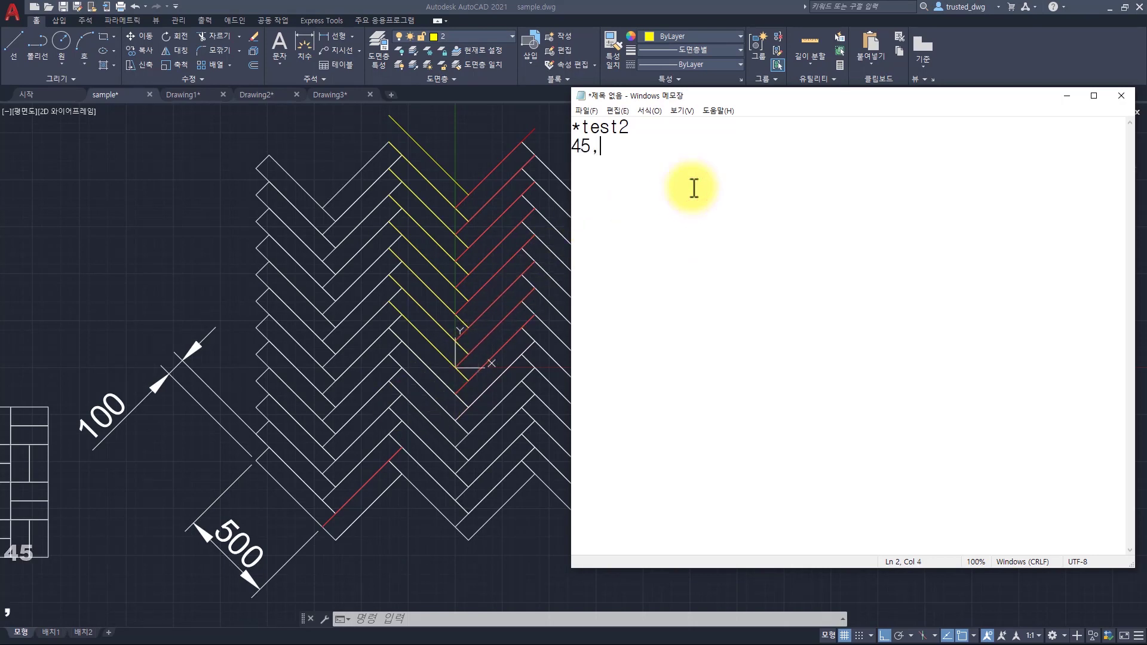
{"action": "type", "text": "0,0"}
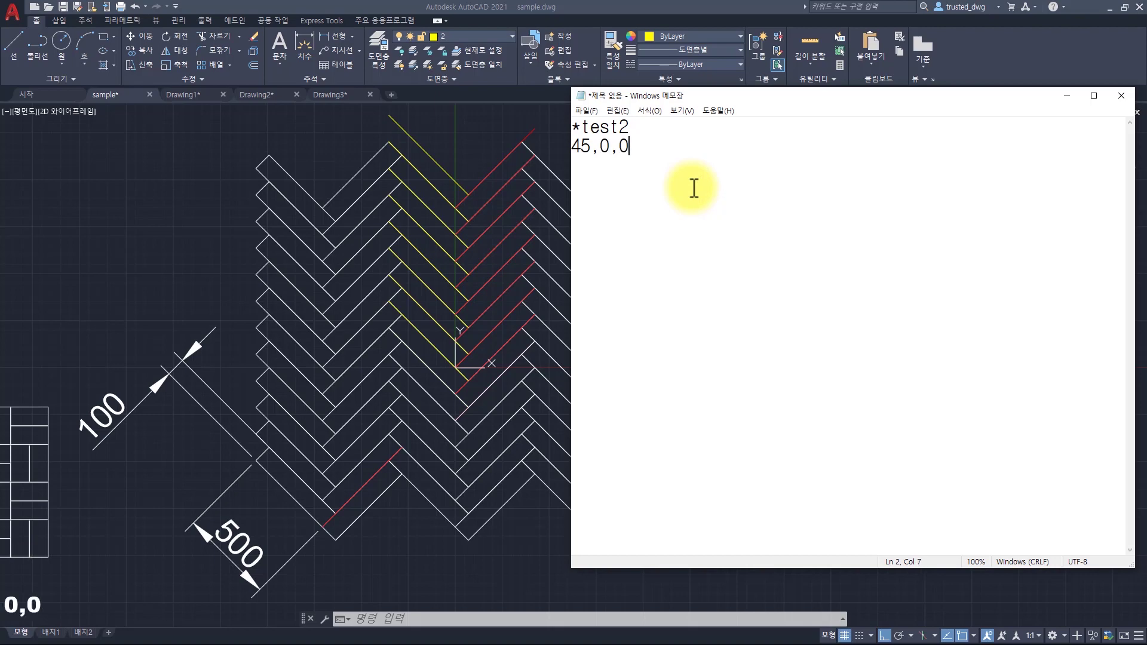
{"action": "type", "text": ","}
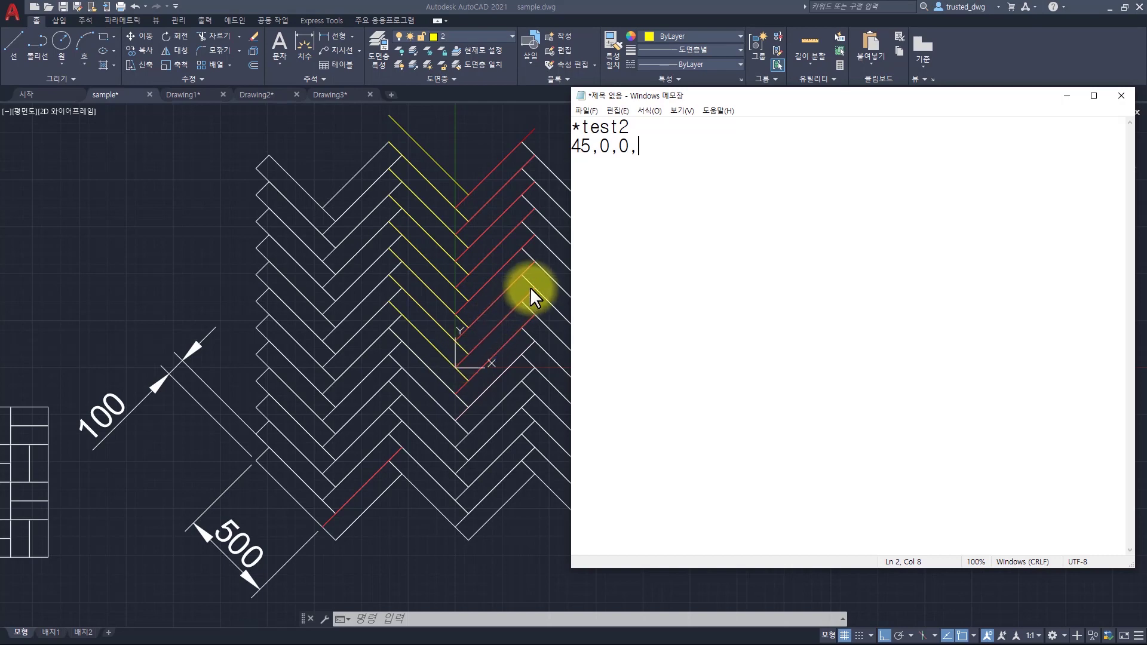
Complete the 45° line definition with the offset values 100,100
{"action": "type", "text": "dx,dy"}
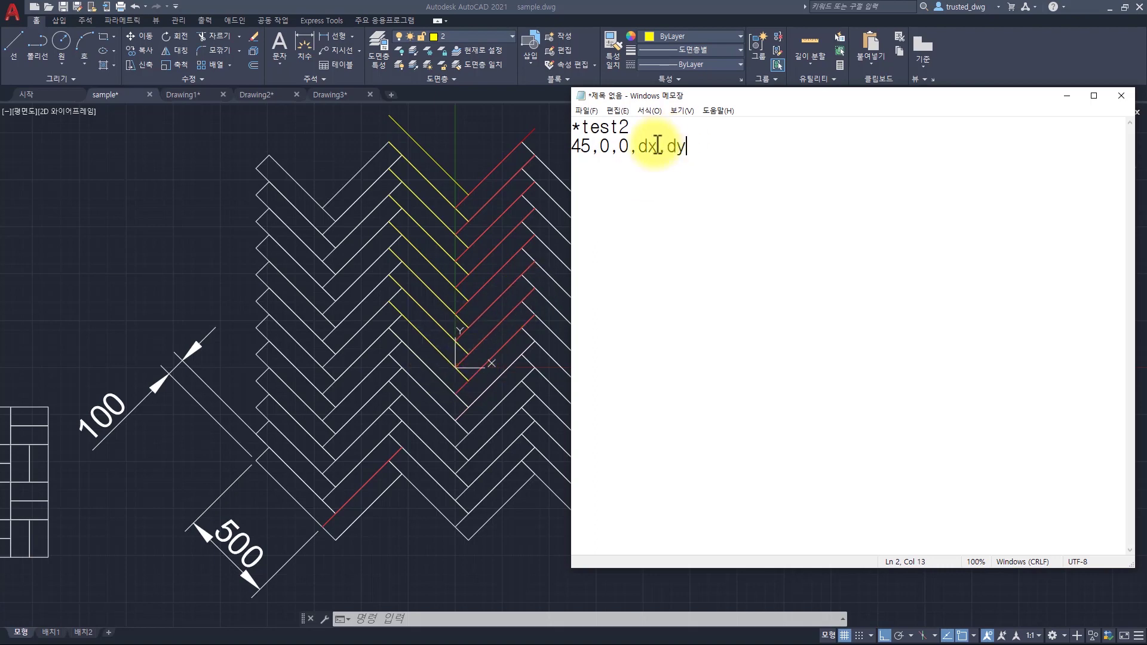
{"action": "left_click_drag", "start_coordinate": [637, 146], "coordinate": [687, 147]}
{"action": "type", "text": "100,10"}
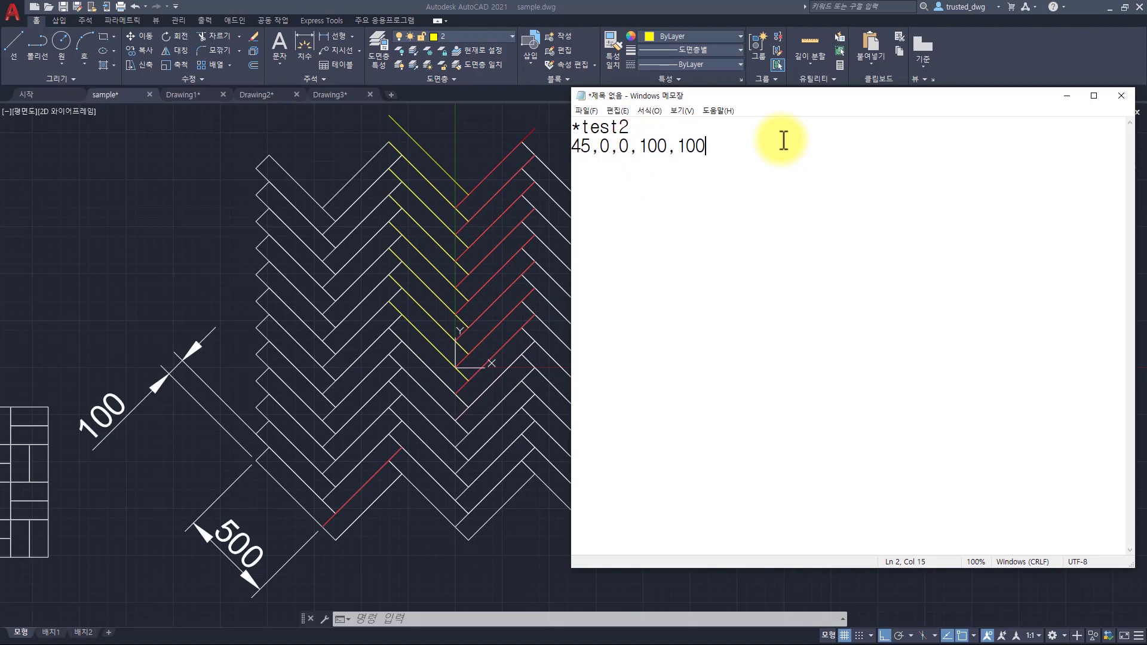
Review the 100,100 offset and the angle 45 in the definition against the red lines in the drawing
{"action": "key", "text": "shift+Left"}
{"action": "key", "text": "shift+Left"}
{"action": "key", "text": "shift+Left"}
{"action": "key", "text": "shift+Left"}
{"action": "key", "text": "shift+Left"}
{"action": "key", "text": "shift+Left"}
{"action": "key", "text": "shift+Left"}
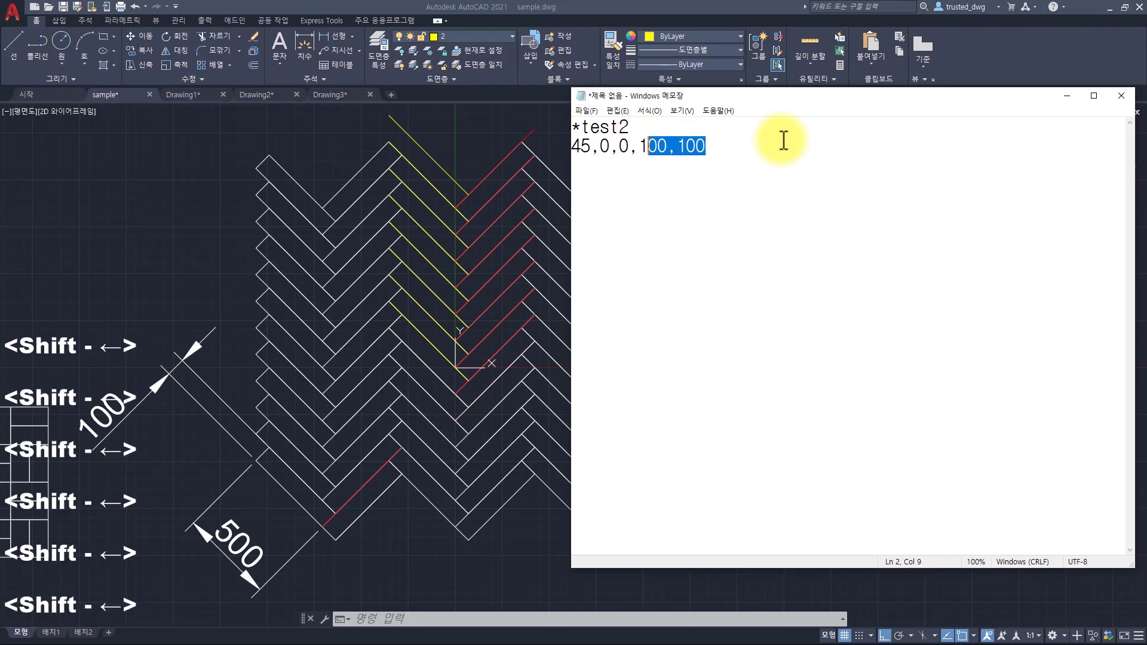
{"action": "left_click_drag", "start_coordinate": [636, 146], "coordinate": [786, 144]}
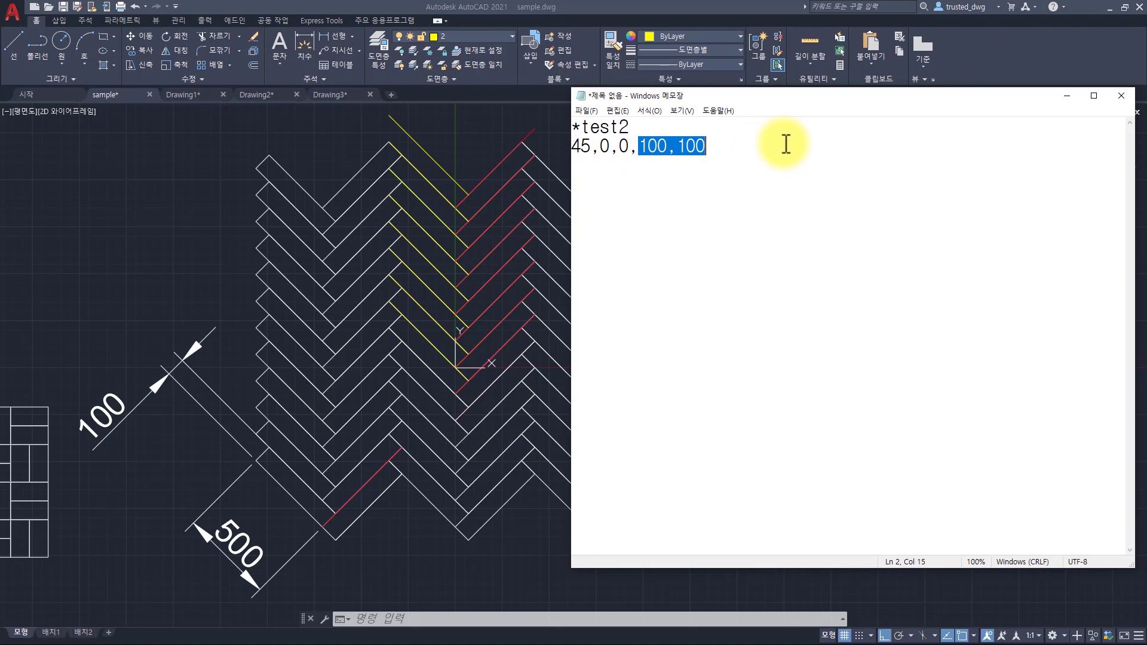
{"action": "left_click_drag", "start_coordinate": [591, 146], "coordinate": [572, 146]}
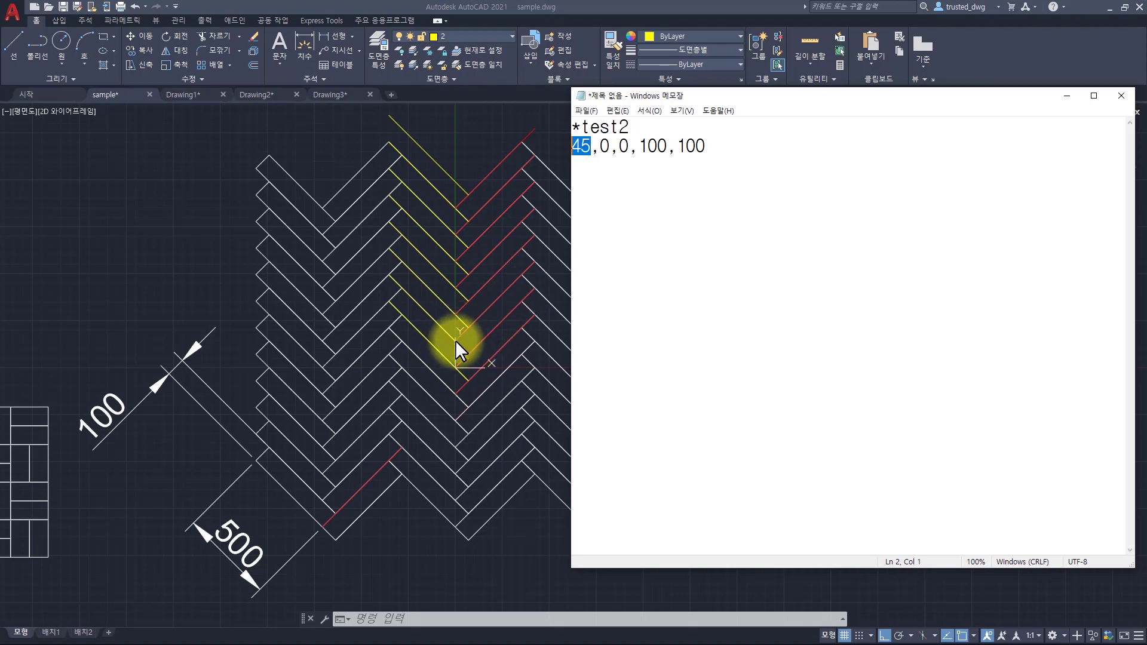
Switch to AutoCAD and query the coordinates of the lower end of the red line directly above the UCS origin
{"action": "left_click", "coordinate": [483, 355]}
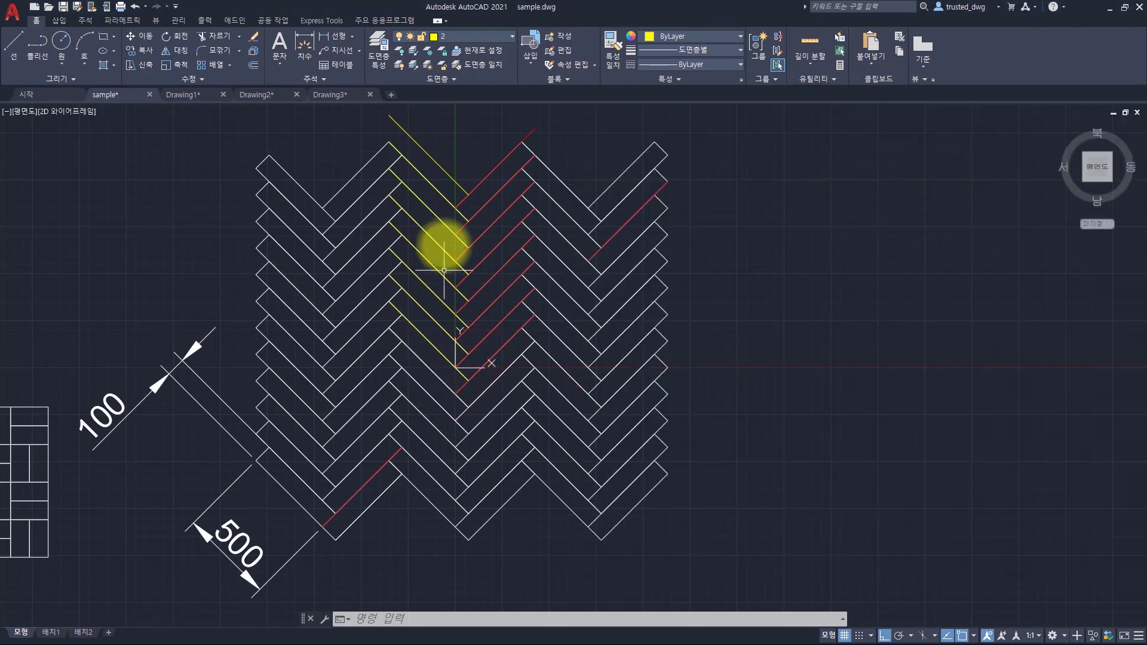
{"action": "key", "text": "Escape"}
{"action": "type", "text": "id"}
{"action": "key", "text": "Return"}
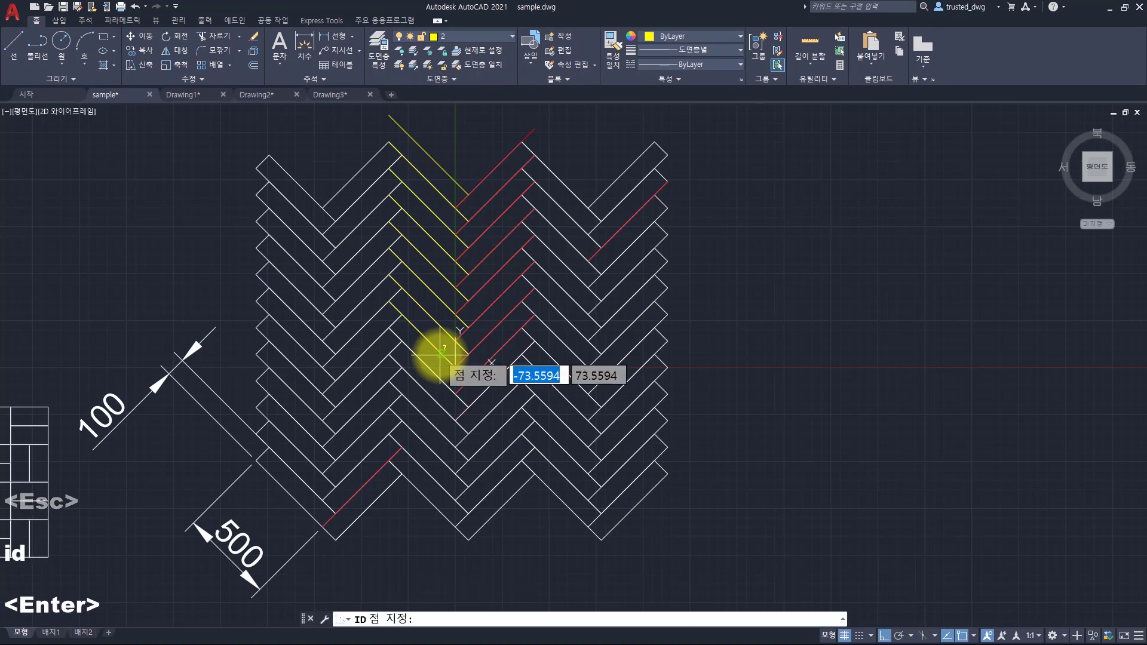
{"action": "left_click", "coordinate": [457, 343]}
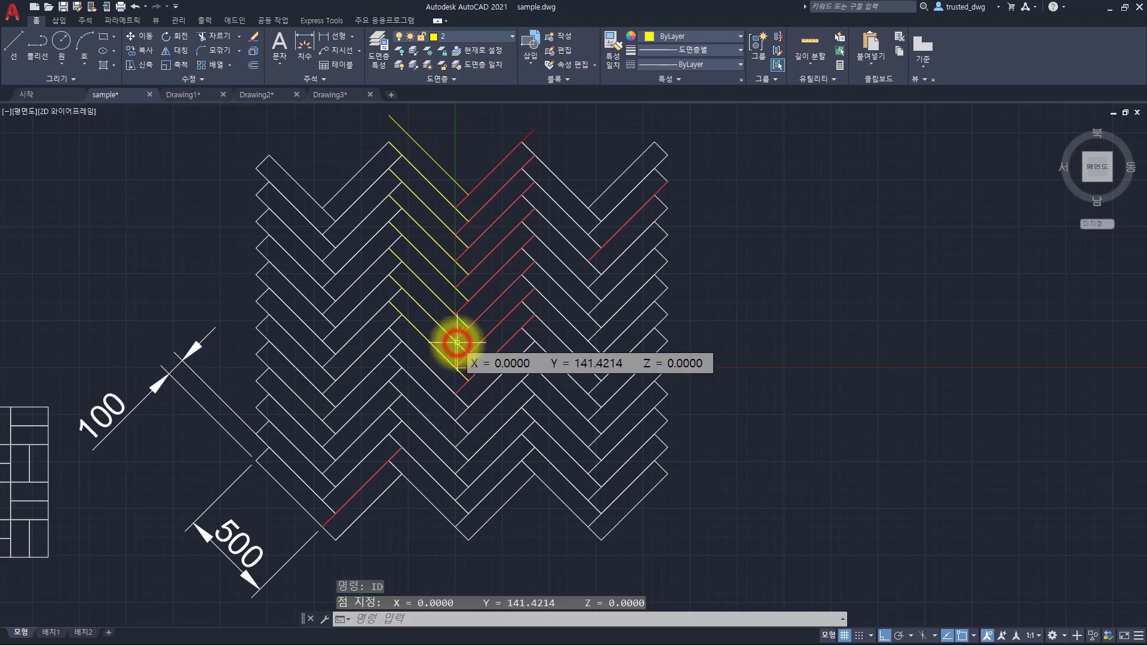
Redefine the UCS at the same origin with its X axis along the red line and Y toward the upper left
{"action": "type", "text": "ucs"}
{"action": "key", "text": "Return"}
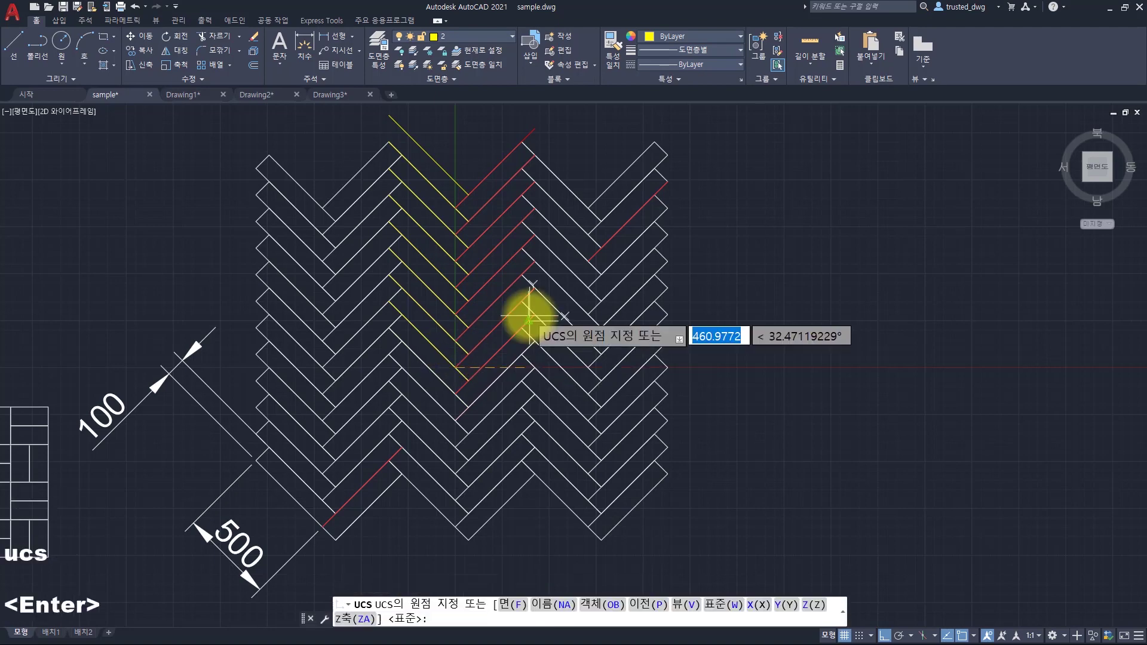
{"action": "left_click", "coordinate": [457, 367]}
{"action": "left_click", "coordinate": [532, 288]}
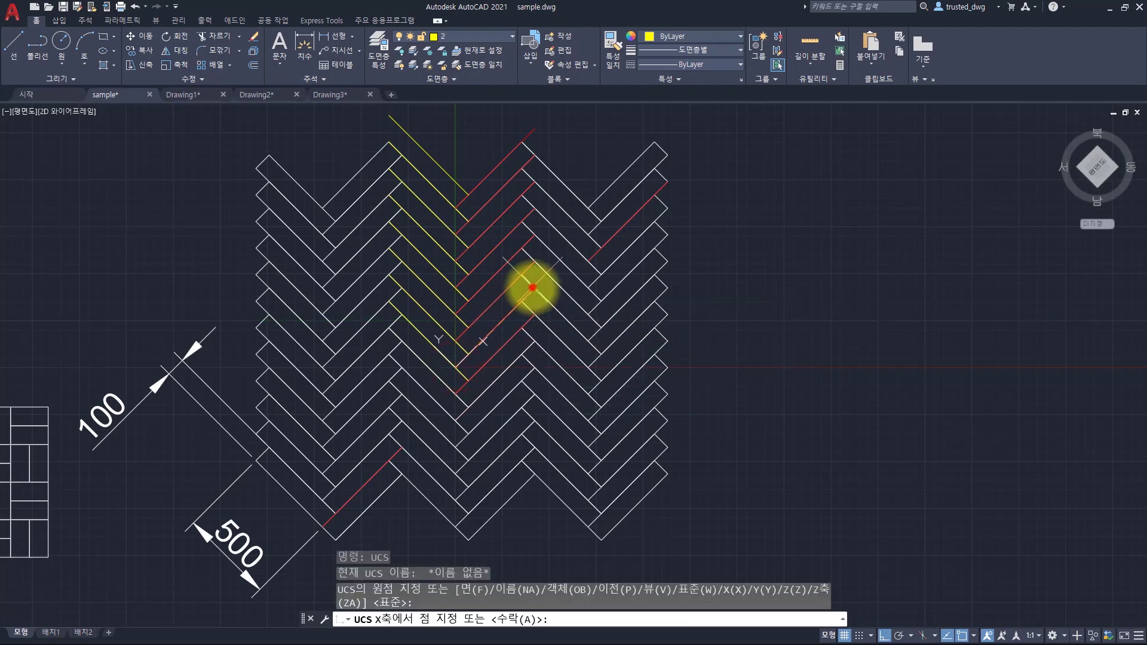
{"action": "left_click", "coordinate": [352, 237]}
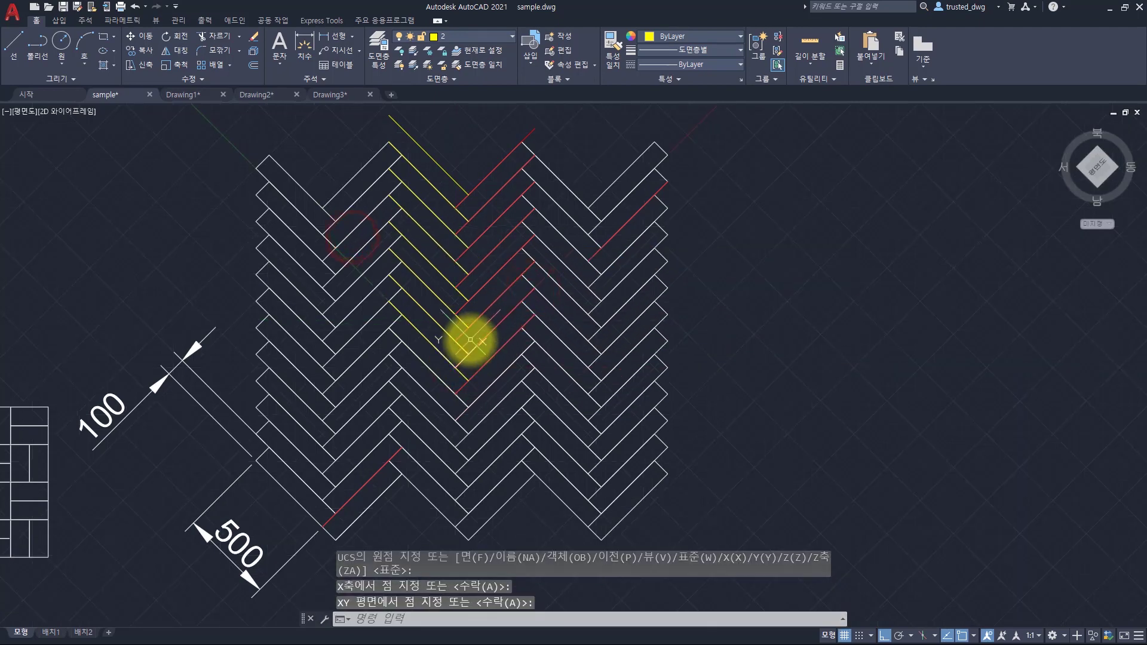
Query the coordinates of the lower end of the red line directly above the origin in the rotated UCS
{"action": "key", "text": "Escape"}
{"action": "key", "text": "Escape"}
{"action": "key", "text": "Escape"}
{"action": "key", "text": "Escape"}
{"action": "key", "text": "Escape"}
{"action": "type", "text": "id"}
{"action": "key", "text": "Return"}
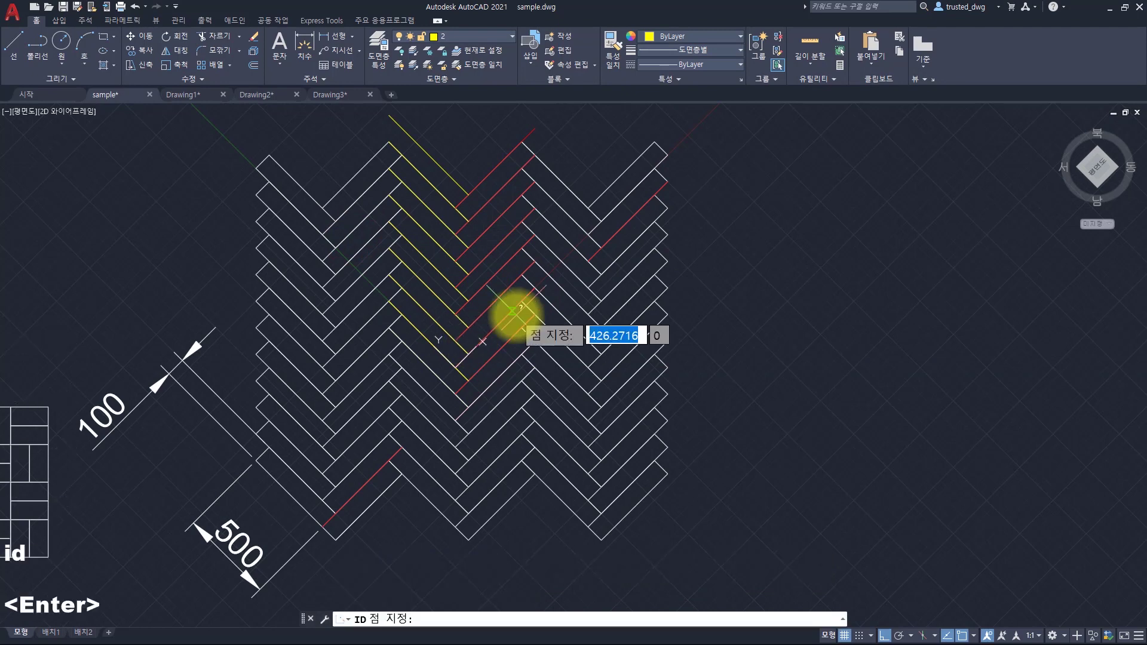
{"action": "left_click", "coordinate": [455, 340]}
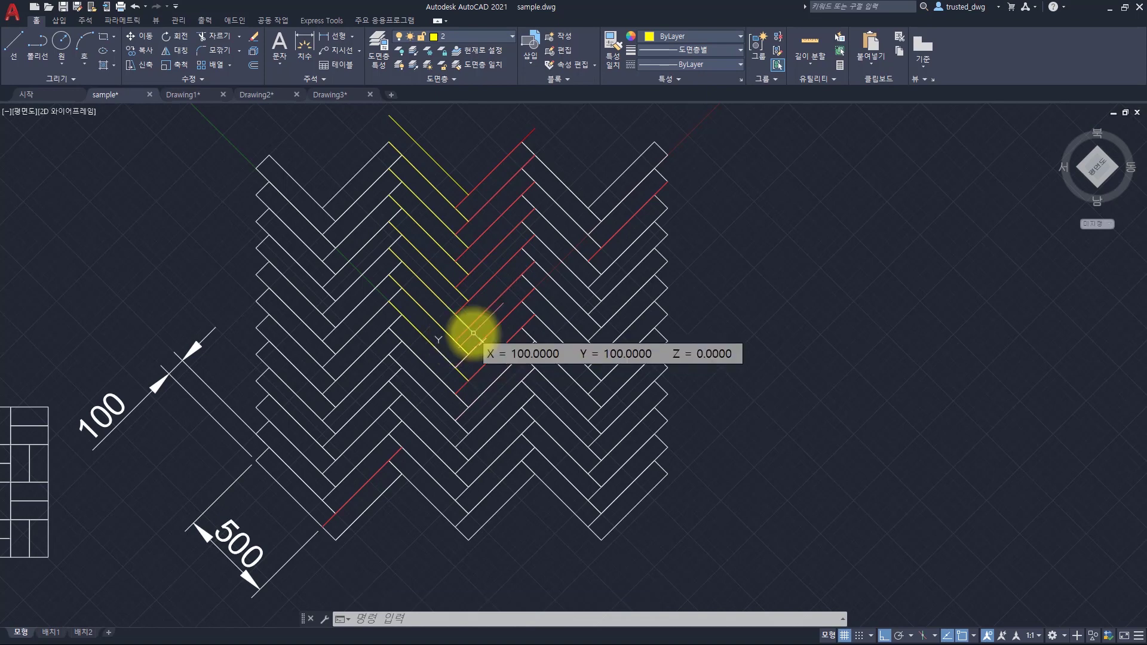
Undo the coordinate query and the UCS rotation
{"action": "key", "text": "ctrl+z"}
{"action": "key", "text": "ctrl+z"}
{"action": "key", "text": "ctrl+z"}
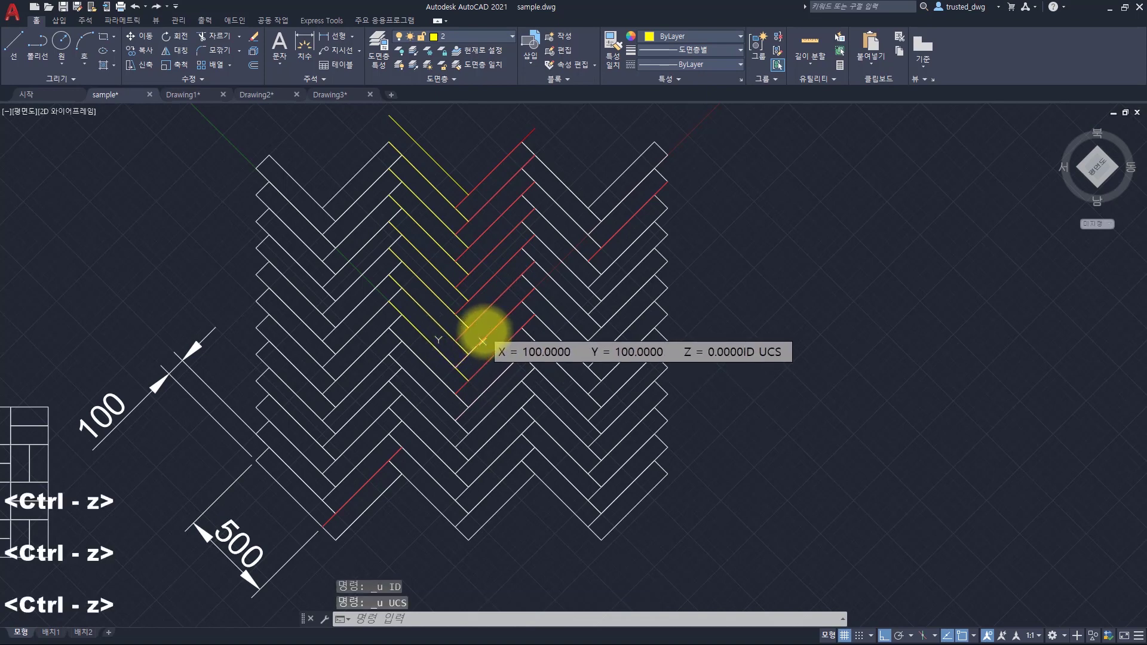
Switch to Notepad and review the 100,100 offset in the 45° line definition
{"action": "key", "text": "alt+Tab"}
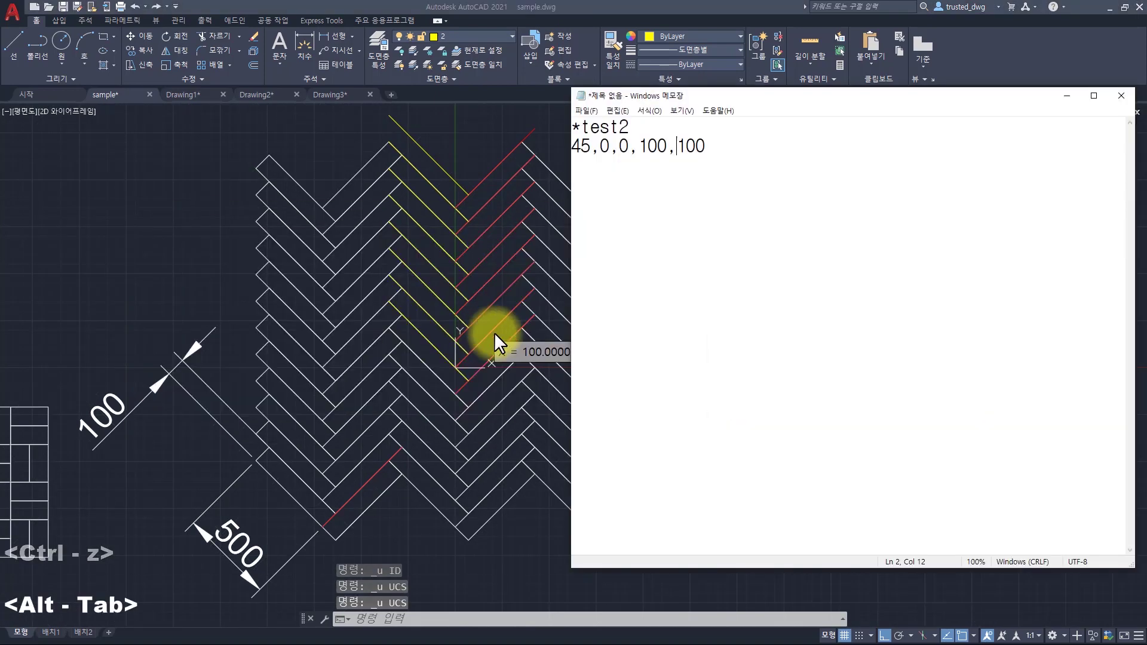
{"action": "double_click", "coordinate": [581, 145]}
{"action": "left_click_drag", "start_coordinate": [638, 151], "coordinate": [801, 147]}
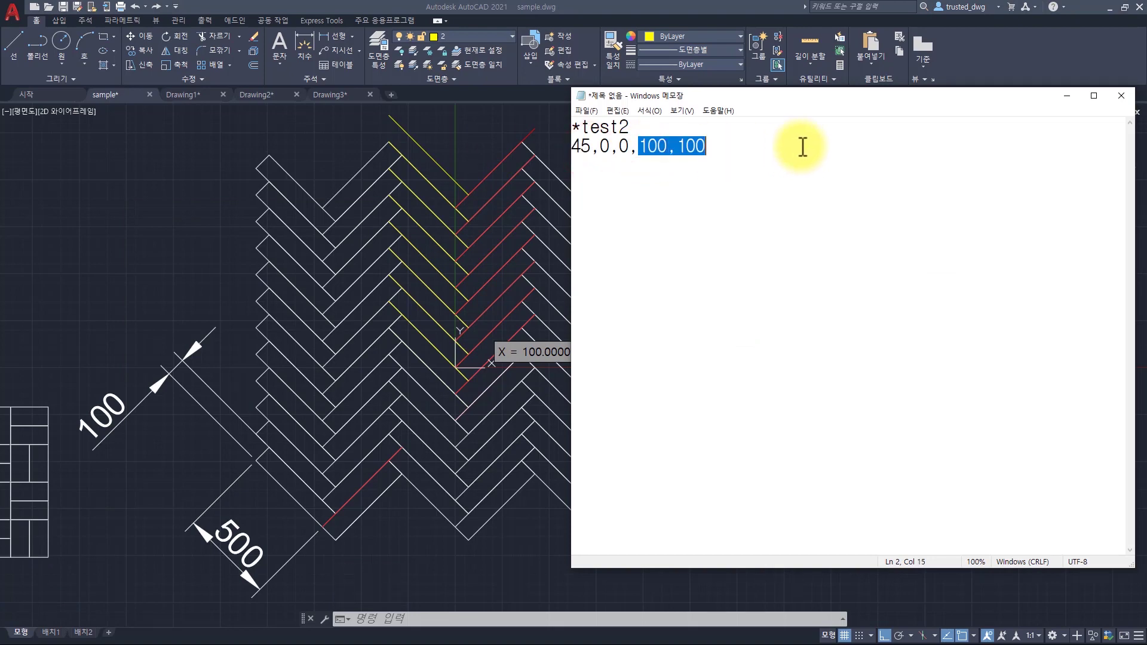
{"action": "left_click_drag", "start_coordinate": [636, 144], "coordinate": [810, 146]}
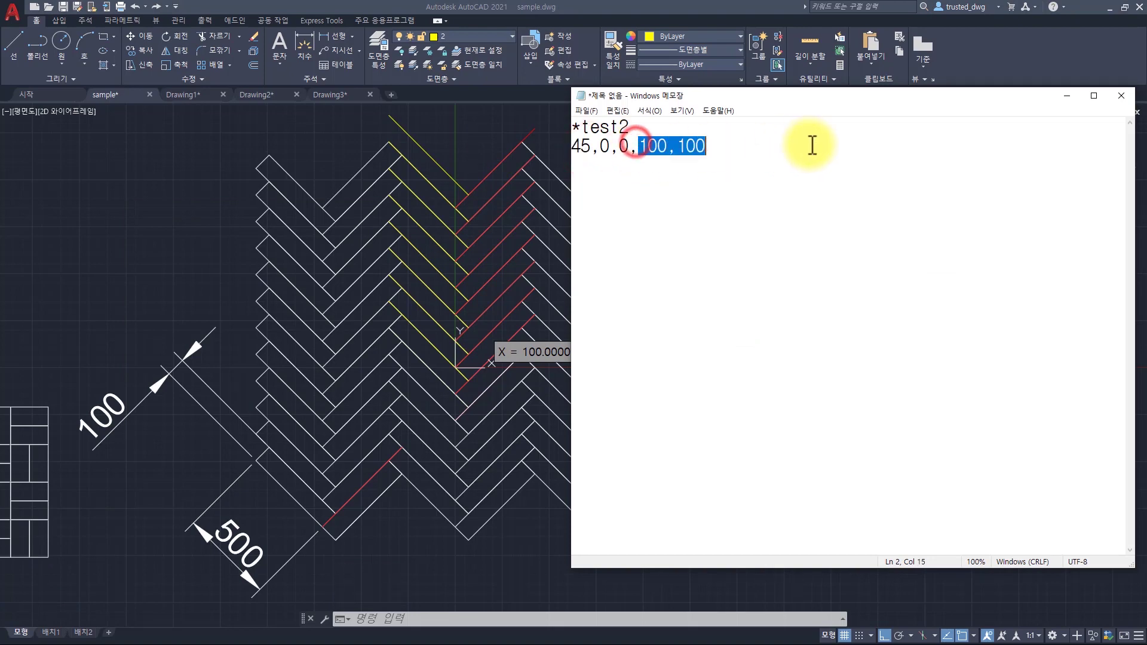
Switch to AutoCAD and query the same red line's lower end in the restored UCS
{"action": "left_click", "coordinate": [466, 356]}
{"action": "type", "text": "id"}
{"action": "key", "text": "space"}
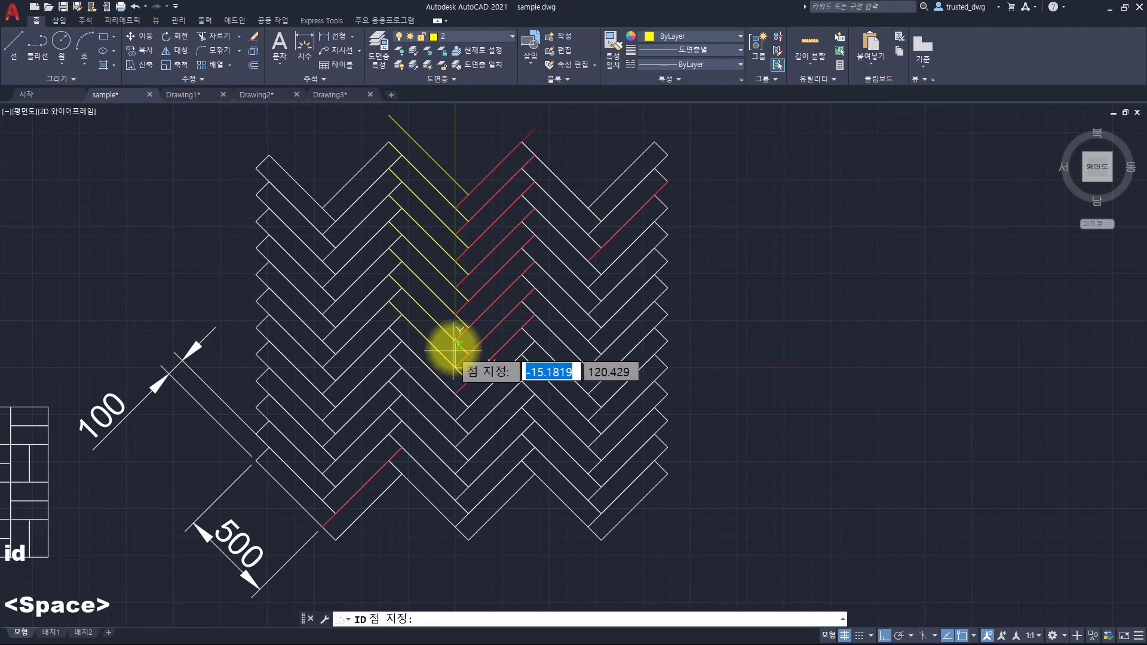
{"action": "left_click", "coordinate": [454, 339]}
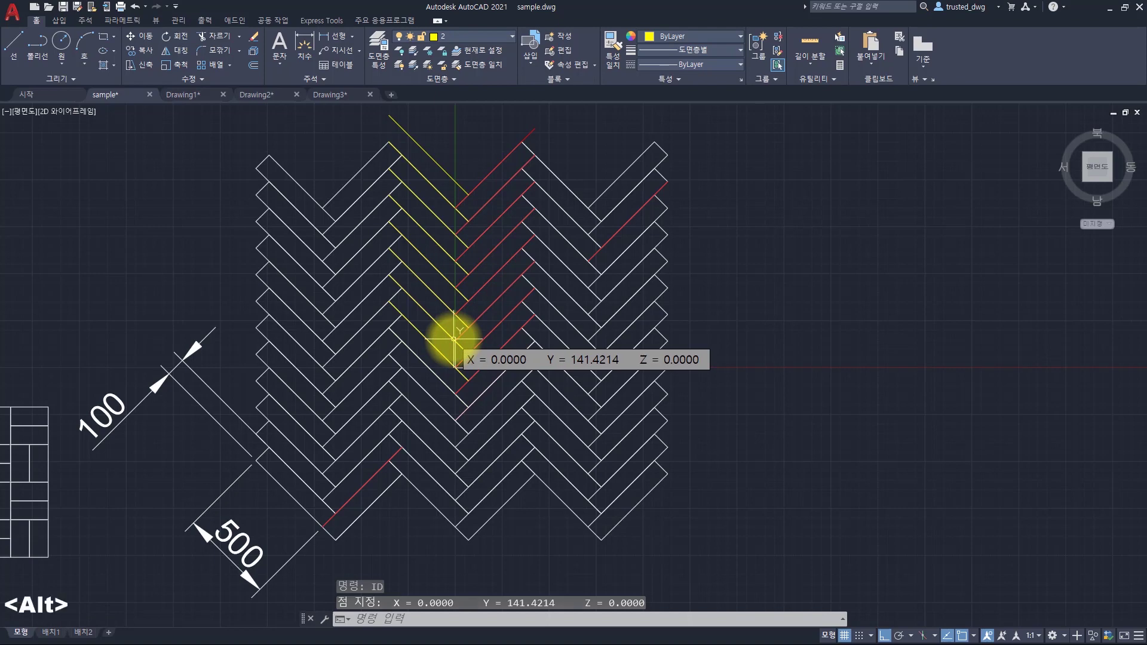
Switch to Notepad, append the dash values 600,-400 to the 45° line definition, and start a new line below it
{"action": "key", "text": "alt+Tab"}
{"action": "key", "text": "Right"}
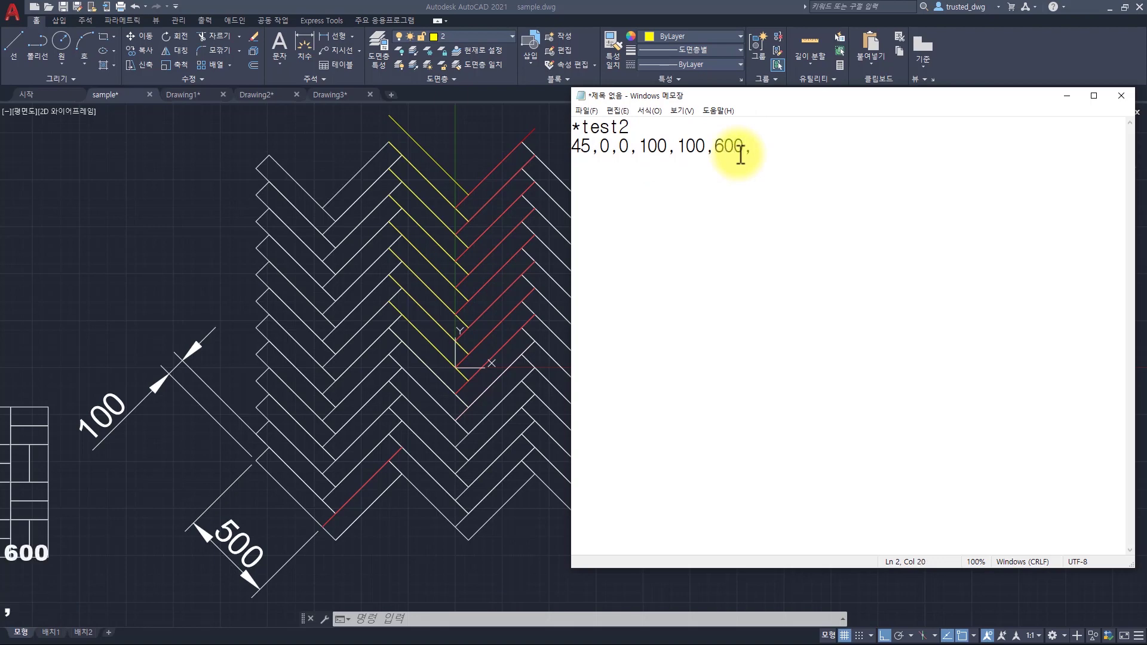
{"action": "type", "text": "-400"}
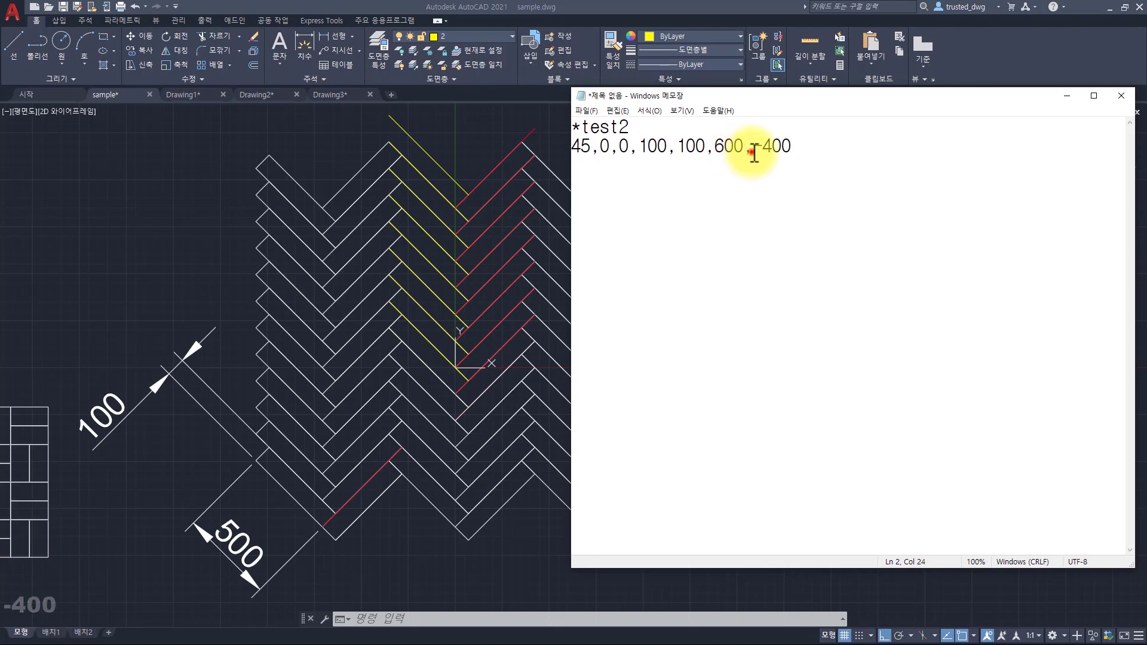
{"action": "left_click_drag", "start_coordinate": [713, 146], "coordinate": [863, 149]}
{"action": "left_click", "coordinate": [716, 156]}
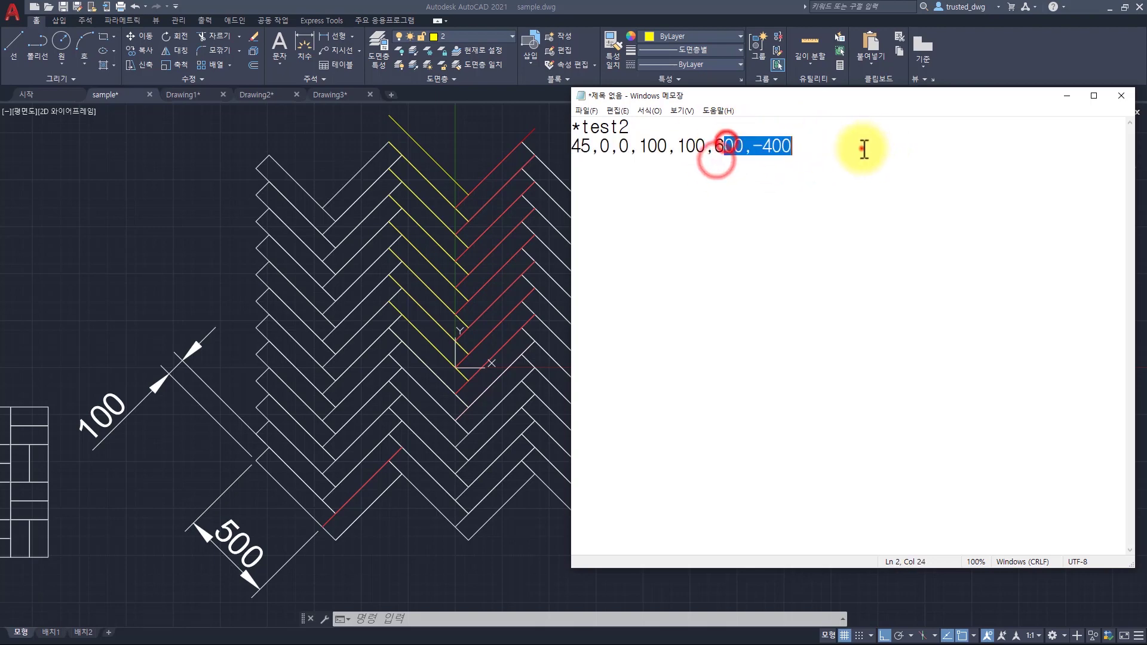
{"action": "left_click", "coordinate": [862, 148]}
{"action": "left_click", "coordinate": [846, 156]}
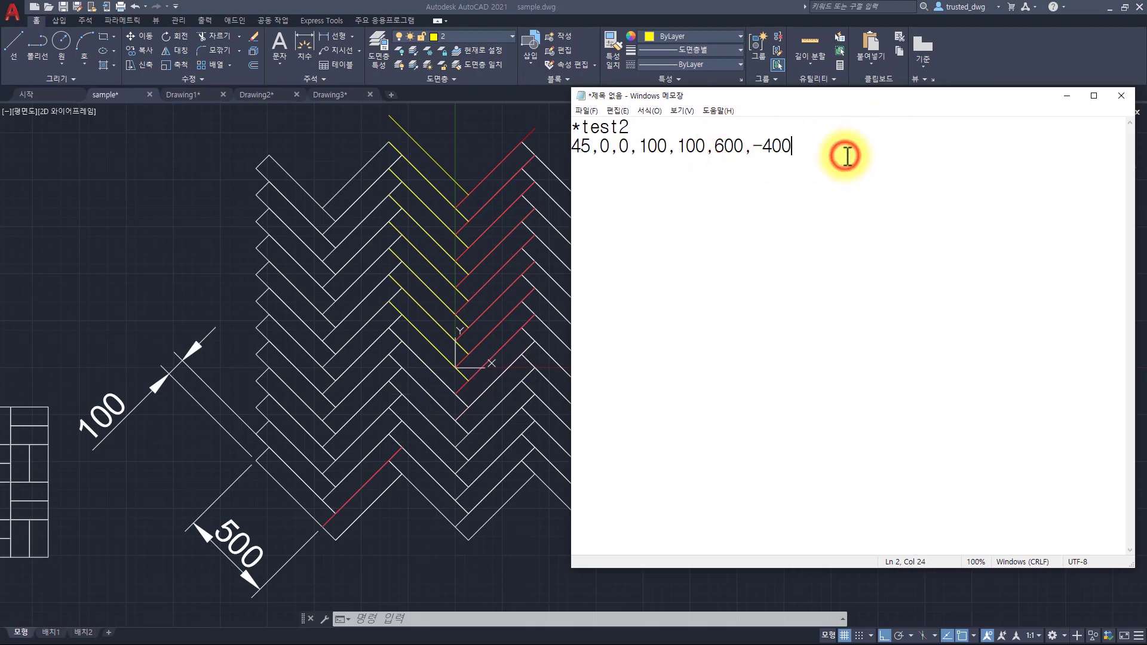
{"action": "key", "text": "Return"}
Switch to AutoCAD and examine the start point and direction of the yellow line passing through the UCS origin
{"action": "left_click", "coordinate": [479, 353]}
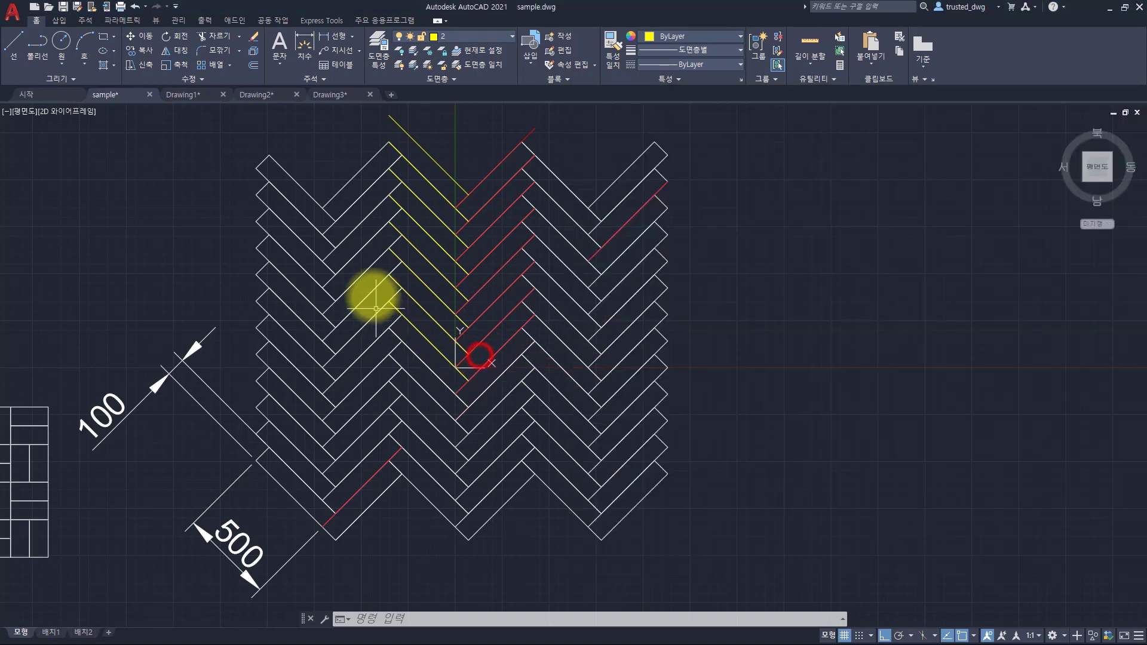
{"action": "left_click", "coordinate": [439, 350]}
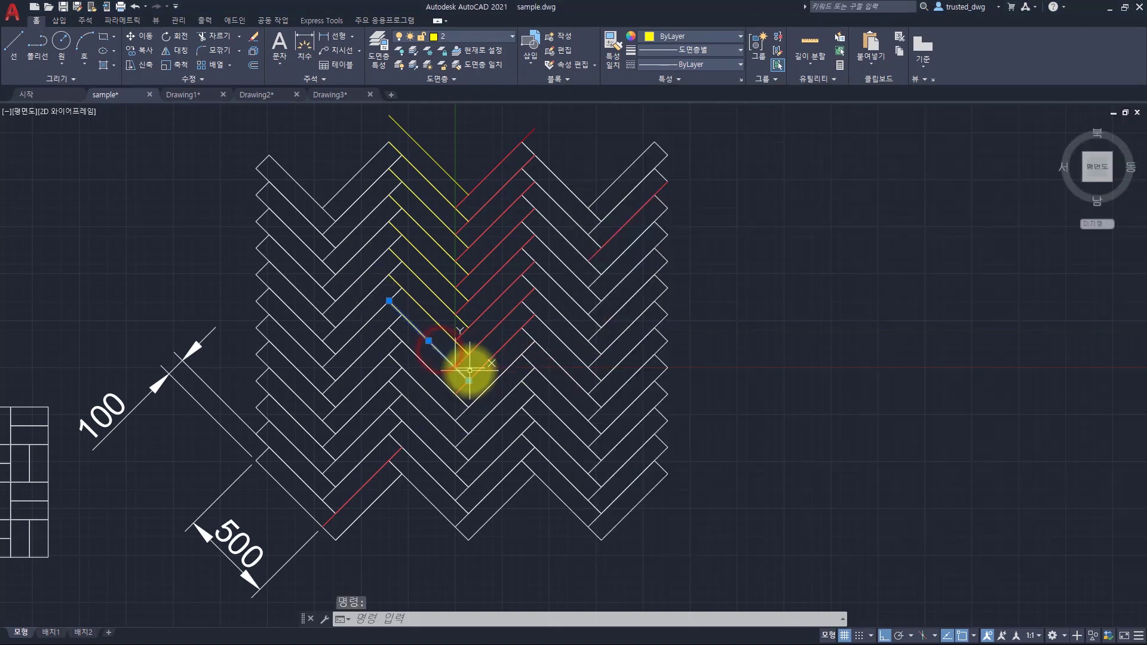
{"action": "mouse_move", "coordinate": [389, 300]}
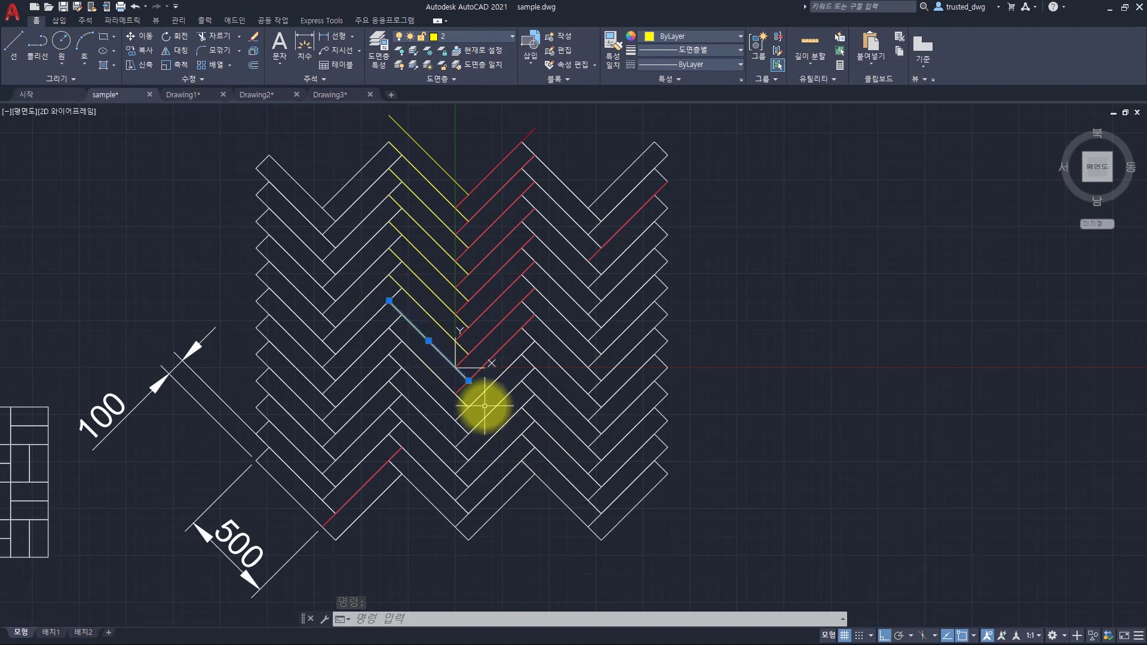
{"action": "key", "text": "Escape"}
{"action": "left_click", "coordinate": [464, 374]}
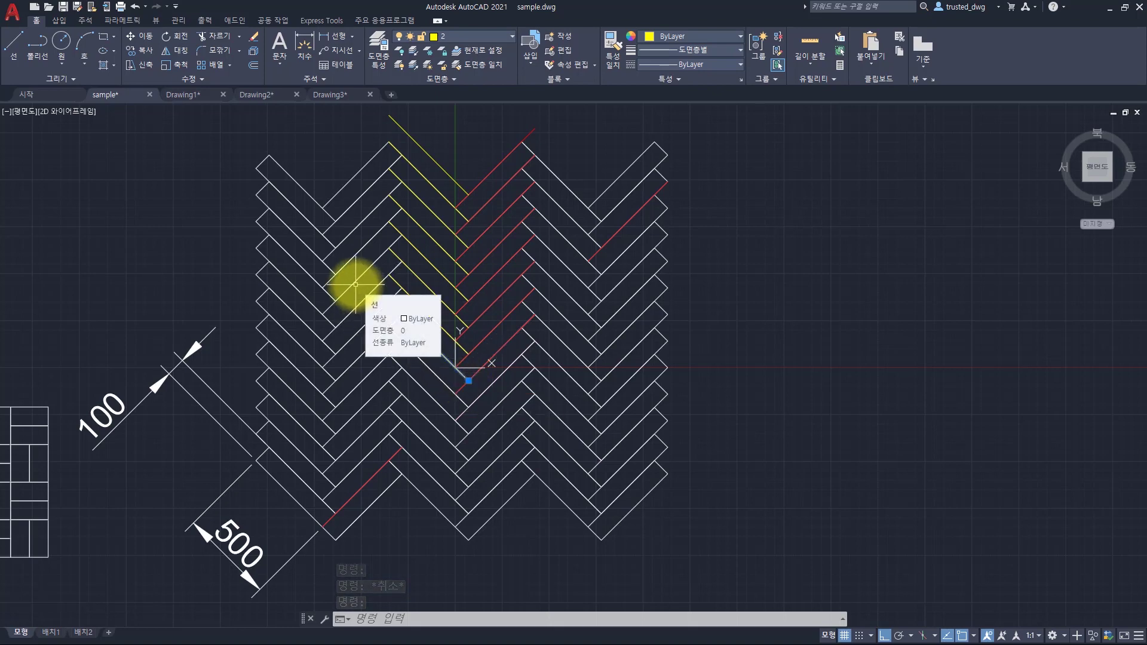
{"action": "key", "text": "Escape"}
{"action": "left_click", "coordinate": [456, 371]}
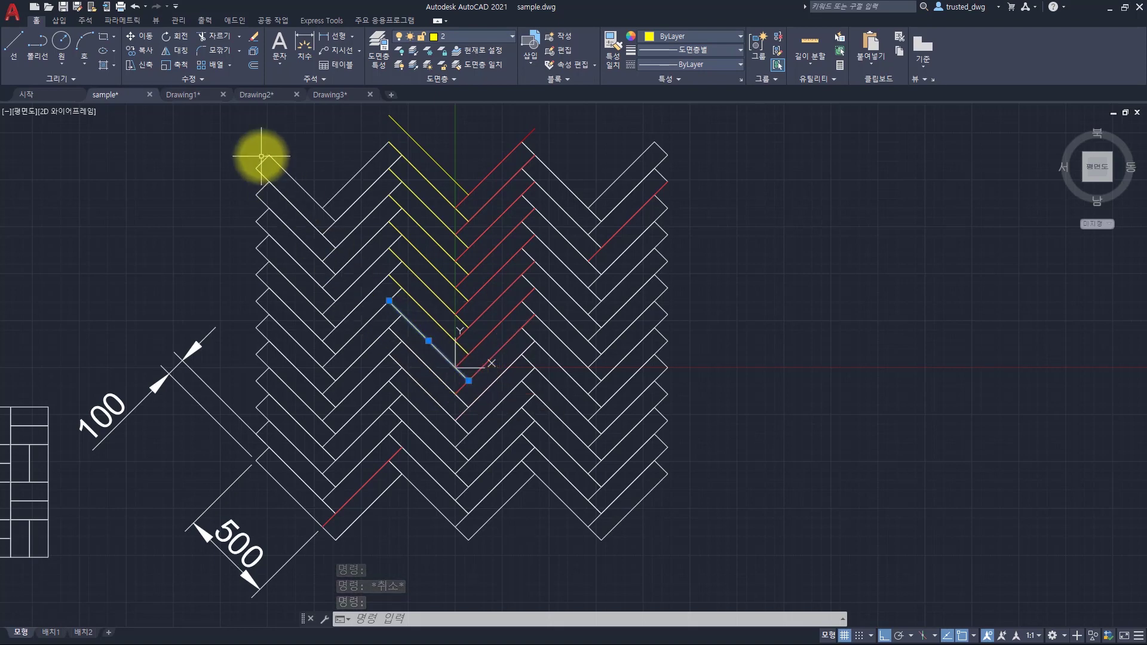
{"action": "key", "text": "Escape"}
Switch to Notepad and begin the second line definition with the angle 135 followed by a comma
{"action": "key", "text": "alt+Tab"}
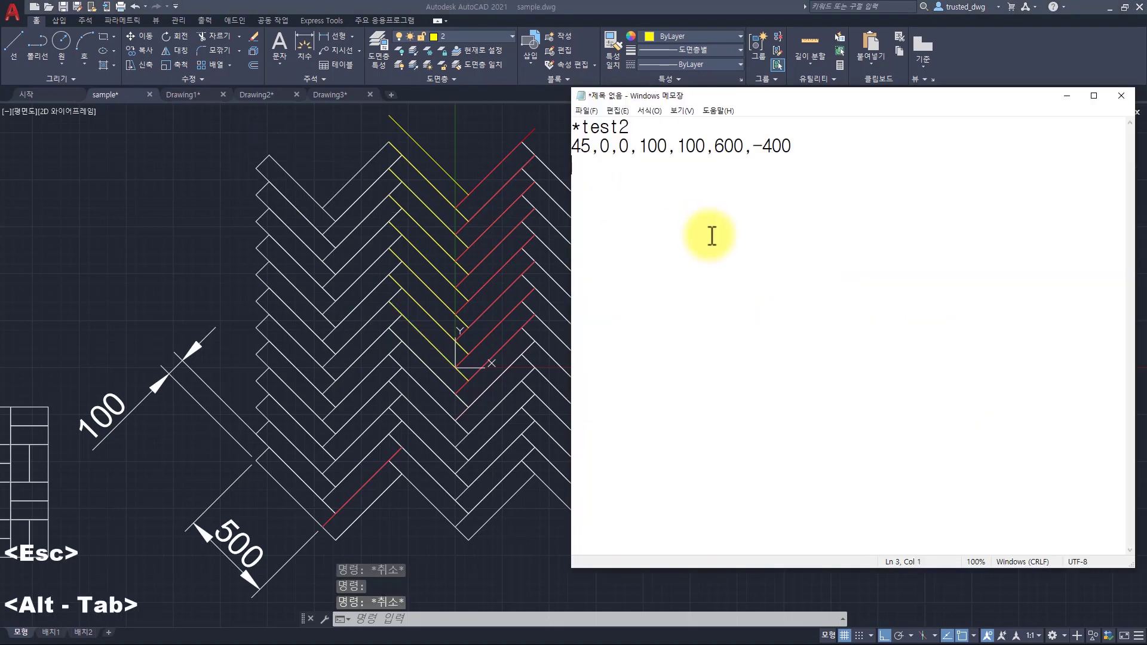
{"action": "left_click", "coordinate": [712, 234]}
{"action": "type", "text": "135,"}
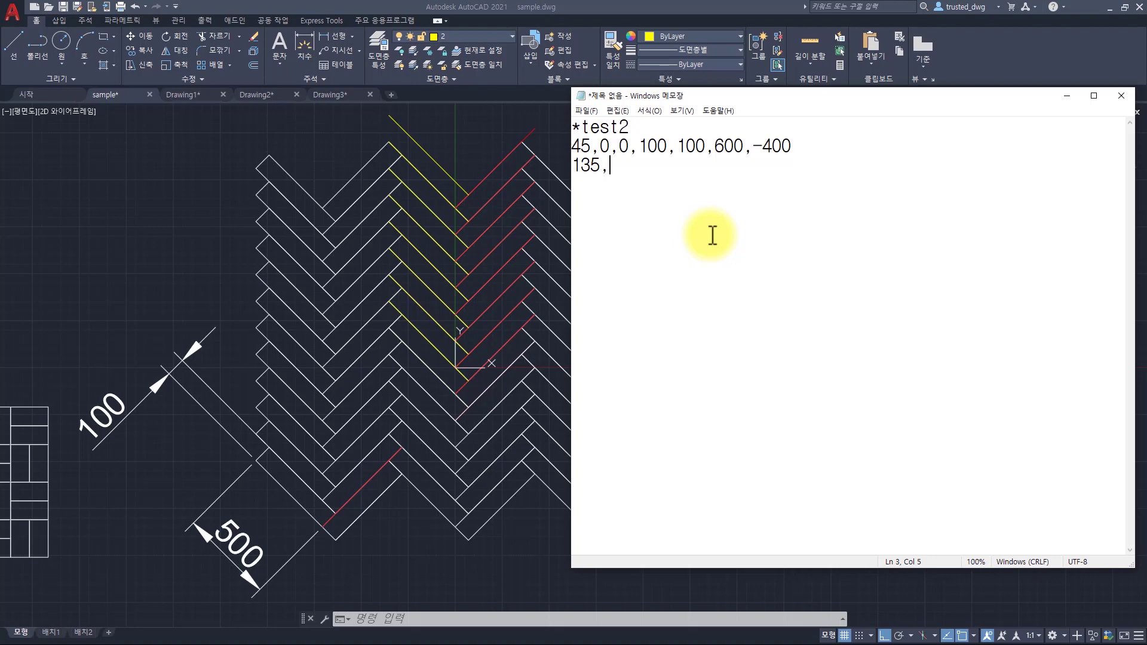
Switch to AutoCAD and query the coordinates of the lower end of the yellow line through the UCS origin
{"action": "left_click", "coordinate": [467, 365]}
{"action": "left_click", "coordinate": [464, 378]}
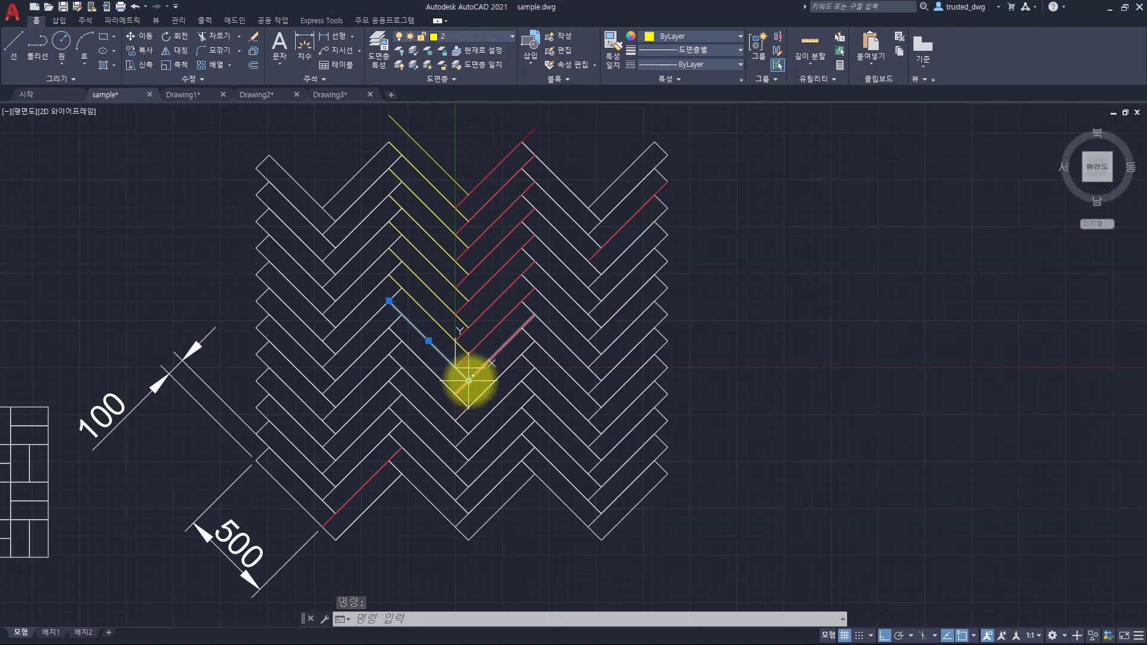
{"action": "key", "text": "Escape"}
{"action": "key", "text": "Escape"}
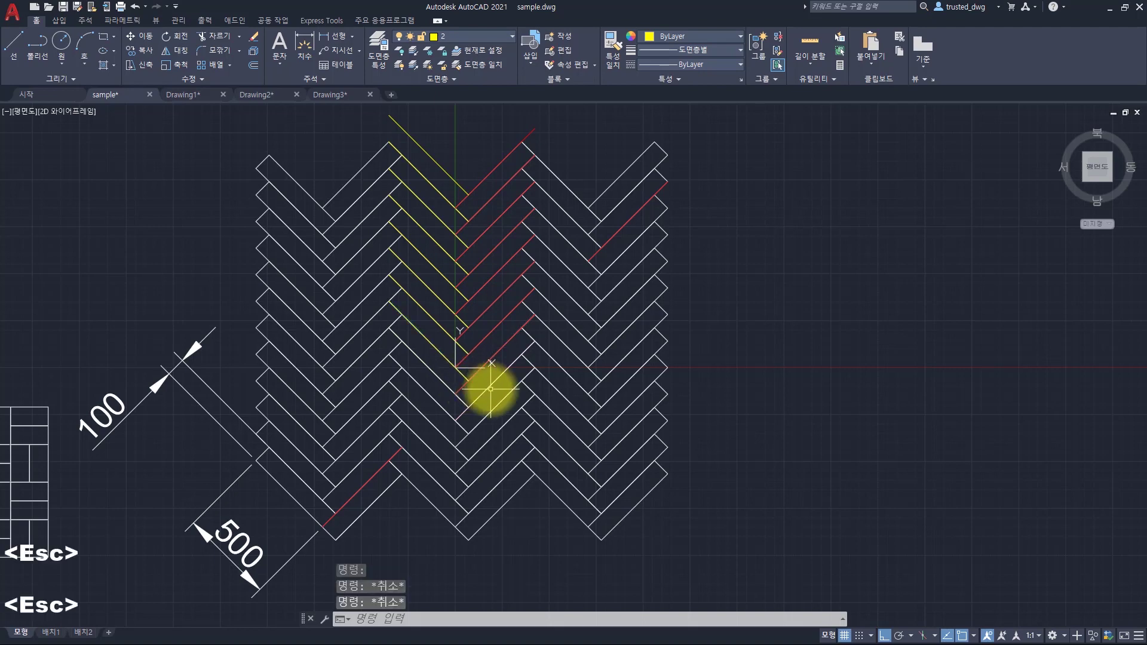
{"action": "type", "text": "id"}
{"action": "key", "text": "space"}
{"action": "left_click", "coordinate": [467, 380]}
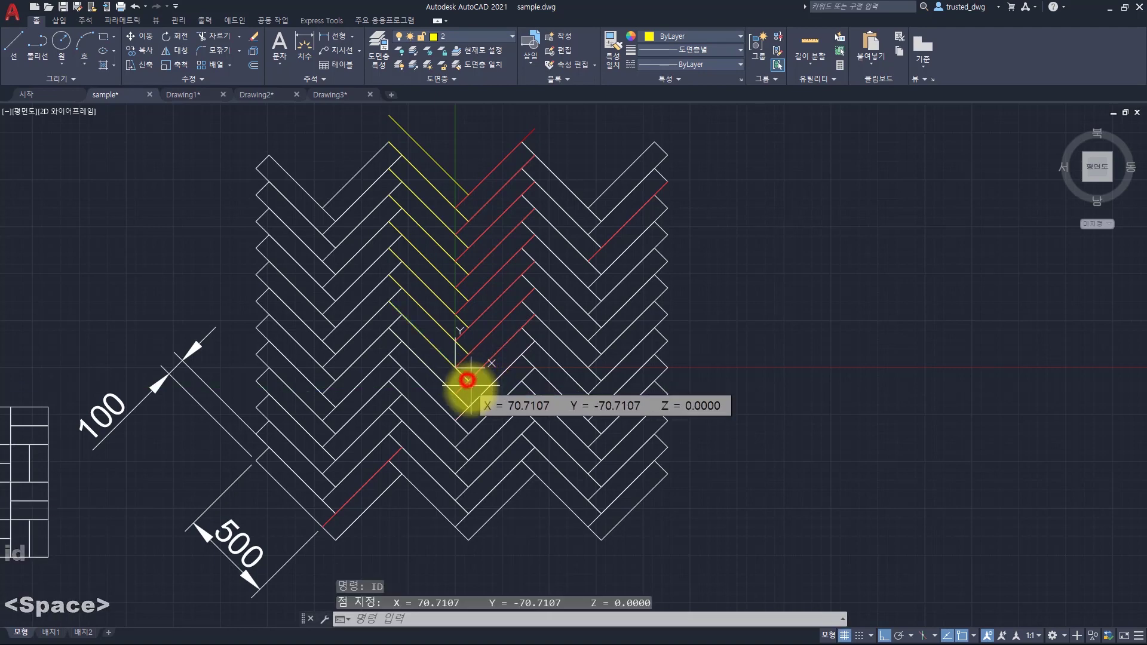
Review the queried X and Y values in the command history and close it
{"action": "key", "text": "F2"}
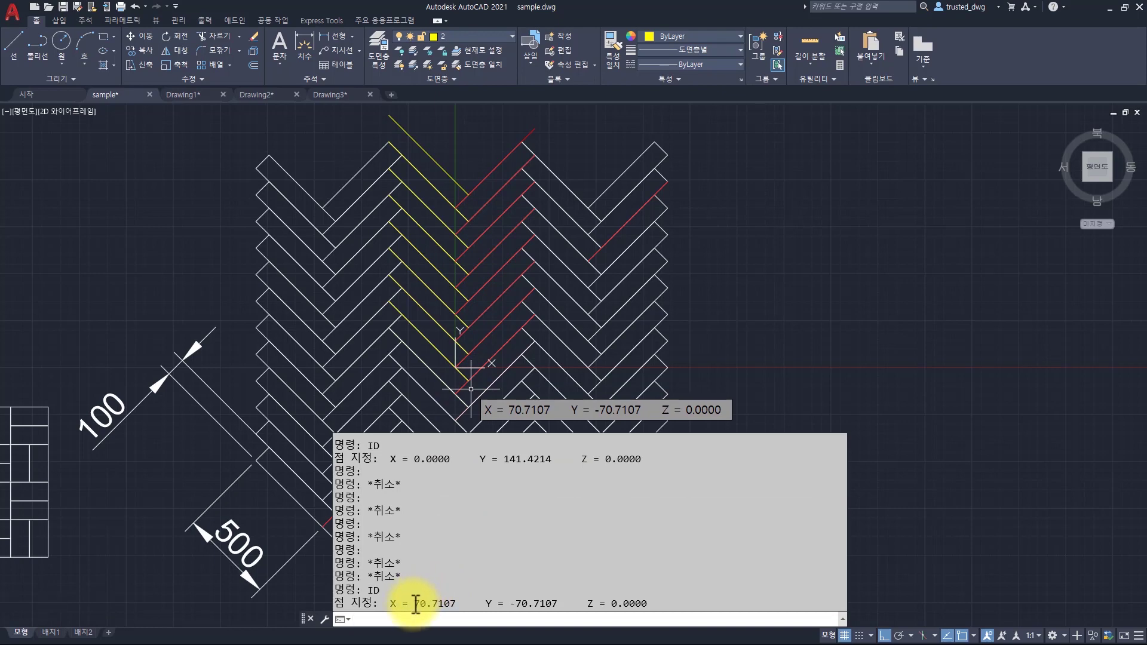
{"action": "left_click_drag", "start_coordinate": [413, 603], "coordinate": [575, 603]}
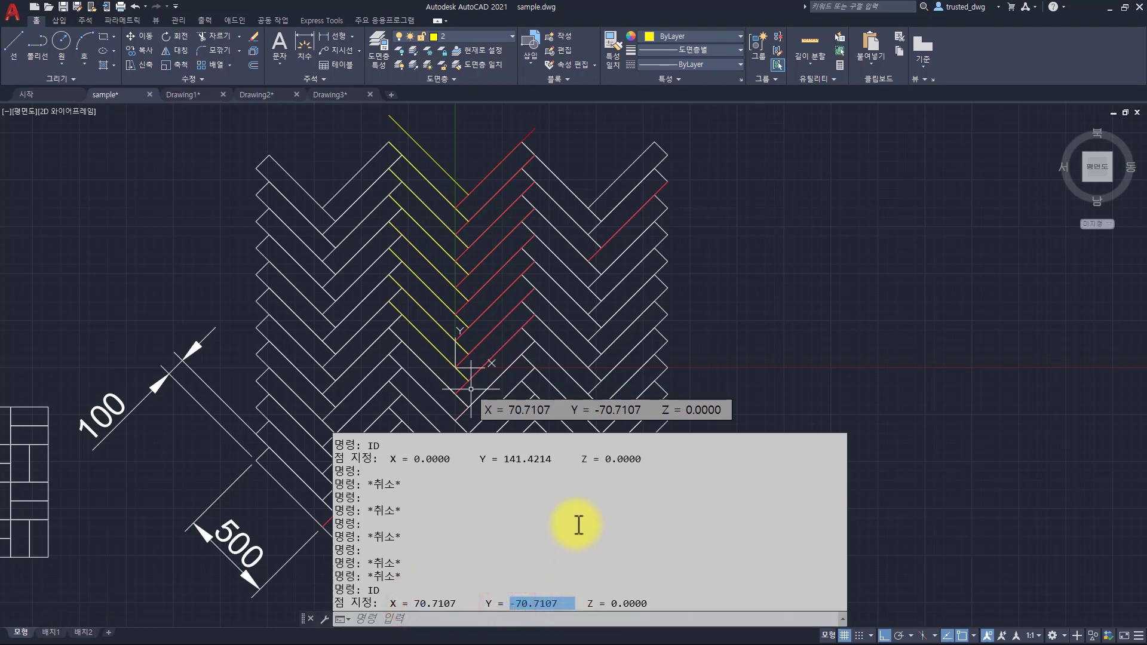
{"action": "key", "text": "Escape"}
{"action": "key", "text": "Escape"}
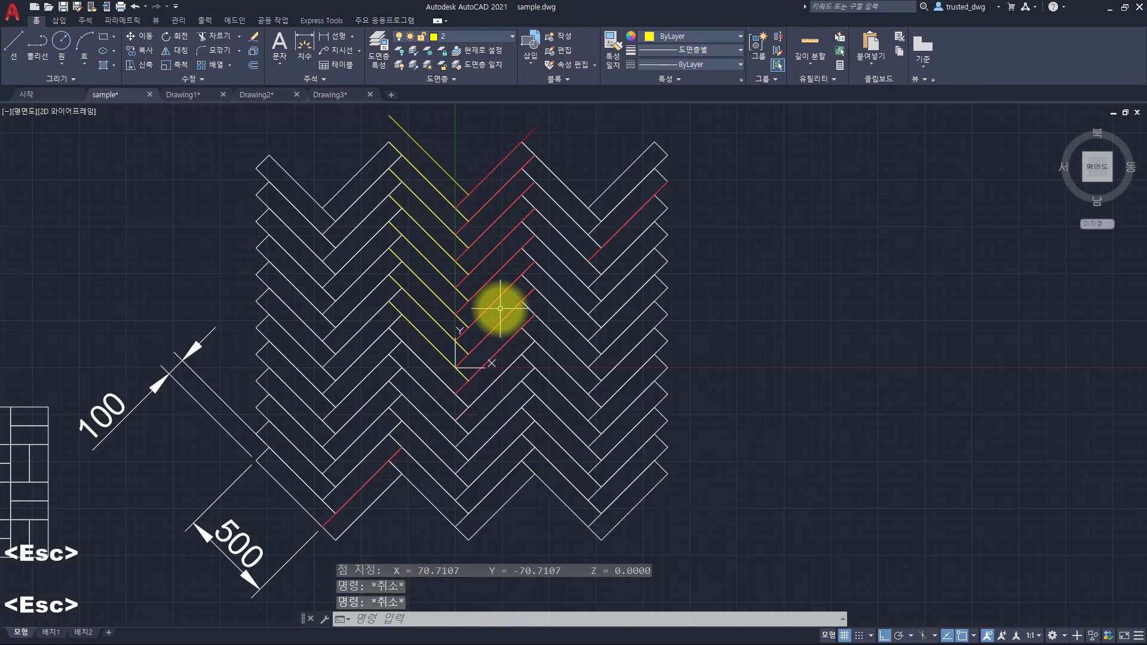
{"action": "key", "text": "Escape"}
{"action": "key", "text": "Escape"}
{"action": "key", "text": "Escape"}
{"action": "key", "text": "Escape"}
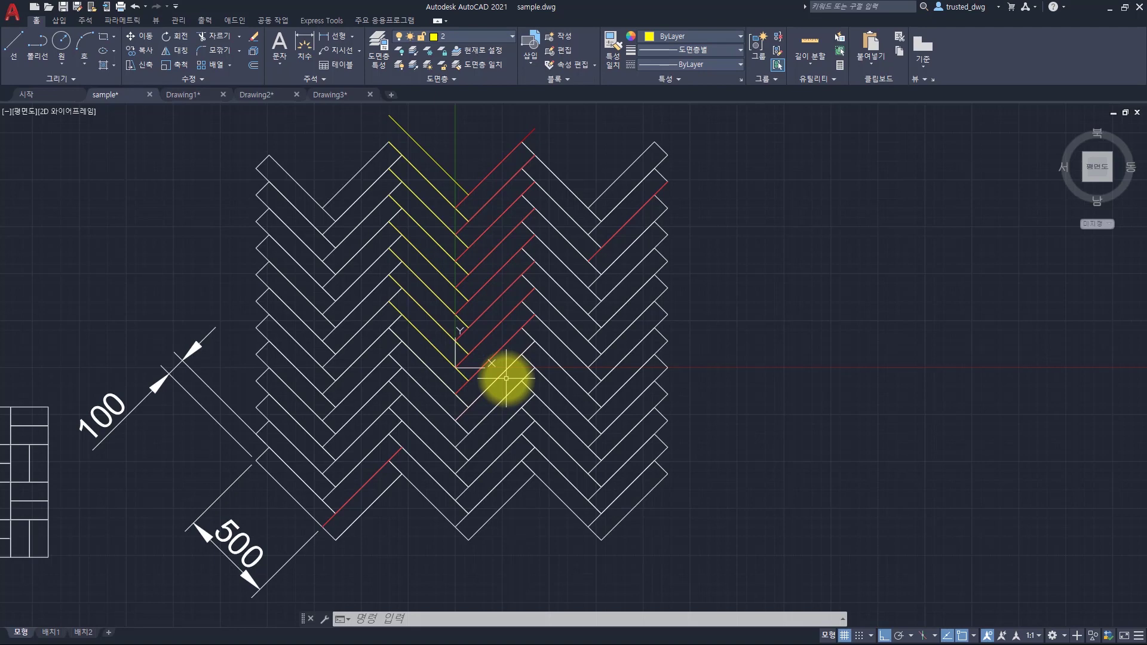
Set the drawing units' length precision to eight decimal places
{"action": "type", "text": "nits"}
{"action": "key", "text": "Return"}
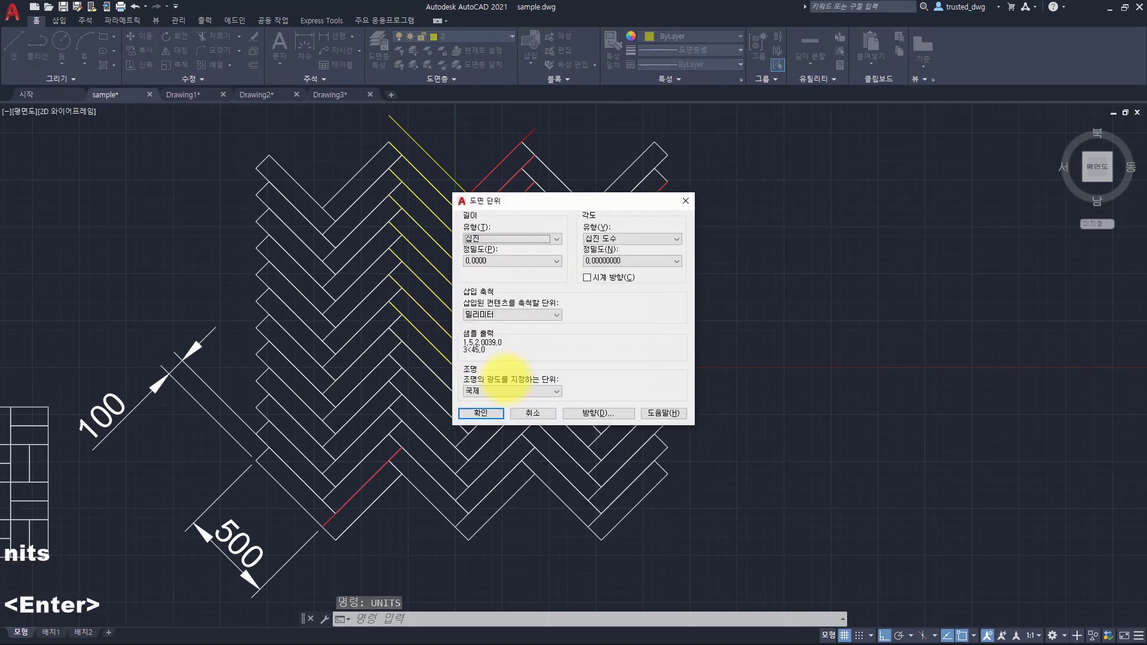
{"action": "left_click", "coordinate": [494, 260]}
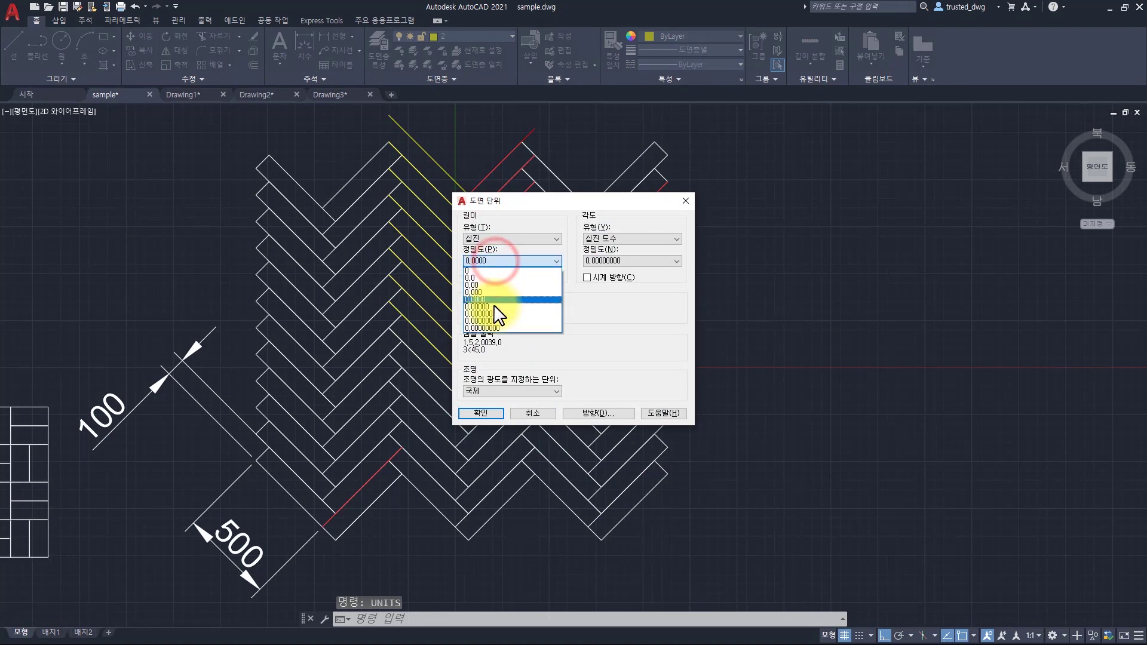
{"action": "left_click", "coordinate": [489, 325]}
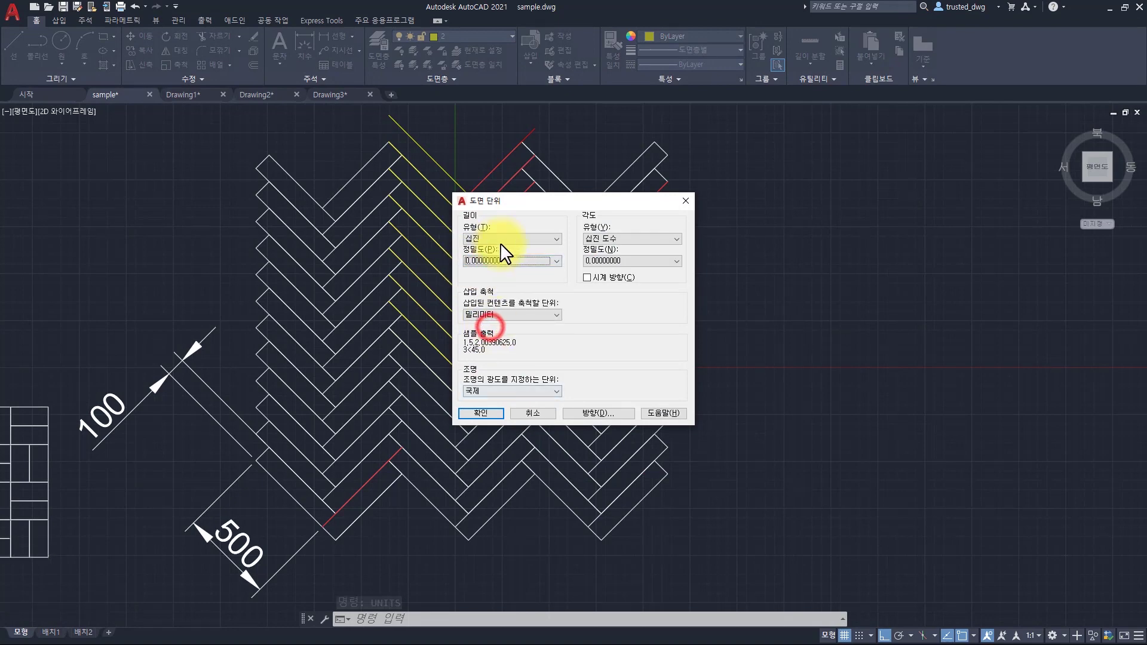
{"action": "left_click", "coordinate": [482, 411]}
Query the yellow line's lower end again and copy its X and Y coordinates from the command history
{"action": "key", "text": "Escape"}
{"action": "type", "text": "i"}
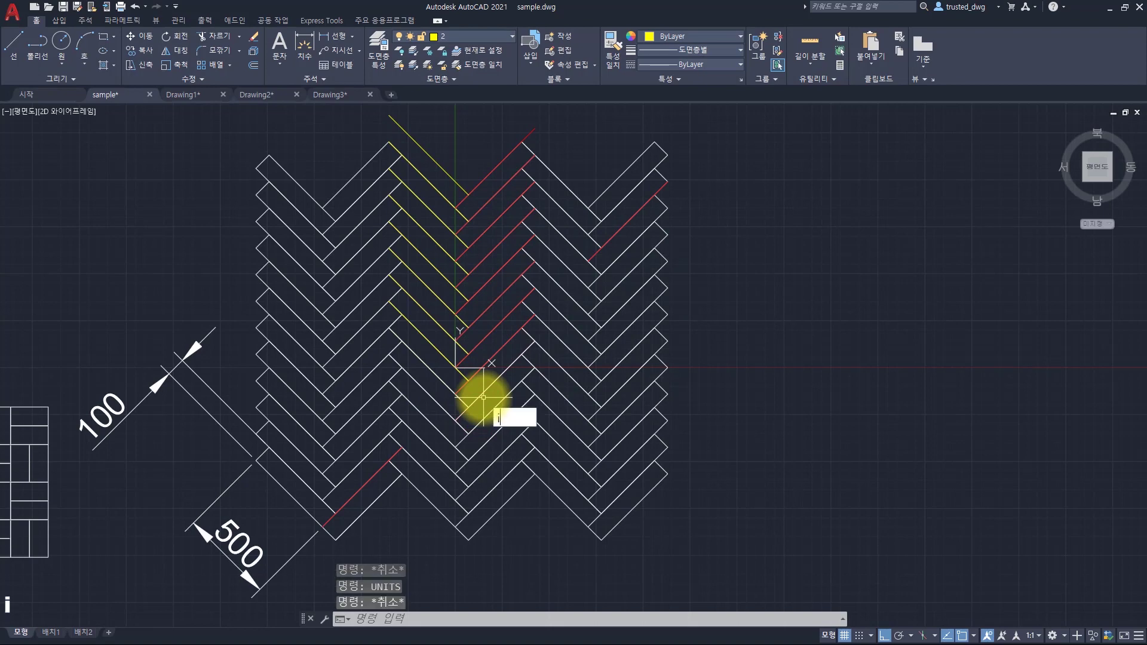
{"action": "type", "text": "d"}
{"action": "key", "text": "Return"}
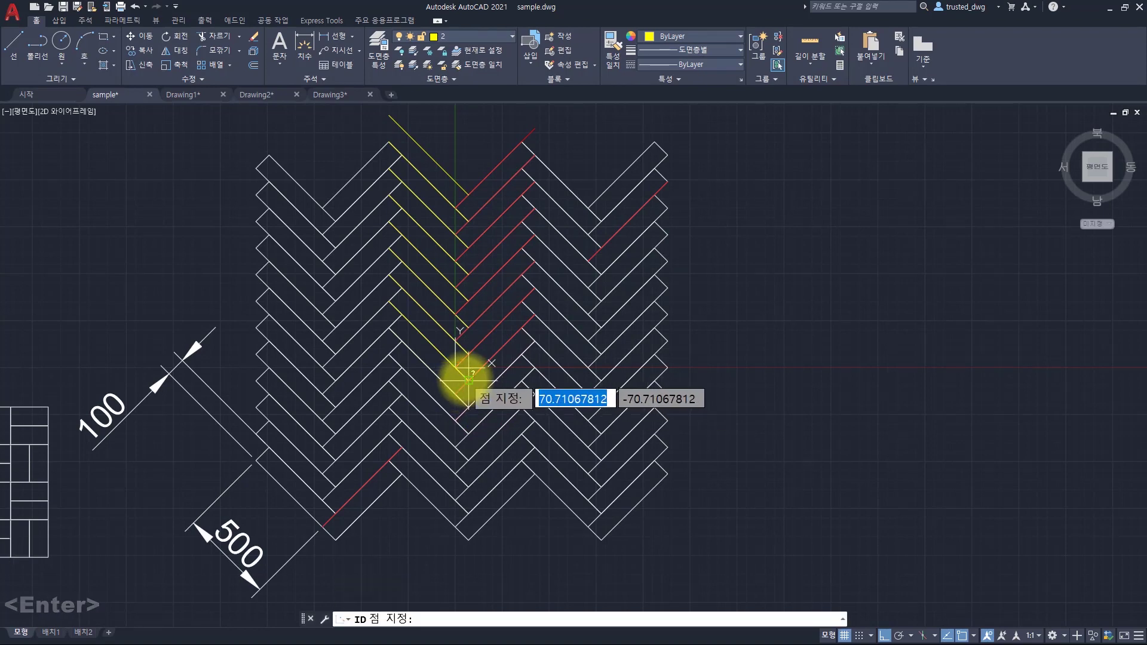
{"action": "left_click", "coordinate": [467, 380]}
{"action": "key", "text": "F2"}
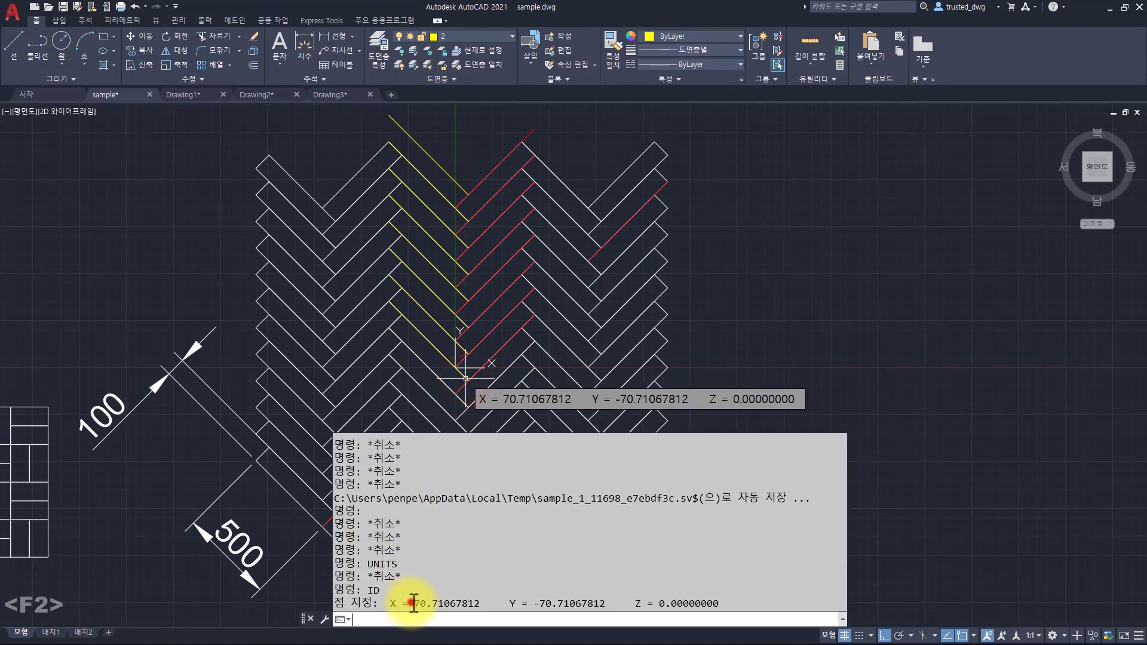
{"action": "left_click_drag", "start_coordinate": [410, 604], "coordinate": [606, 604]}
{"action": "key", "text": "ctrl+c"}
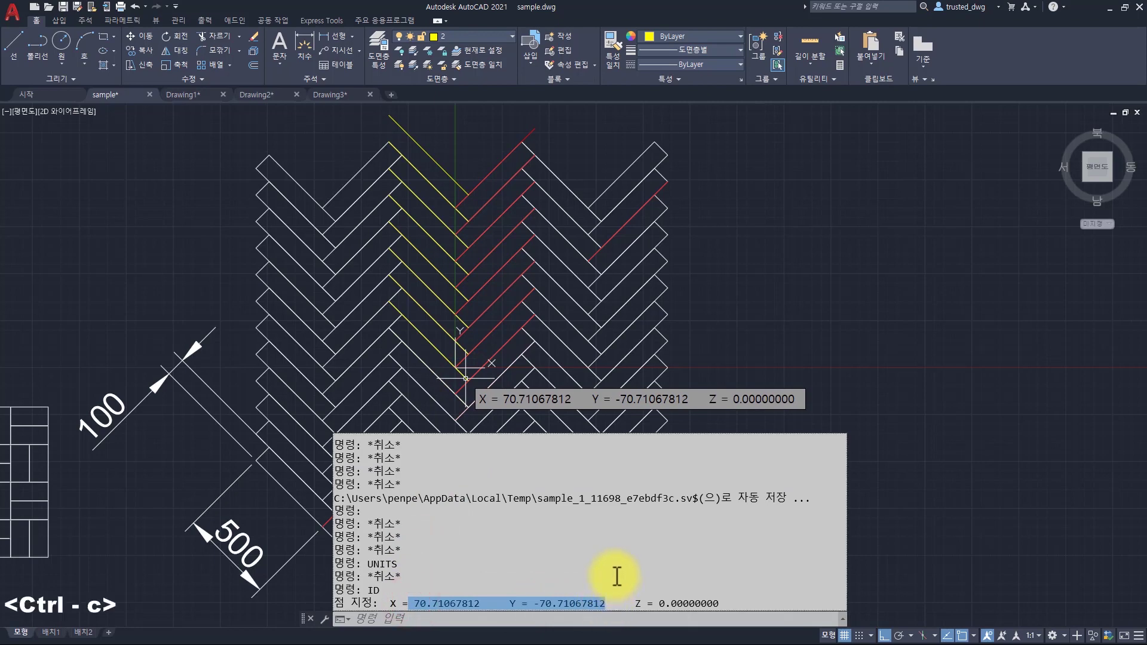
Switch to Notepad, paste the copied coordinates on a new line and reduce them to the comma-separated values ,70.71067812,-70.71067812
{"action": "key", "text": "alt+Tab"}
{"action": "key", "text": "Return"}
{"action": "key", "text": "ctrl+v"}
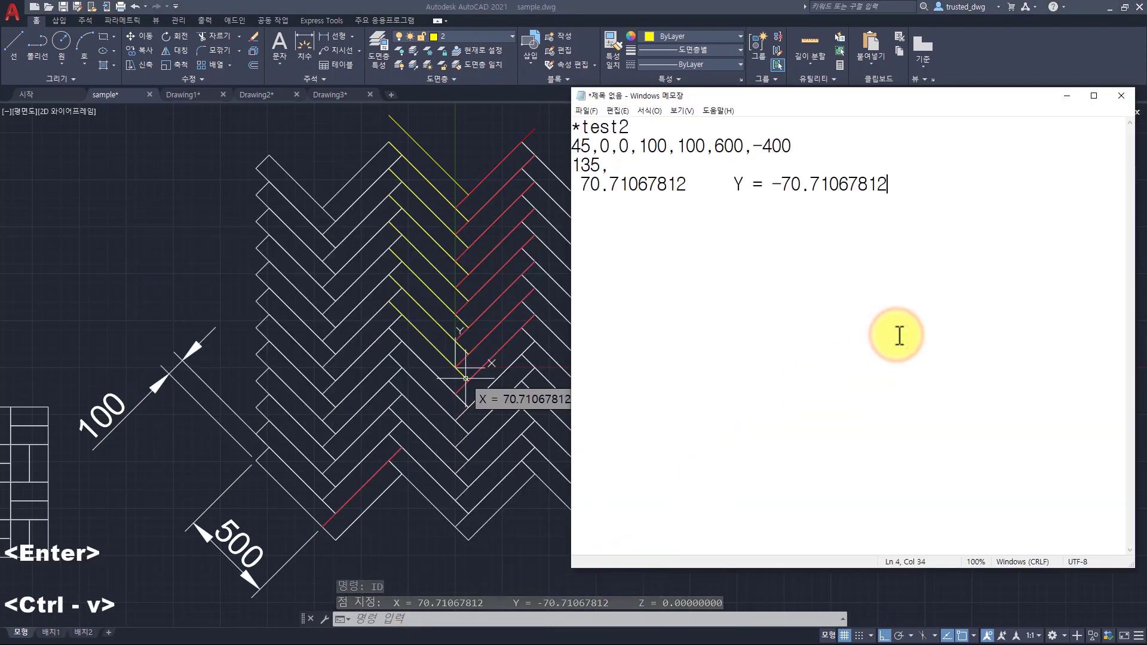
{"action": "left_click_drag", "start_coordinate": [687, 184], "coordinate": [769, 189]}
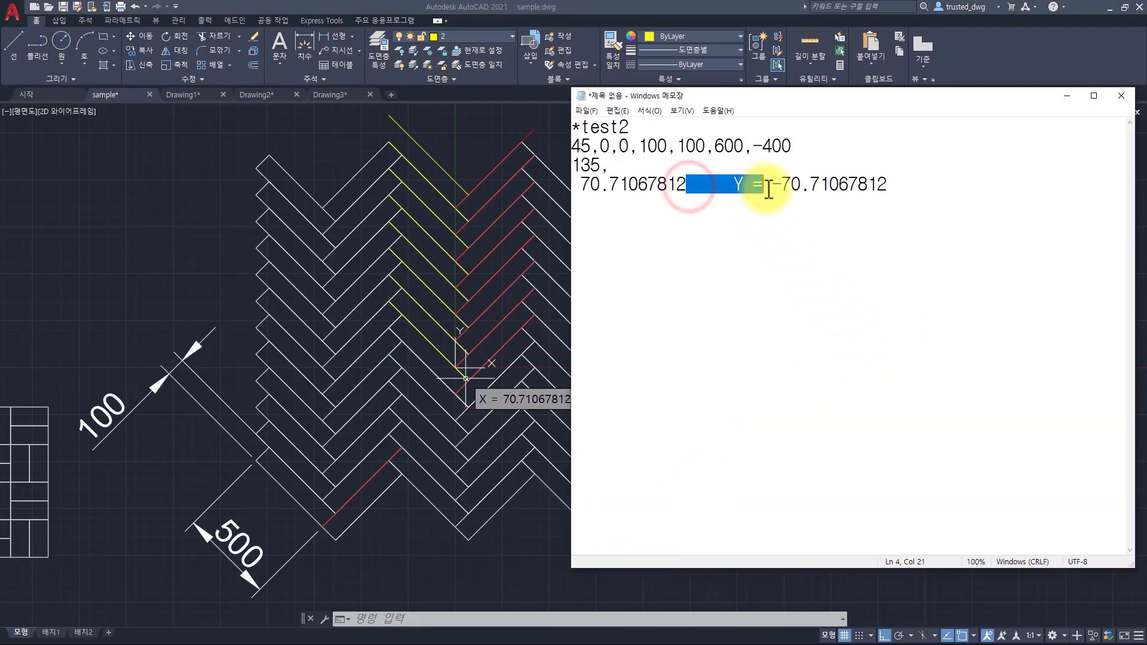
{"action": "type", "text": ","}
{"action": "key", "text": "Home"}
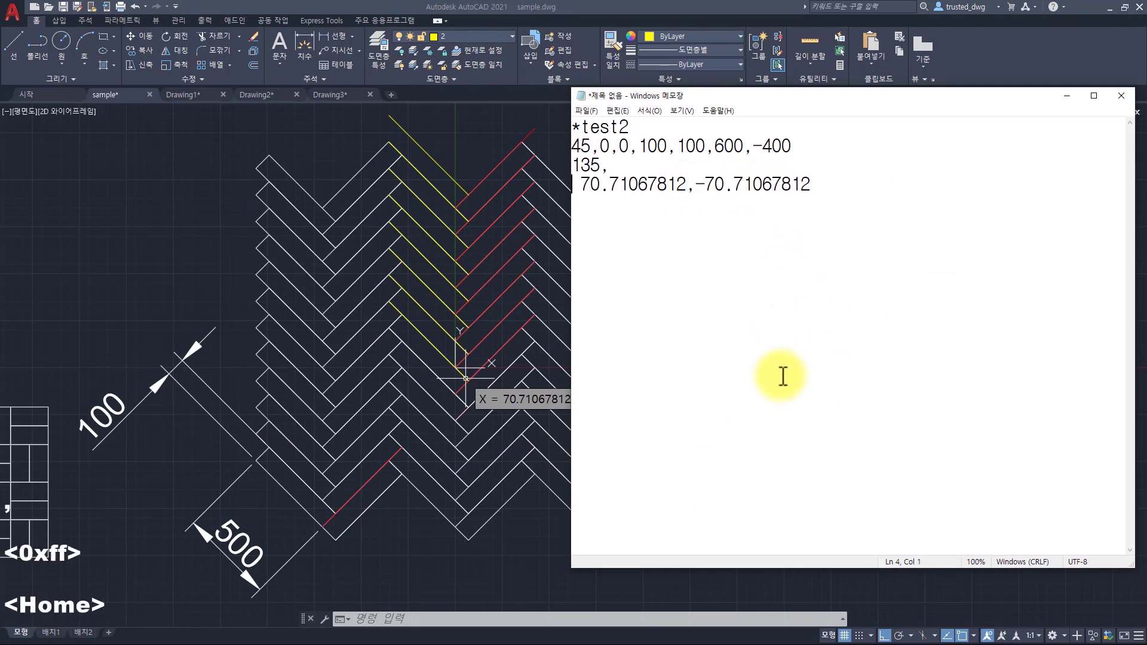
{"action": "key", "text": "shift+Right"}
{"action": "type", "text": ","}
Move the coordinates up behind the 135 angle so the line reads 135,70.71067812,-70.71067812, with a single comma between values
{"action": "key", "text": "shift+End"}
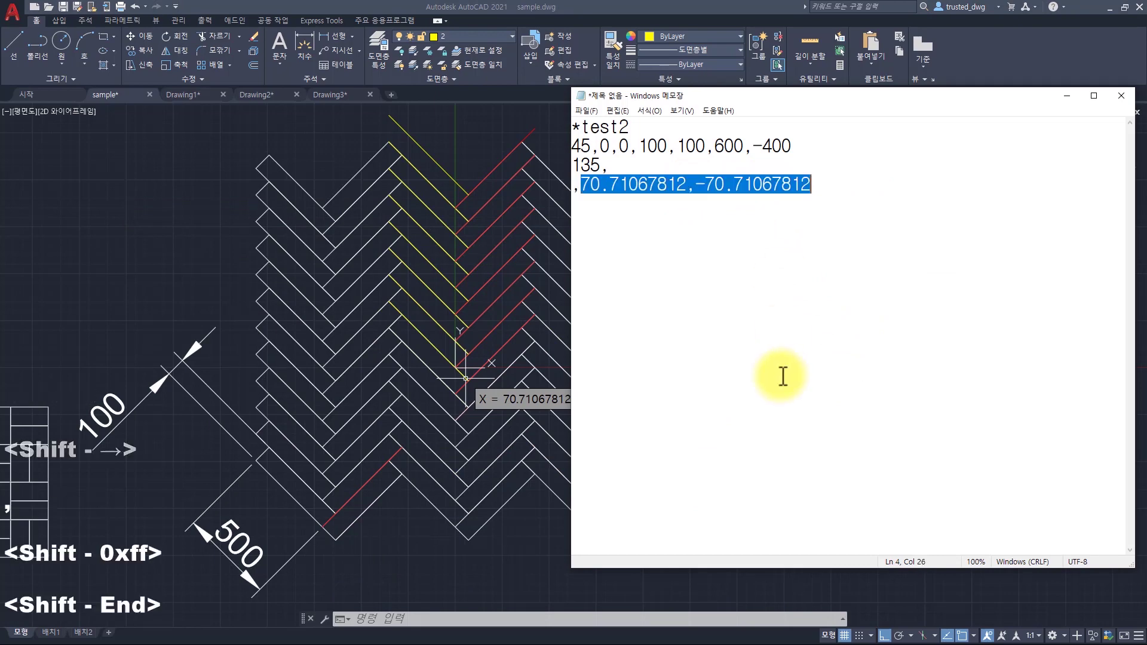
{"action": "key", "text": "End"}
{"action": "key", "text": "shift+Home"}
{"action": "key", "text": "ctrl+x"}
{"action": "key", "text": "BackSpace"}
{"action": "key", "text": "End"}
{"action": "key", "text": "ctrl+v"}
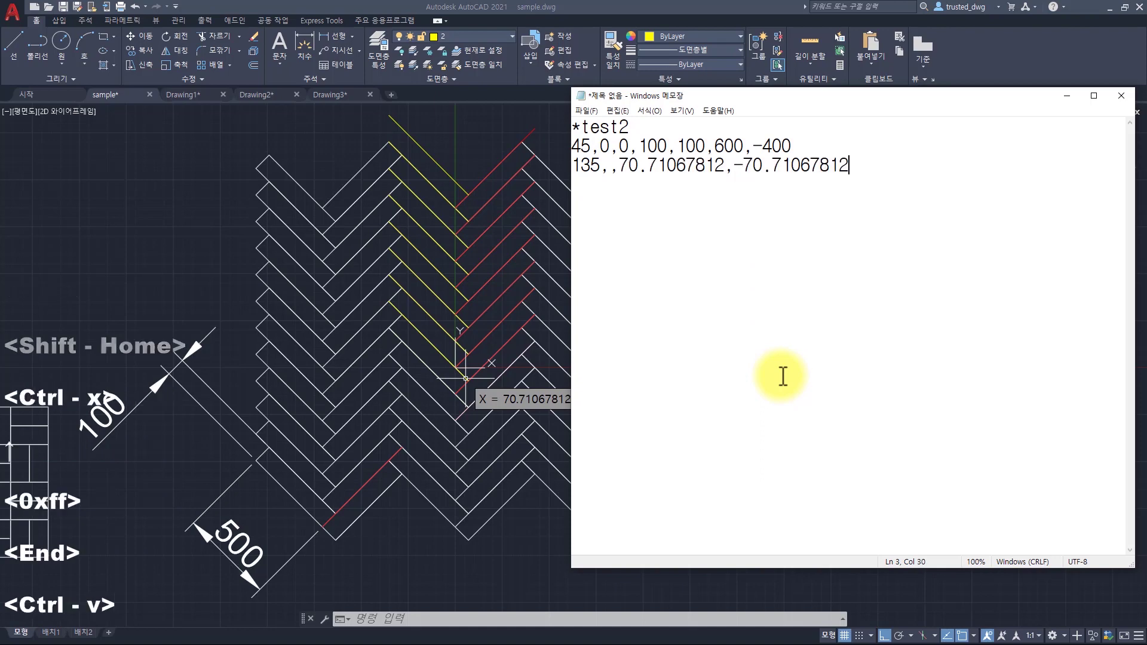
{"action": "key", "text": "shift+Left"}
{"action": "key", "text": "Home"}
{"action": "key", "text": "Right"}
{"action": "key", "text": "Right"}
{"action": "key", "text": "Right"}
{"action": "key", "text": "Right"}
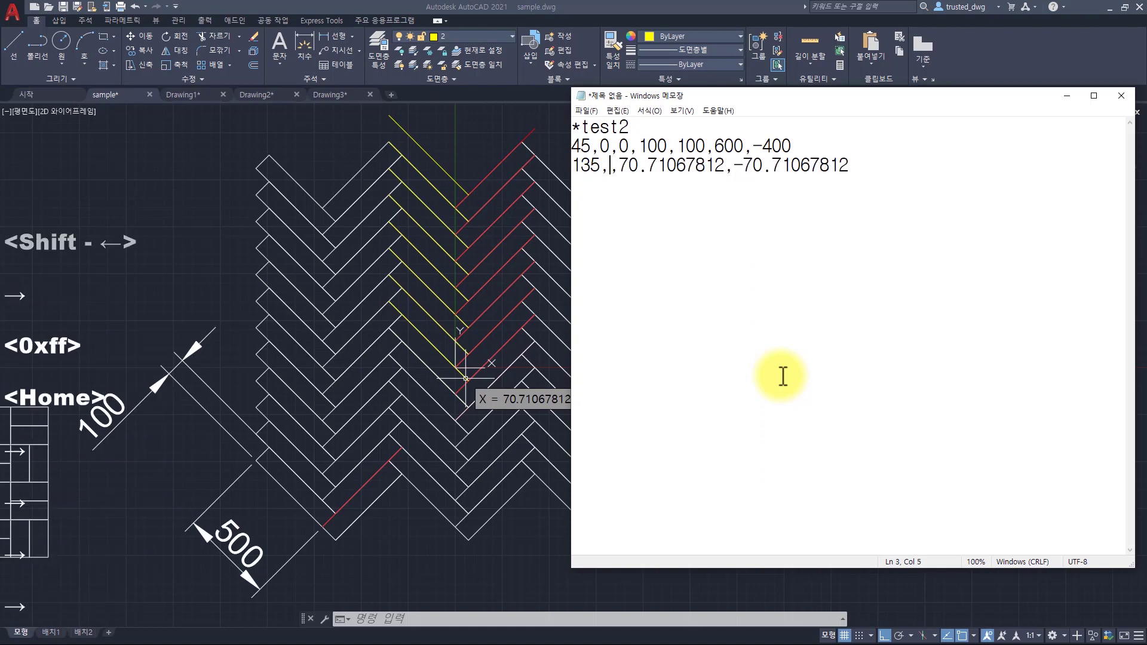
{"action": "key", "text": "Delete"}
{"action": "key", "text": "End"}
{"action": "type", "text": ","}
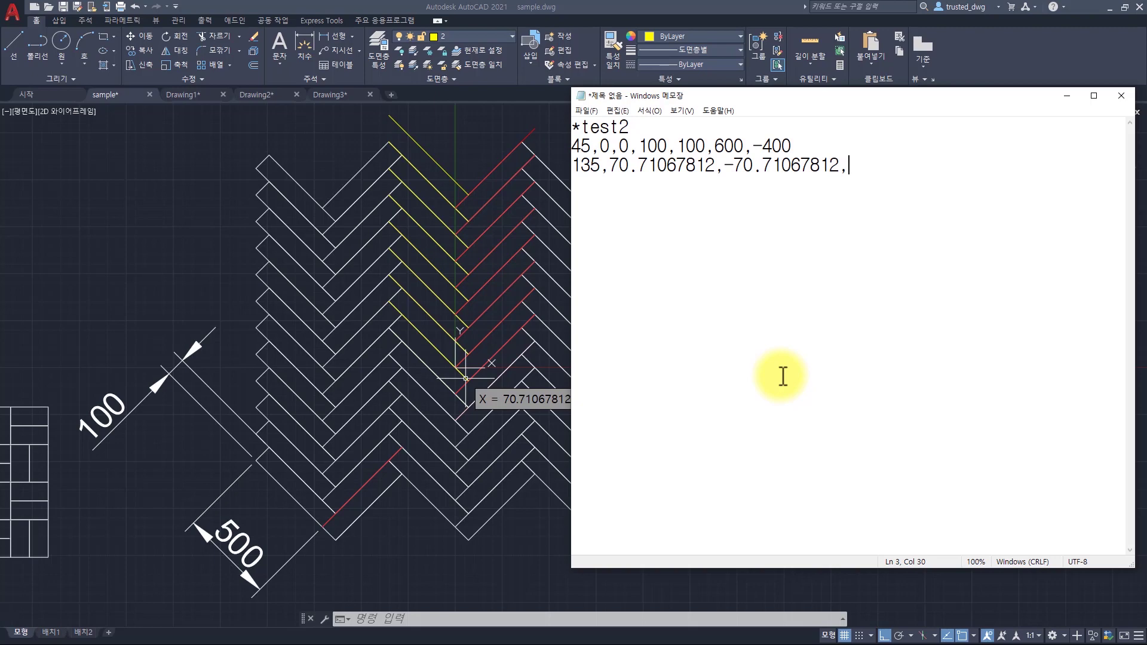
Switch to AutoCAD and set the UCS origin at the lowest yellow line's lower end, with the X axis along that line towards its upper end
{"action": "left_click", "coordinate": [468, 389]}
{"action": "key", "text": "Escape"}
{"action": "key", "text": "Escape"}
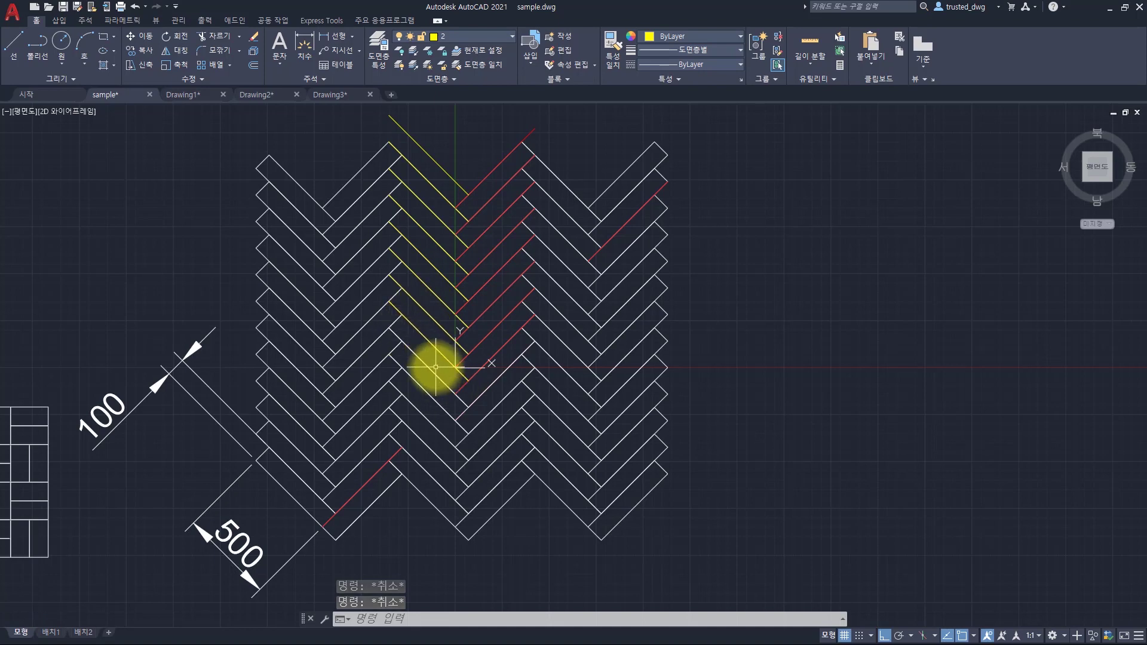
{"action": "key", "text": "Escape"}
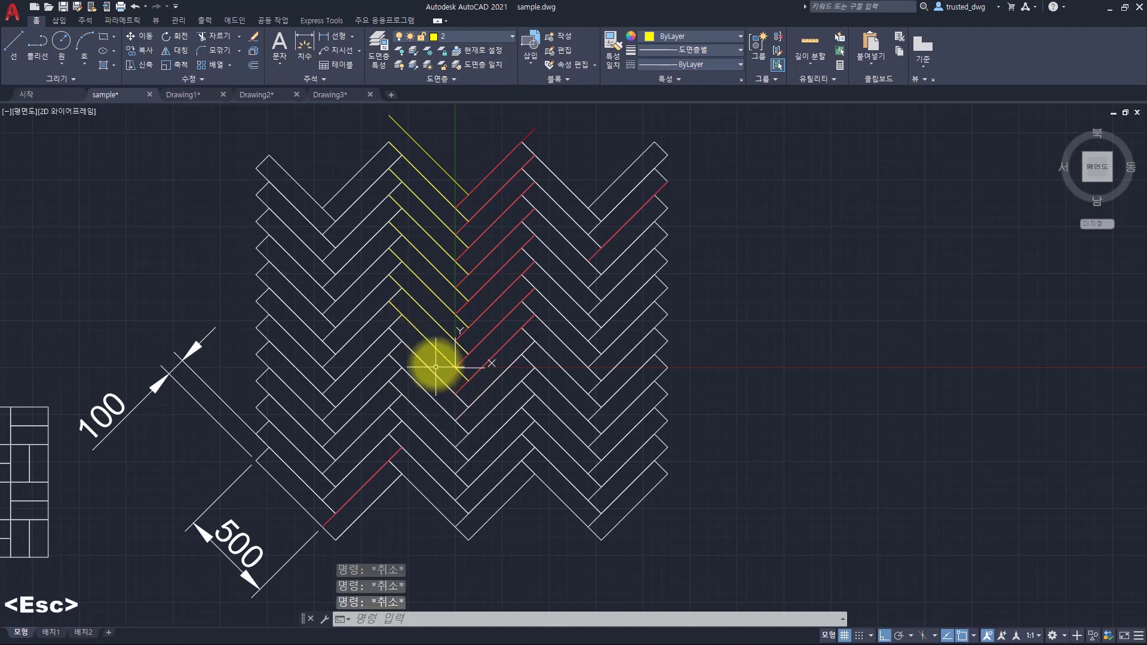
{"action": "left_click", "coordinate": [436, 347]}
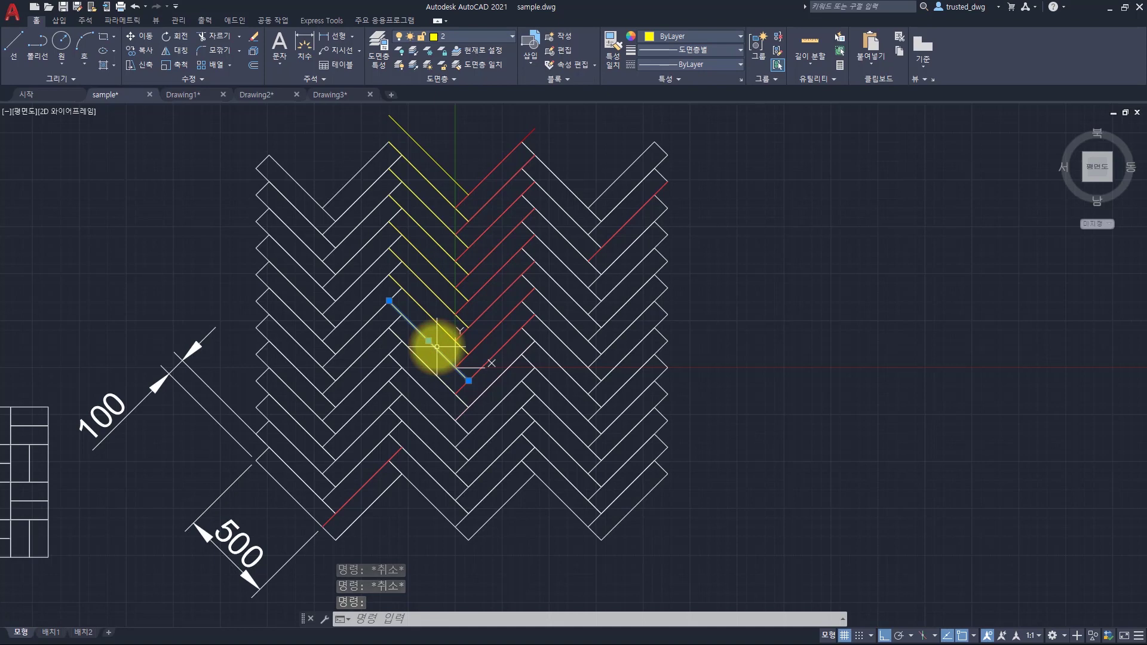
{"action": "key", "text": "Escape"}
{"action": "key", "text": "Escape"}
{"action": "type", "text": "ucs"}
{"action": "key", "text": "Return"}
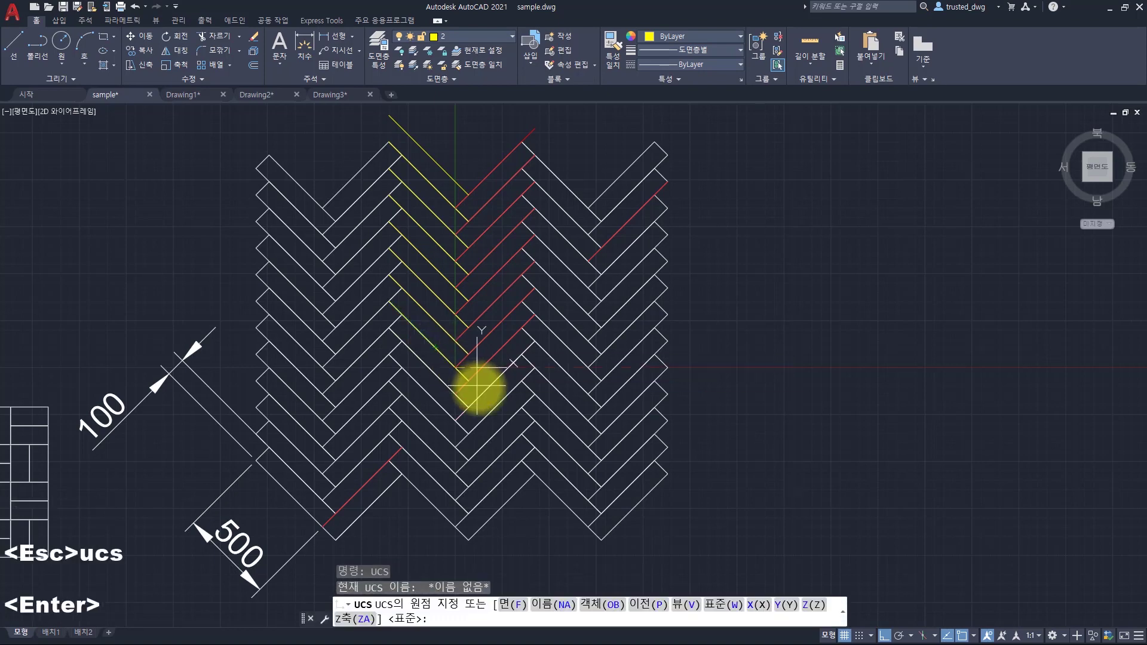
{"action": "left_click", "coordinate": [469, 383]}
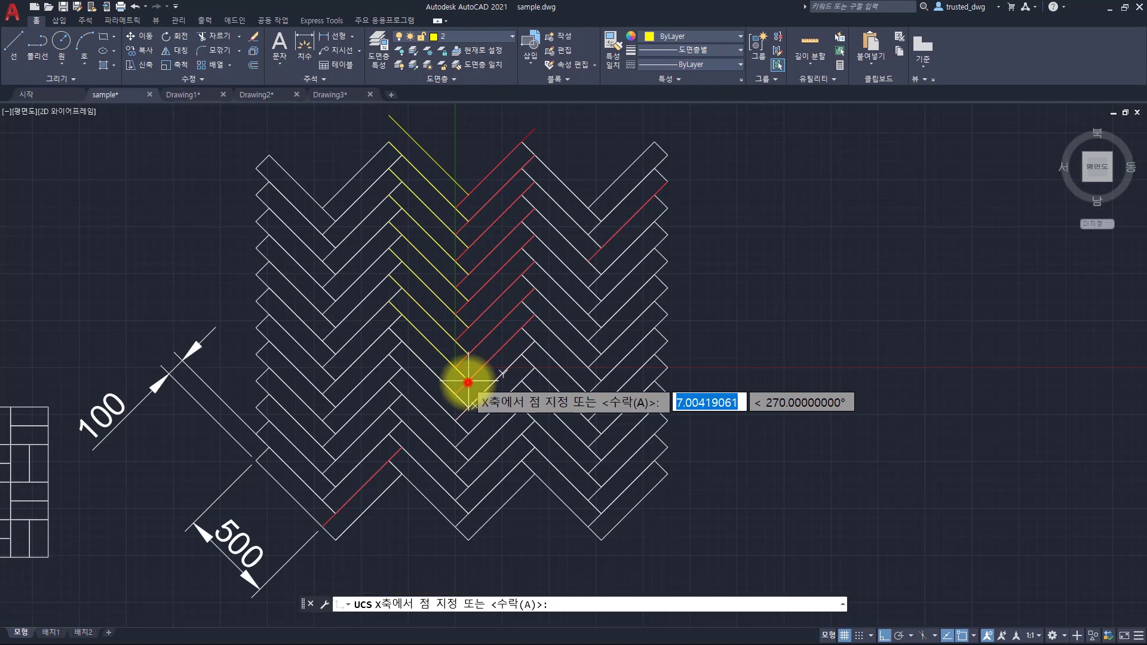
{"action": "left_click", "coordinate": [389, 301]}
{"action": "left_click", "coordinate": [301, 503]}
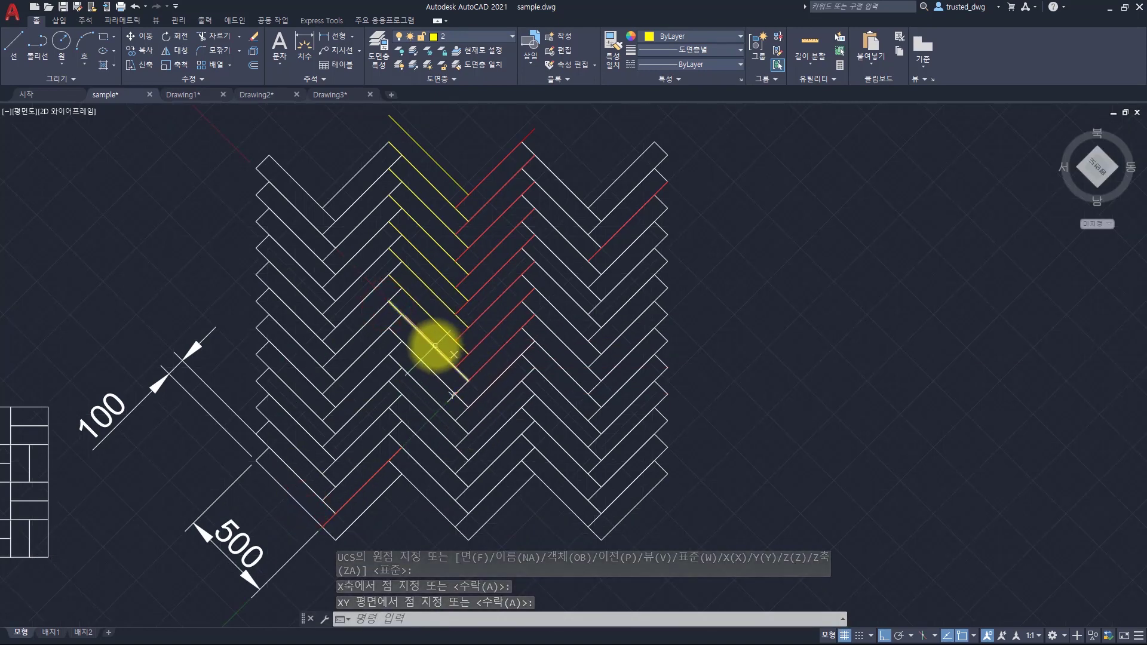
Examine how the neighbouring parallel lines are offset from the lowest yellow line relative to the rotated UCS axes
{"action": "left_click", "coordinate": [435, 345]}
{"action": "left_click", "coordinate": [441, 329]}
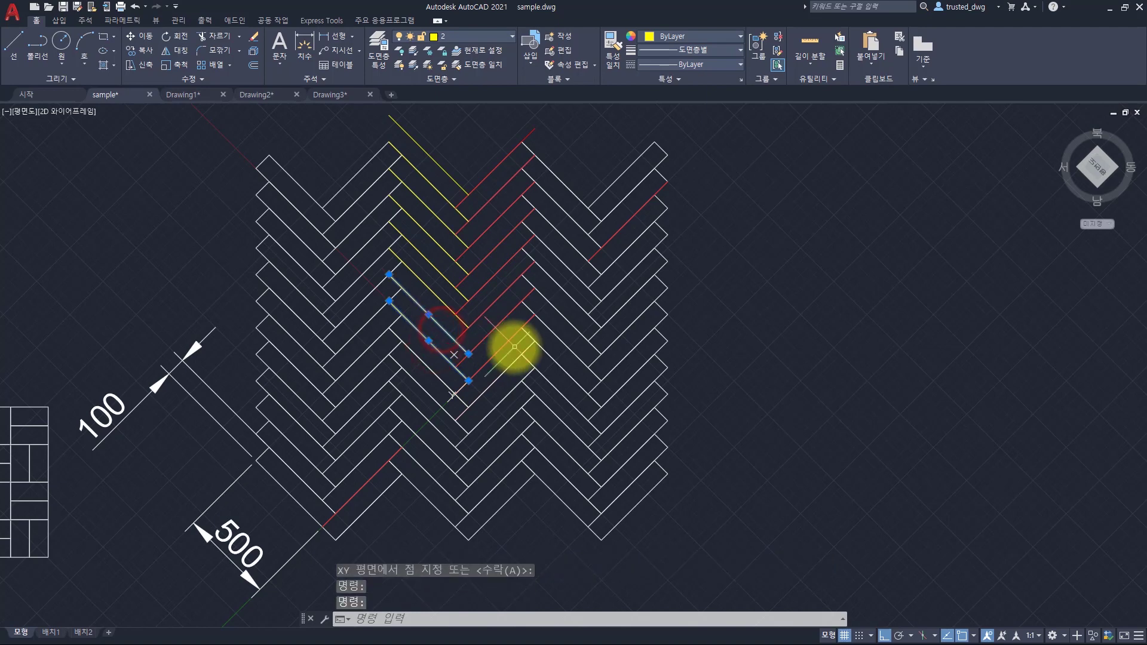
{"action": "key", "text": "Escape"}
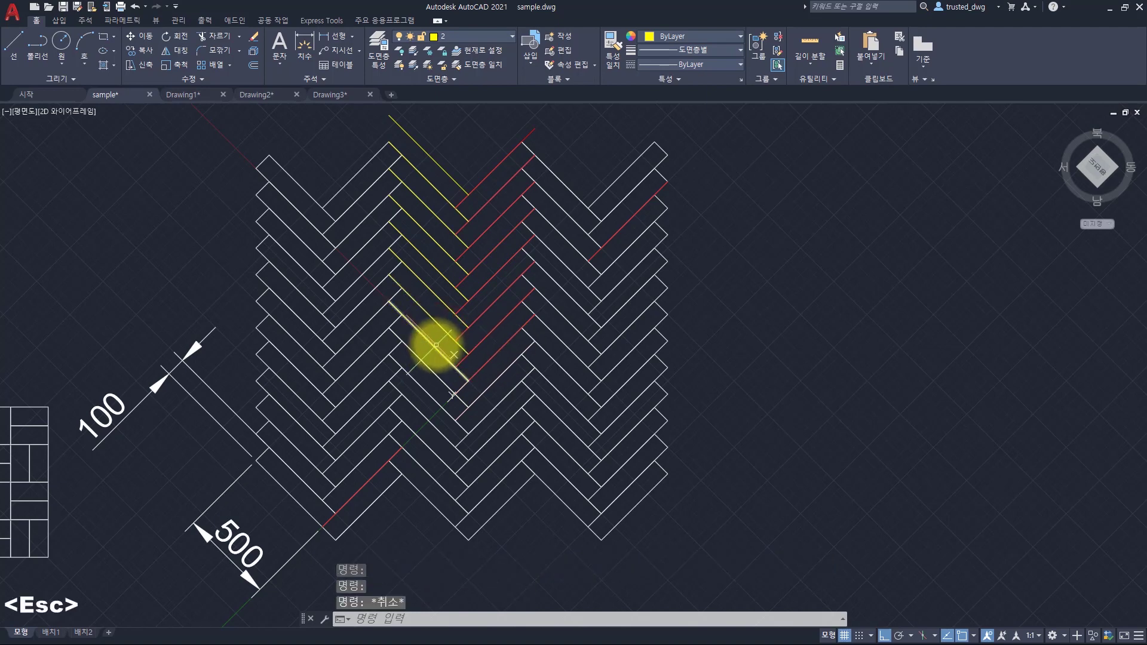
{"action": "left_click", "coordinate": [435, 347]}
{"action": "left_click", "coordinate": [440, 325]}
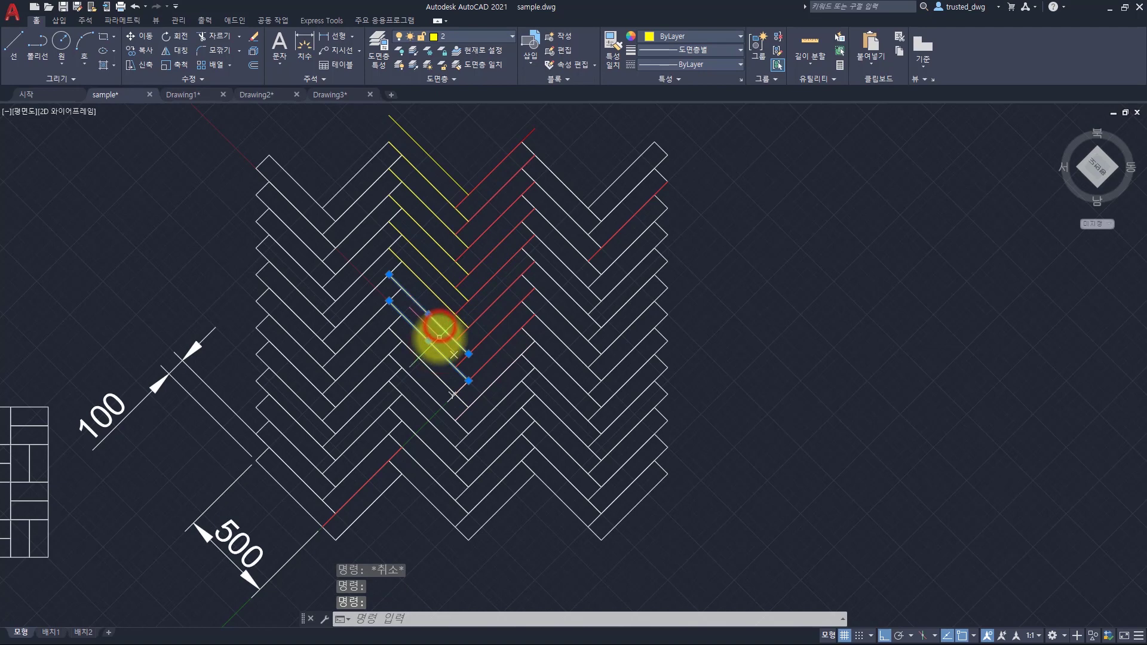
{"action": "key", "text": "Escape"}
{"action": "left_click", "coordinate": [439, 347]}
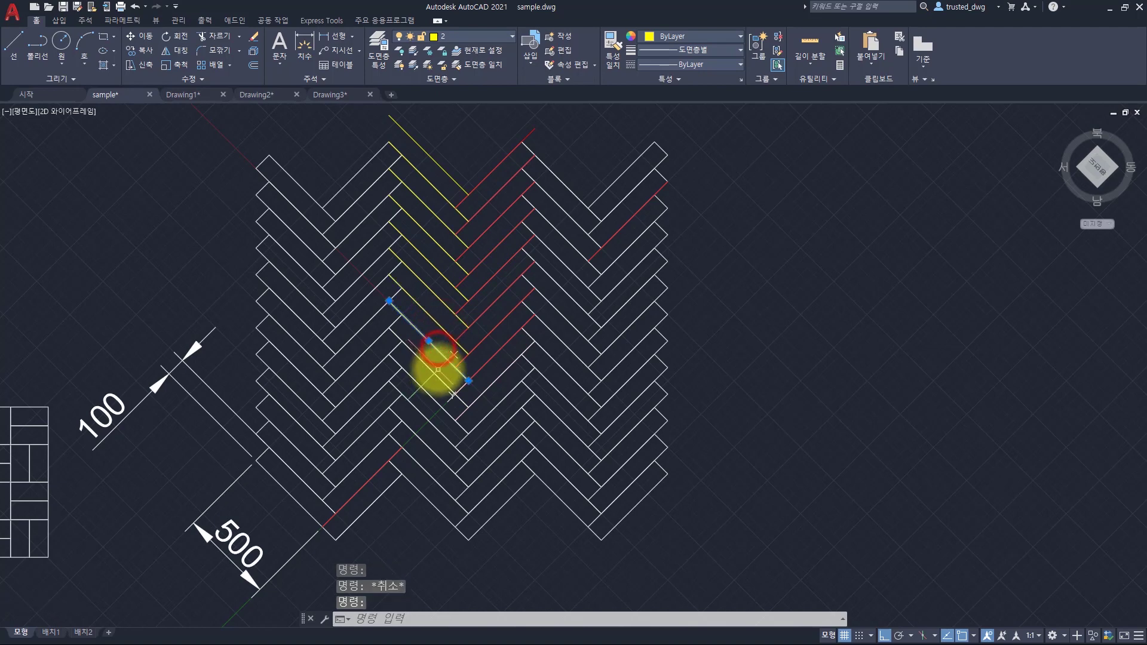
{"action": "left_click", "coordinate": [433, 370]}
{"action": "left_click", "coordinate": [429, 386]}
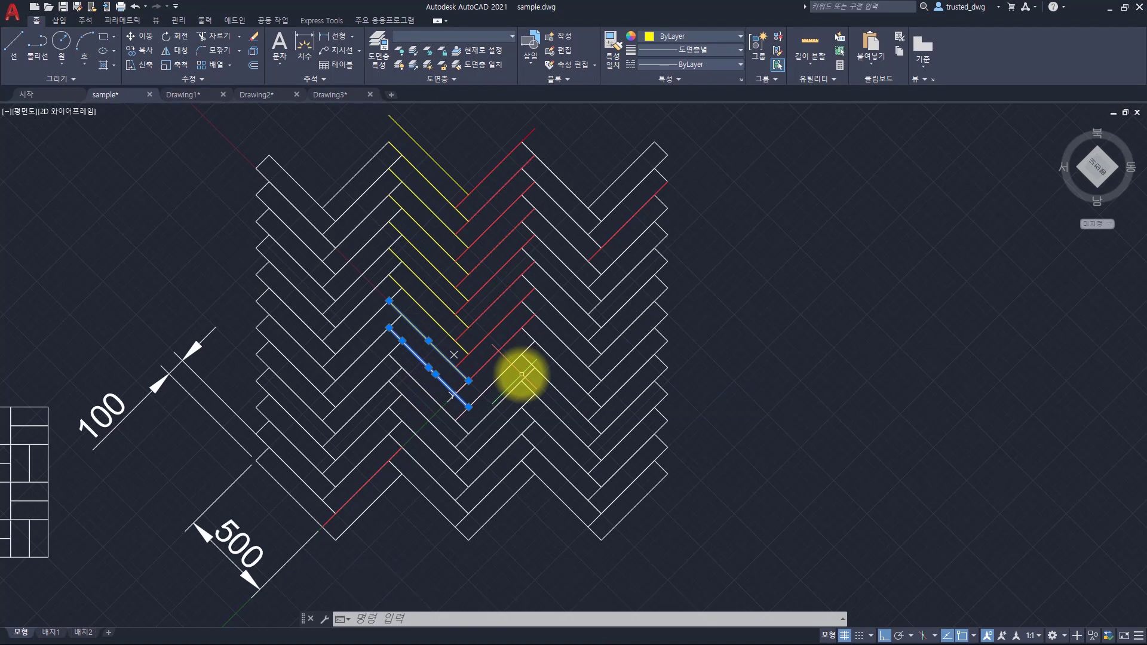
{"action": "key", "text": "Escape"}
{"action": "key", "text": "Escape"}
{"action": "key", "text": "Escape"}
{"action": "left_click", "coordinate": [430, 325]}
{"action": "left_click", "coordinate": [419, 340]}
{"action": "key", "text": "Escape"}
{"action": "left_click", "coordinate": [431, 302]}
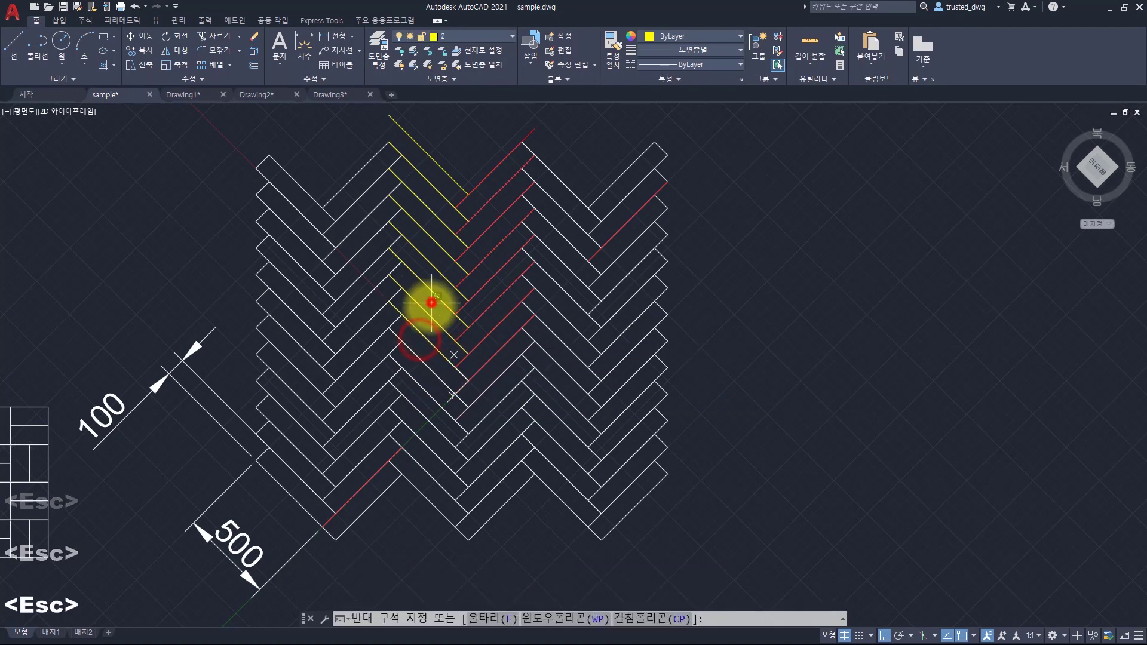
{"action": "left_click", "coordinate": [426, 317]}
{"action": "key", "text": "Escape"}
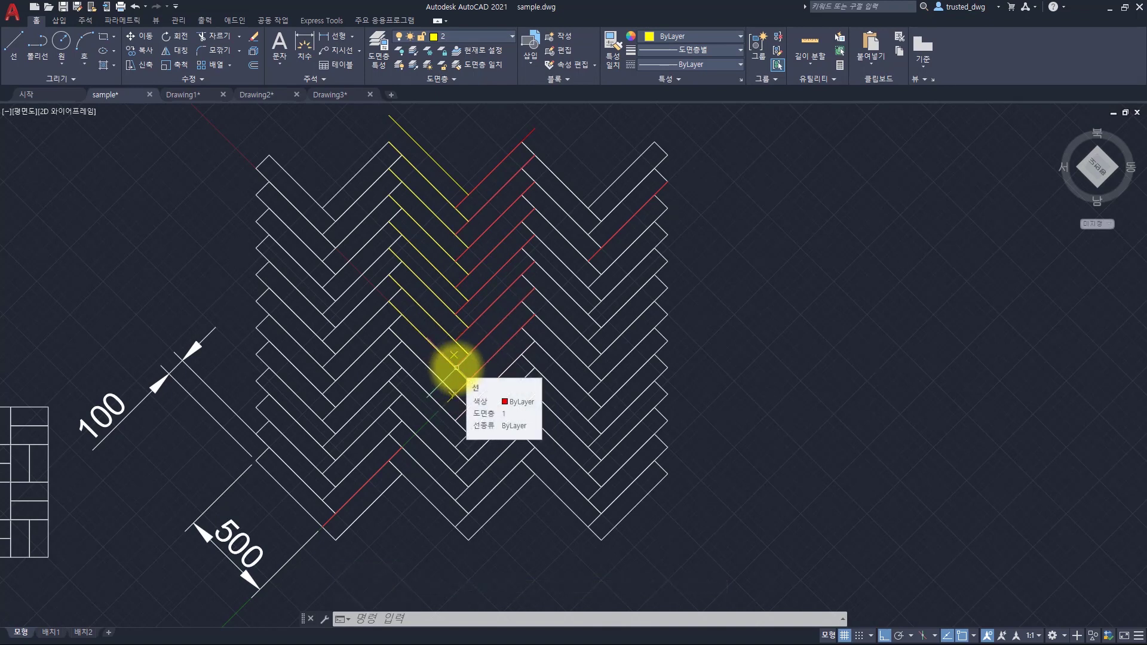
{"action": "key", "text": "Escape"}
{"action": "key", "text": "Escape"}
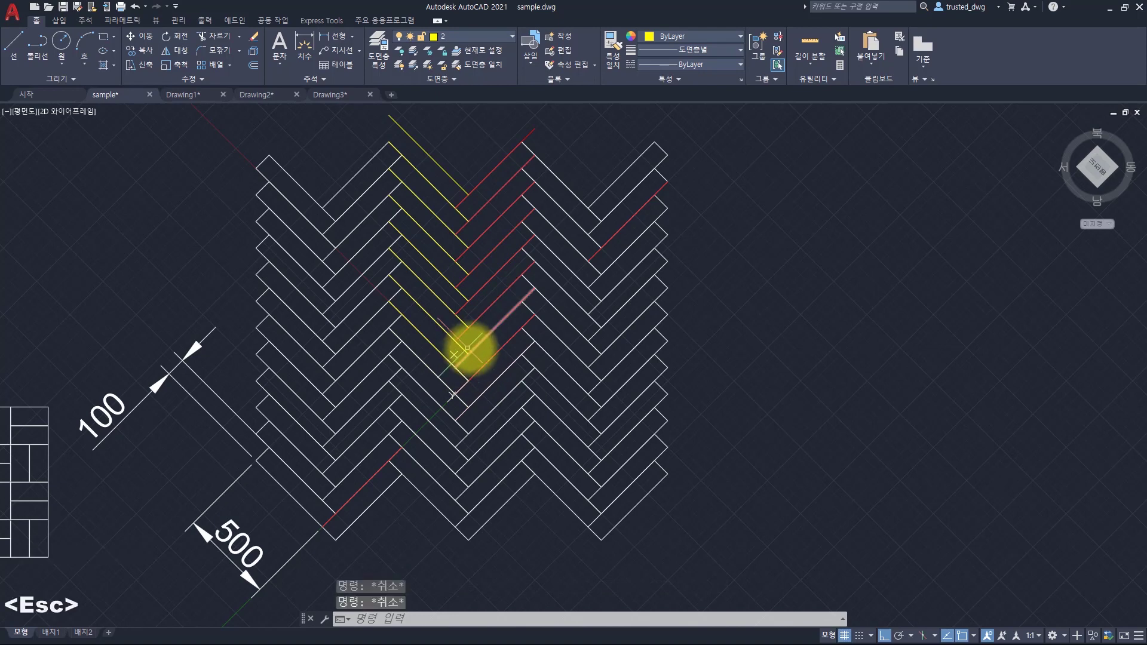
Switch to Notepad and complete the 135-degree line family with offsets 100,-100 and dash lengths 600,-400
{"action": "key", "text": "alt+Tab"}
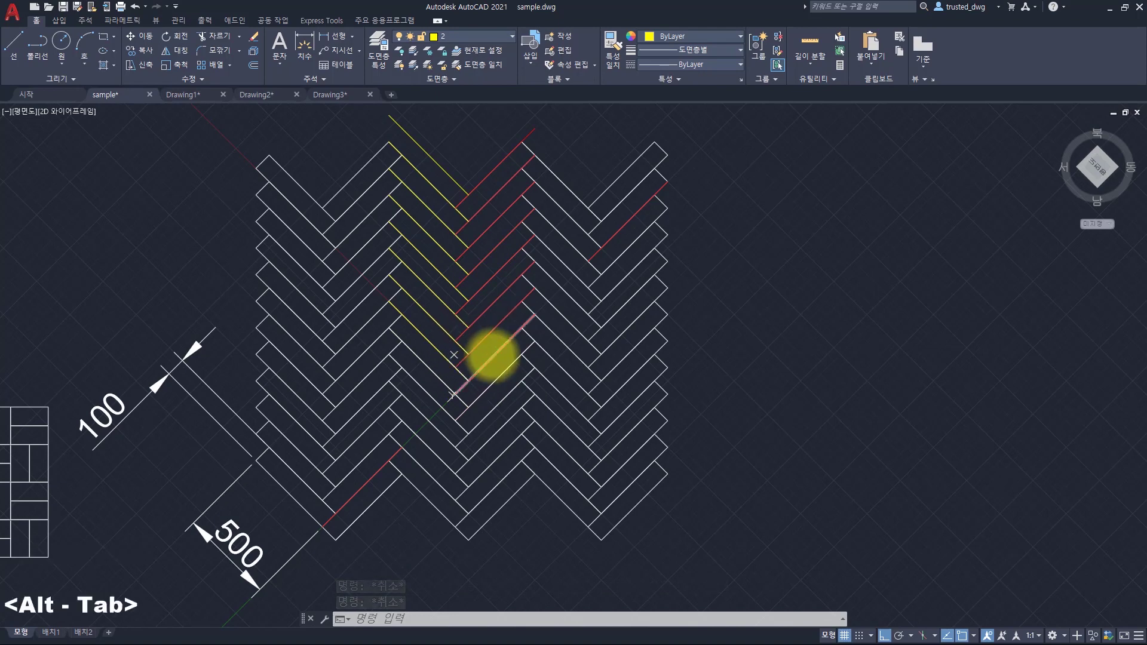
{"action": "type", "text": "100,-100,600,-400"}
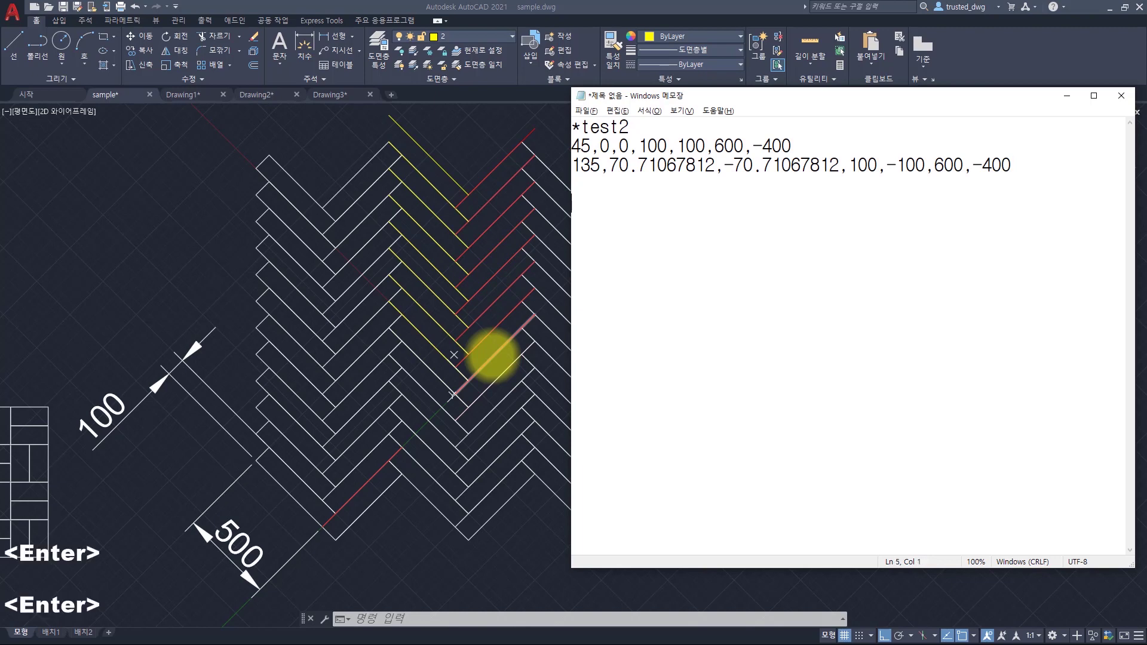
{"action": "left_click", "coordinate": [723, 305]}
{"action": "key", "text": "ctrl+a"}
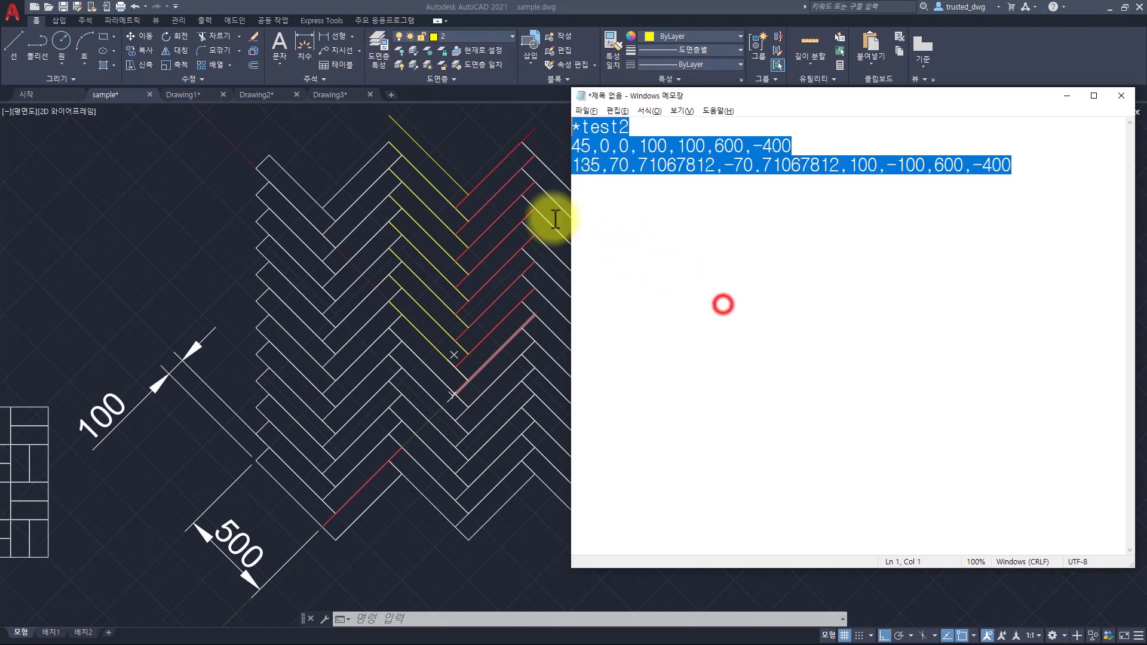
{"action": "left_click_drag", "start_coordinate": [556, 220], "coordinate": [648, 300]}
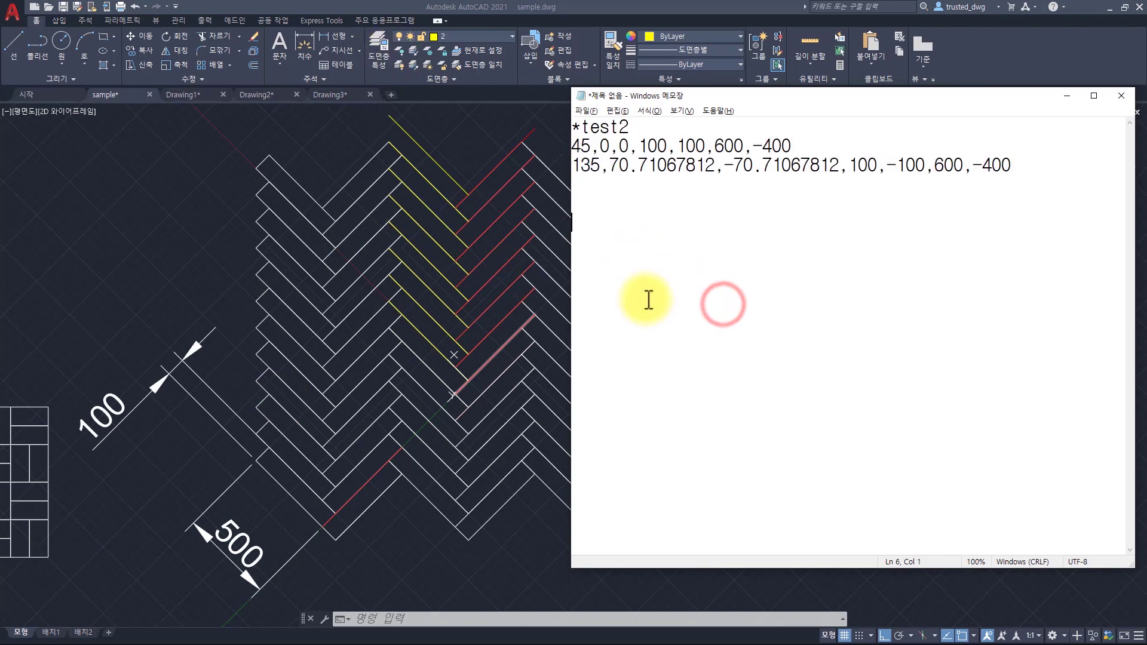
{"action": "left_click", "coordinate": [604, 178]}
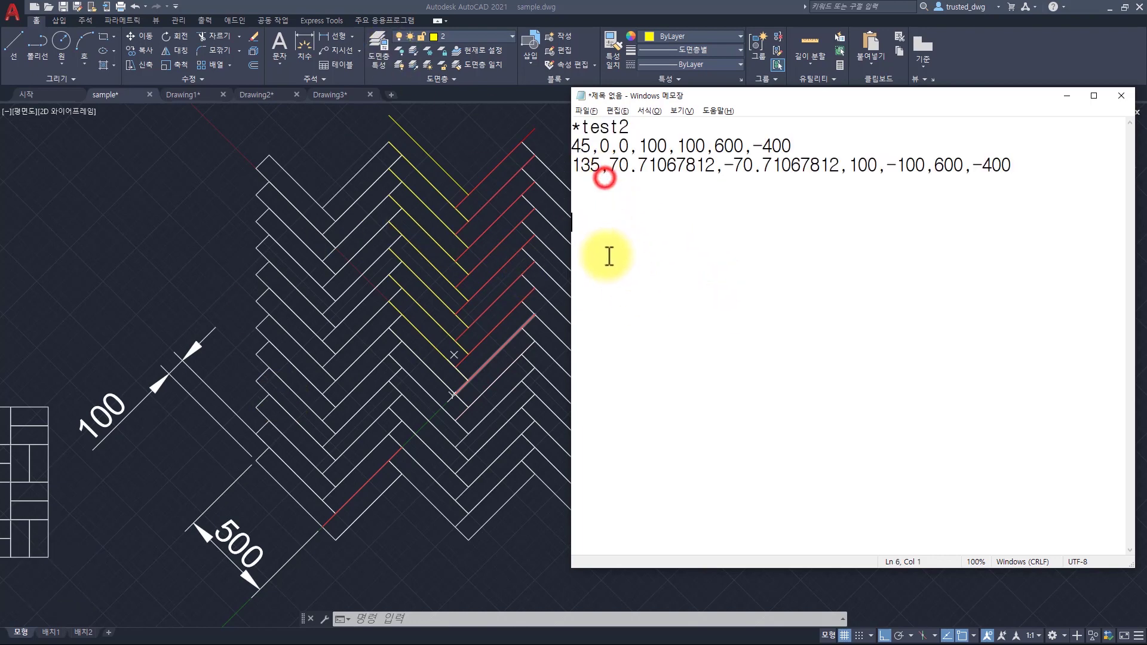
{"action": "left_click", "coordinate": [610, 178]}
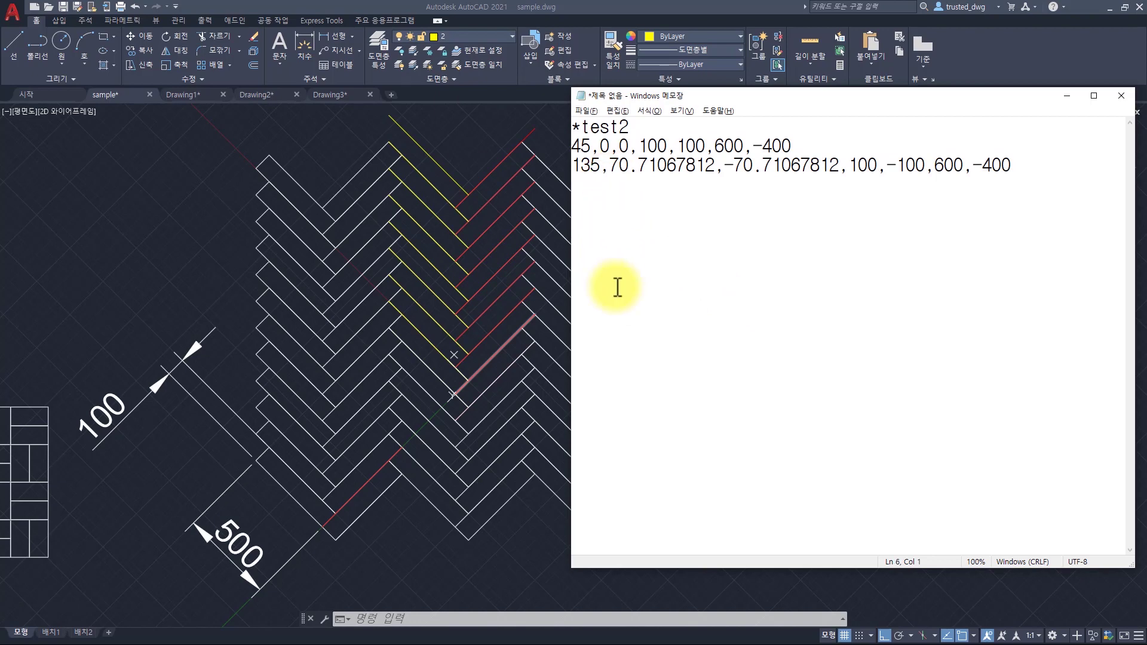
Save the pattern text as test2.pat in the pattern folder, with the file type set to all files
{"action": "key", "text": "ctrl+s"}
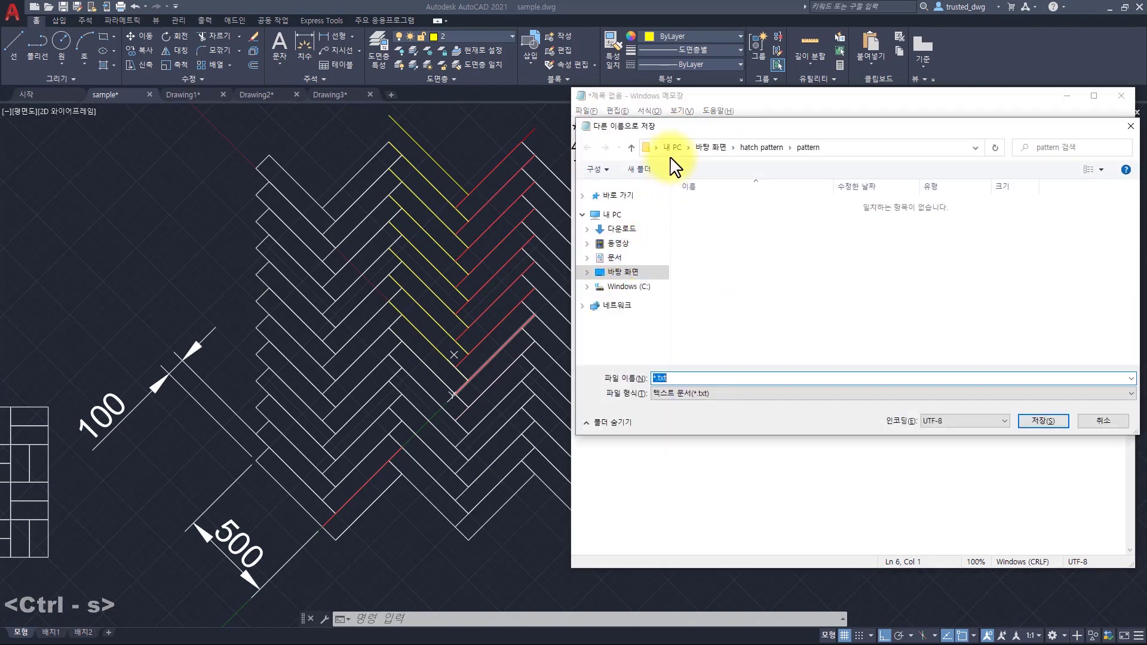
{"action": "left_click_drag", "start_coordinate": [682, 125], "coordinate": [638, 170]}
{"action": "left_click", "coordinate": [659, 439]}
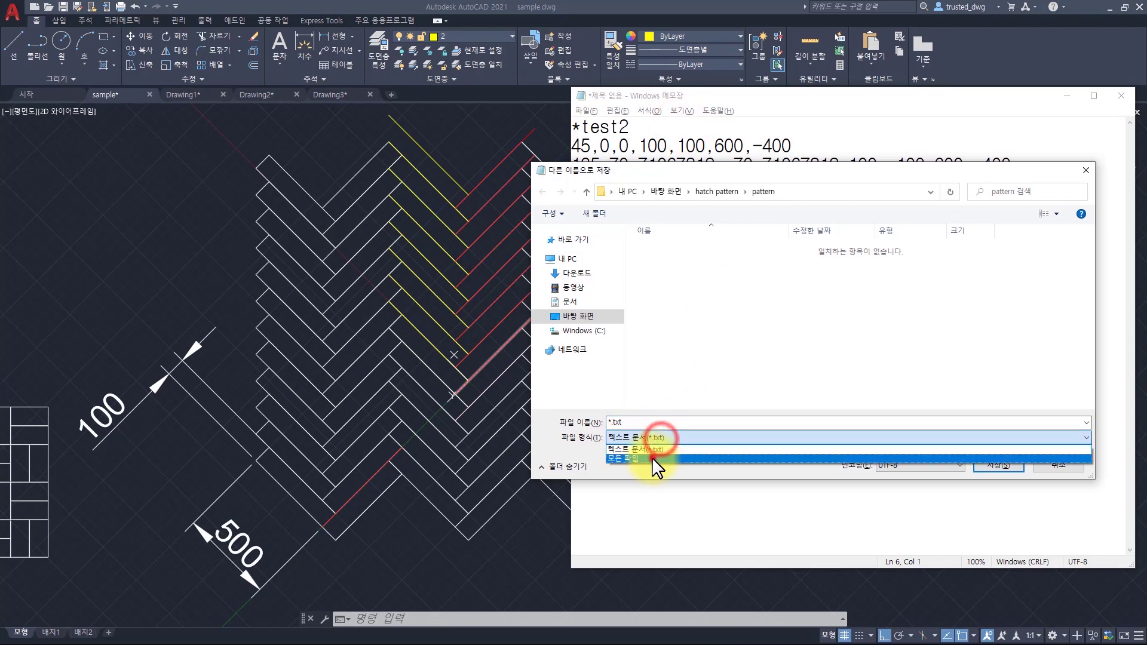
{"action": "left_click", "coordinate": [651, 457]}
{"action": "left_click", "coordinate": [639, 422]}
{"action": "type", "text": "test2"}
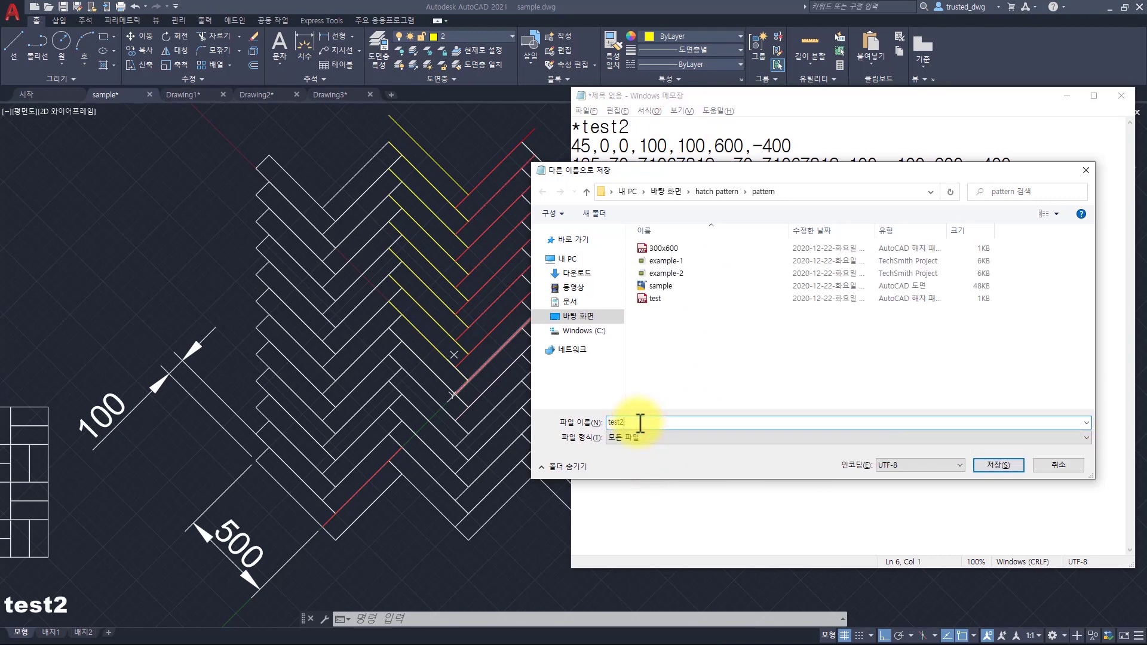
{"action": "key", "text": "BackSpace"}
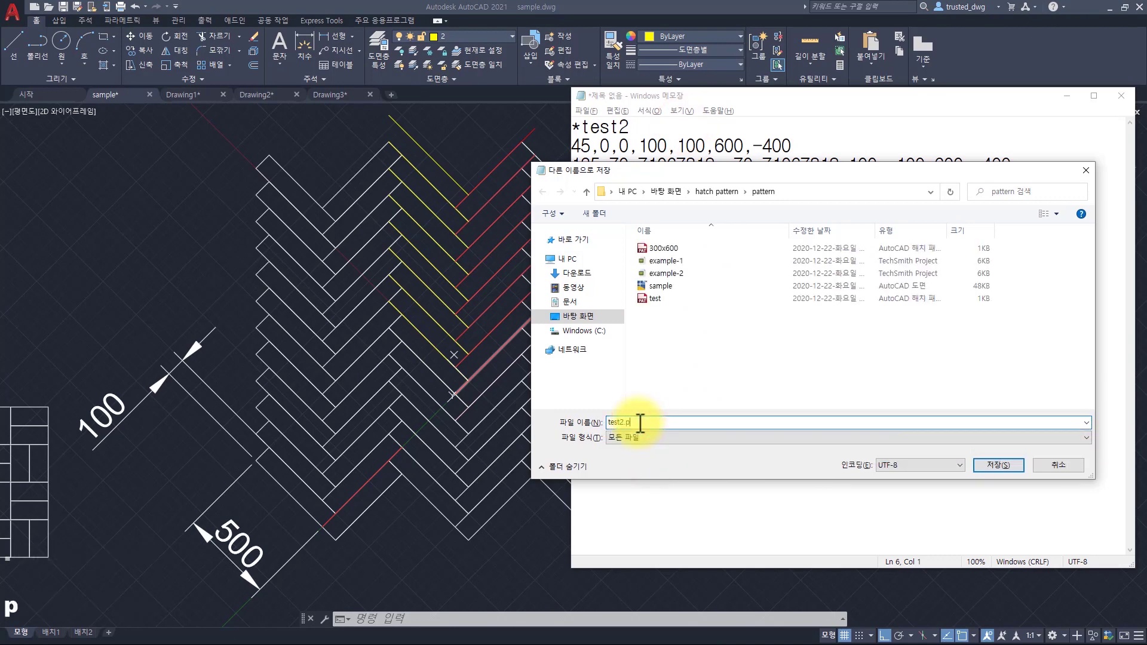
{"action": "type", "text": ".pat"}
{"action": "key", "text": "Return"}
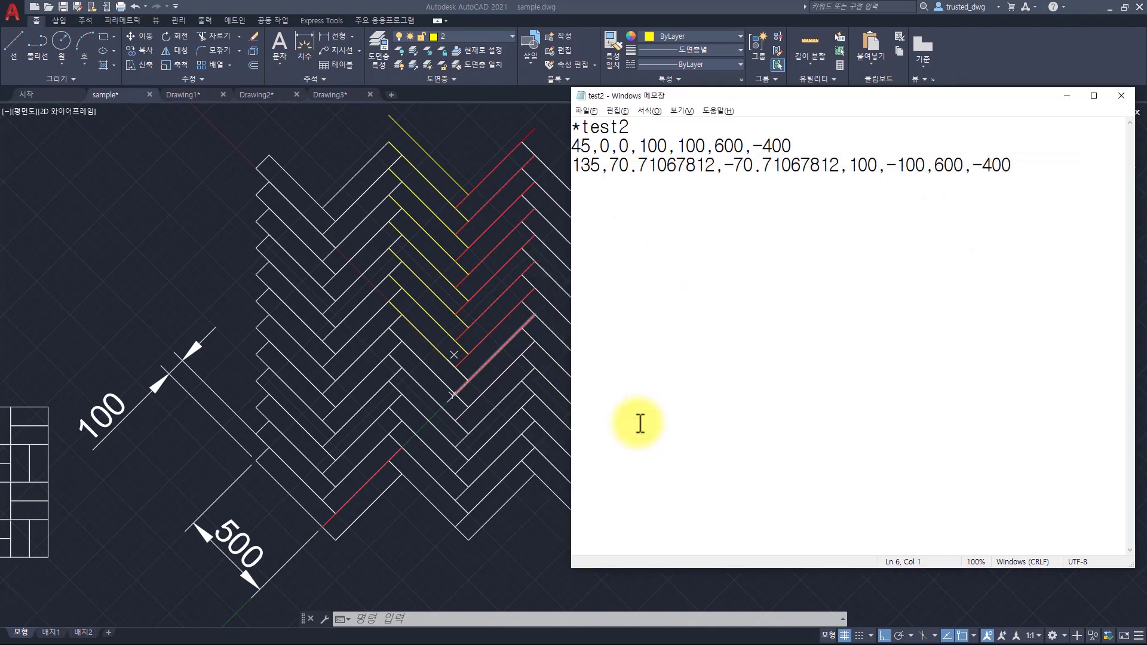
Close Notepad and reset the AutoCAD drawing's UCS to World
{"action": "key", "text": "alt+F4"}
{"action": "left_click", "coordinate": [780, 230]}
{"action": "key", "text": "Escape"}
{"action": "key", "text": "Escape"}
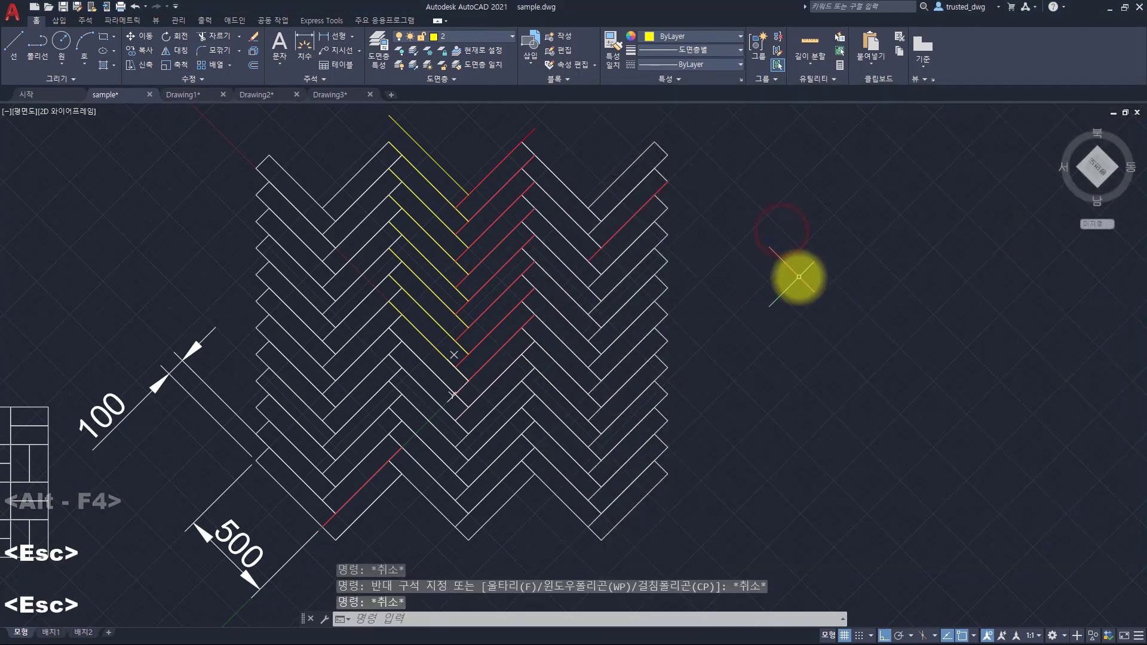
{"action": "type", "text": "ucs"}
{"action": "key", "text": "Return"}
{"action": "type", "text": "w"}
{"action": "key", "text": "Return"}
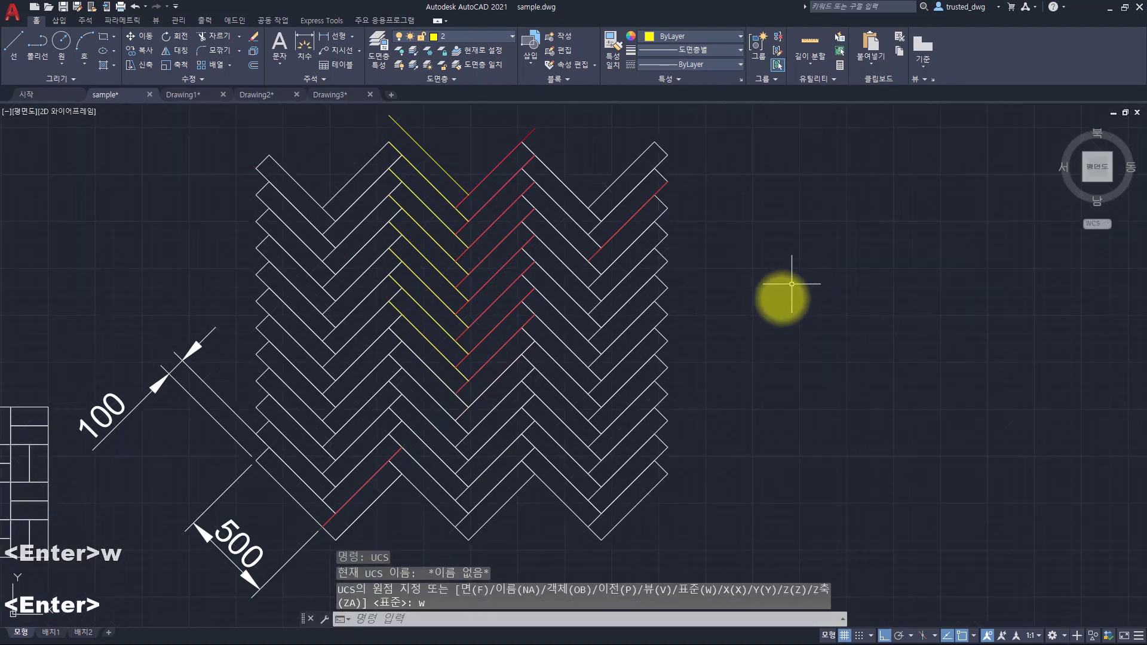
Draw a large rectangle in the empty space beside the herringbone tile drawing
{"action": "scroll", "coordinate": [568, 299], "scroll_direction": "down", "scroll_amount": 5}
{"action": "type", "text": "rec"}
{"action": "key", "text": "space"}
{"action": "left_click", "coordinate": [505, 198]}
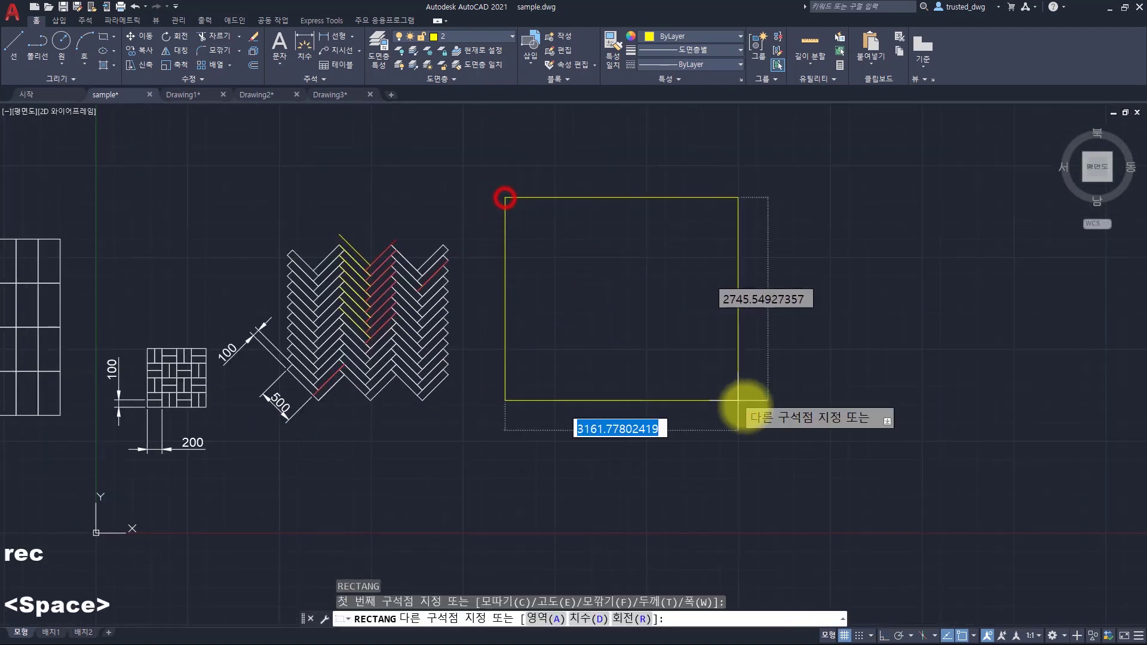
{"action": "left_click", "coordinate": [752, 411]}
Hatch the interior of the new rectangle with the custom TEST2 pattern
{"action": "type", "text": "h"}
{"action": "key", "text": "space"}
{"action": "key", "text": "Escape"}
{"action": "key", "text": "Escape"}
{"action": "key", "text": "Escape"}
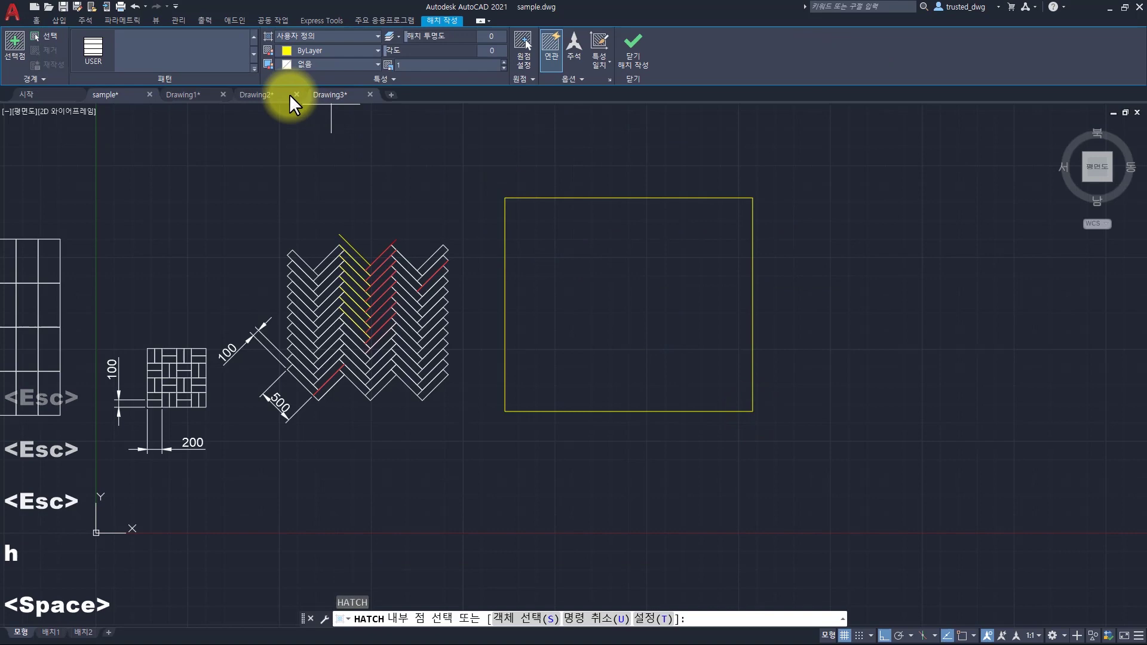
{"action": "left_click", "coordinate": [253, 67]}
{"action": "left_click", "coordinate": [181, 140]}
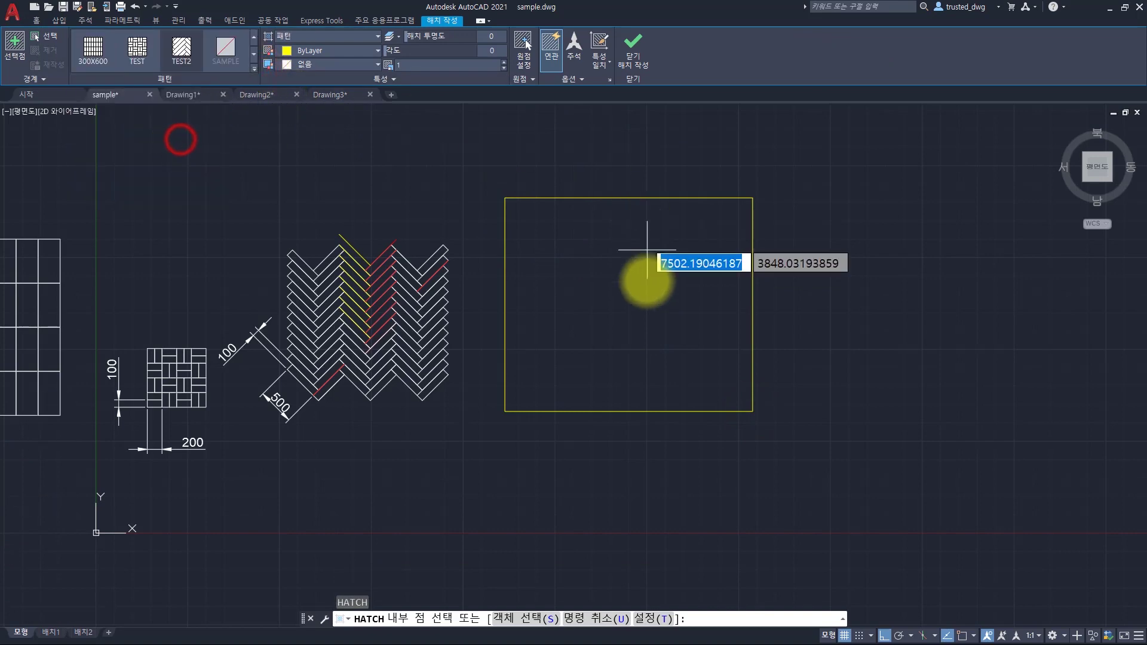
{"action": "left_click", "coordinate": [621, 308]}
{"action": "key", "text": "space"}
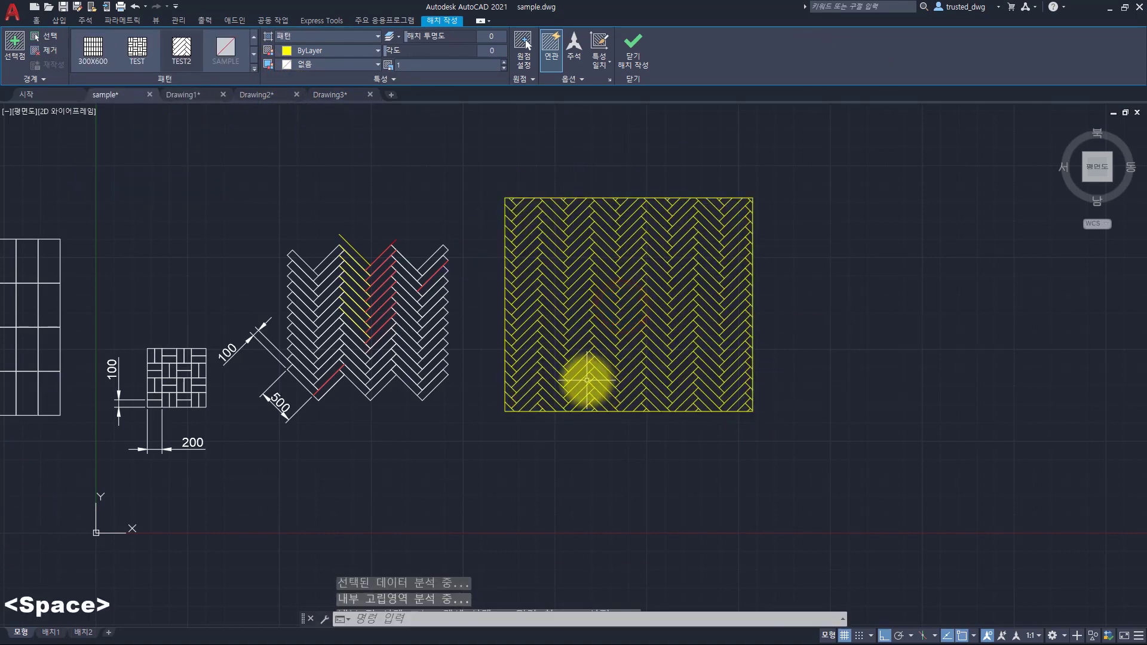
Set the hatch's origin to the lower-left corner of the rectangle and finish editing the hatch
{"action": "left_click", "coordinate": [641, 301]}
{"action": "left_click", "coordinate": [584, 360]}
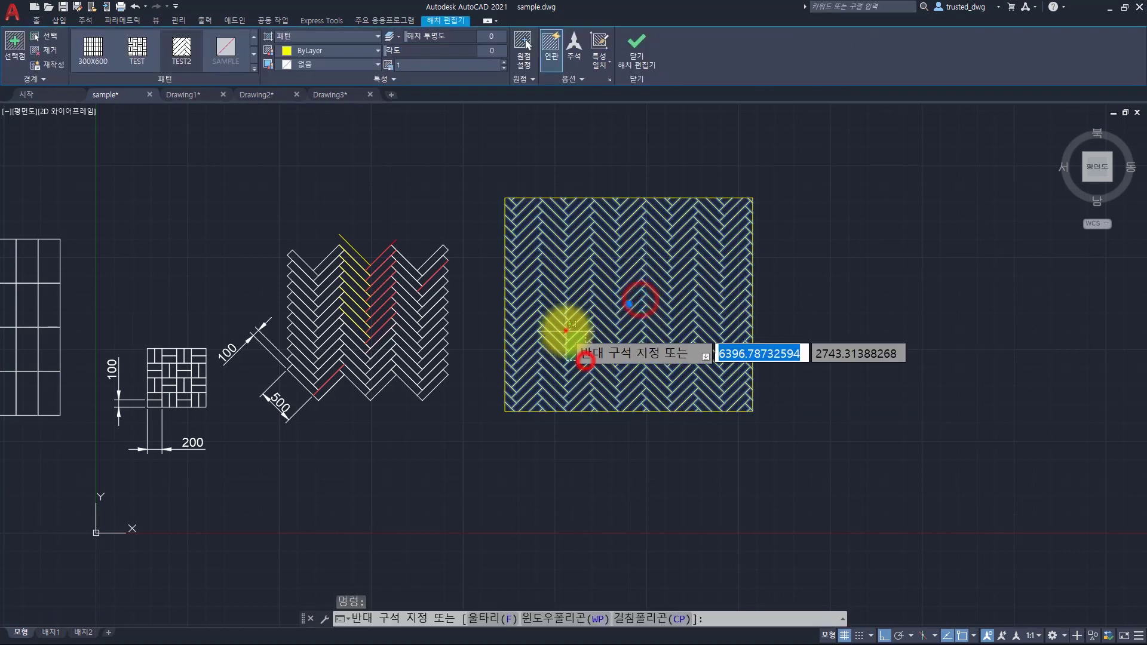
{"action": "left_click", "coordinate": [566, 331]}
{"action": "left_click", "coordinate": [517, 46]}
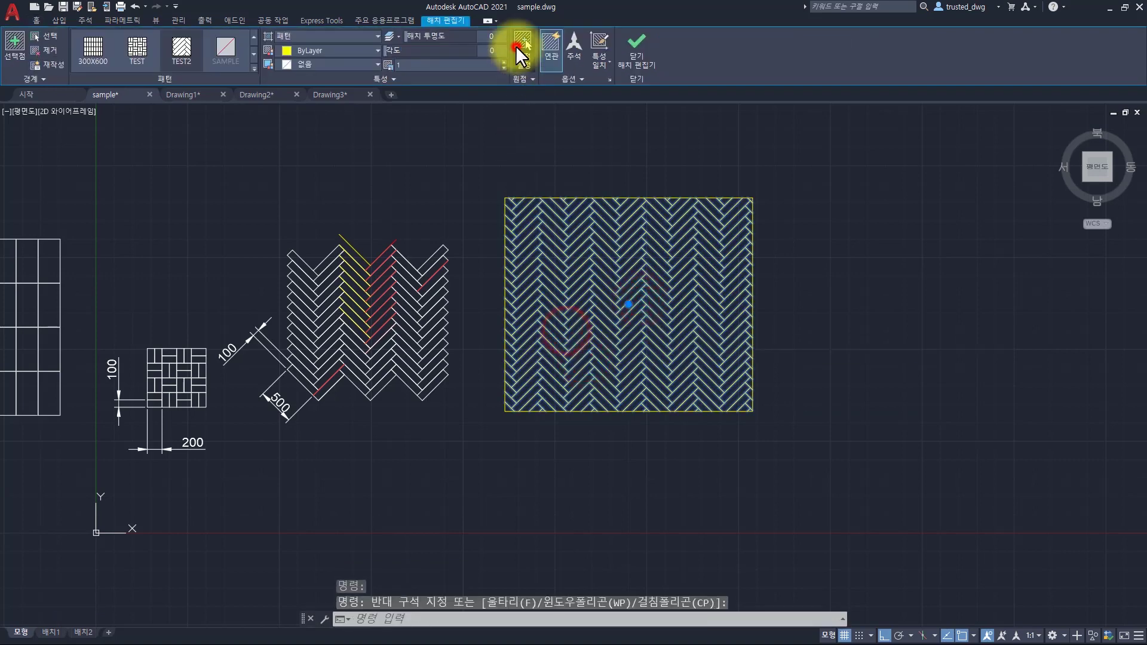
{"action": "left_click", "coordinate": [506, 412]}
{"action": "scroll", "coordinate": [506, 411], "scroll_direction": "up", "scroll_amount": 4}
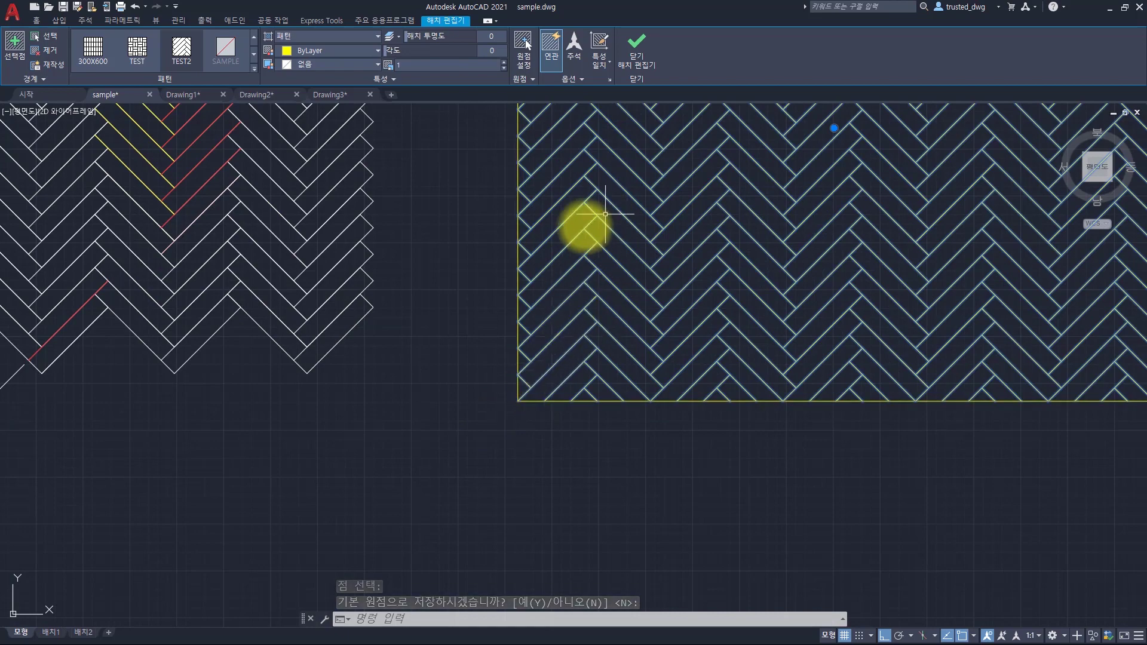
{"action": "scroll", "coordinate": [508, 298], "scroll_direction": "down", "scroll_amount": 2}
{"action": "middle_click_drag", "start_coordinate": [510, 302], "coordinate": [553, 345]}
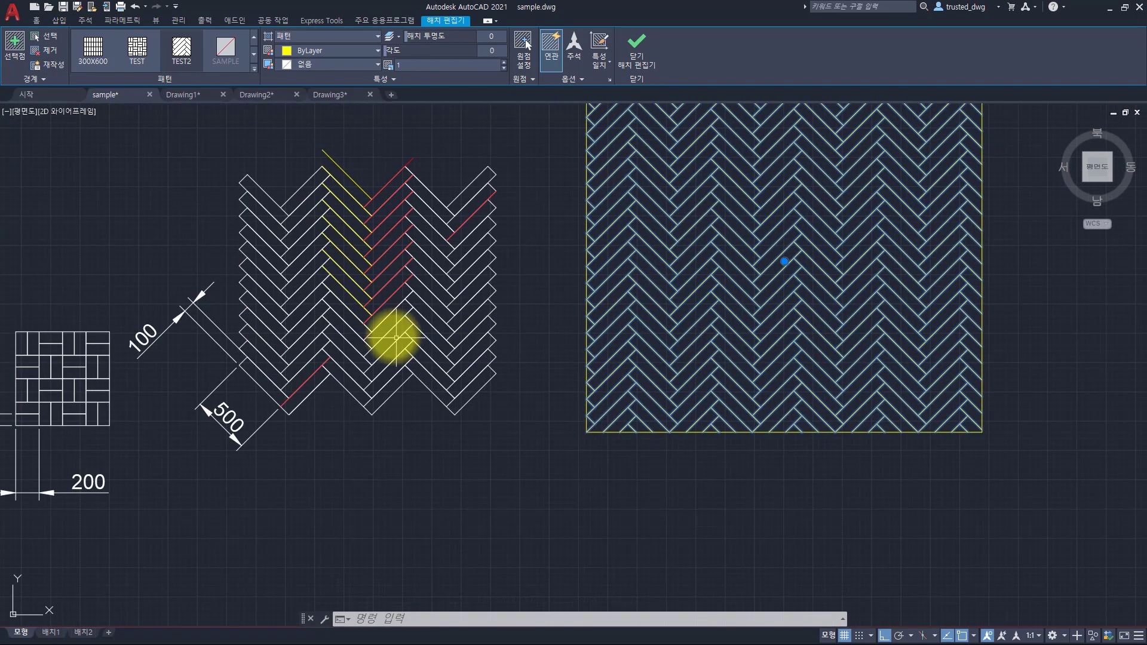
{"action": "key", "text": "Return"}
Move the rectangle and its hatch by the lower-left corner onto the lower end of a red herringbone tile line
{"action": "scroll", "coordinate": [389, 332], "scroll_direction": "up", "scroll_amount": 2}
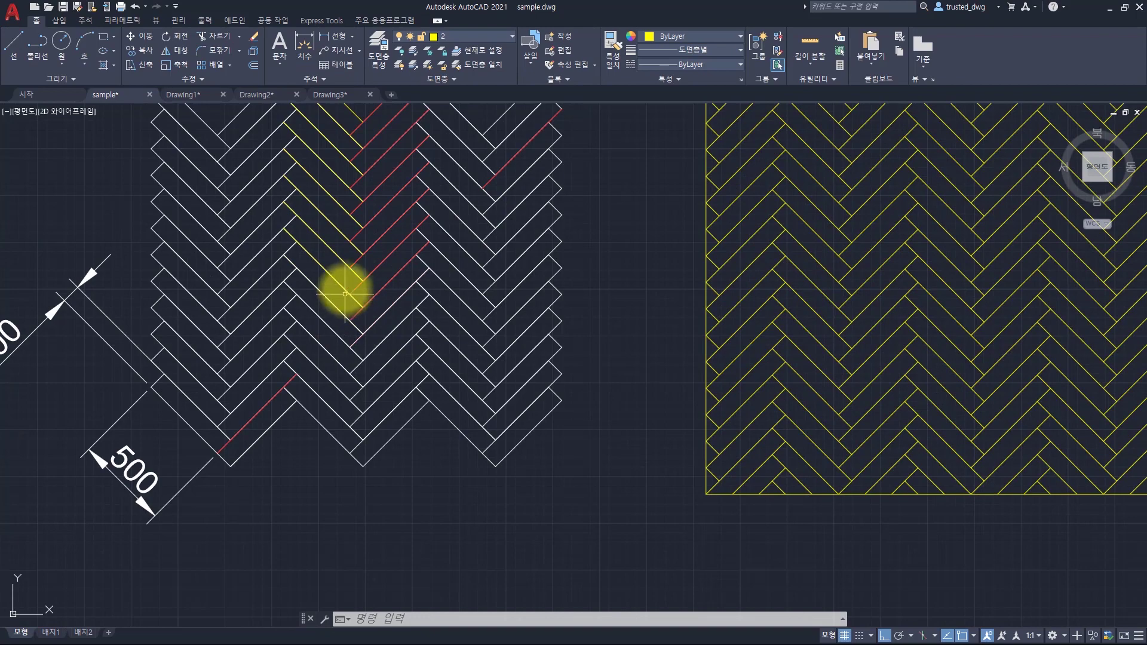
{"action": "left_click", "coordinate": [811, 544]}
{"action": "left_click", "coordinate": [742, 402]}
{"action": "type", "text": "m"}
{"action": "key", "text": "space"}
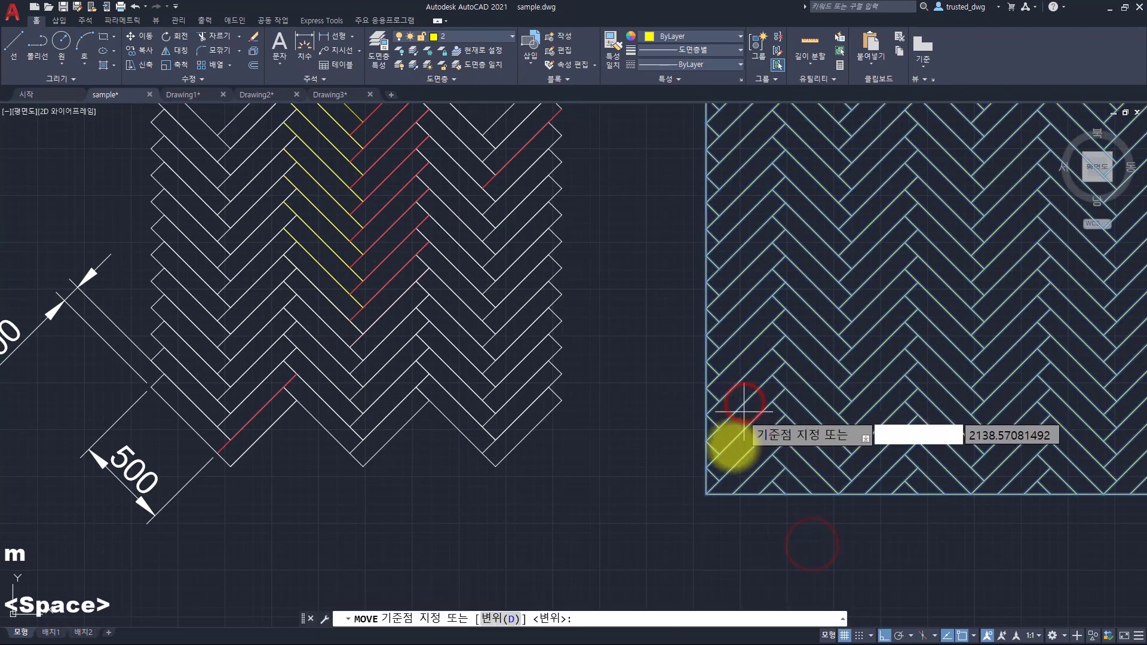
{"action": "left_click", "coordinate": [705, 493]}
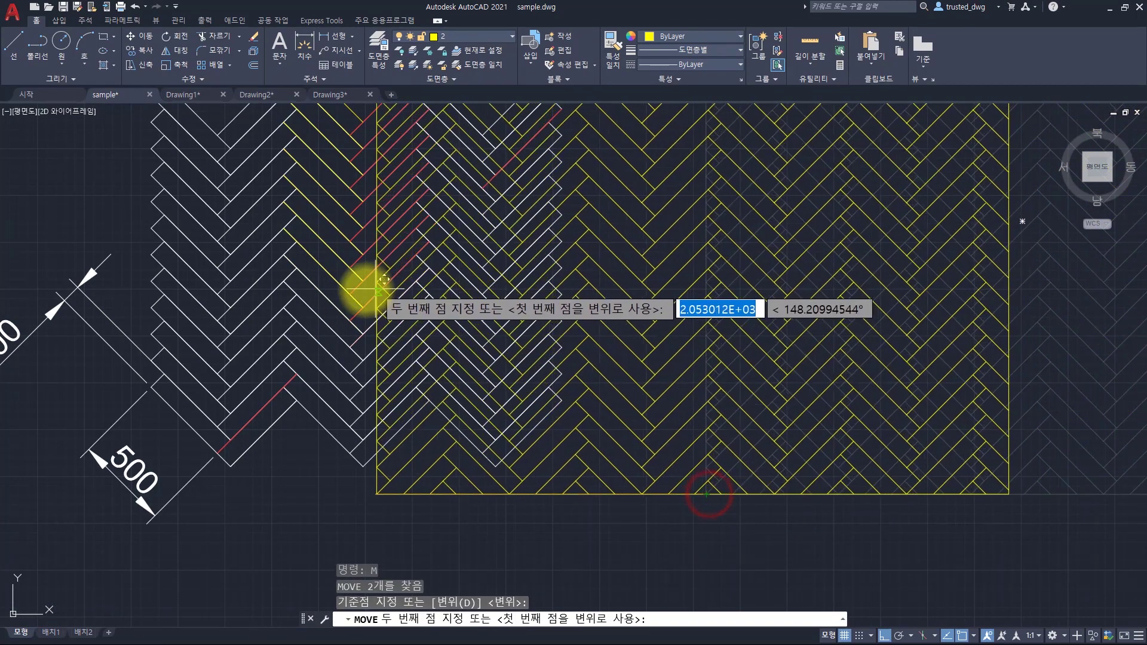
{"action": "left_click", "coordinate": [351, 294]}
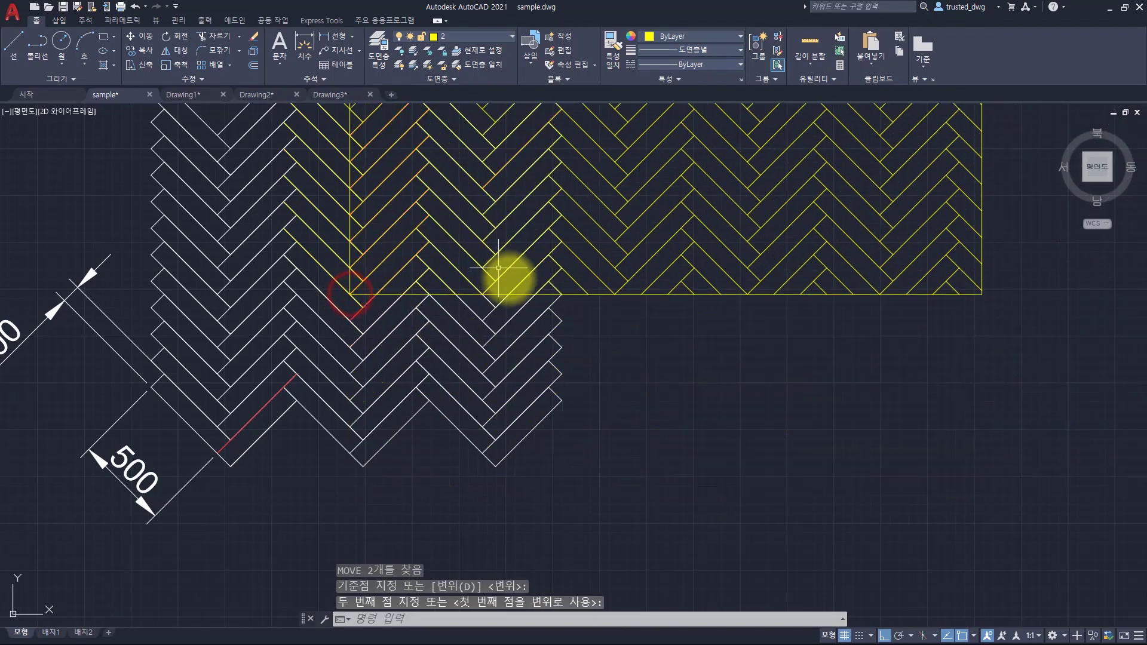
Examine how the TEST2 hatch lines coincide with the original herringbone lines at the tile joints
{"action": "middle_click_drag", "start_coordinate": [504, 274], "coordinate": [609, 363]}
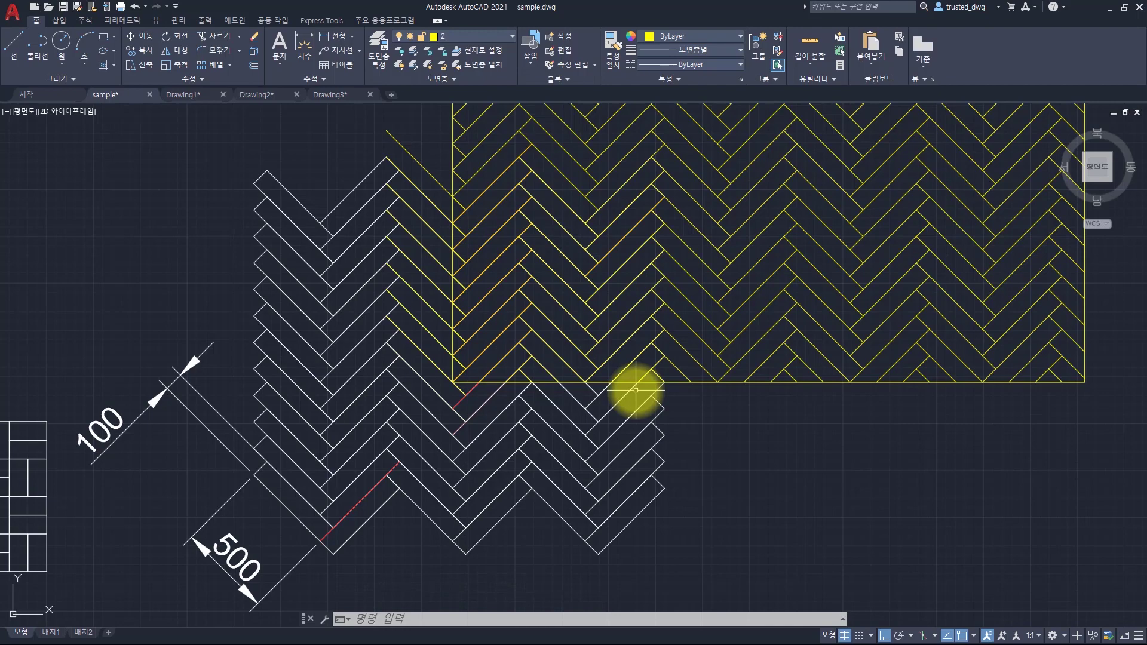
{"action": "scroll", "coordinate": [635, 390], "scroll_direction": "down", "scroll_amount": 6}
{"action": "scroll", "coordinate": [640, 364], "scroll_direction": "up", "scroll_amount": 9}
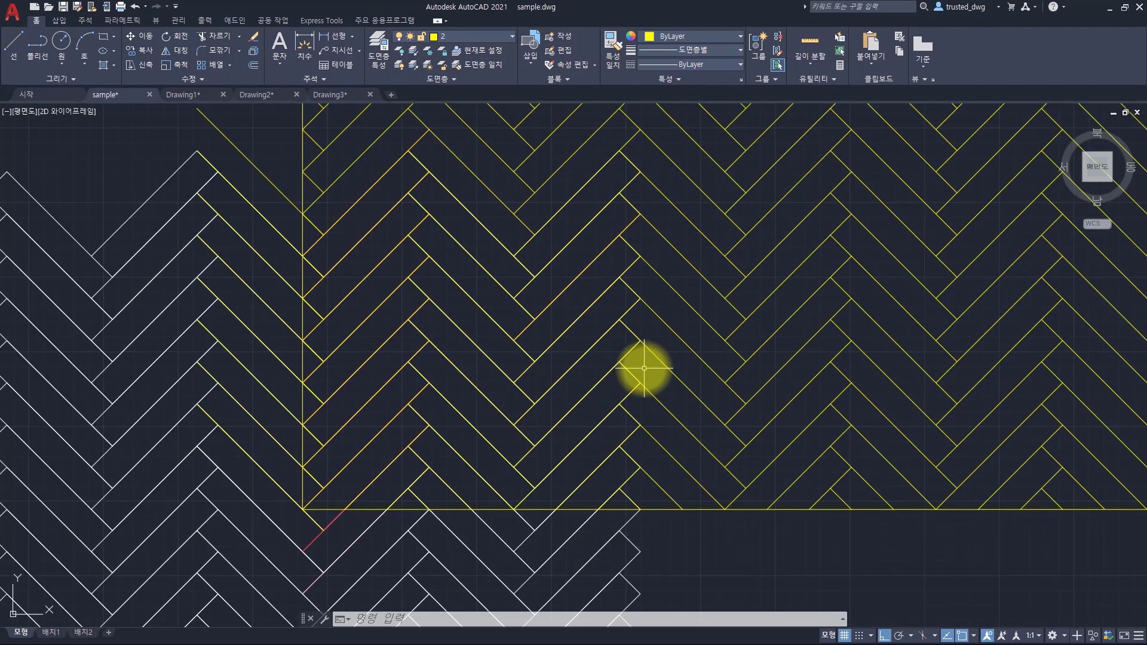
{"action": "scroll", "coordinate": [644, 368], "scroll_direction": "up", "scroll_amount": 2}
{"action": "scroll", "coordinate": [801, 360], "scroll_direction": "up", "scroll_amount": 4}
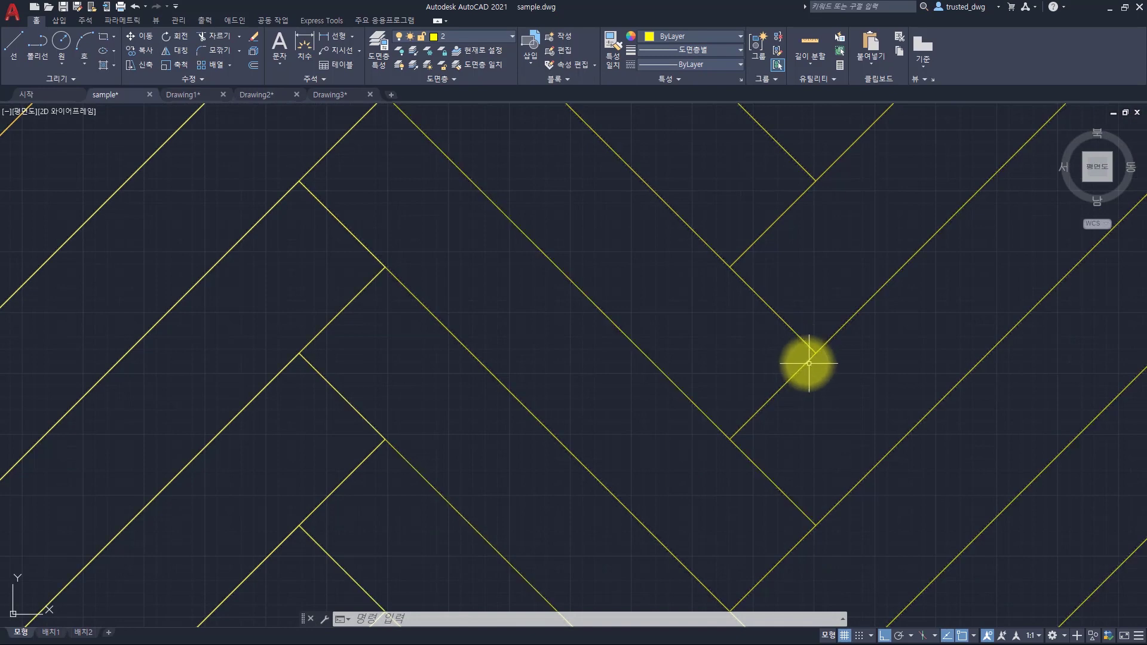
{"action": "scroll", "coordinate": [760, 341], "scroll_direction": "down", "scroll_amount": 3}
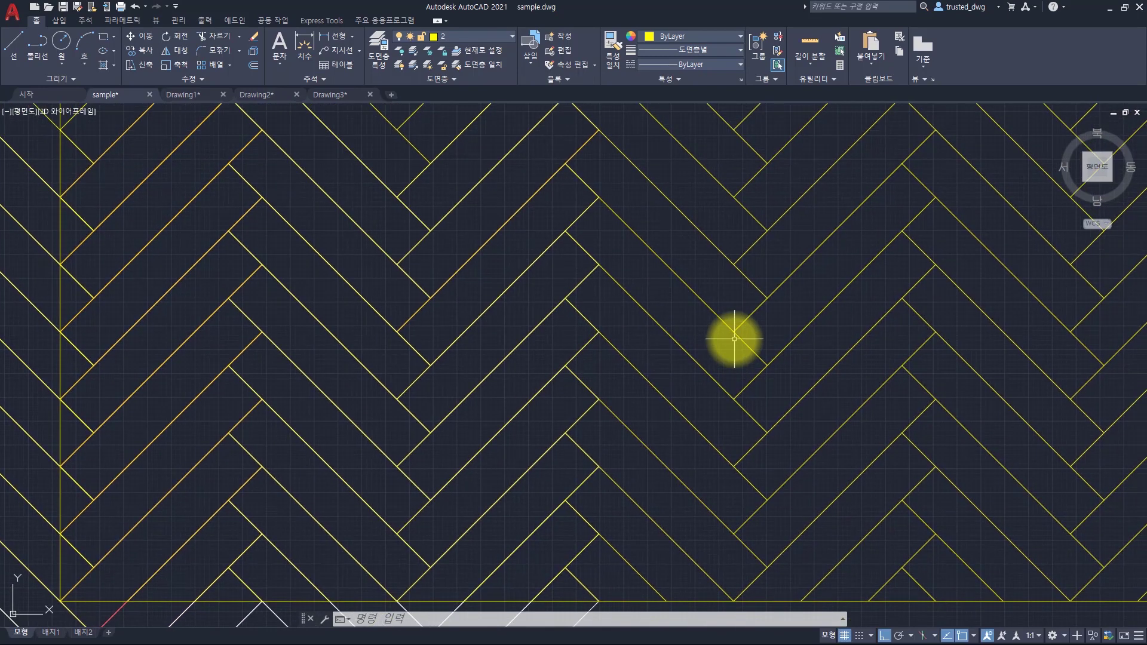
Open the test2 pattern file in Notepad and highlight the X origin value 70.71067812 of the 135-degree line family
{"action": "key", "text": "super+r"}
{"action": "type", "text": "notepad"}
{"action": "key", "text": "Return"}
{"action": "key", "text": "alt+Tab"}
{"action": "key", "text": "alt+Tab"}
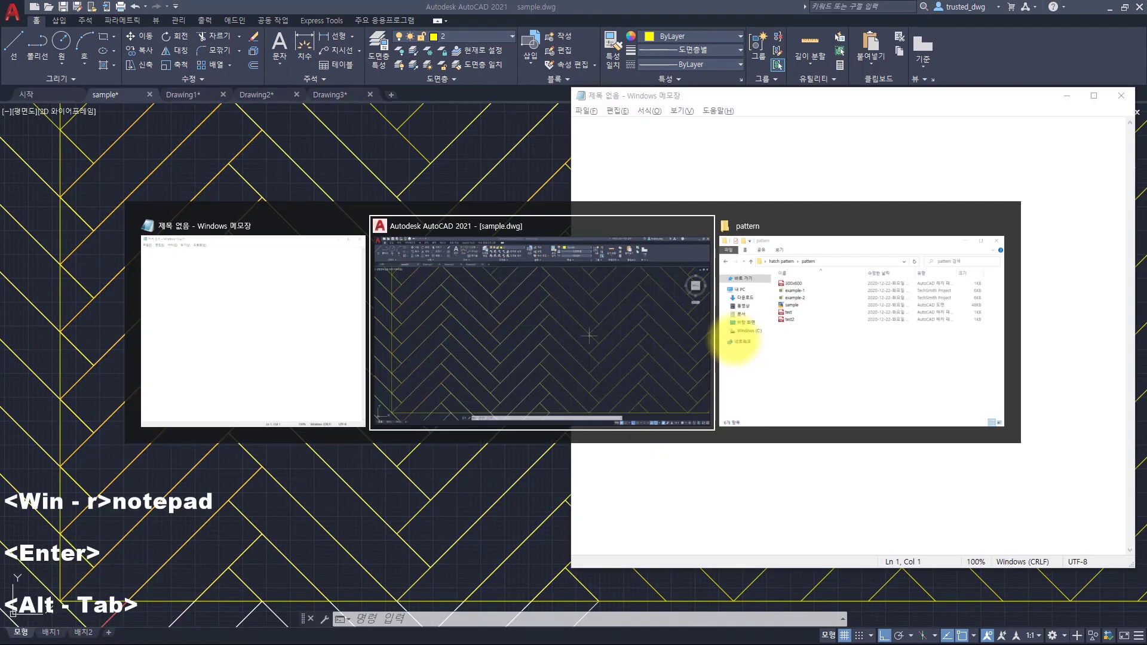
{"action": "left_click_drag", "start_coordinate": [729, 341], "coordinate": [677, 180]}
{"action": "left_click_drag", "start_coordinate": [610, 165], "coordinate": [715, 170]}
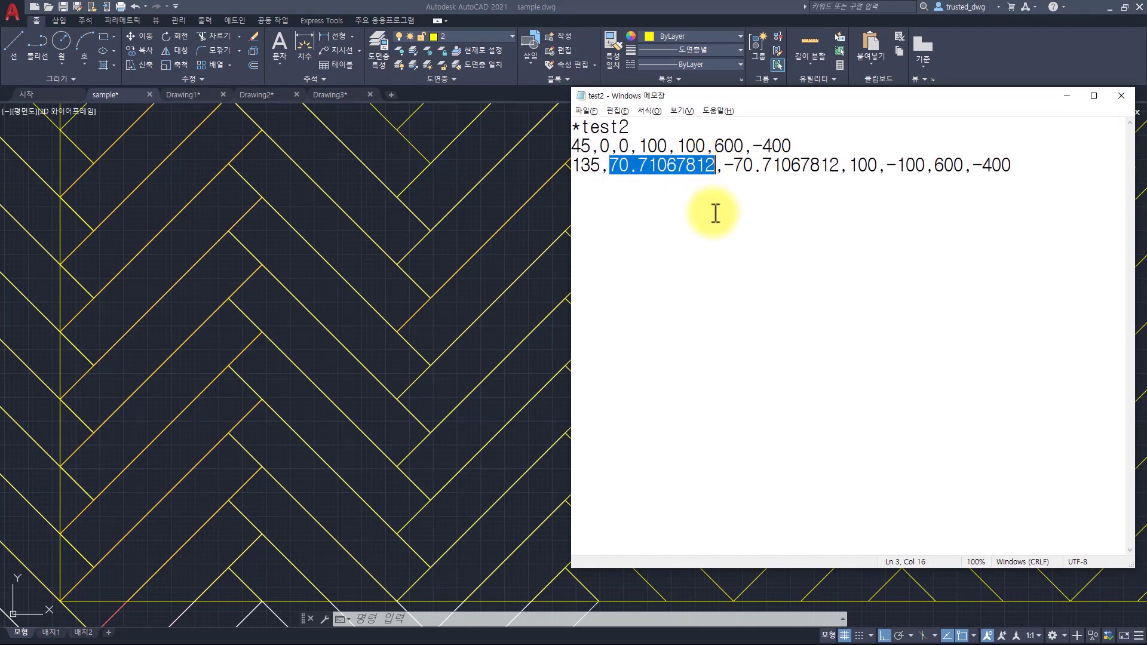
Switch back to AutoCAD and view all three tile samples together with the hatched rectangle
{"action": "key", "text": "Escape"}
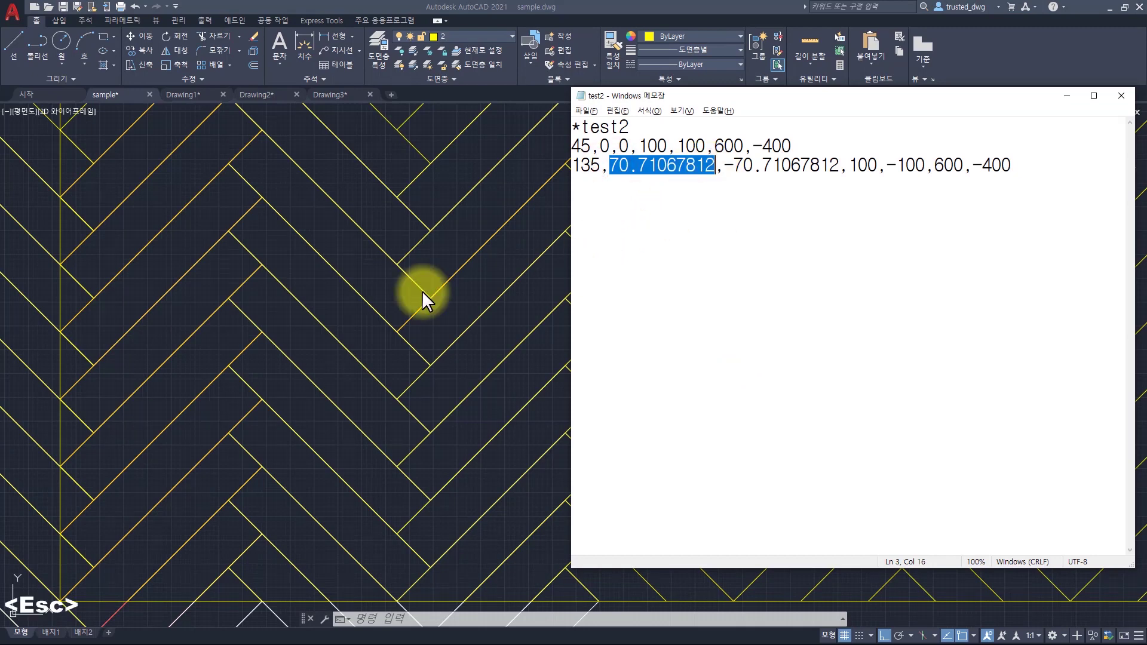
{"action": "left_click", "coordinate": [412, 306]}
{"action": "scroll", "coordinate": [476, 263], "scroll_direction": "down", "scroll_amount": 6}
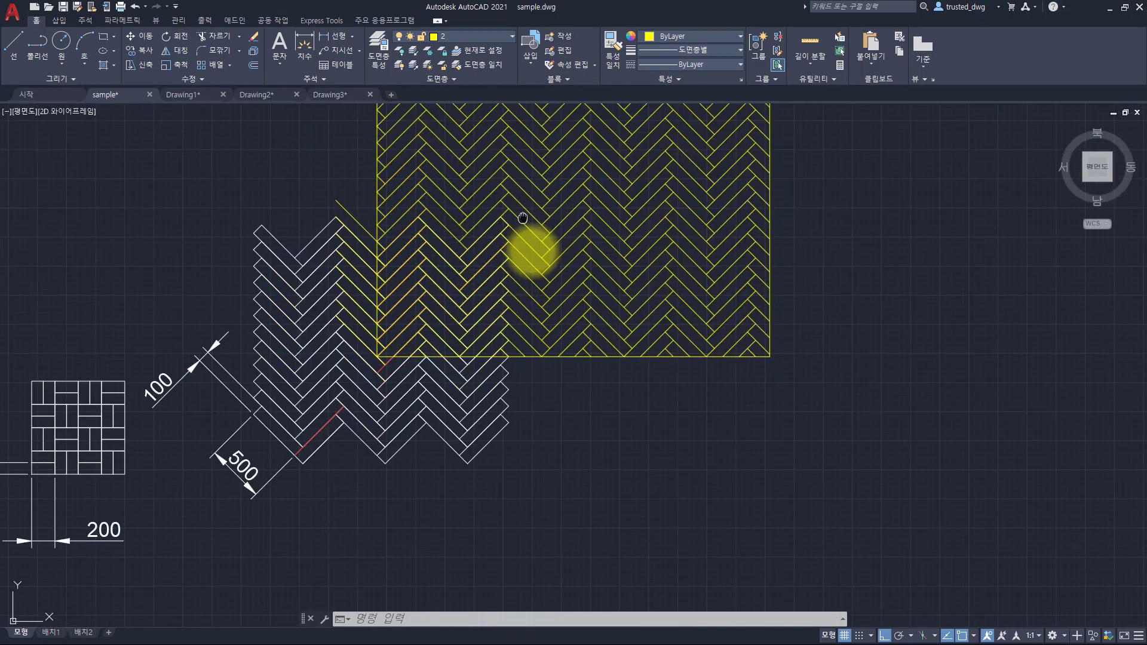
{"action": "scroll", "coordinate": [563, 314], "scroll_direction": "down", "scroll_amount": 2}
{"action": "middle_click_drag", "start_coordinate": [333, 326], "coordinate": [583, 325]}
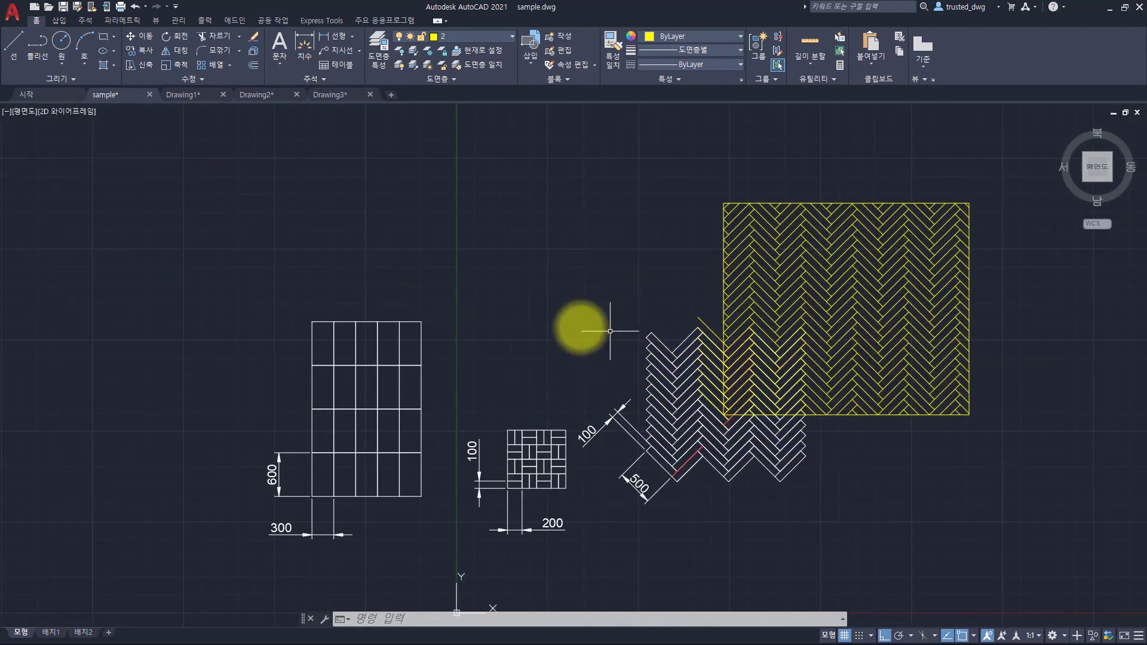